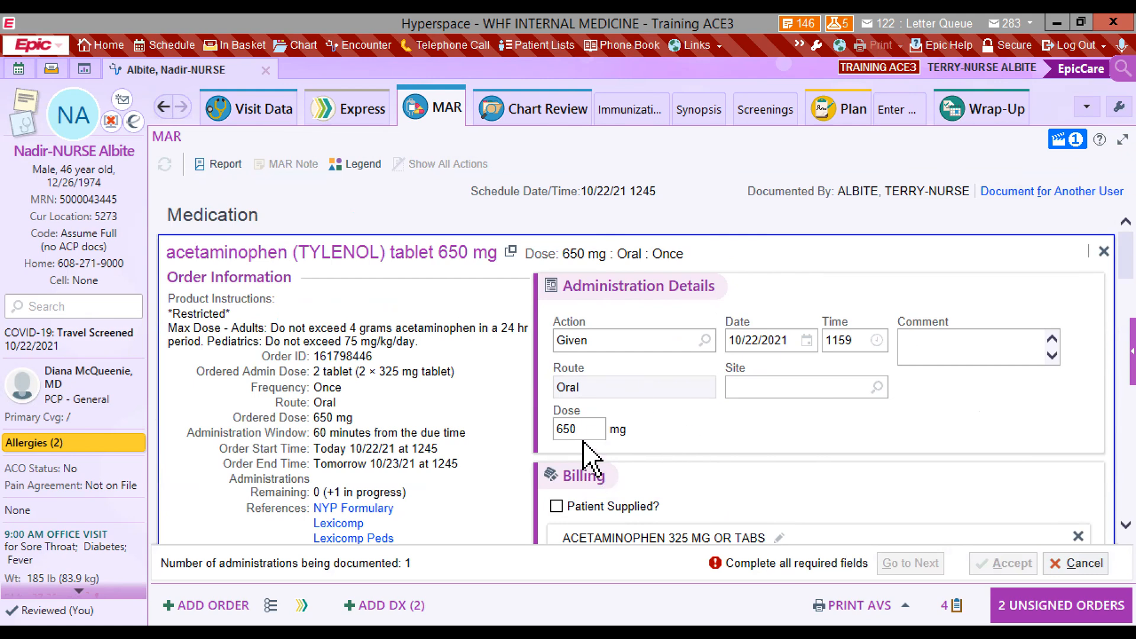
Browse the available NDC entries for the acetaminophen 325 mg component in the administration's Billing section.
scroll(708, 452, "down", 5)
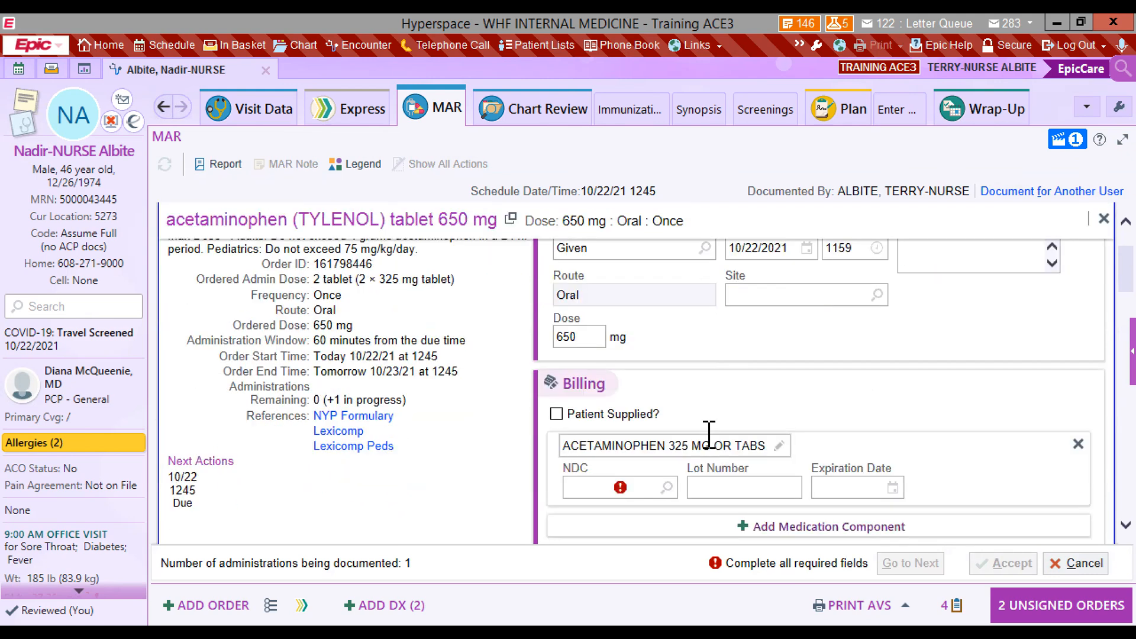
left_click(579, 384)
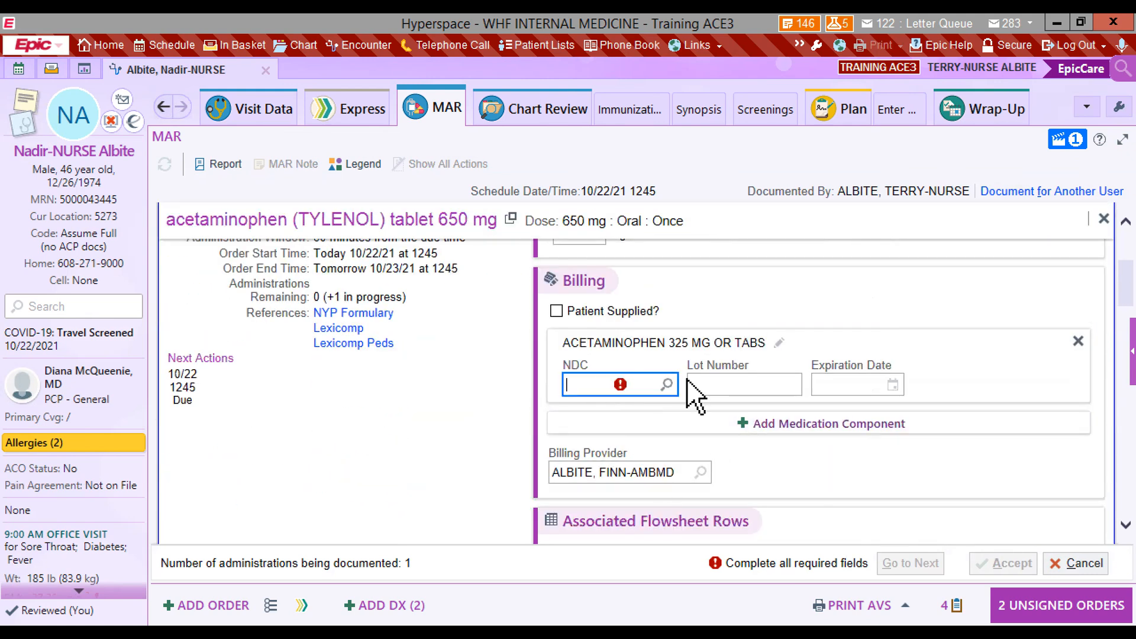
left_click(668, 385)
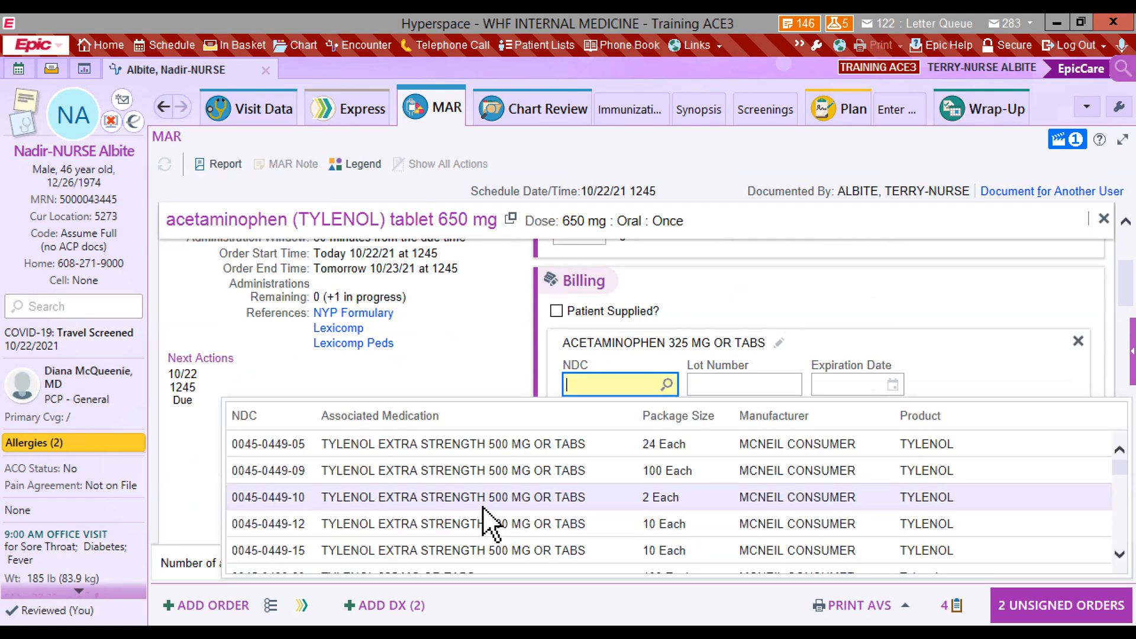
scroll(556, 510, "down", 2)
scroll(560, 513, "down", 3)
scroll(509, 506, "up", 3)
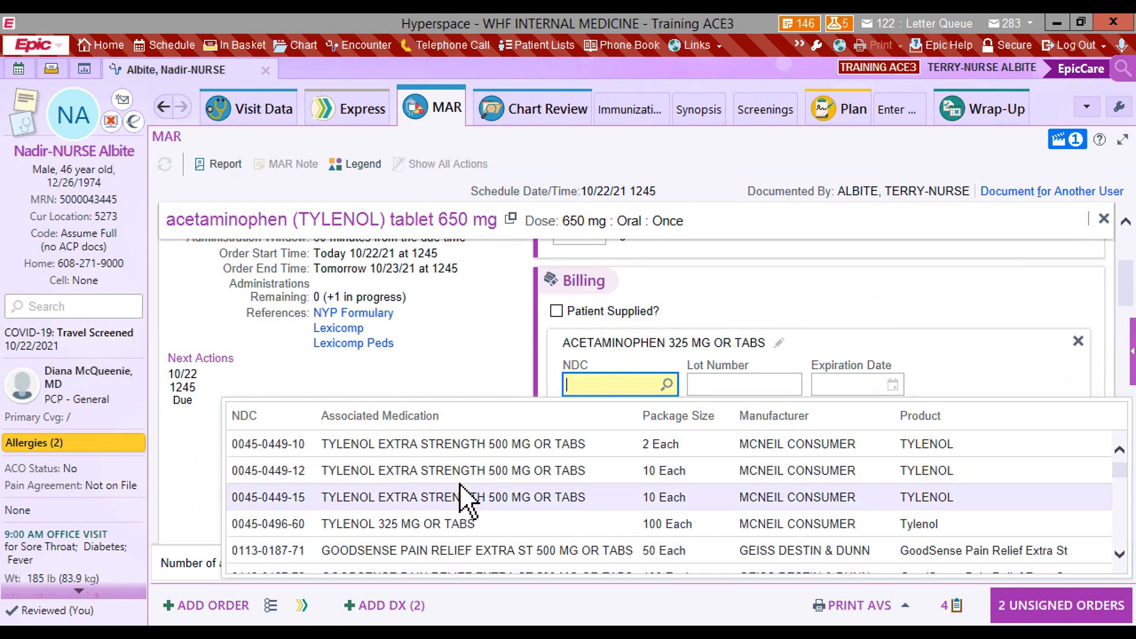
left_click(680, 450)
Change the medication of the billing component to APAP 325 MG OR TABS.
left_click(1078, 342)
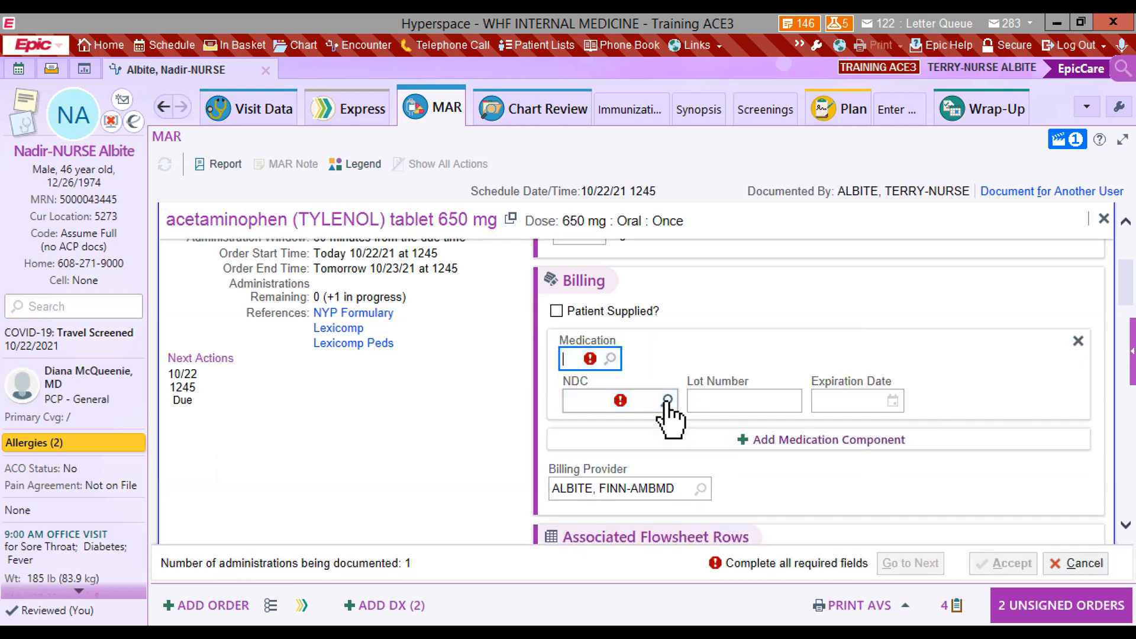
left_click(611, 358)
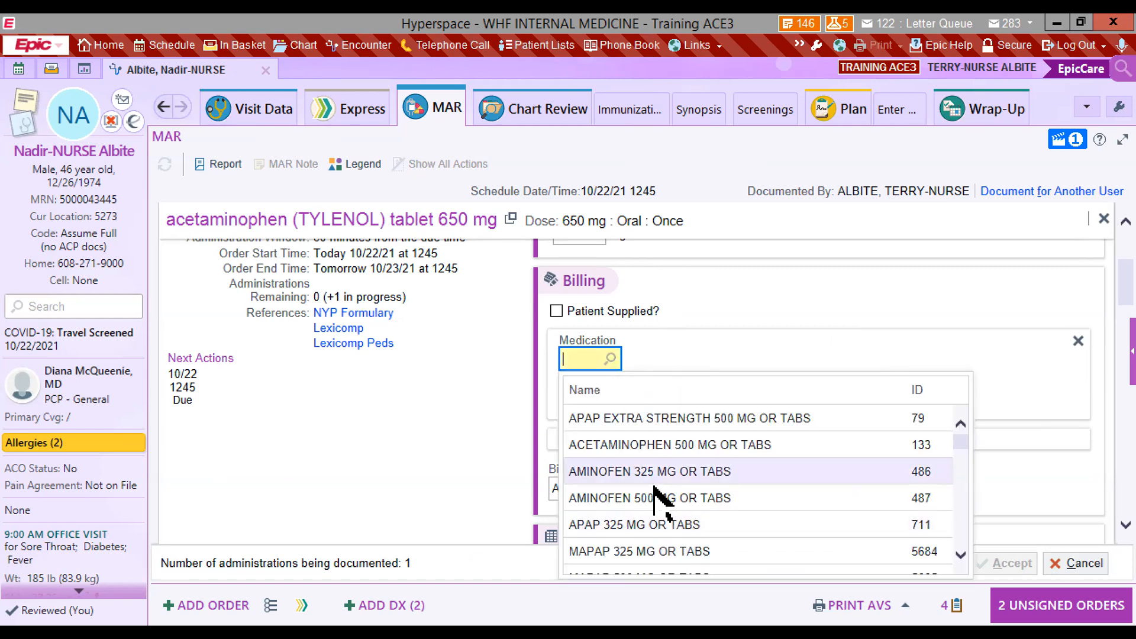
scroll(656, 497, "down", 3)
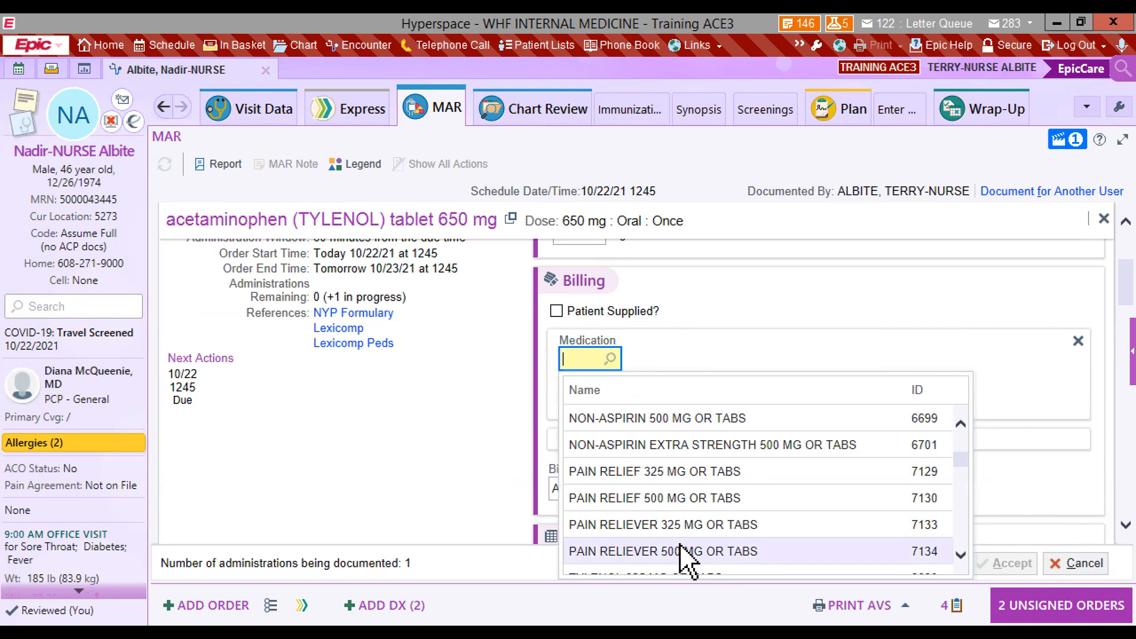
scroll(681, 553, "up", 3)
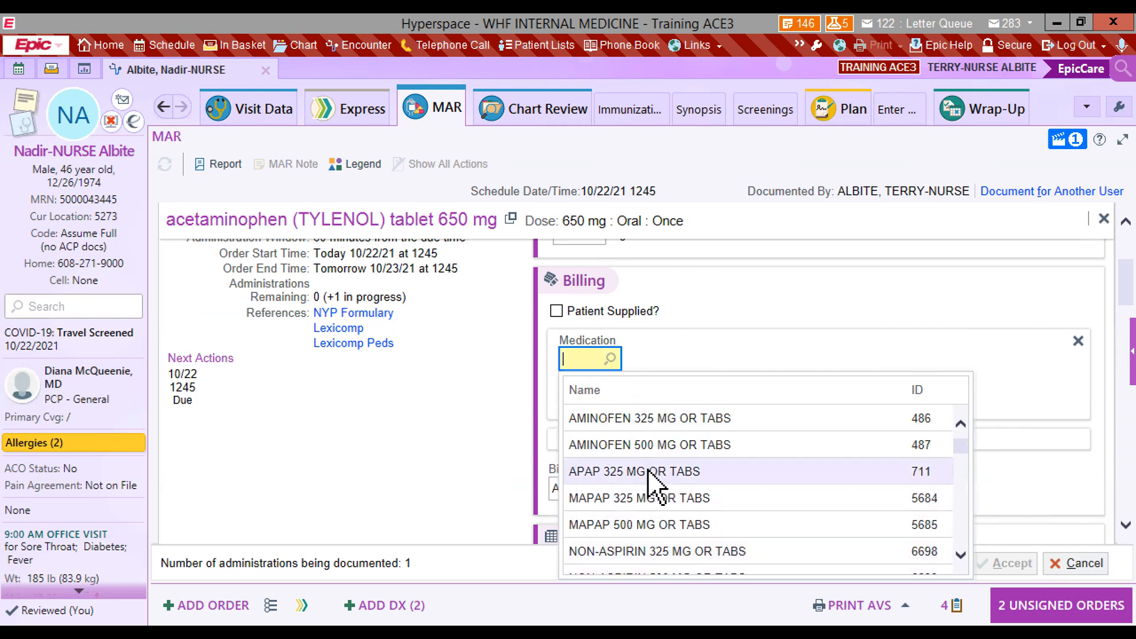
left_click(649, 472)
left_click(668, 385)
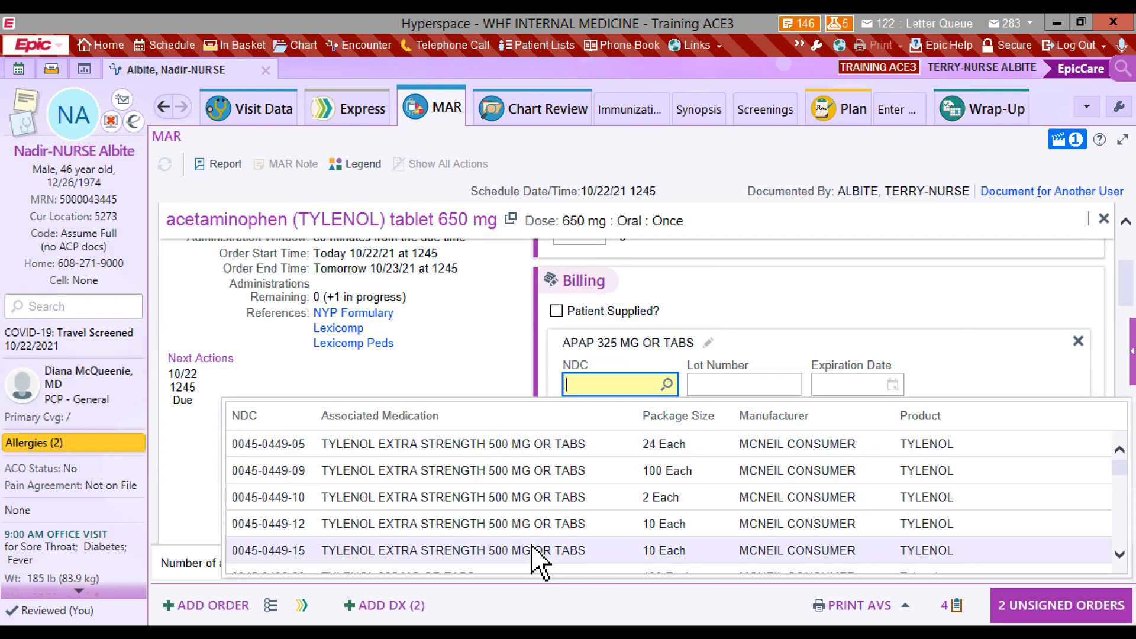
scroll(536, 553, "down", 1)
left_click(460, 498)
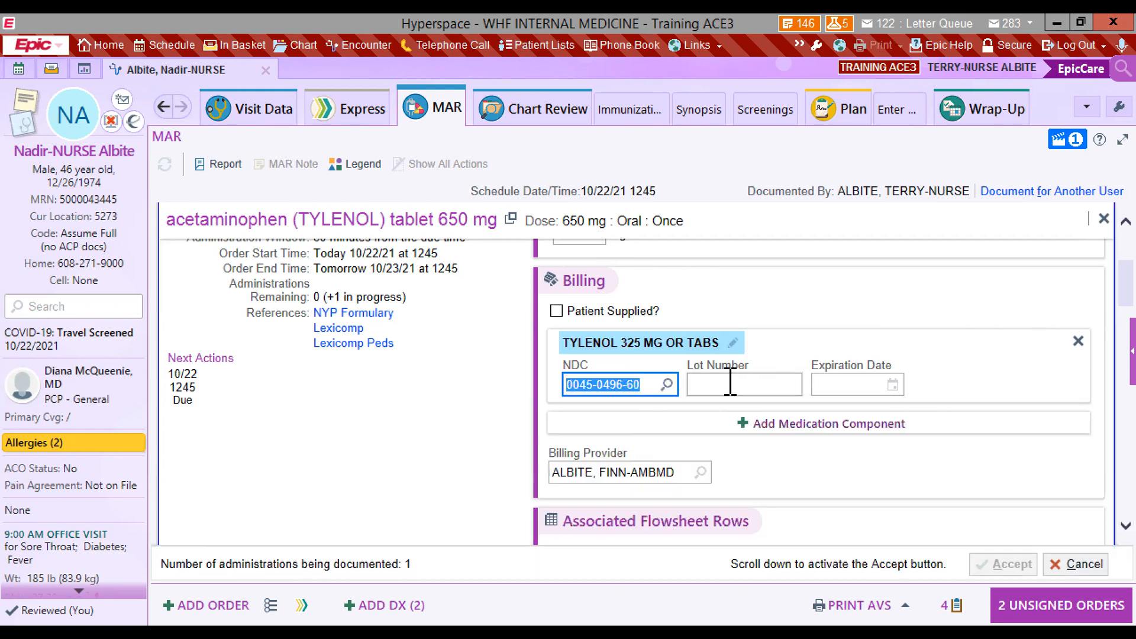
Enter lot number dfr456 and expiration date 11/22/2021 for the Tylenol billing component.
left_click(731, 385)
type("dfr456")
left_click(829, 384)
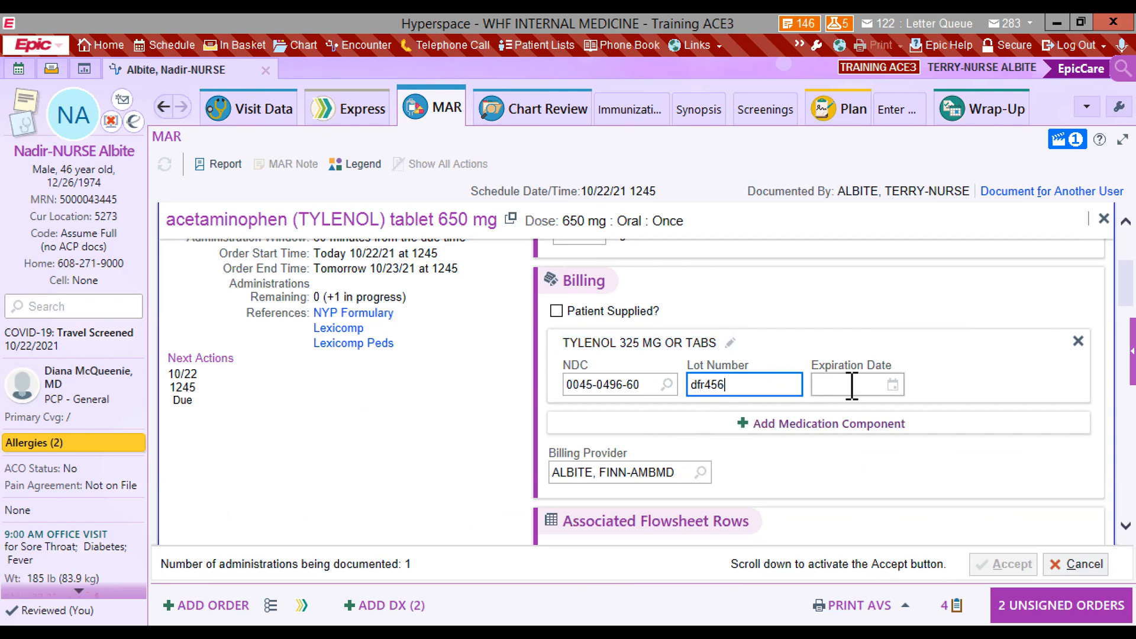
left_click(893, 384)
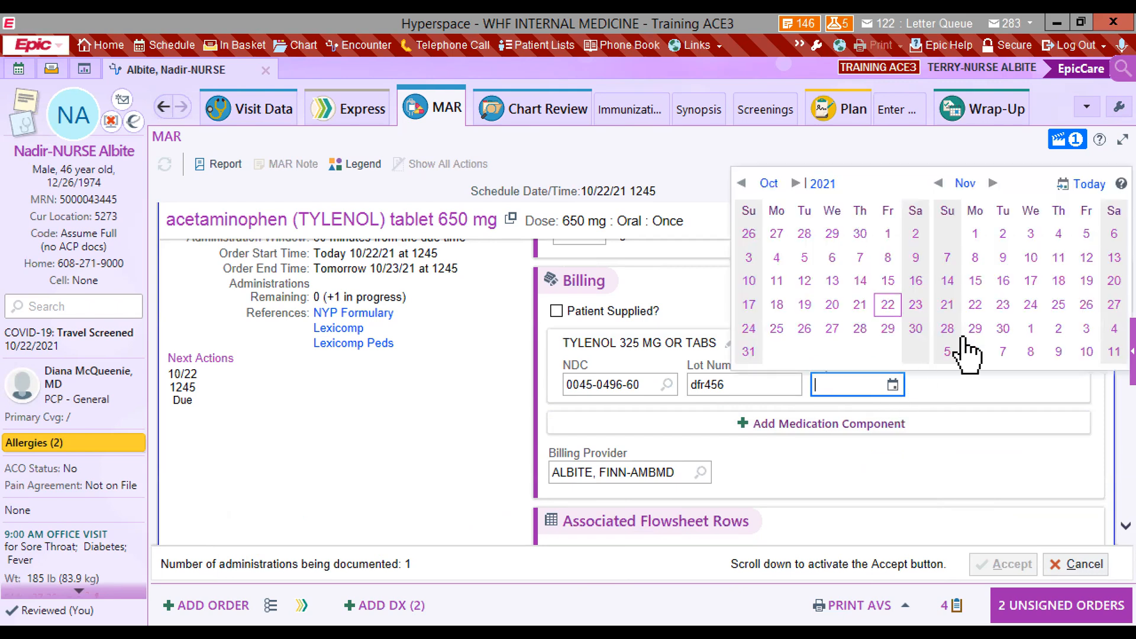
left_click(976, 305)
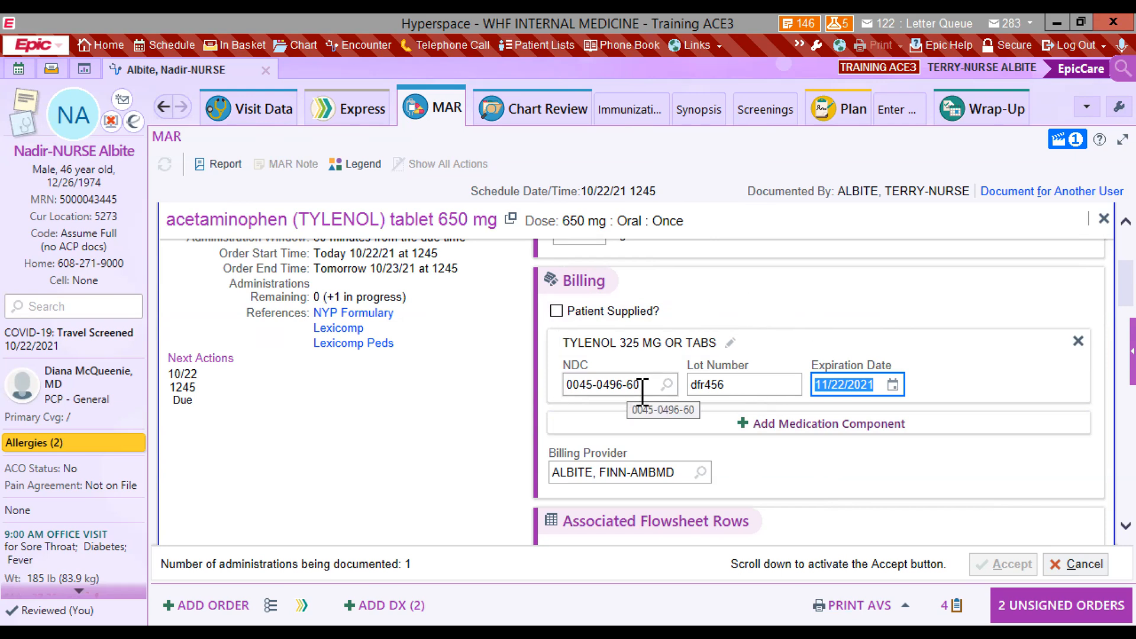
Record a pain score of 2 - Mild in the associated flowsheet rows.
scroll(660, 393, "down", 3)
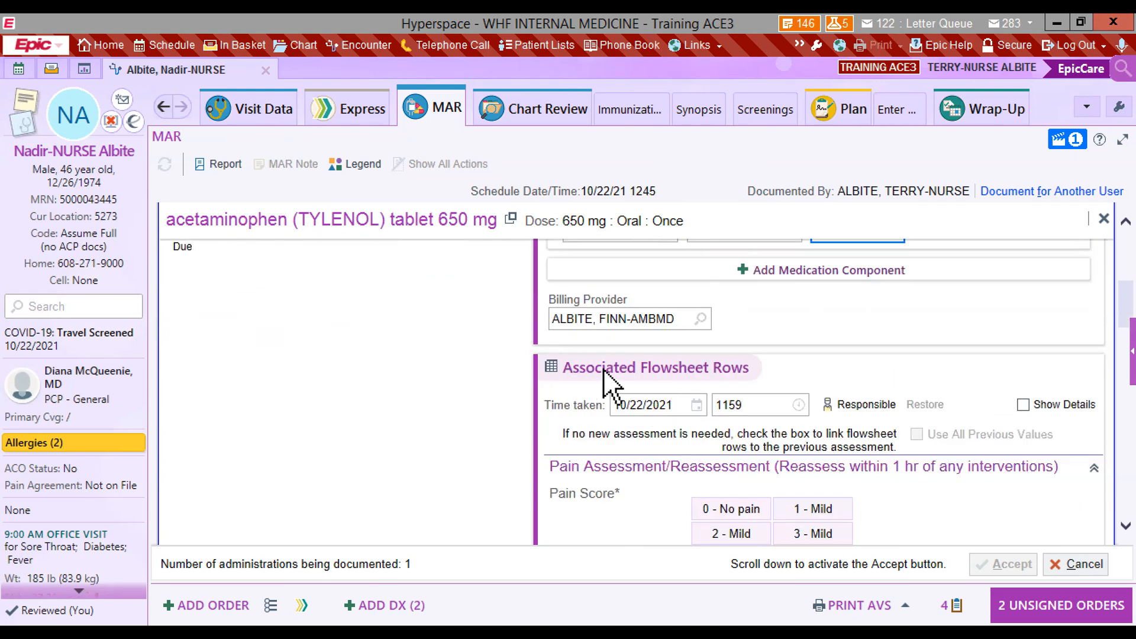
scroll(746, 391, "down", 2)
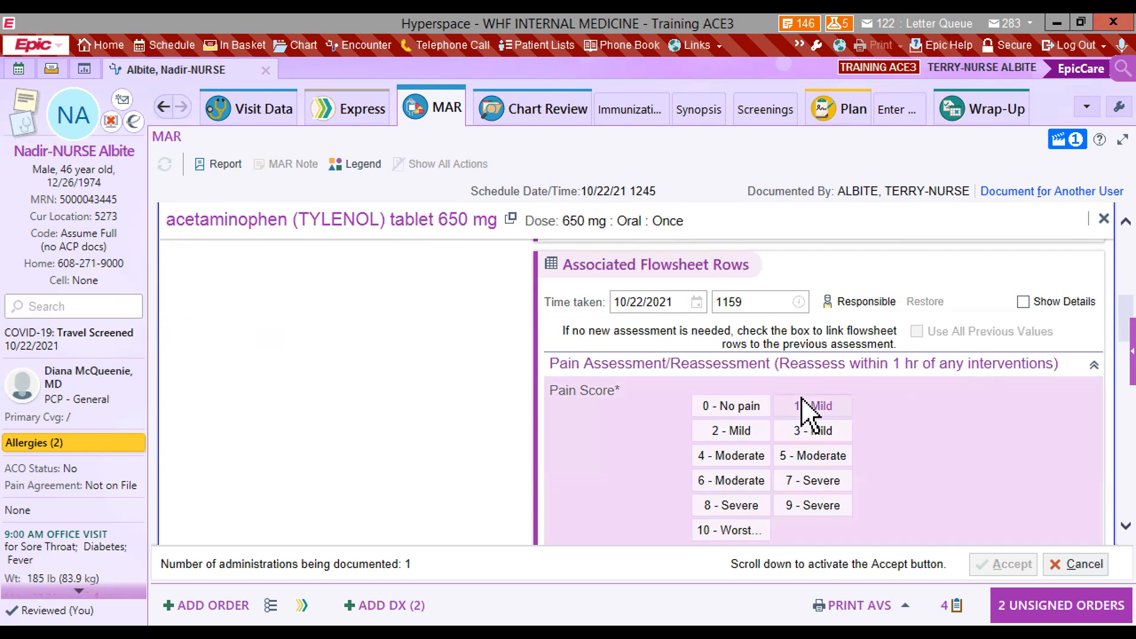
left_click(729, 432)
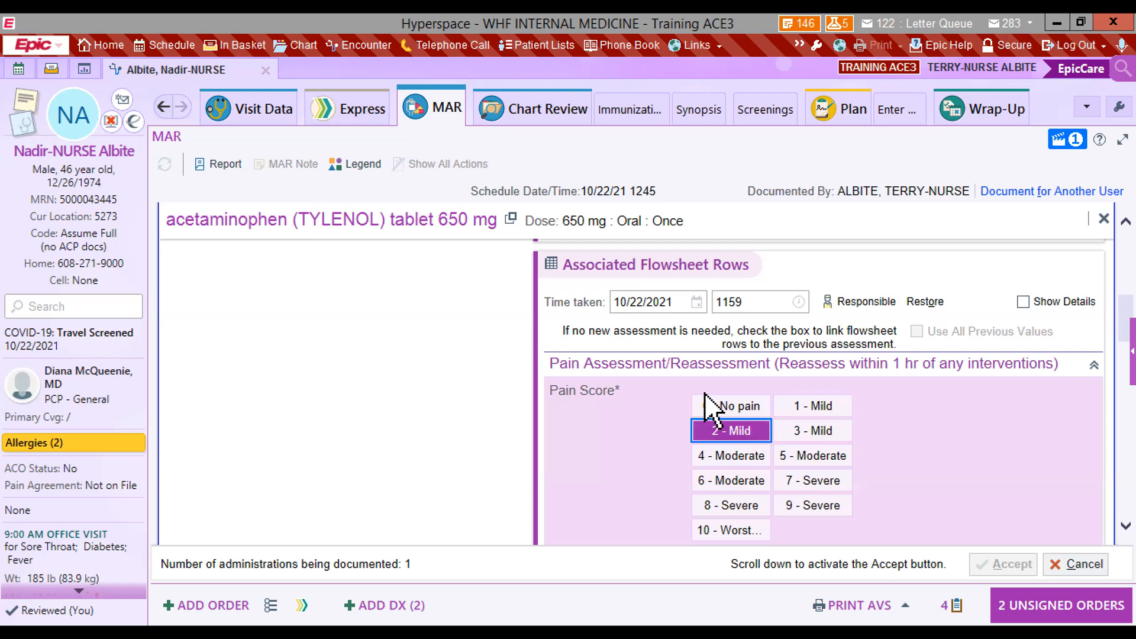
Go through the Pain Interventions and remaining flowsheet rows, and accept the 650 mg acetaminophen administration.
scroll(891, 391, "down", 3)
scroll(885, 408, "down", 3)
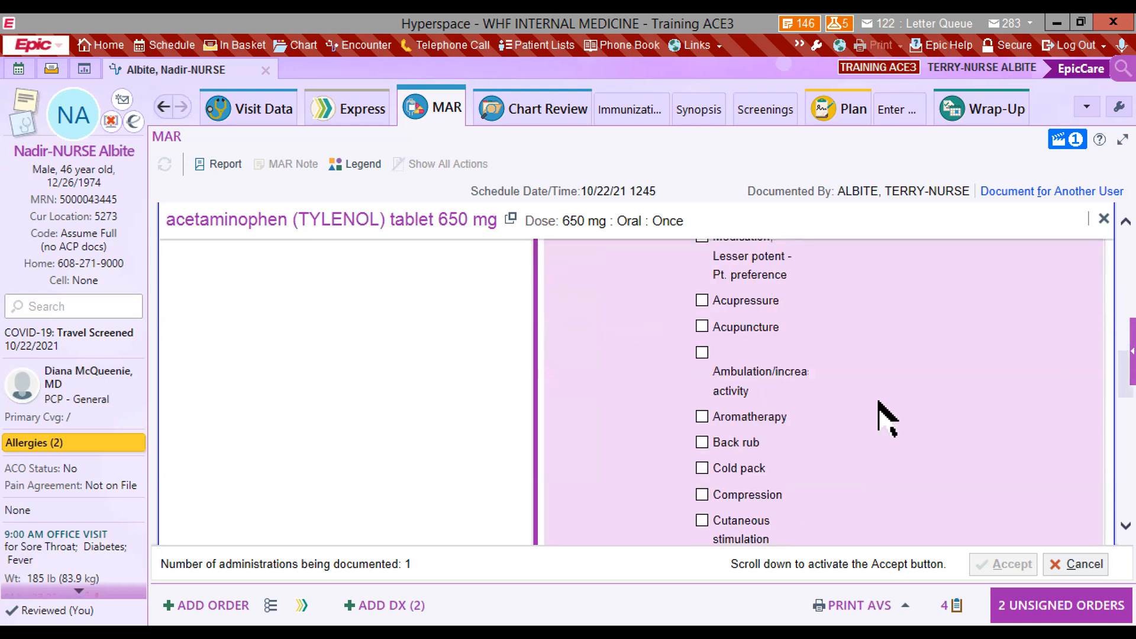
scroll(669, 373, "up", 3)
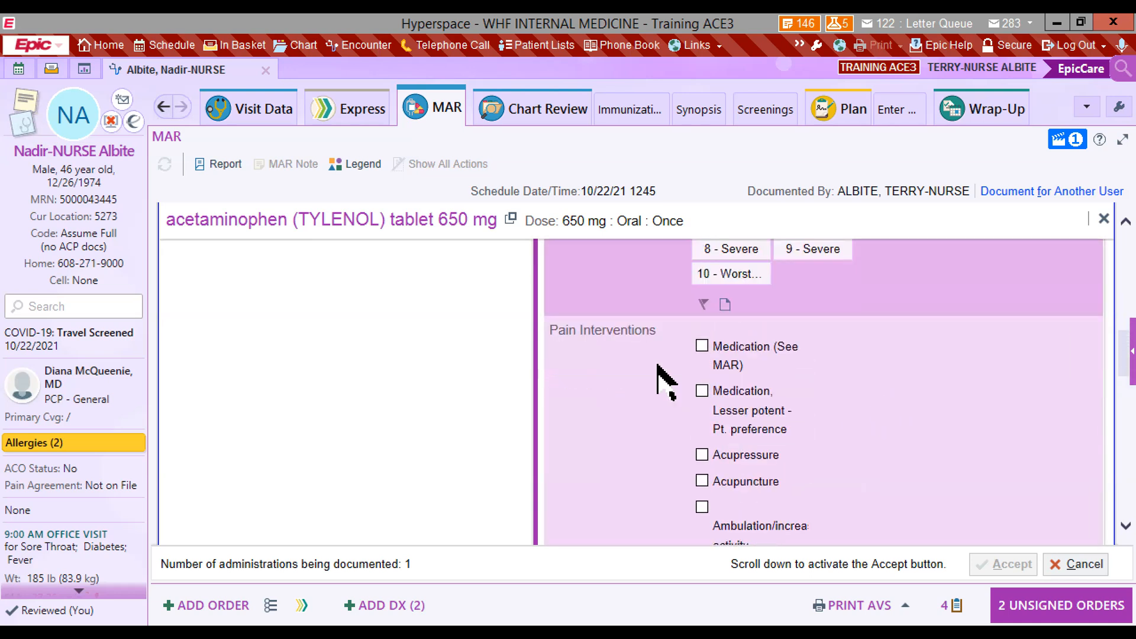
left_click(737, 358)
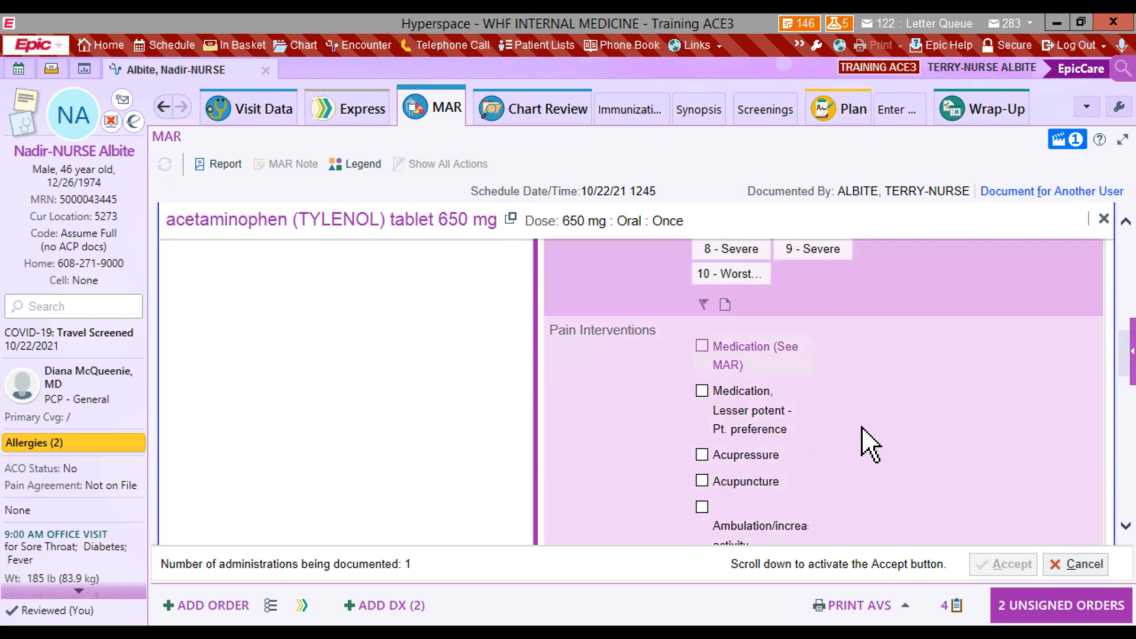
scroll(817, 482, "down", 5)
scroll(808, 480, "down", 15)
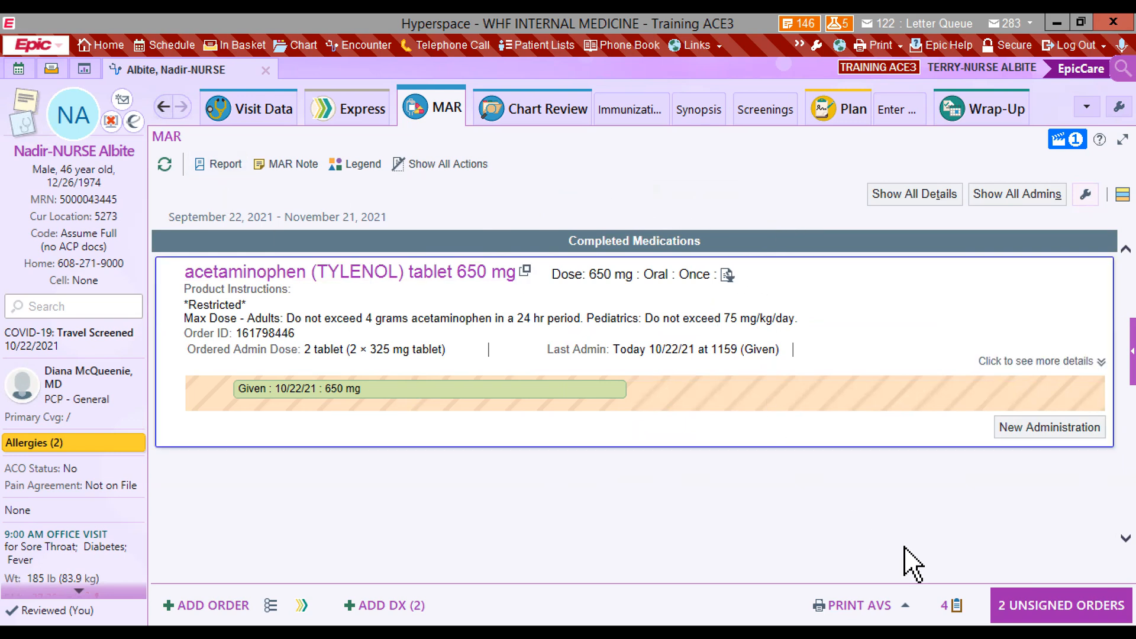
Remove the BASIC METABOLIC PANEL and CBC W/ PLATELETS+ DIFF (COMPLETE) orders from the unsigned orders.
left_click(1061, 605)
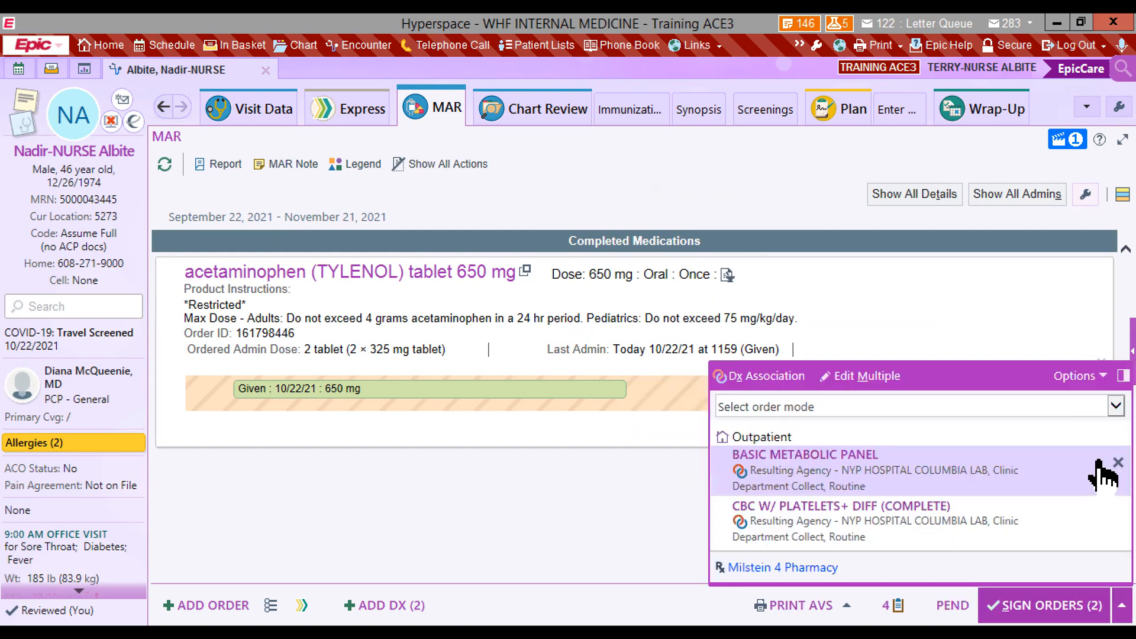
left_click(1103, 465)
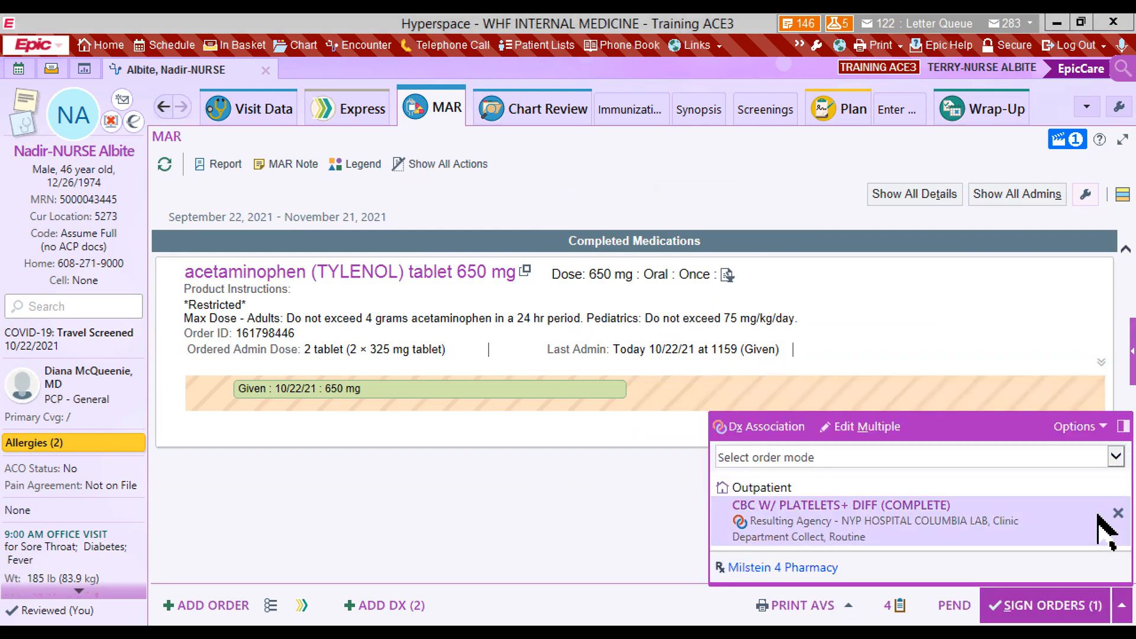
left_click(1108, 514)
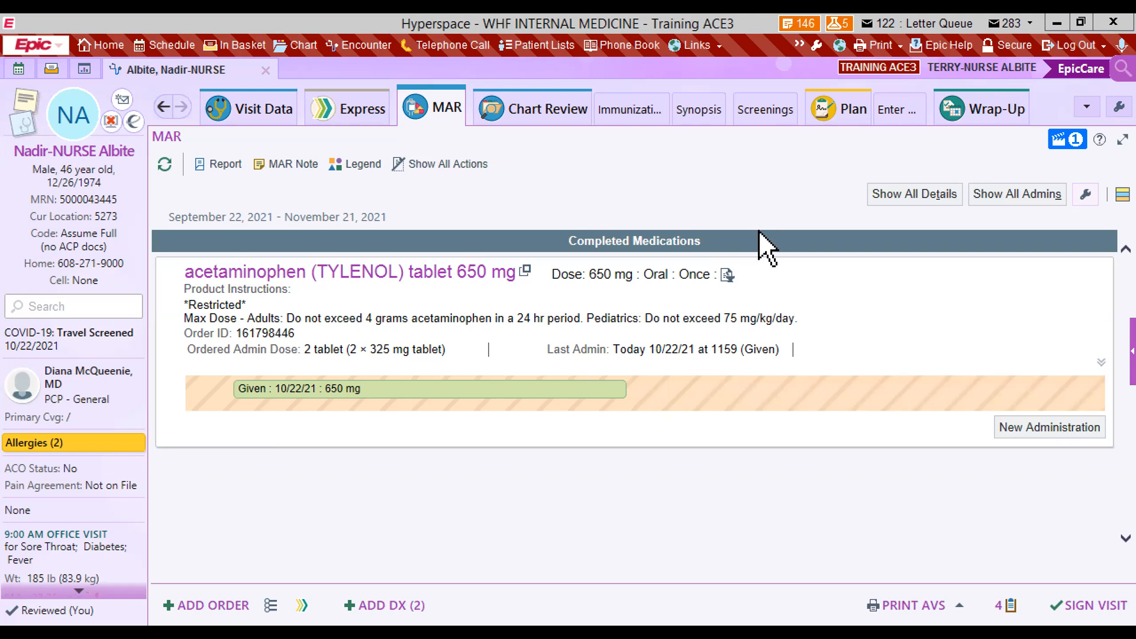
Reopen the 9:00 AM office visit from the schedule and show the Medication list in its visit data.
left_click(18, 70)
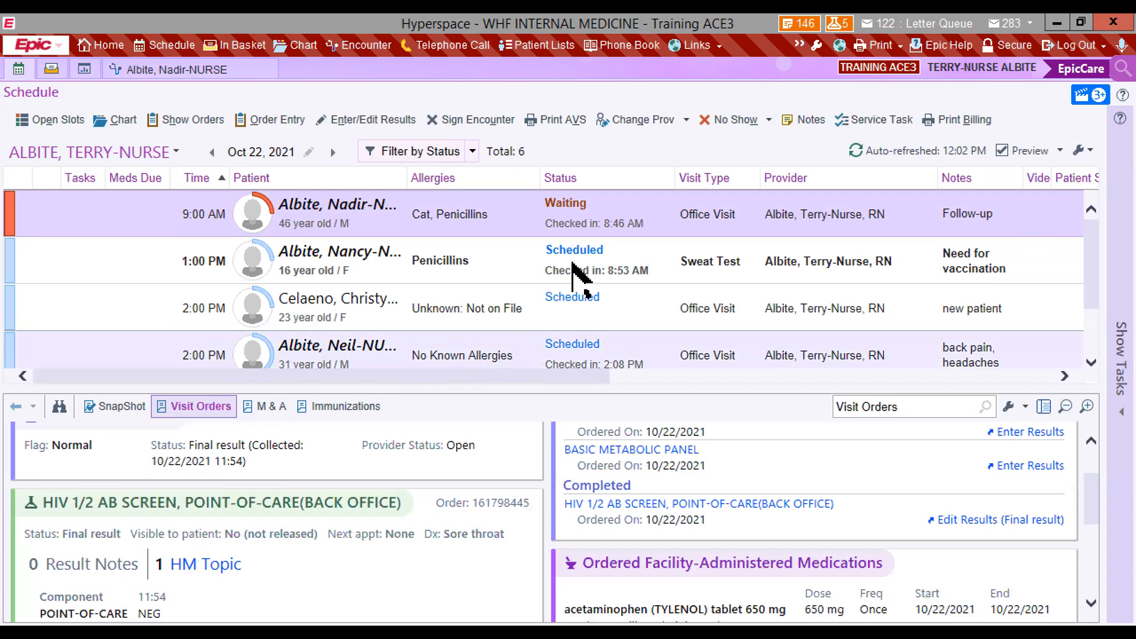
mouse_move(408, 230)
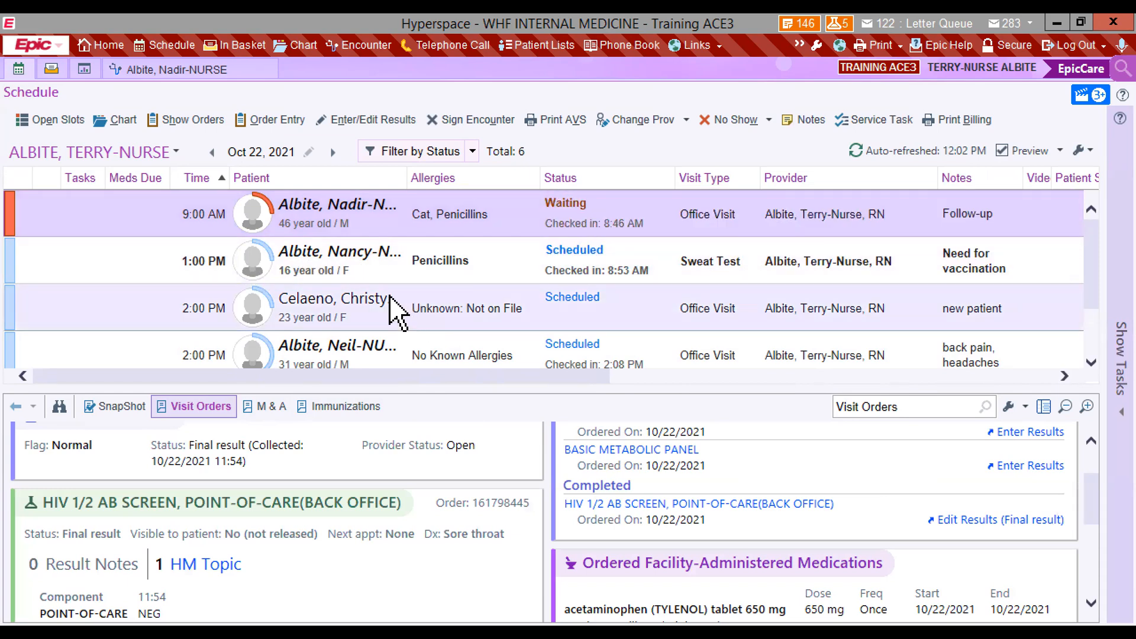
double_click(367, 223)
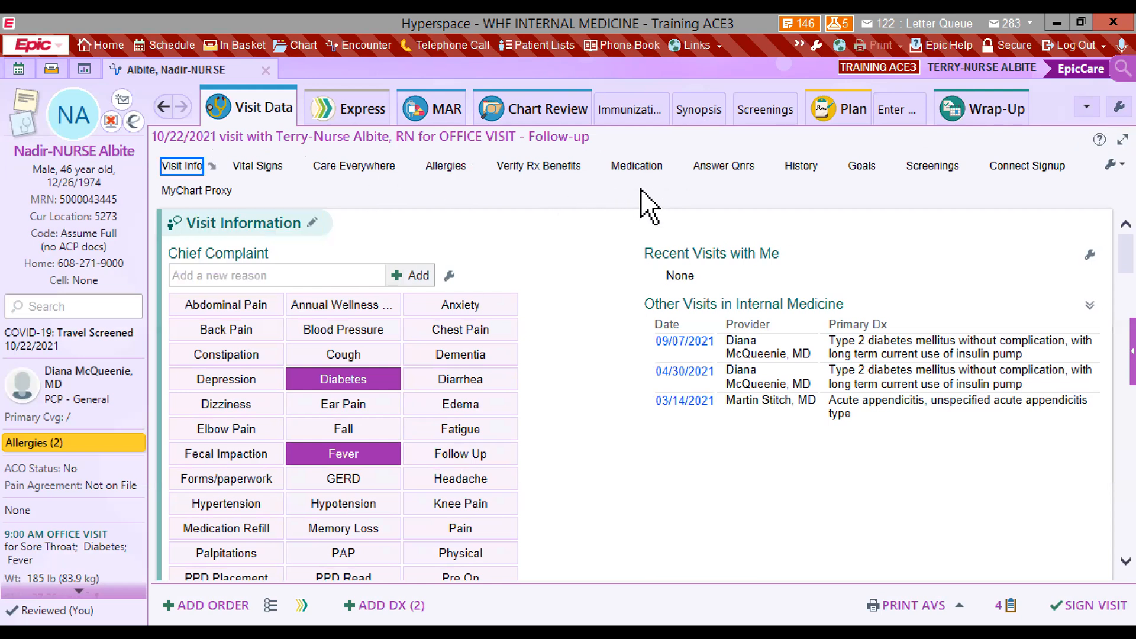
left_click(639, 169)
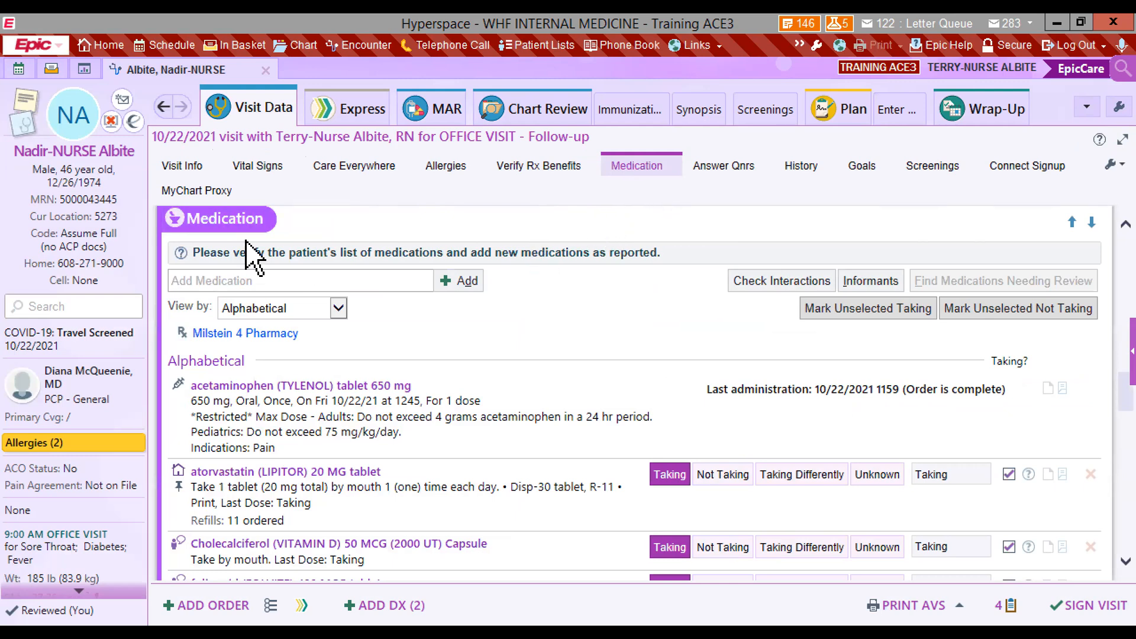
Review the medications and procedures under Medications & Orders in the visit's Plan.
left_click(837, 112)
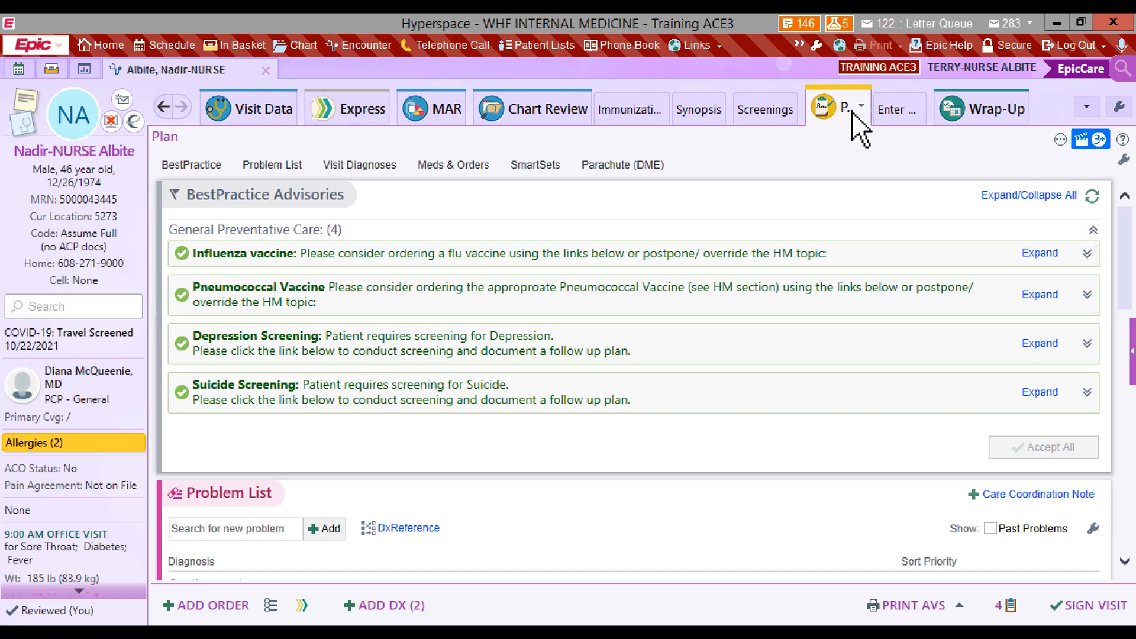
left_click(464, 173)
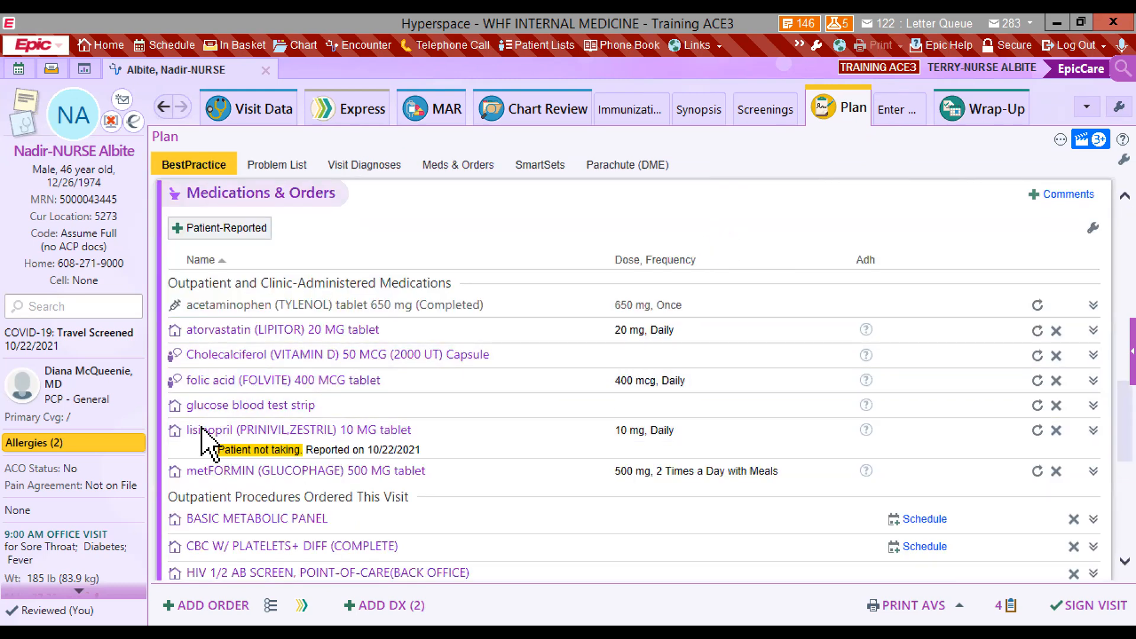
scroll(225, 379, "down", 3)
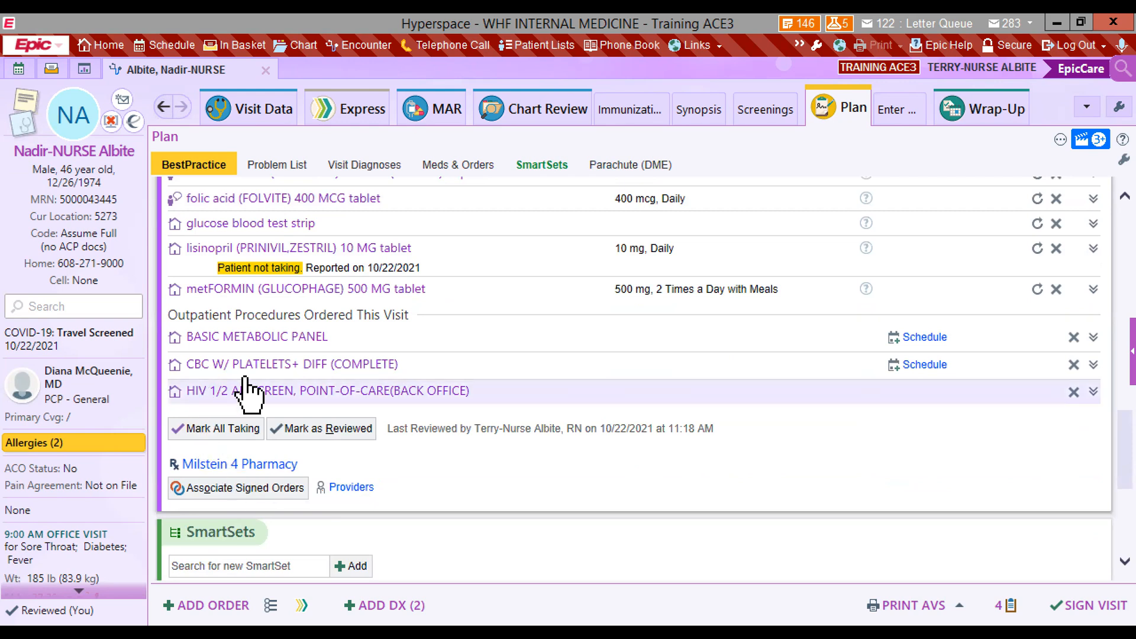
scroll(266, 388, "up", 2)
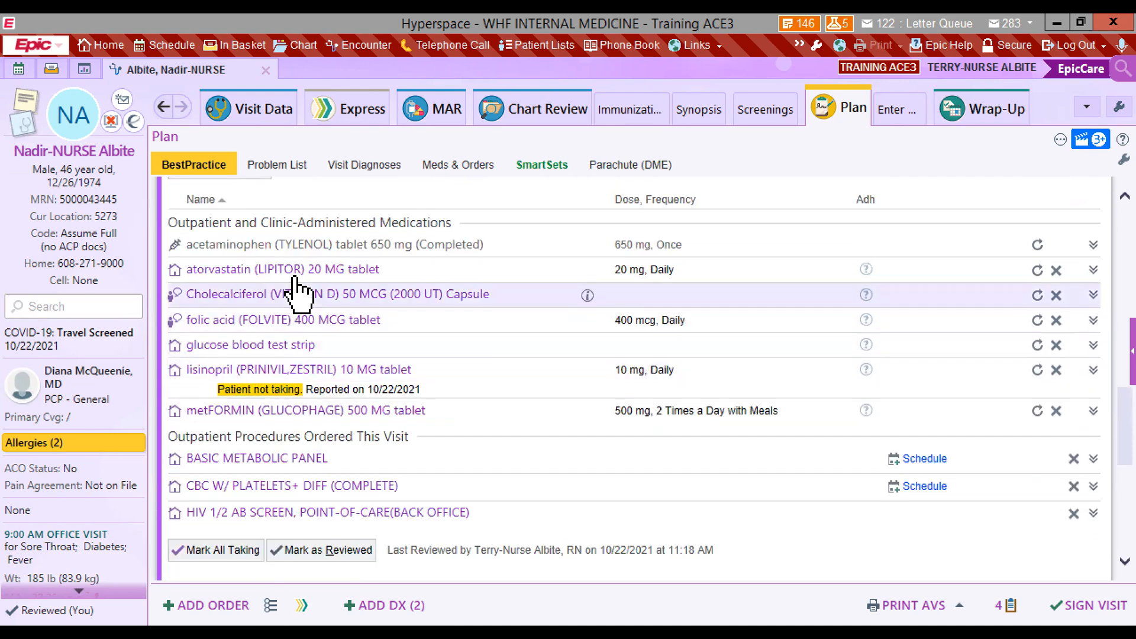
Reorder the atorvastatin (LIPITOR) 20 MG tablet, close its order details, and pend the order.
left_click(1038, 270)
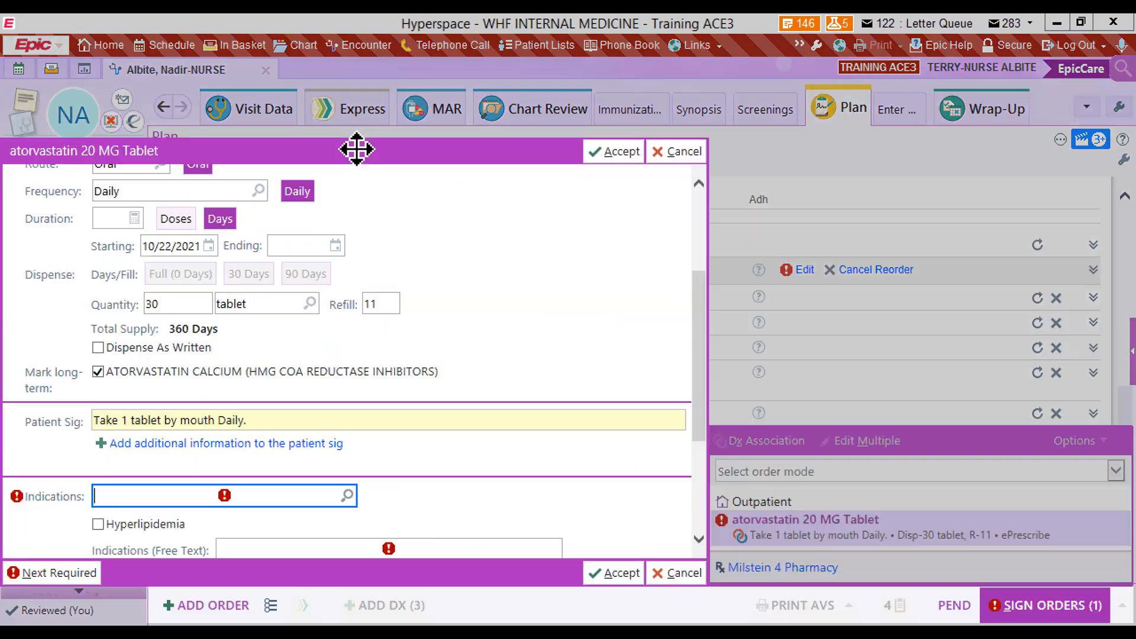
left_click_drag(355, 147, 452, 119)
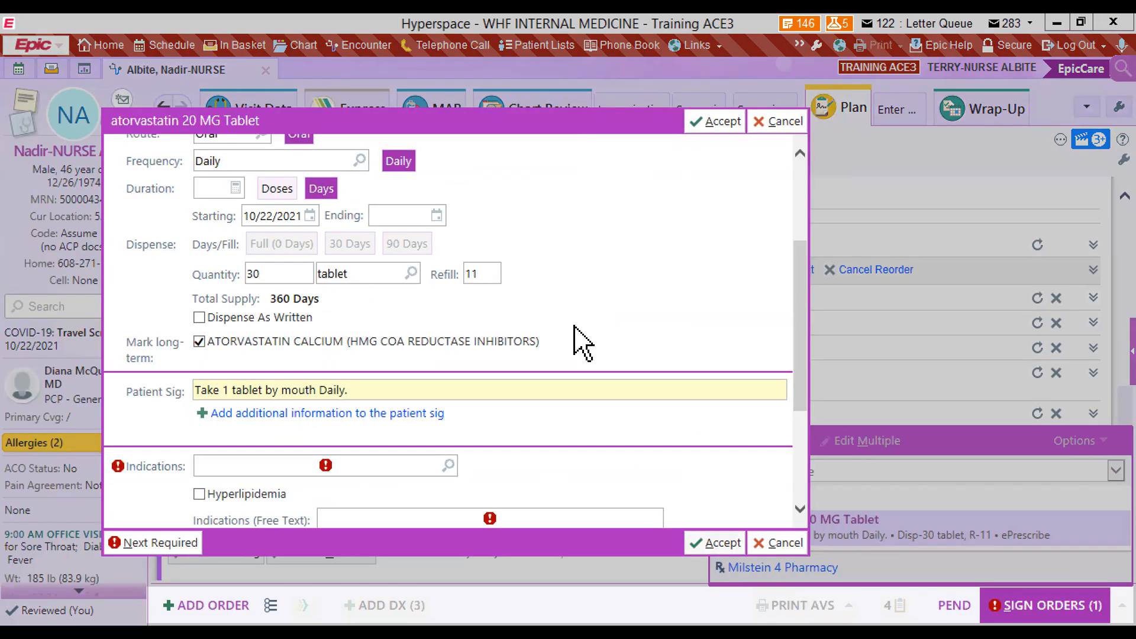
key("Return")
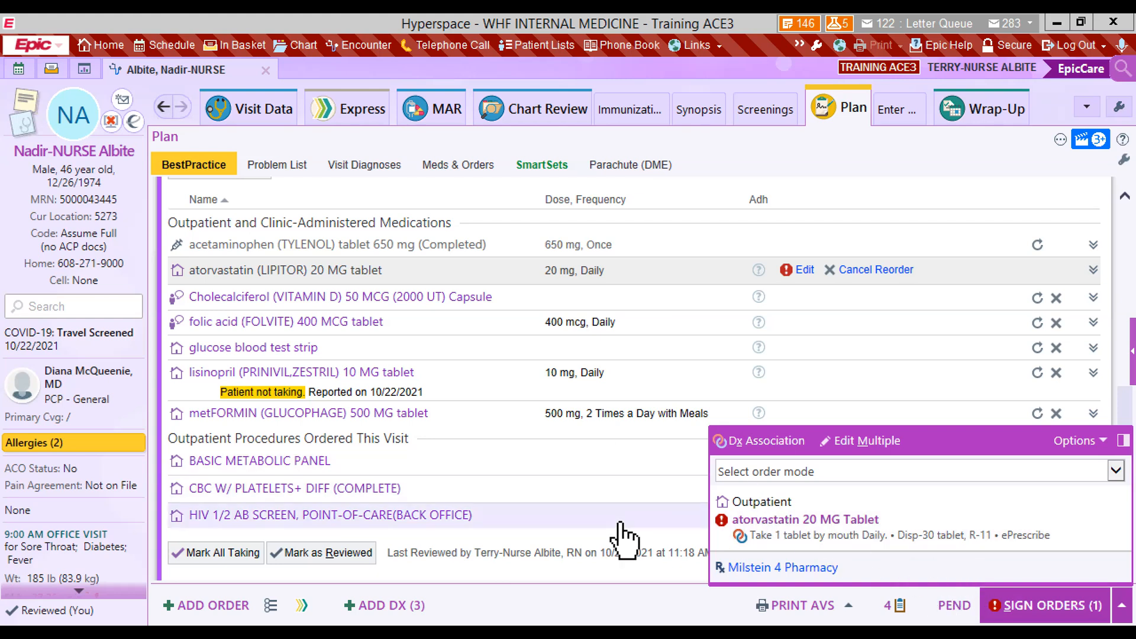
left_click(954, 605)
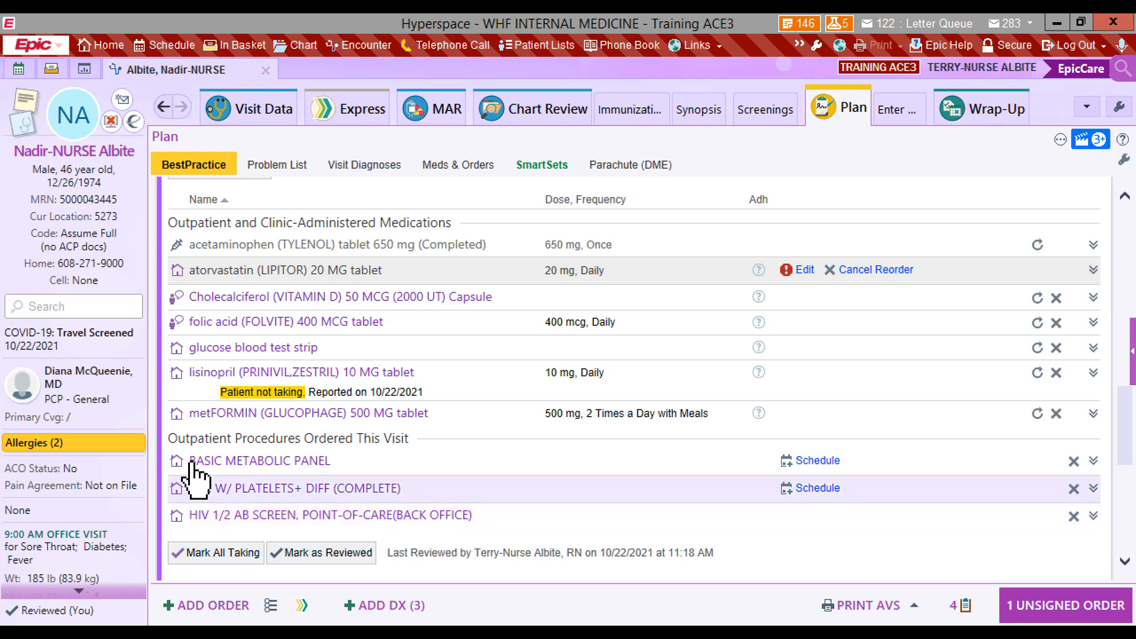
Return to the schedule, preview the SnapShot for the 3:00 PM immunization appointment, and open that visit.
left_click(331, 110)
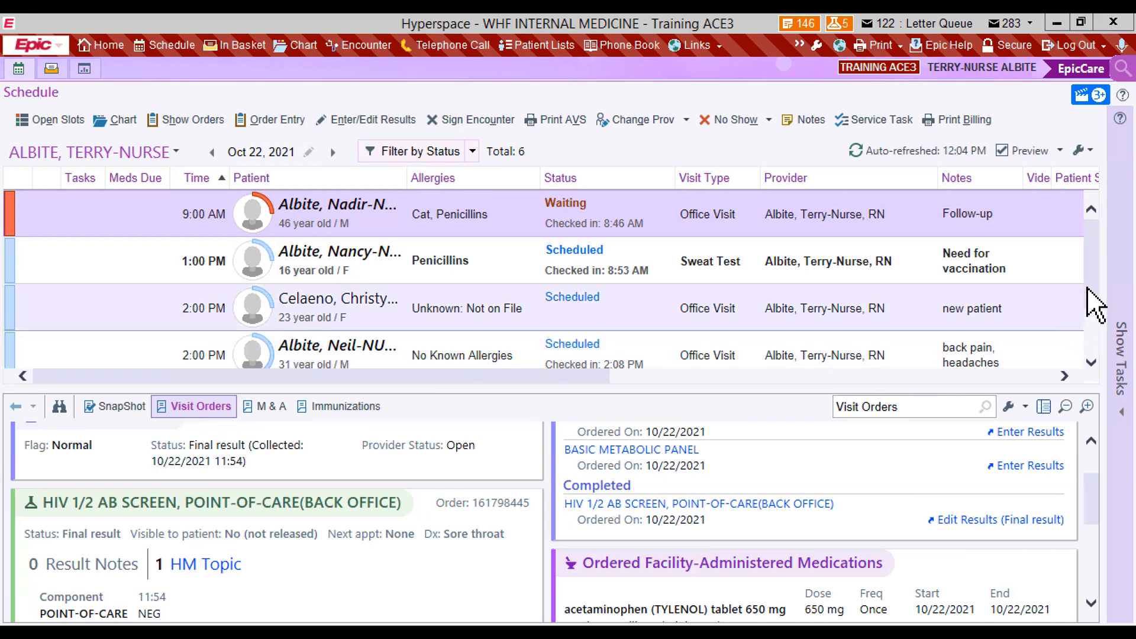
scroll(1095, 354, "down", 1)
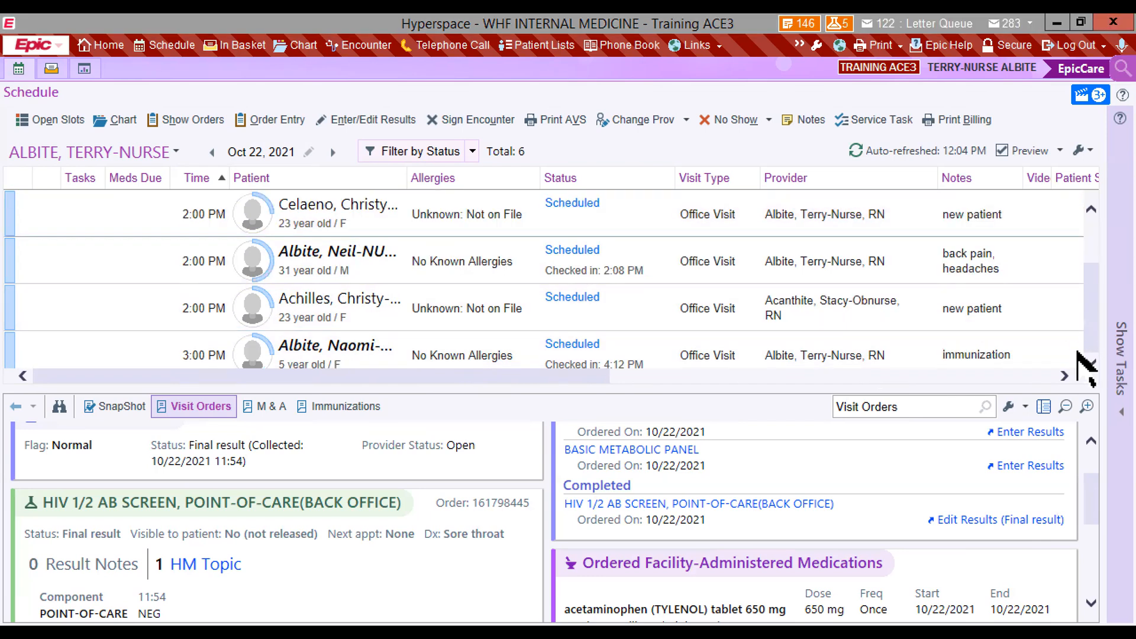
left_click(345, 363)
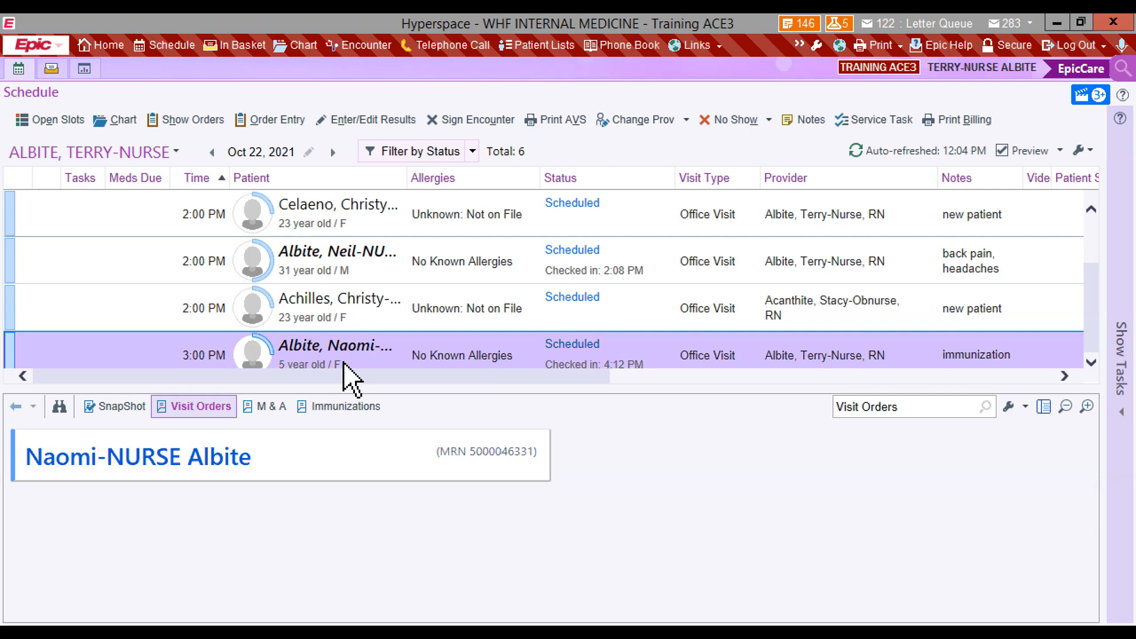
left_click(121, 407)
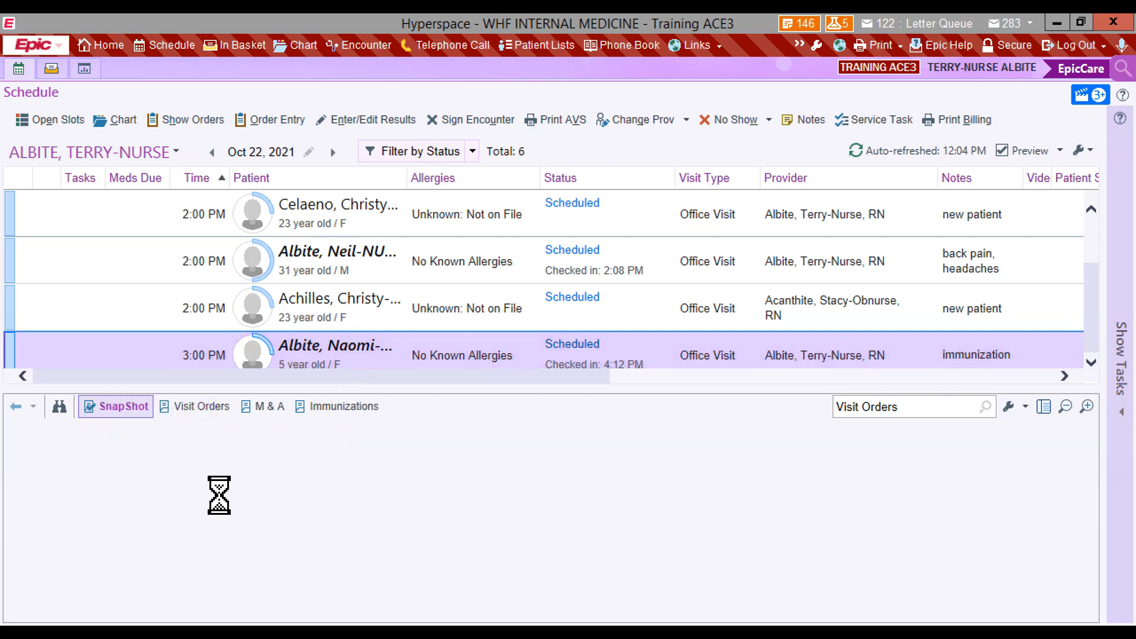
scroll(413, 489, "down", 1)
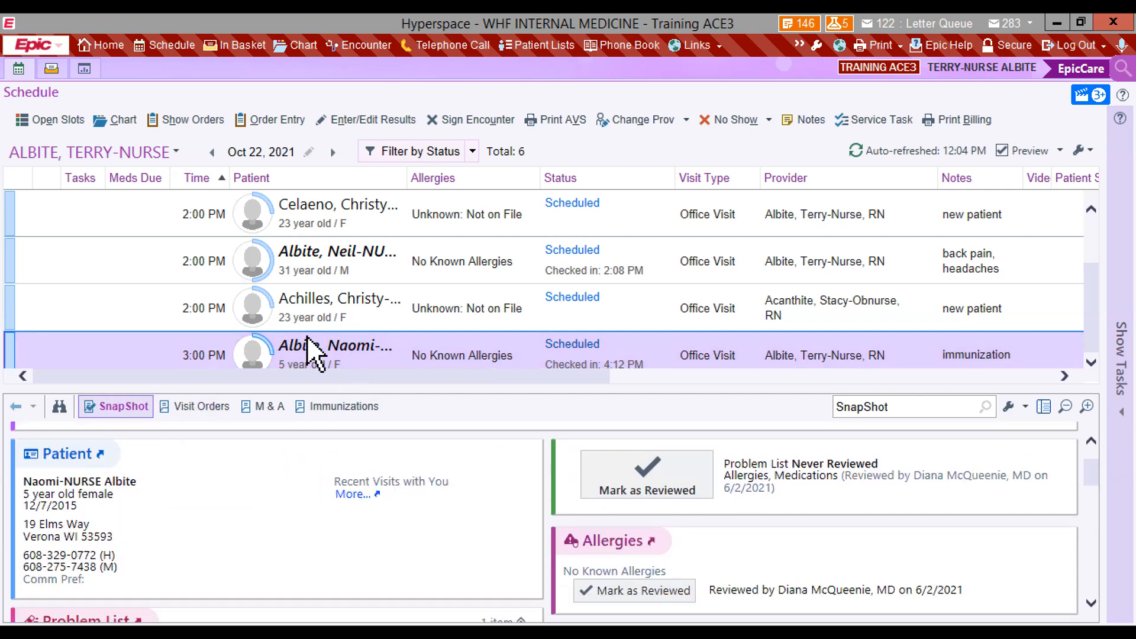
double_click(400, 353)
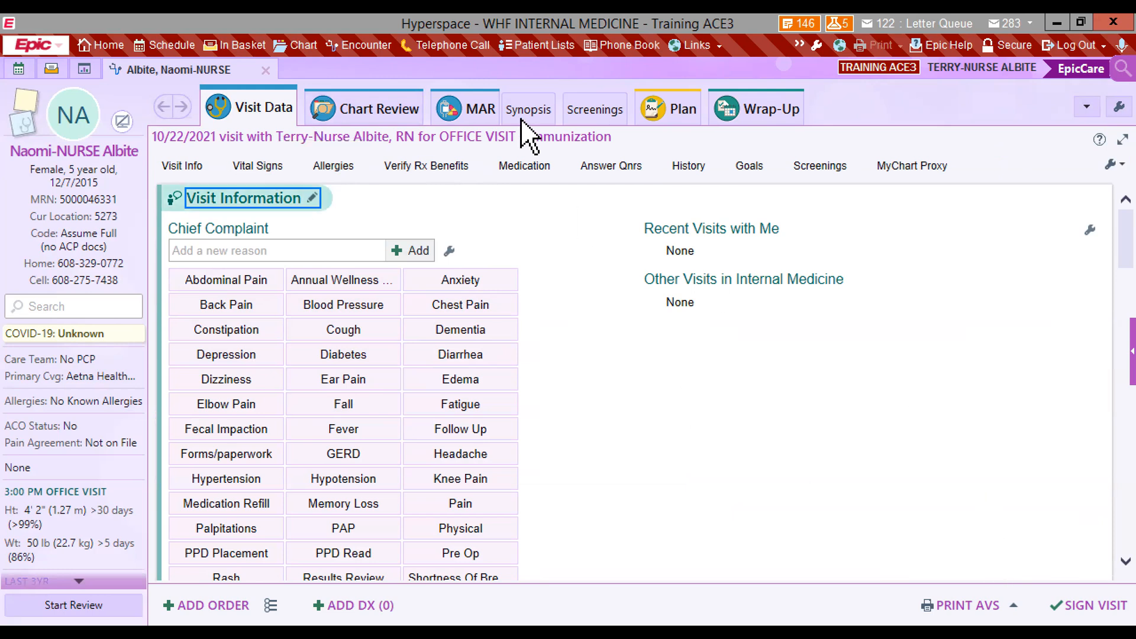
Check the patient's immunization care gaps, search orders for varicella, and add the VARICELLA immunization procedure (IMM097).
left_click(206, 605)
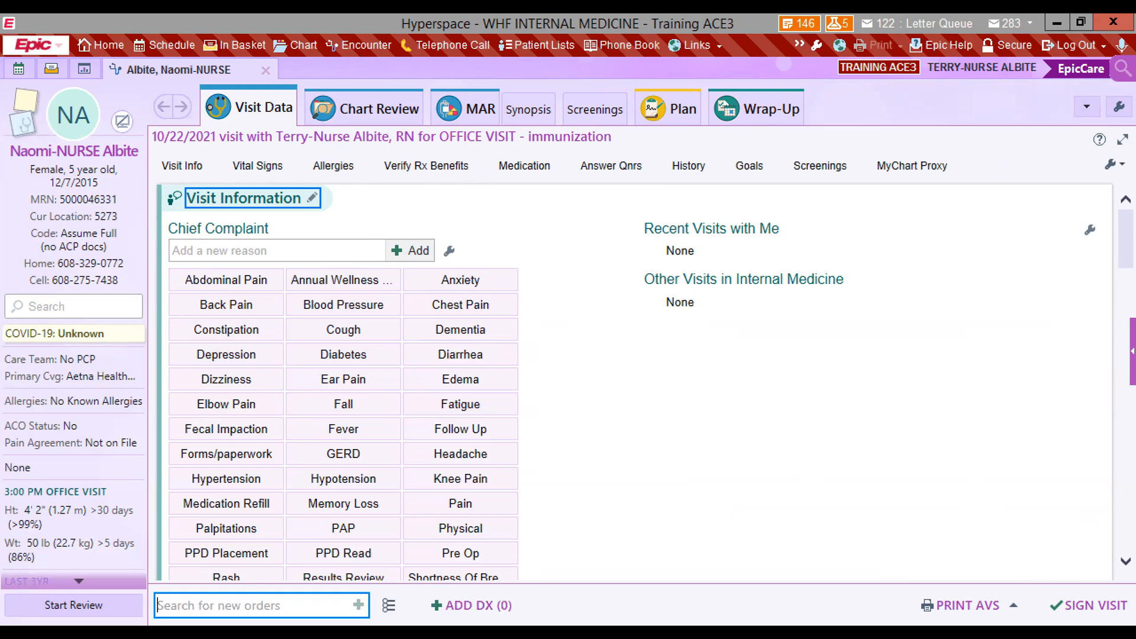
left_click(689, 429)
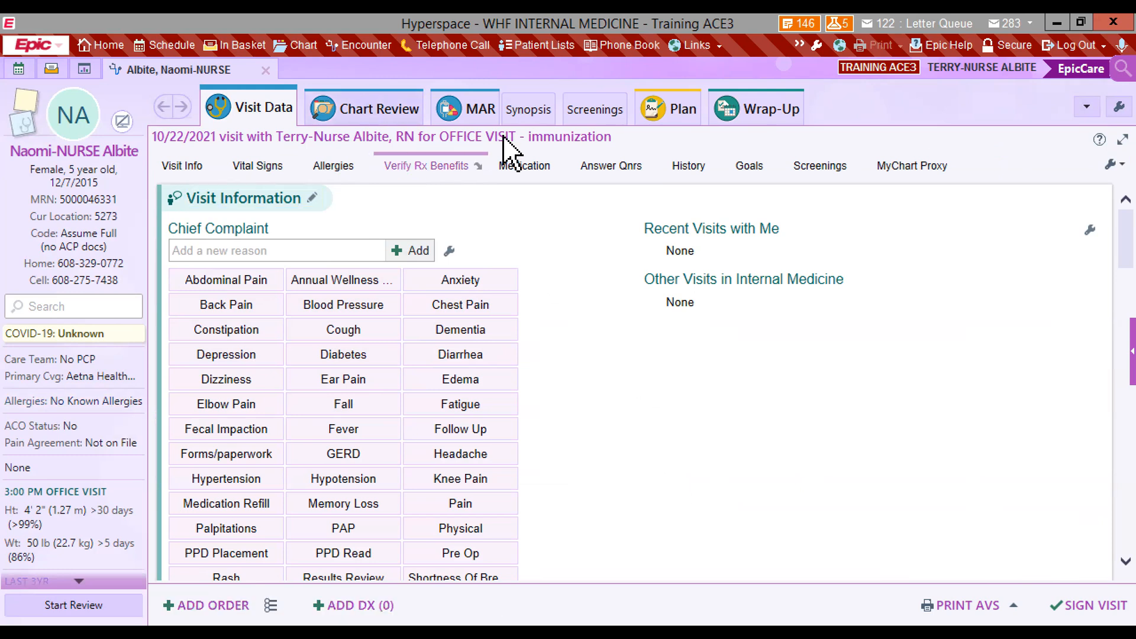
scroll(89, 497, "down", 3)
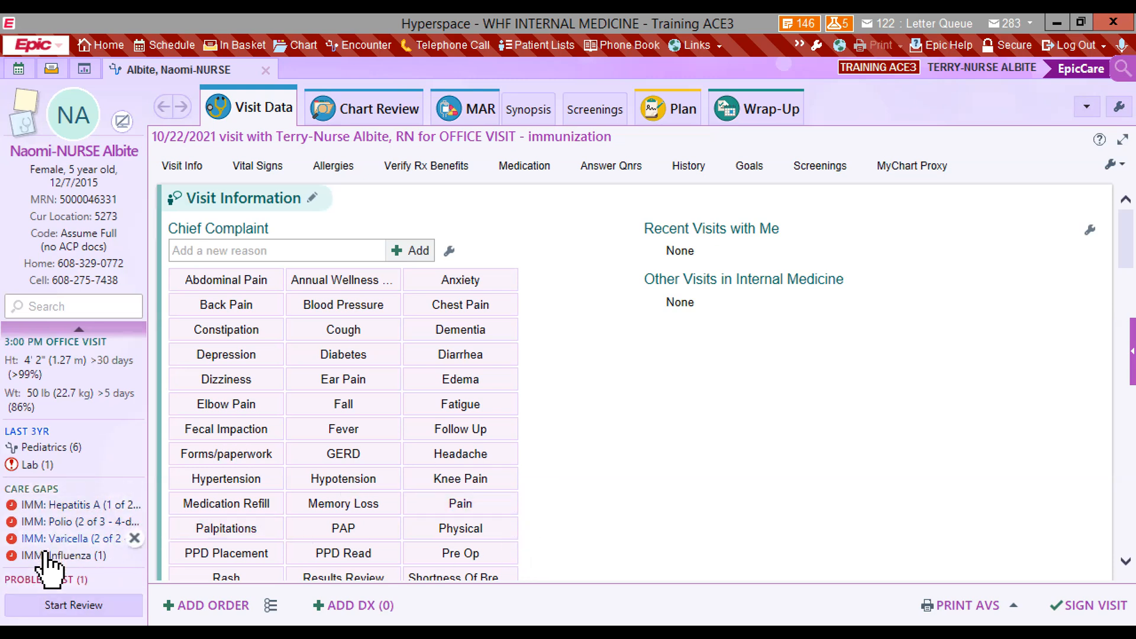
left_click(209, 602)
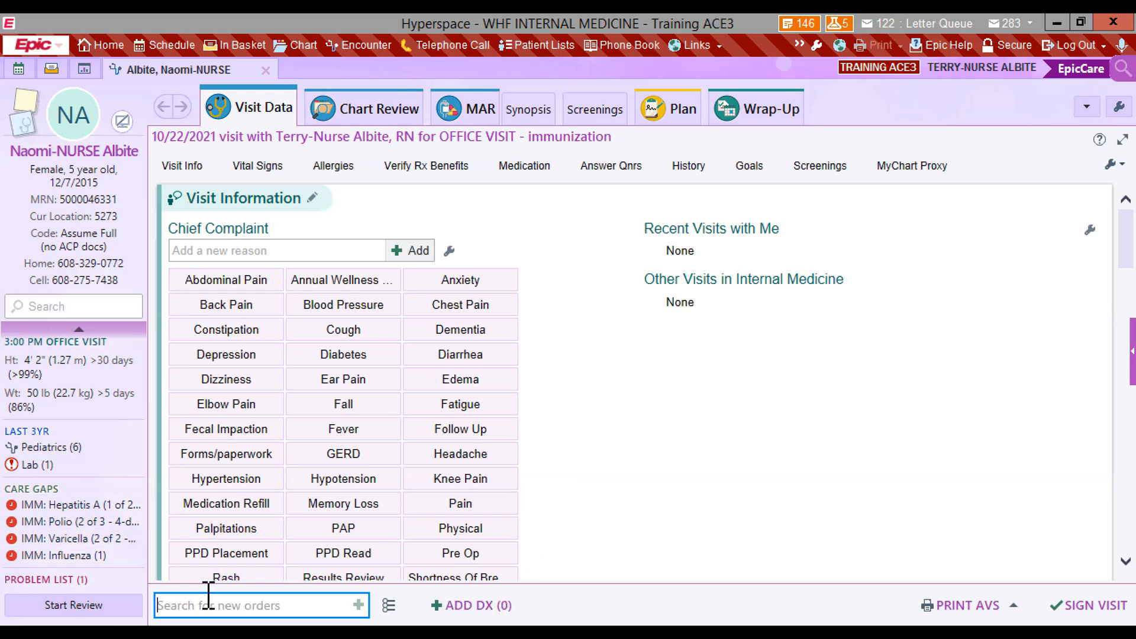
type("varicella")
key("Return")
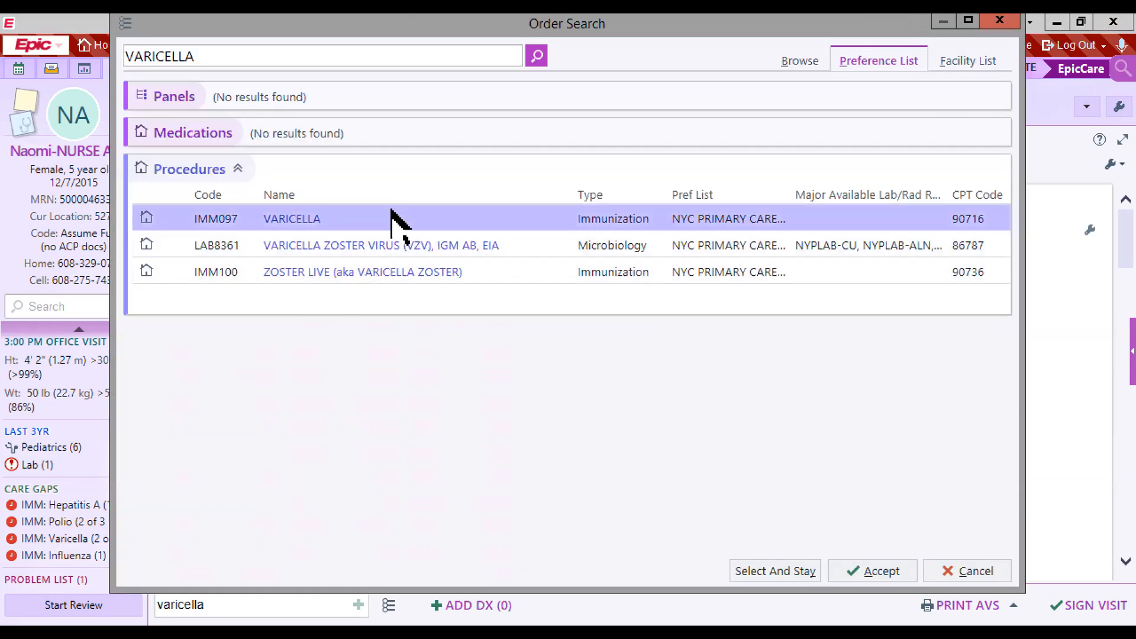
double_click(466, 216)
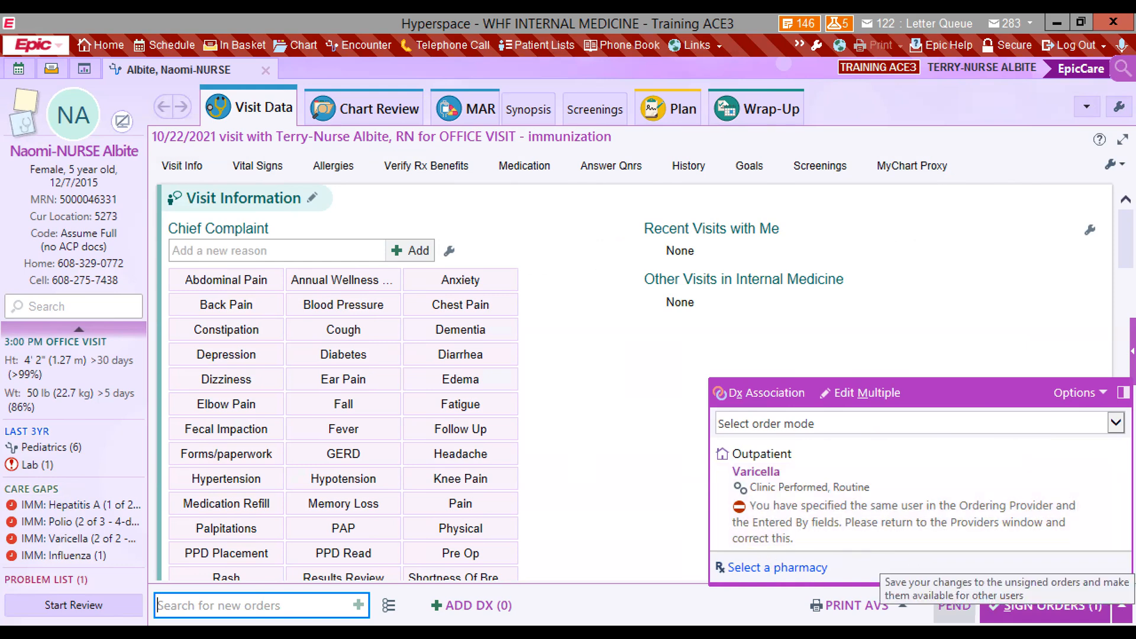
Set the order mode to Per protocol: no cosign required and accept the Varicella order details with Routine priority.
left_click(766, 431)
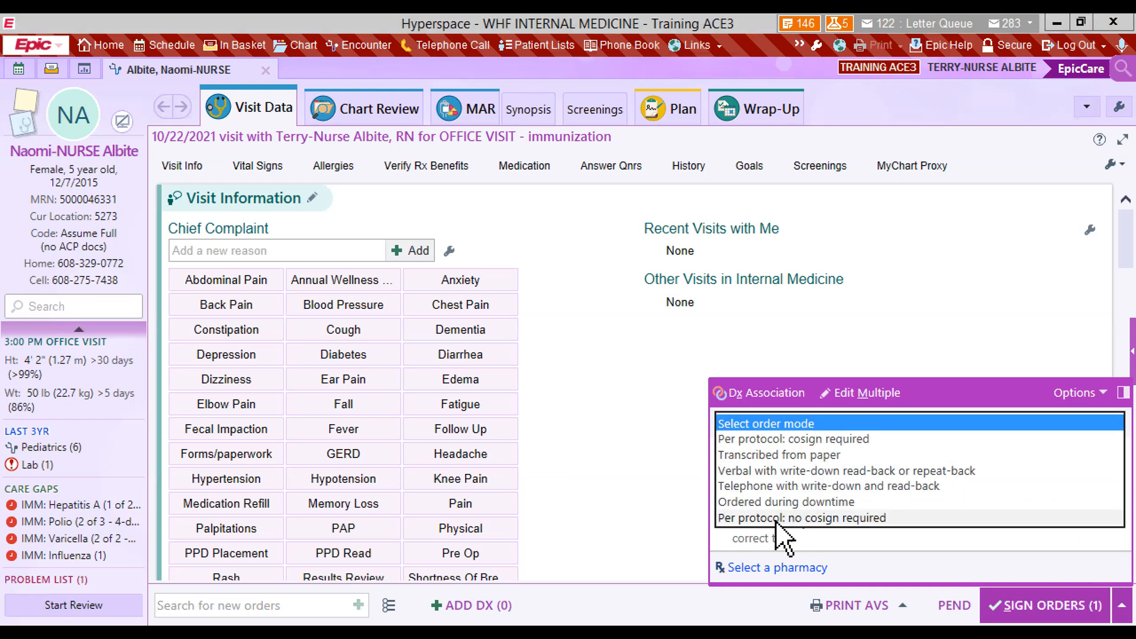
left_click(791, 521)
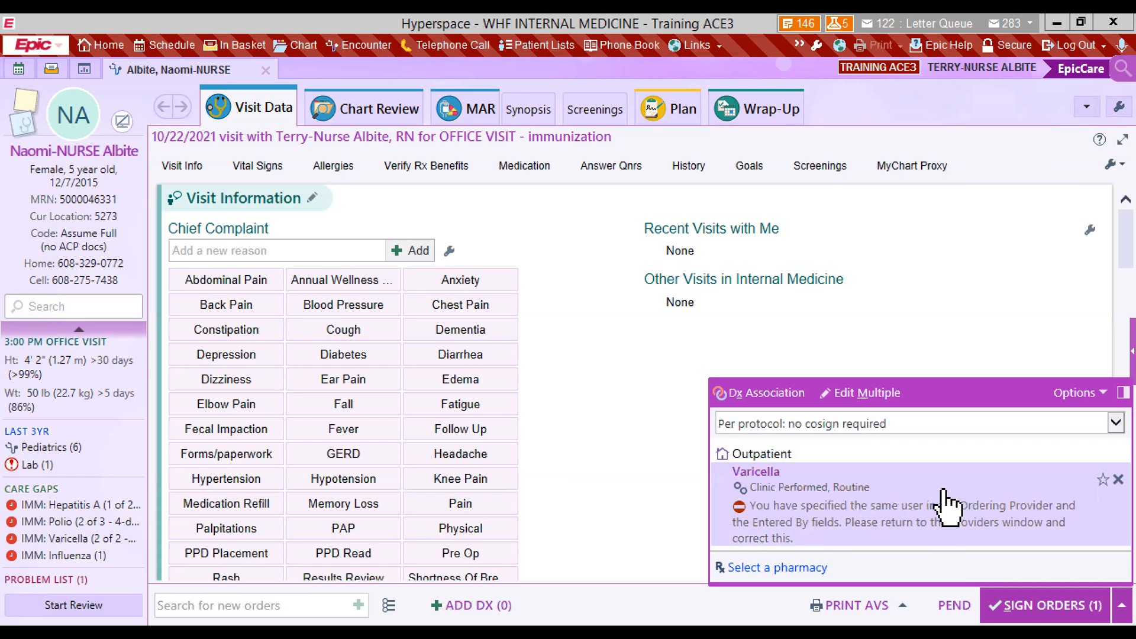
left_click(864, 506)
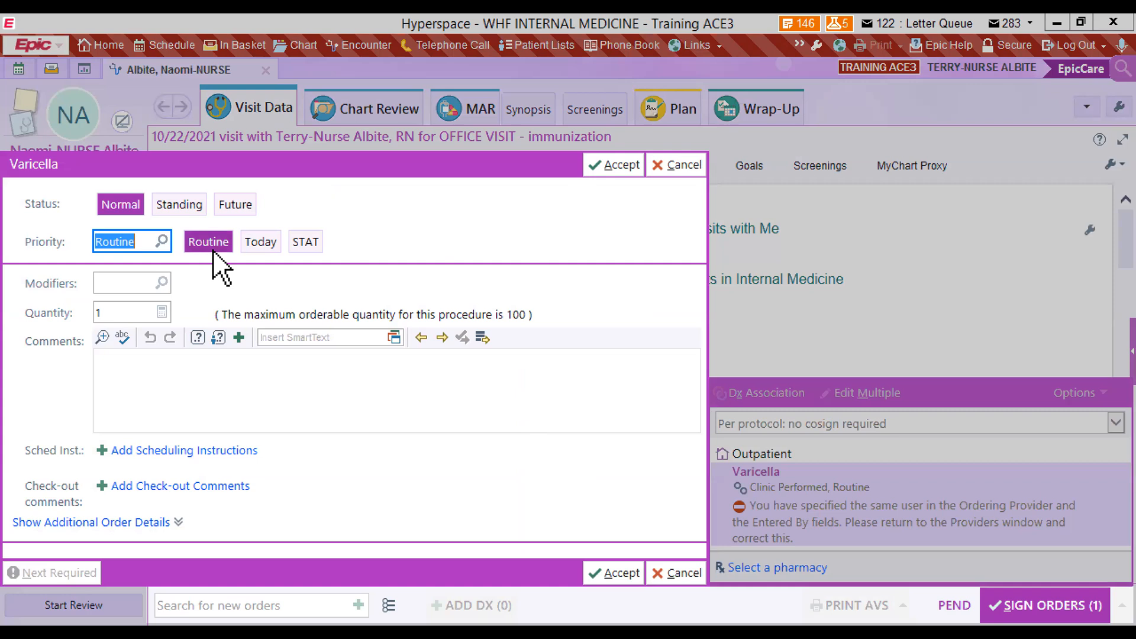
left_click(614, 573)
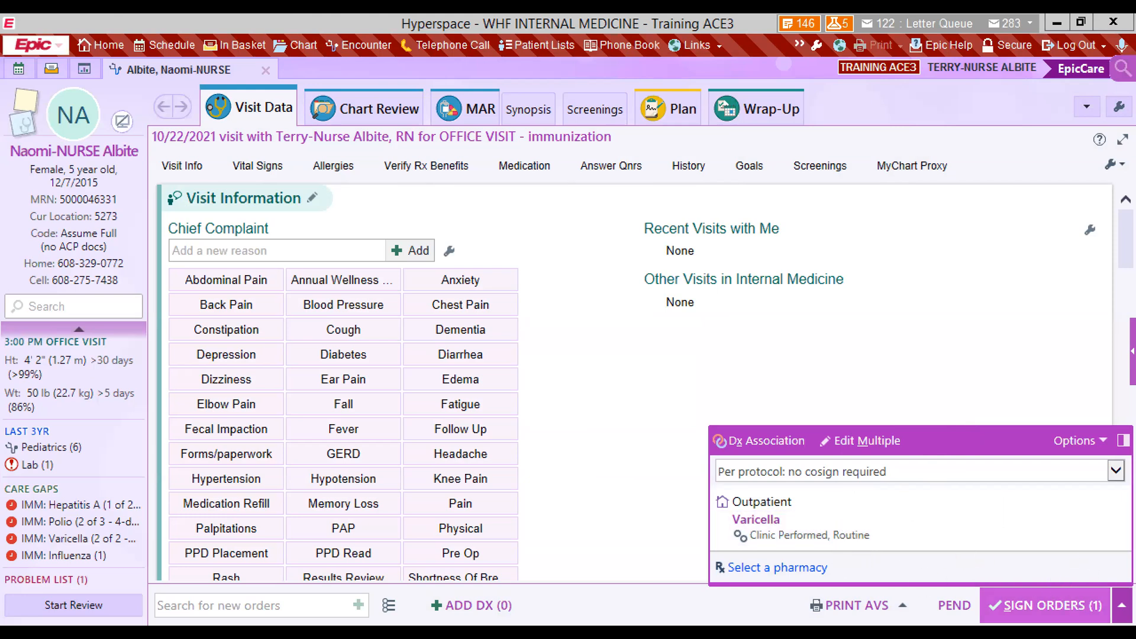
Add the Well child check diagnosis without abnormal findings and associate it with the Varicella order.
key("alt+d")
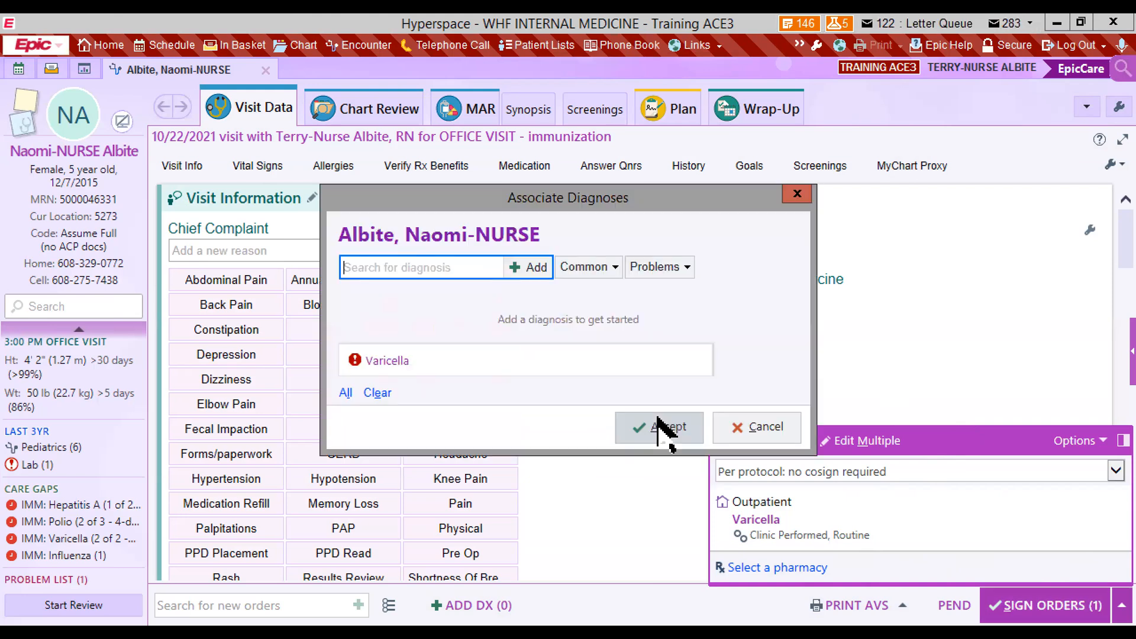
left_click(660, 267)
left_click(442, 267)
type("we")
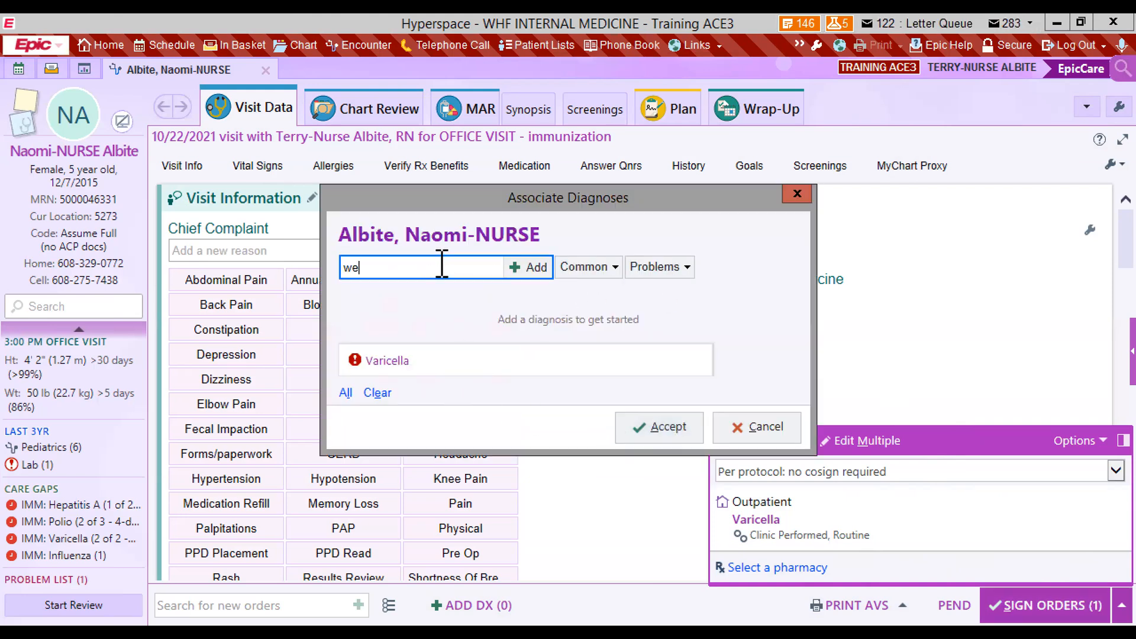
type("ll child")
triple_click(444, 264)
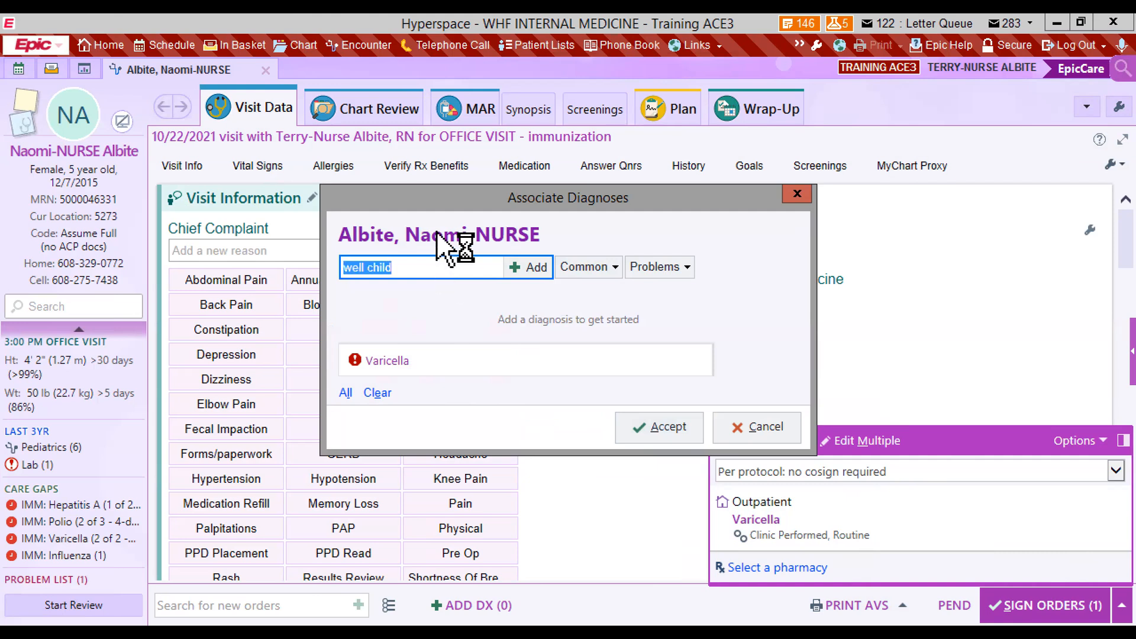
key("Return")
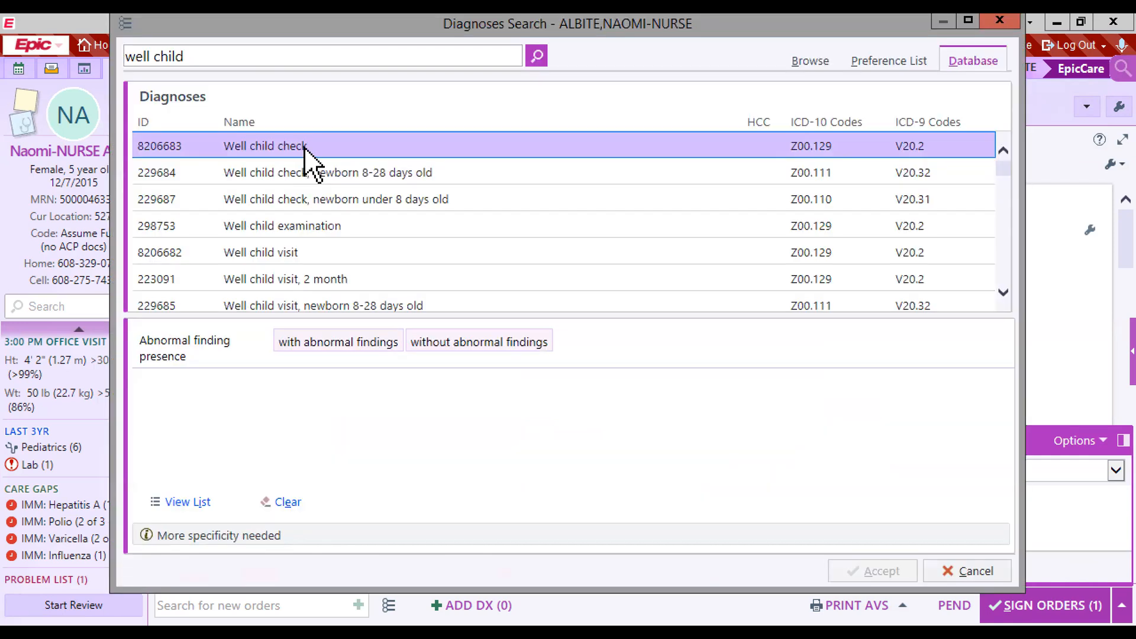
left_click(480, 343)
left_click(867, 572)
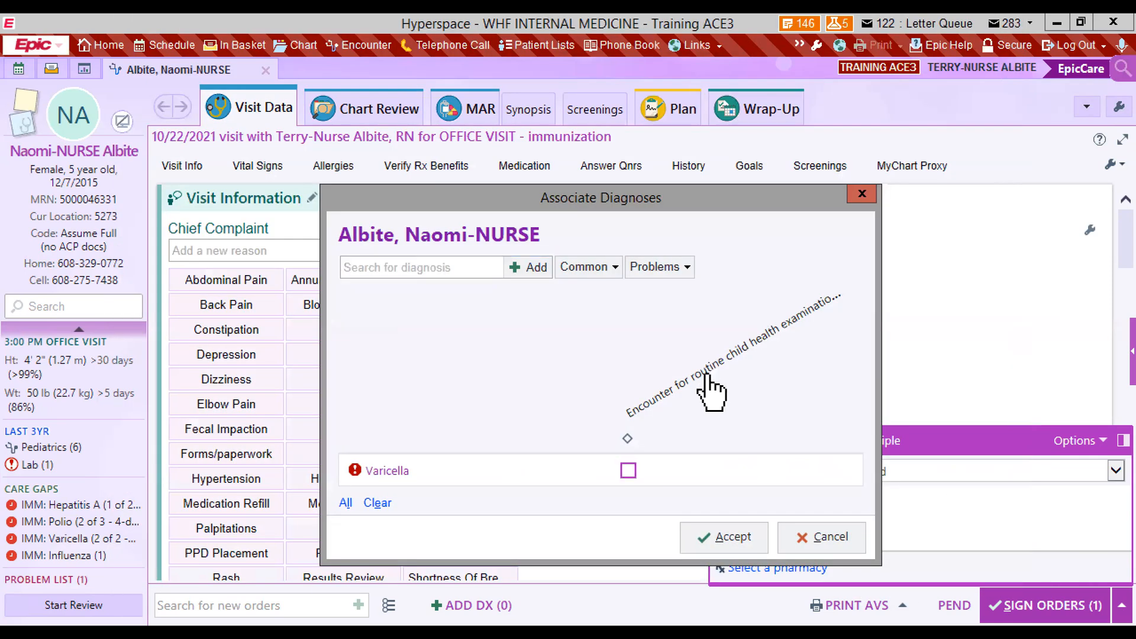
left_click(627, 439)
left_click(729, 551)
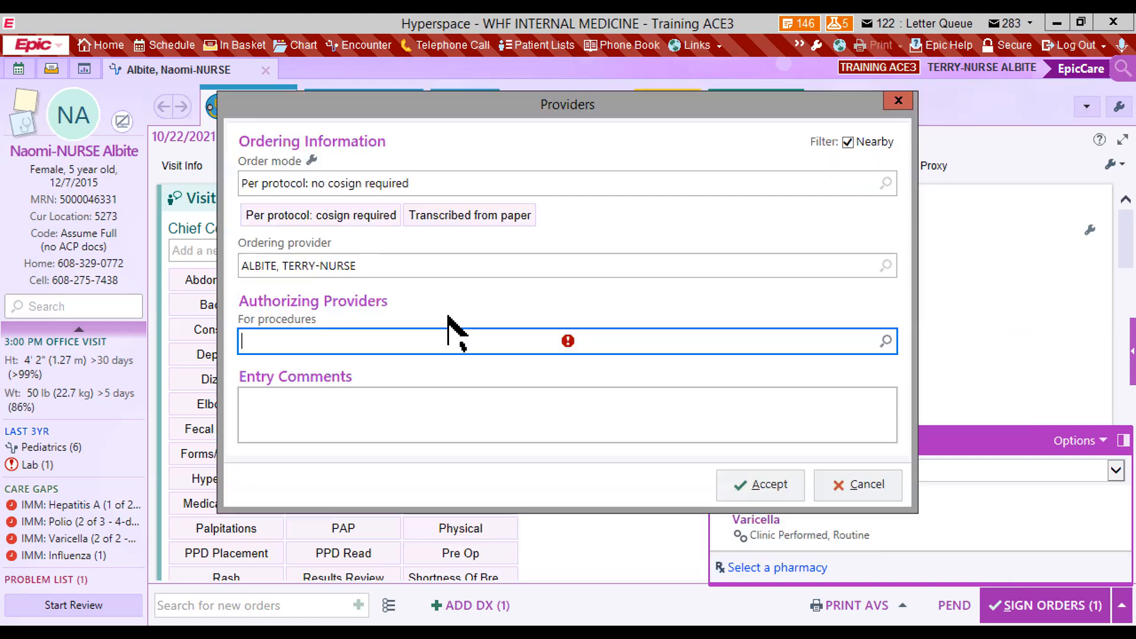
Turn off the Nearby provider filter and try to set the ordering provider using the search term ambmd05.
left_click(848, 142)
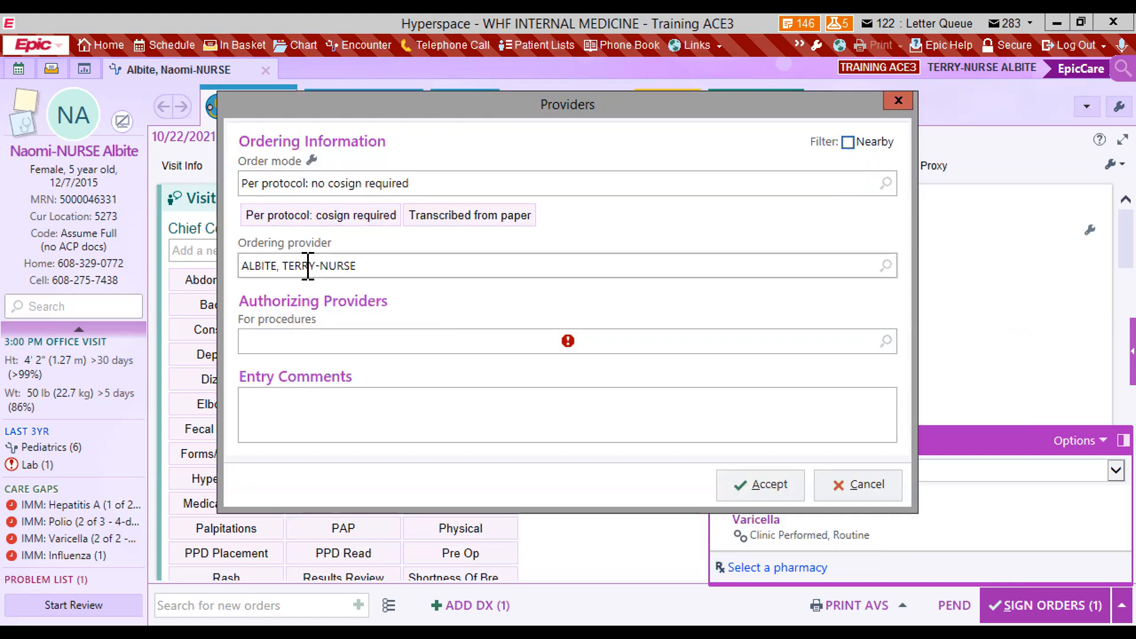
left_click(398, 271)
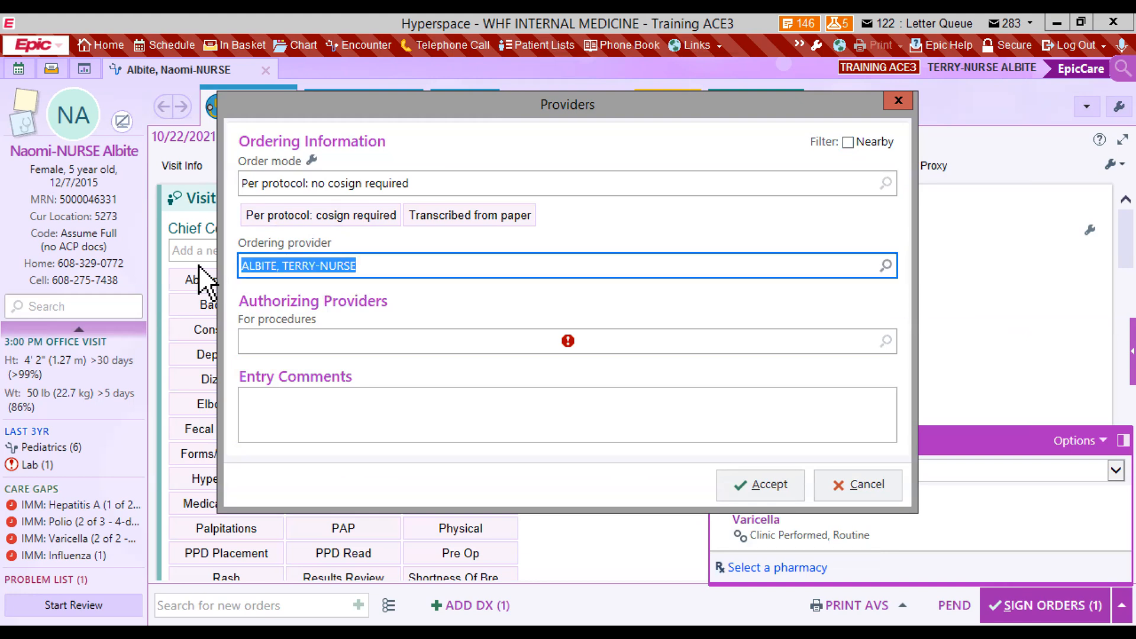
type("ambmd05")
key("Return")
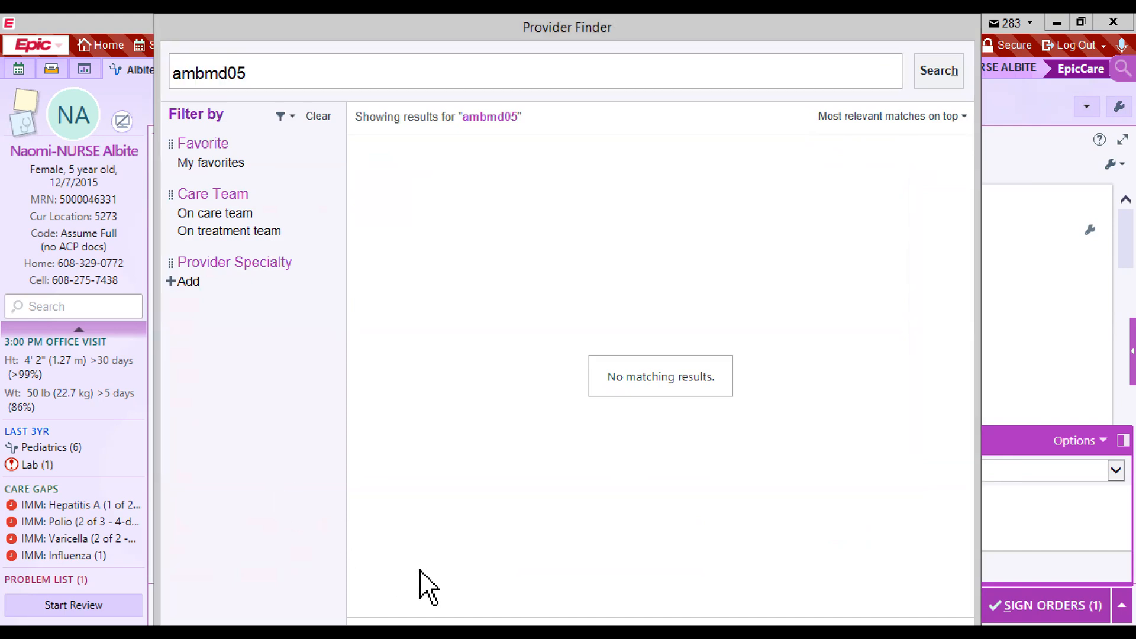
key("Escape")
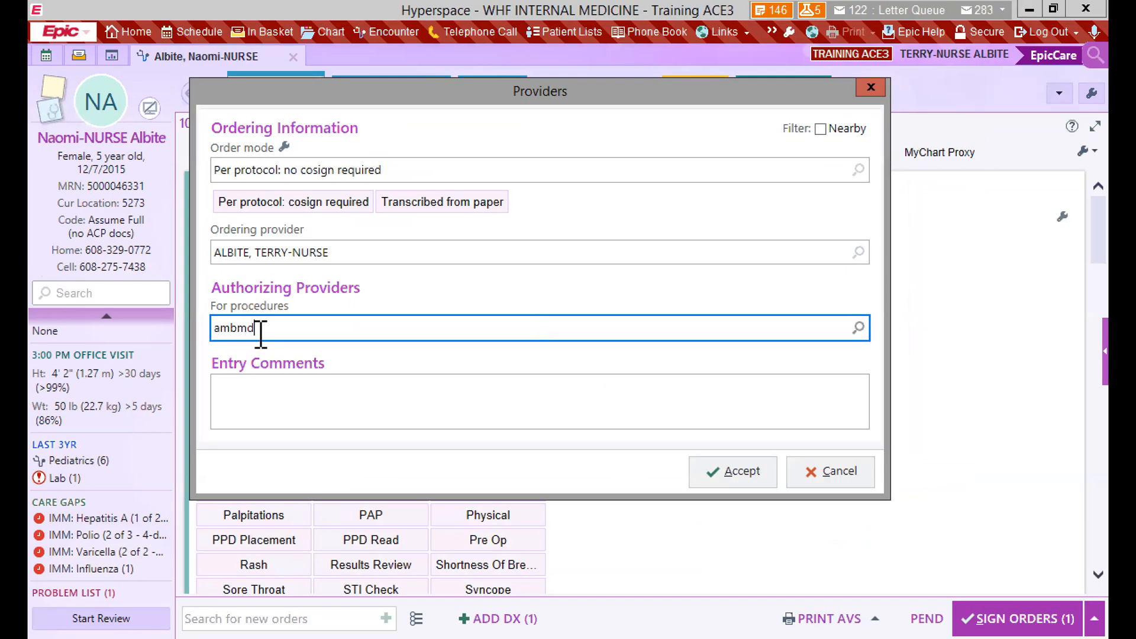
Set the authorizing provider for procedures using the search term ambmd.
key("Return")
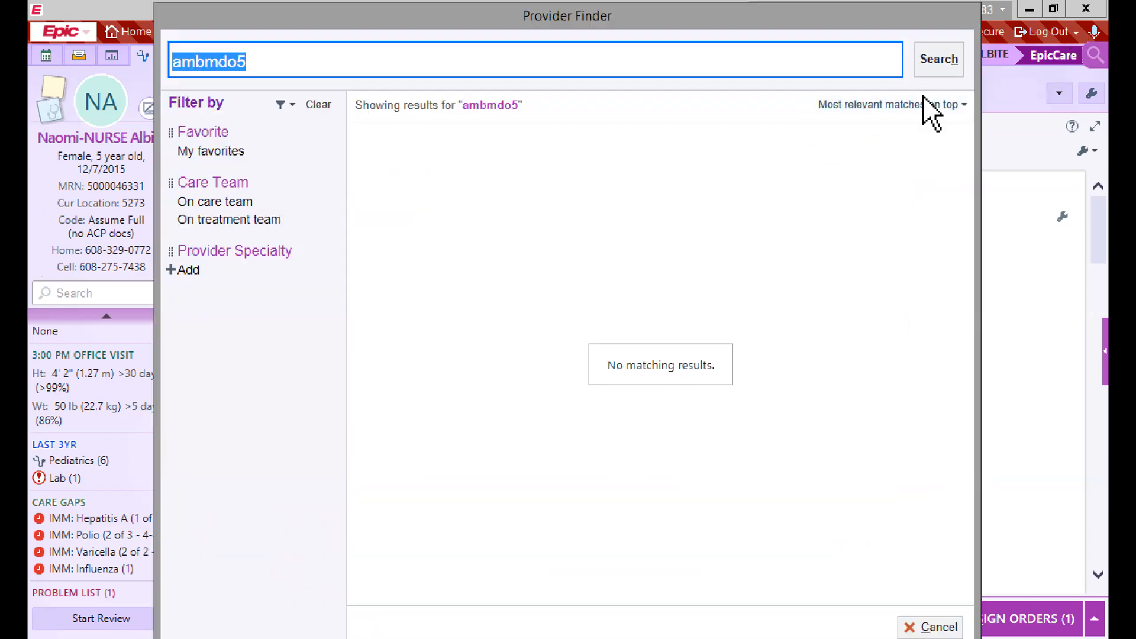
left_click(918, 621)
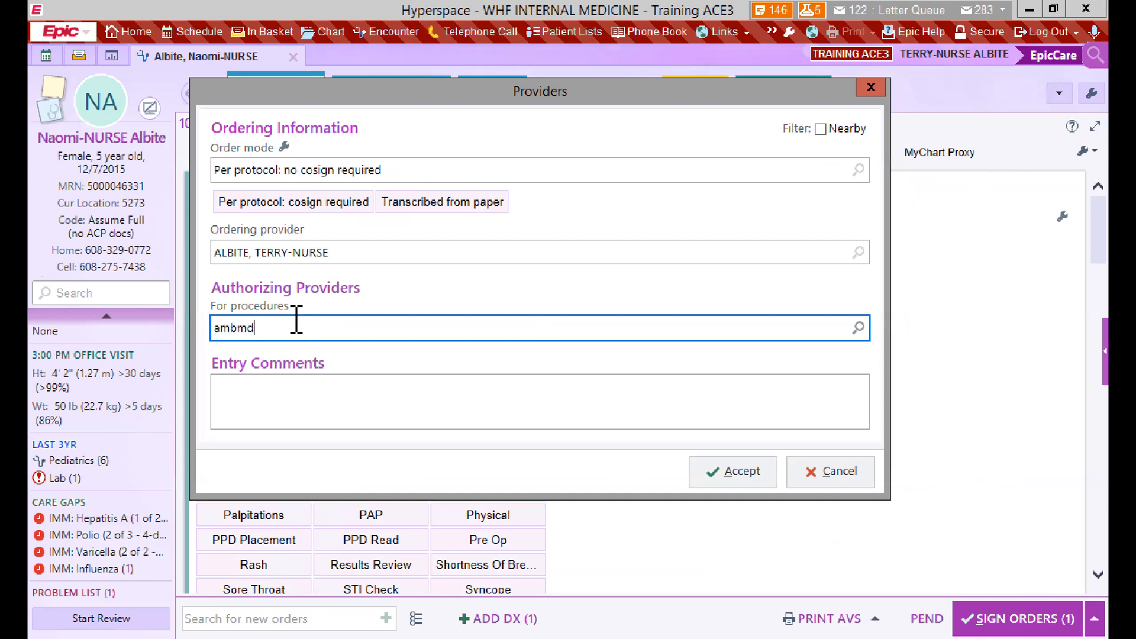
key("Return")
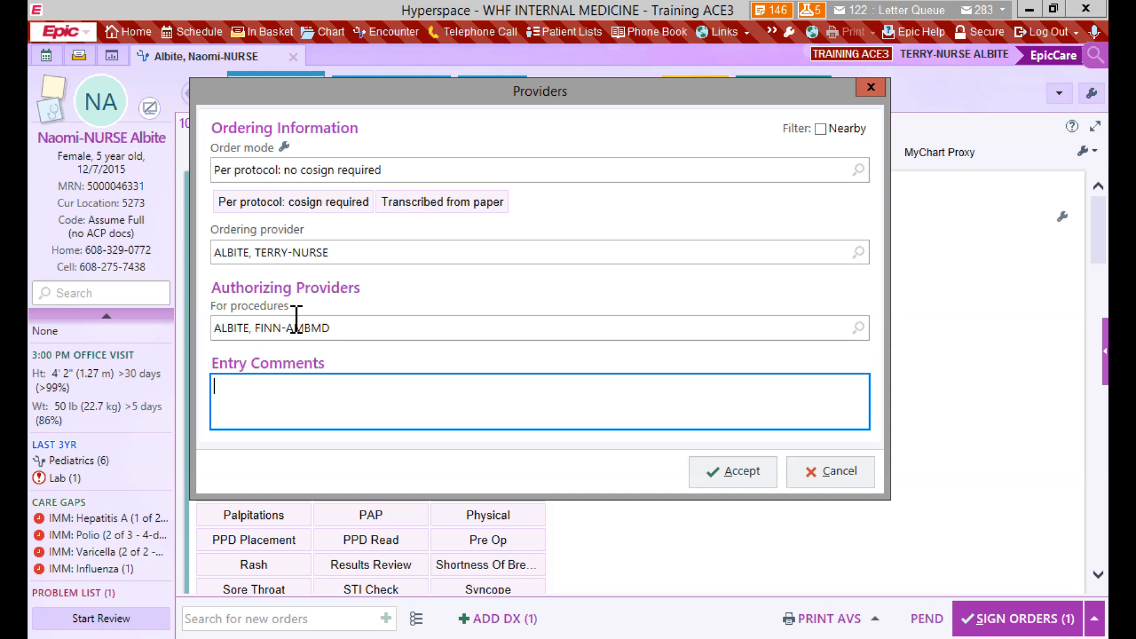
left_click(347, 251)
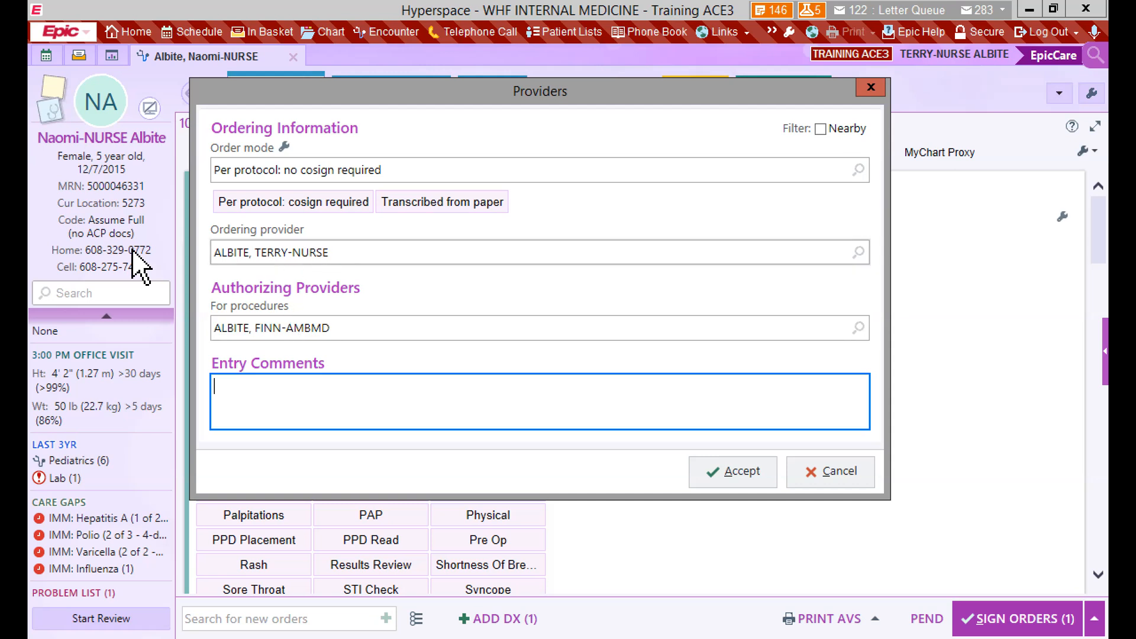
type("ambmd")
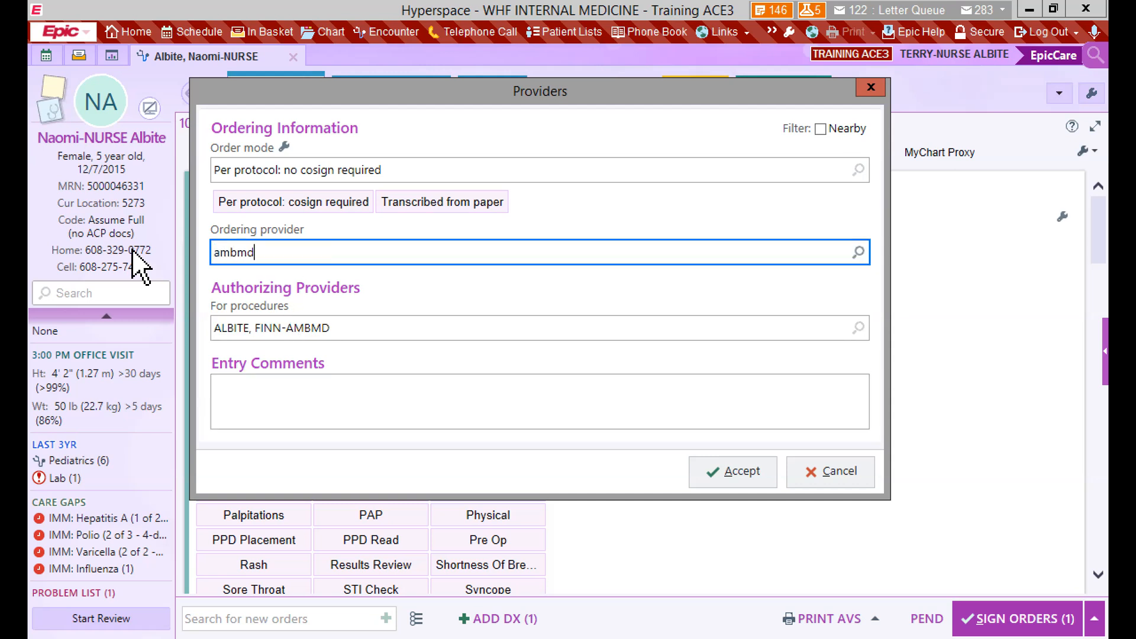
type("05")
key("Return")
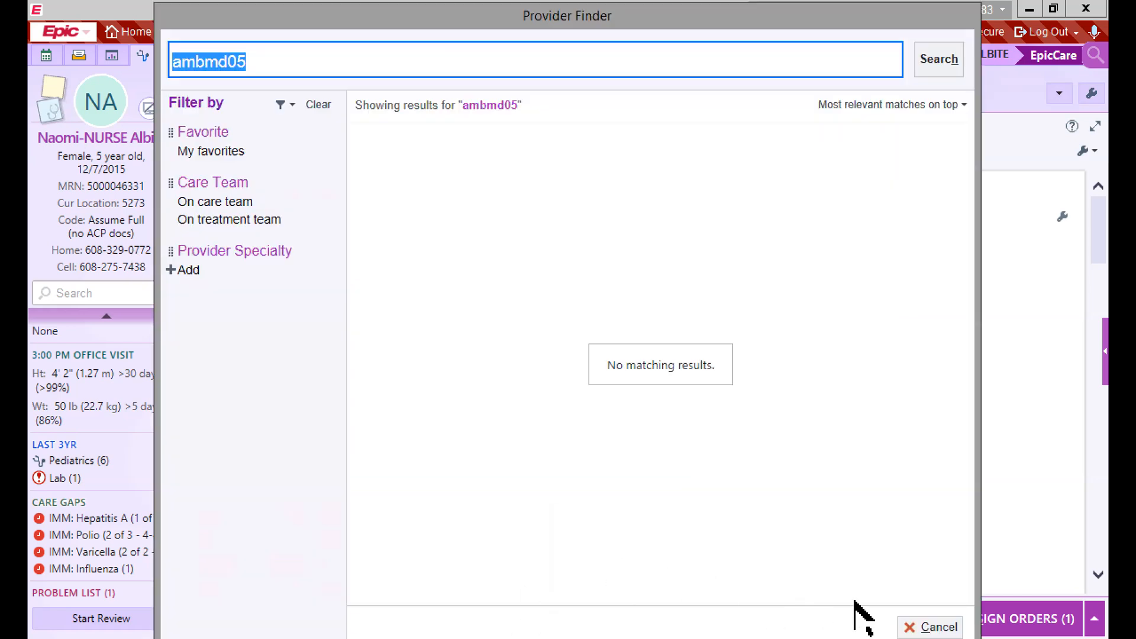
left_click(918, 622)
Accept the provider details to sign the Varicella order and review the orders signed this visit.
left_click(744, 468)
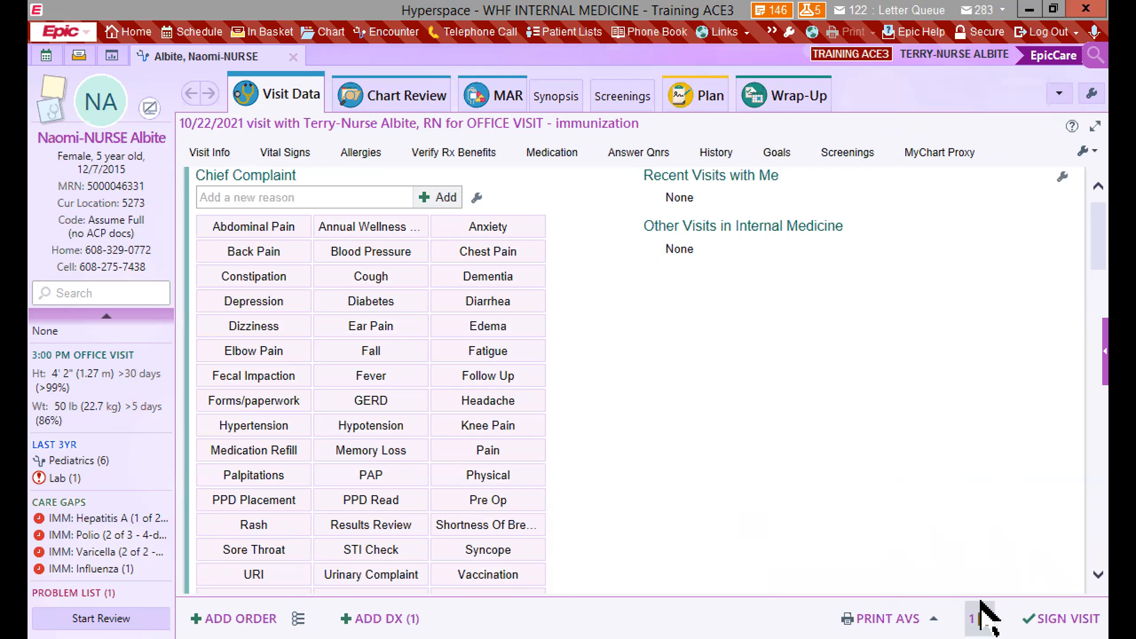
left_click(962, 612)
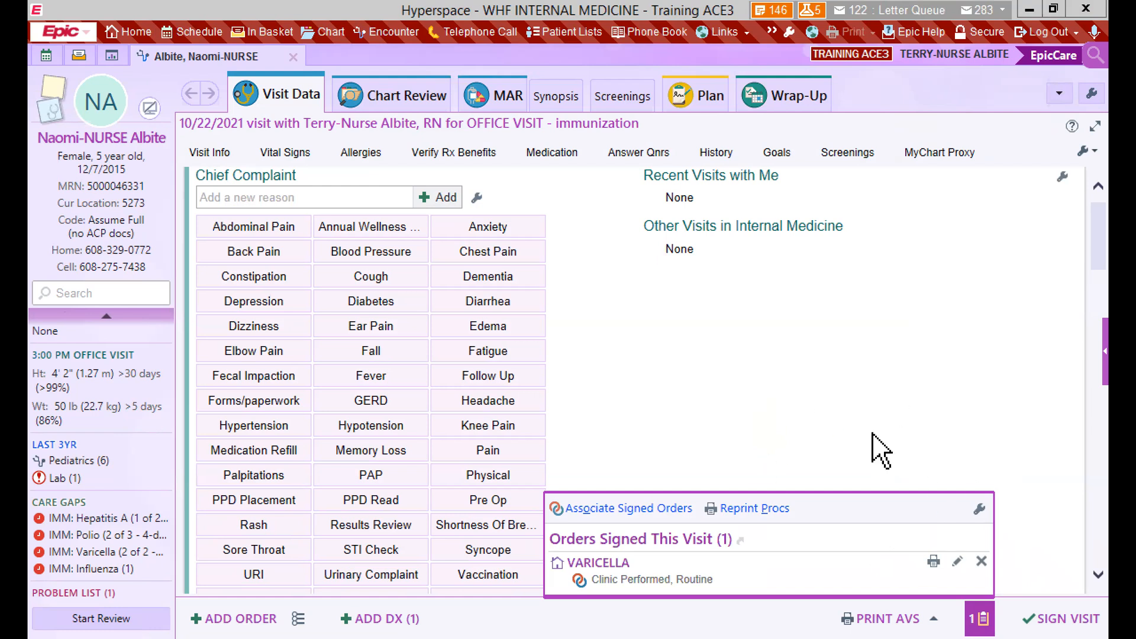
left_click(856, 376)
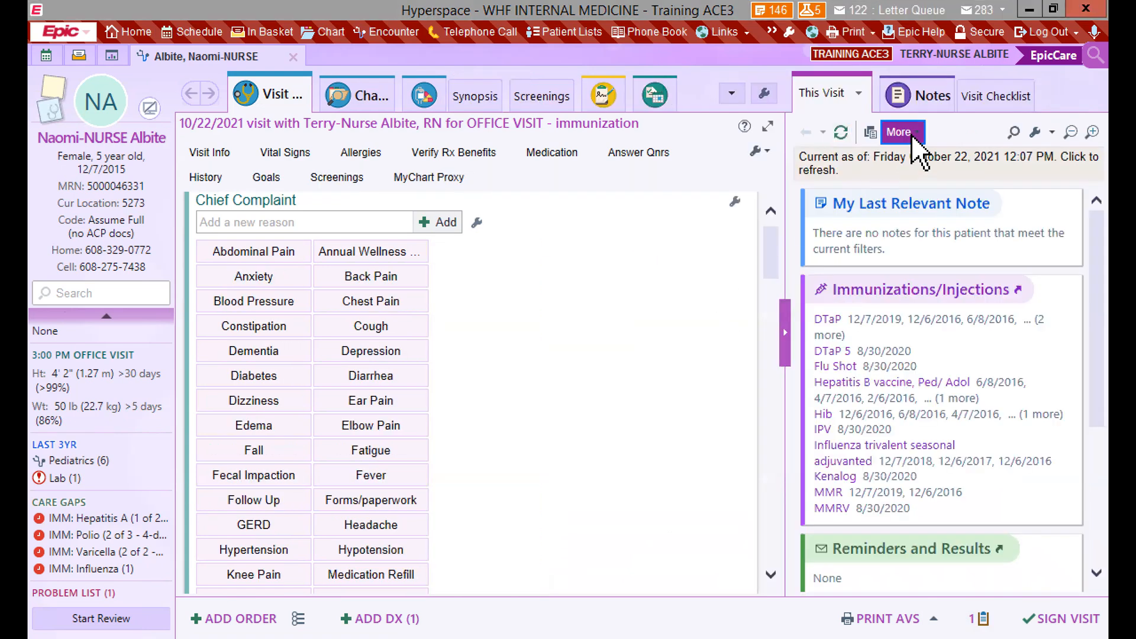
Display the procedure orders for this encounter and open the active Varicella order for administration.
left_click(913, 135)
left_click(932, 179)
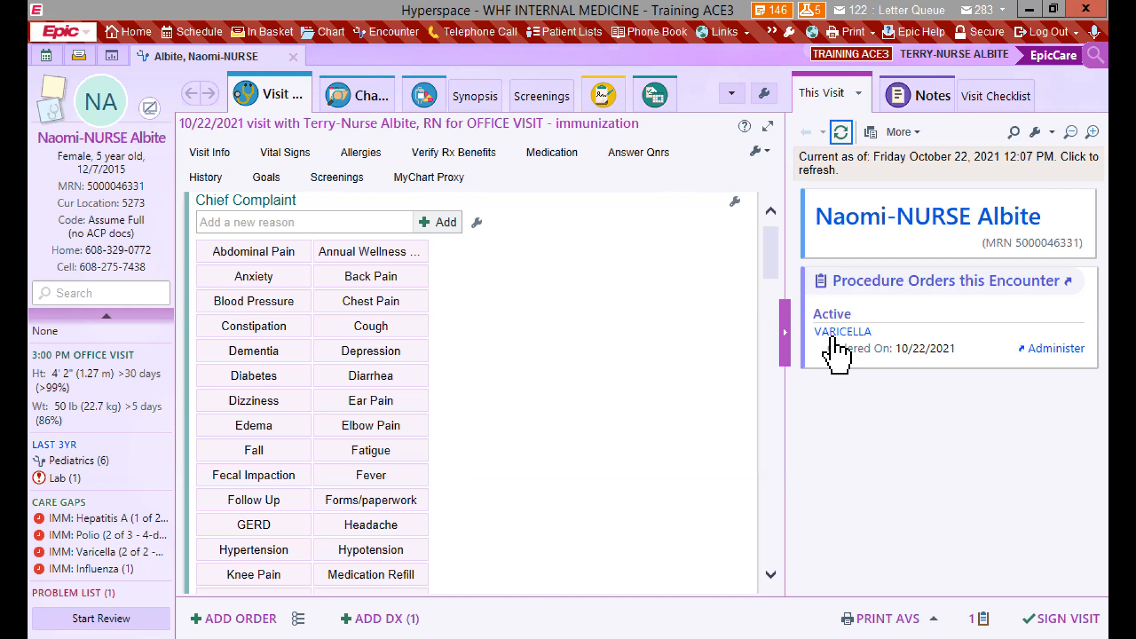
left_click(1040, 350)
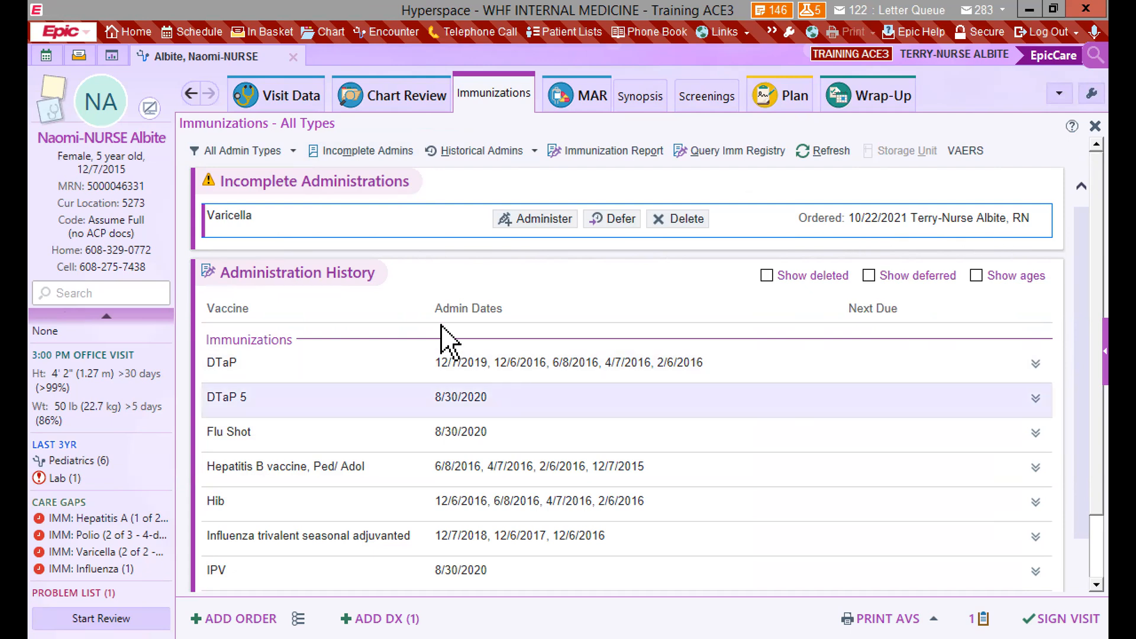
scroll(452, 350, "down", 3)
scroll(426, 460, "up", 3)
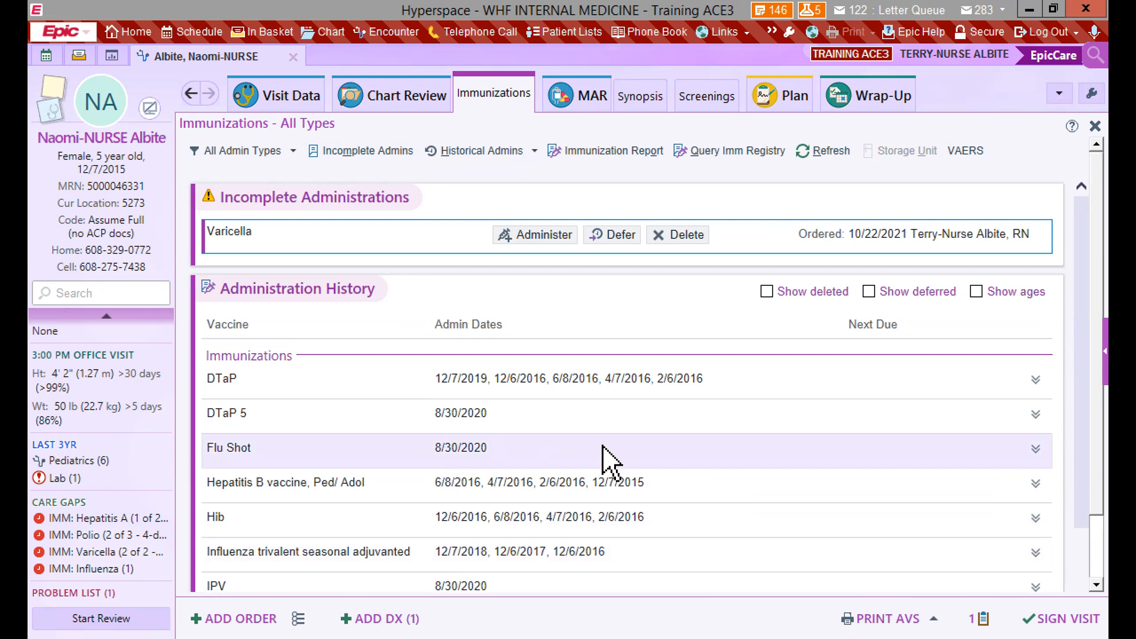
left_click(536, 236)
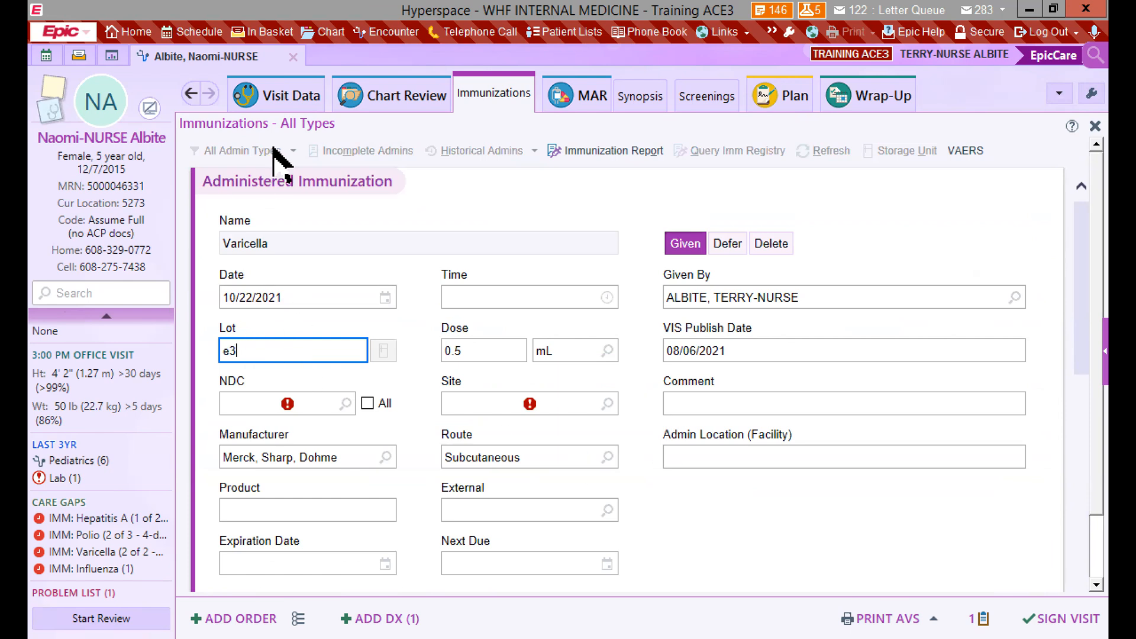
key("Tab")
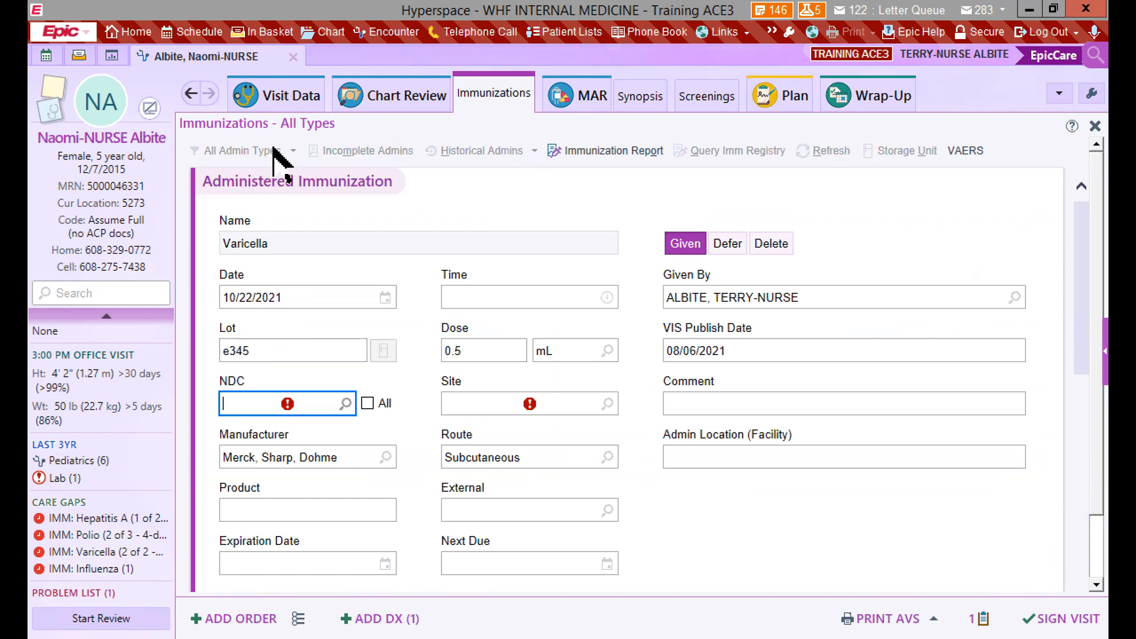
left_click(345, 403)
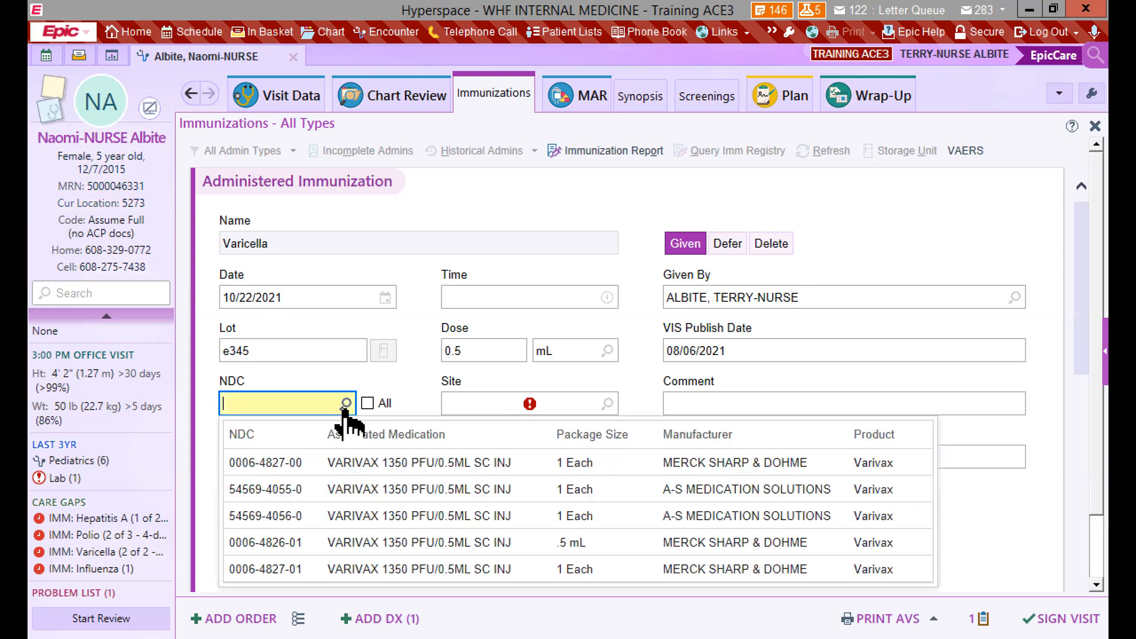
left_click(377, 467)
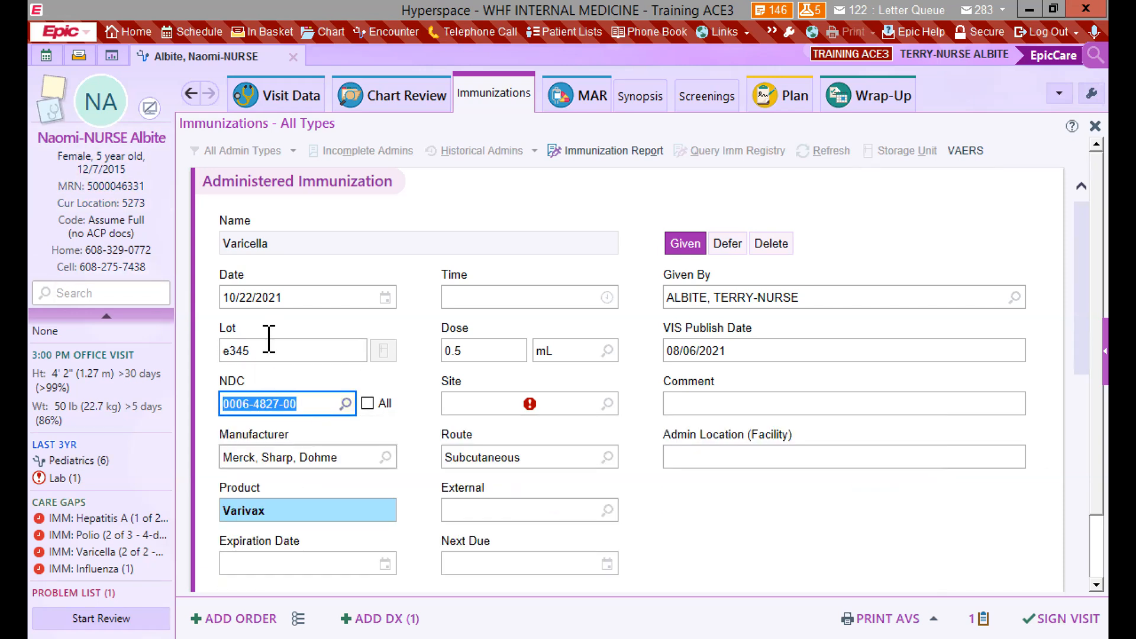
Set the Varicella administration site to Right arm and the expiration date to 11/18/2021.
left_click(518, 408)
type("ri")
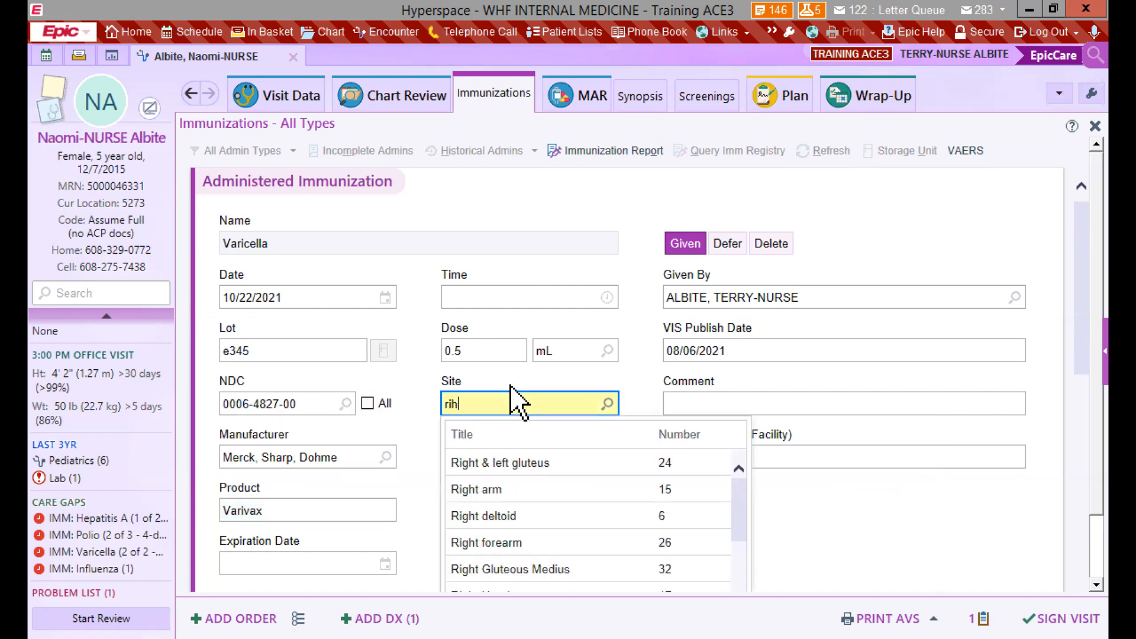
type("ght a")
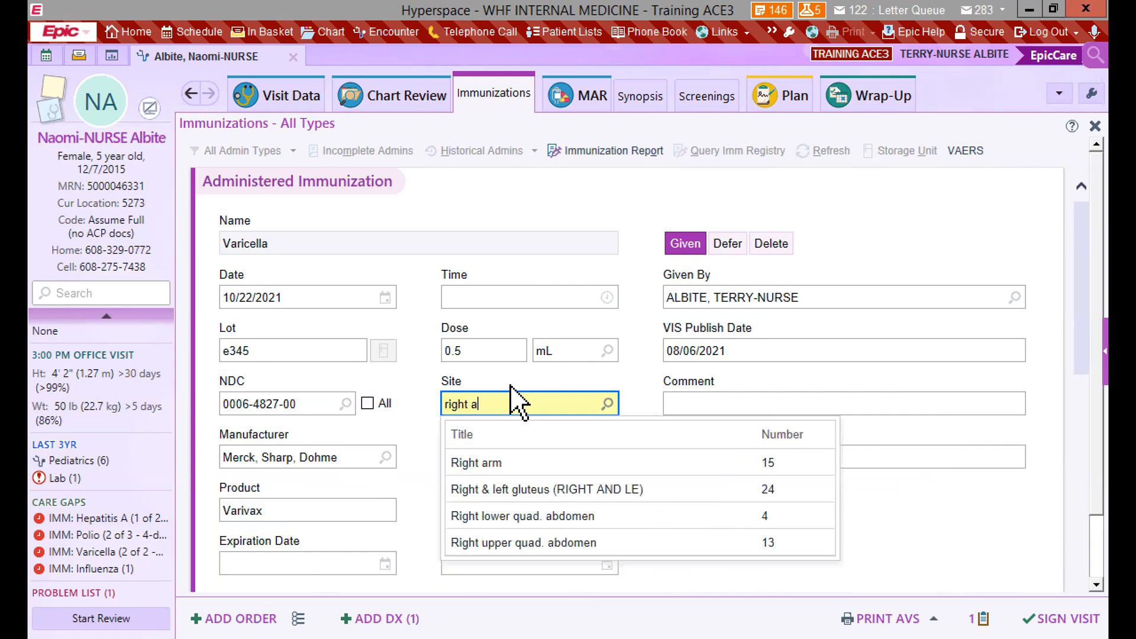
left_click(478, 468)
scroll(319, 405, "down", 3)
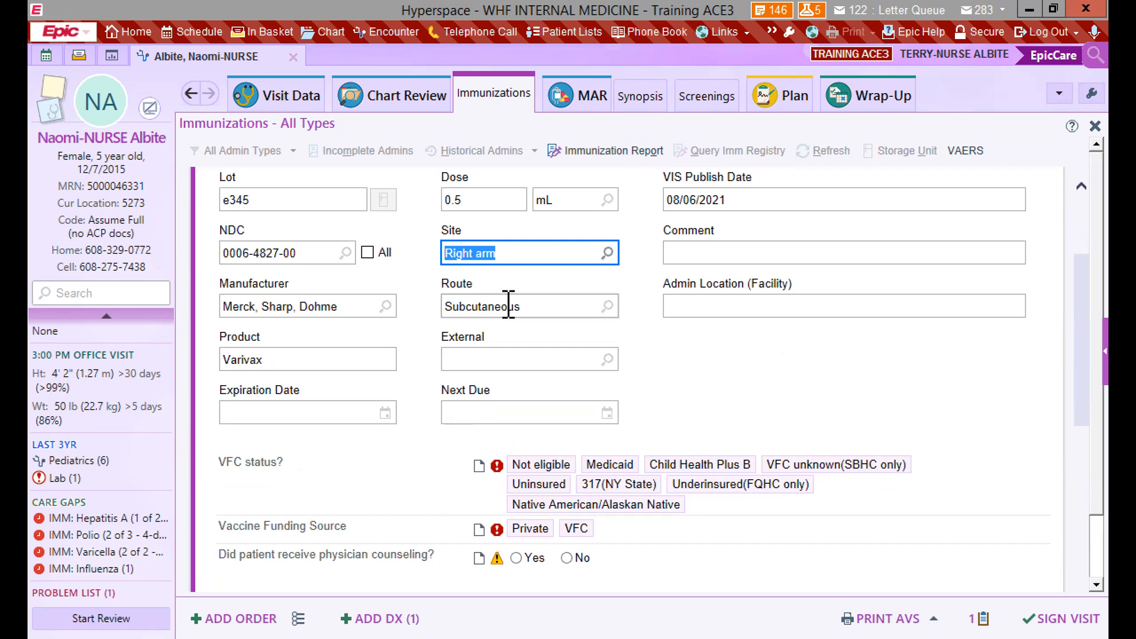
left_click(355, 415)
left_click(385, 413)
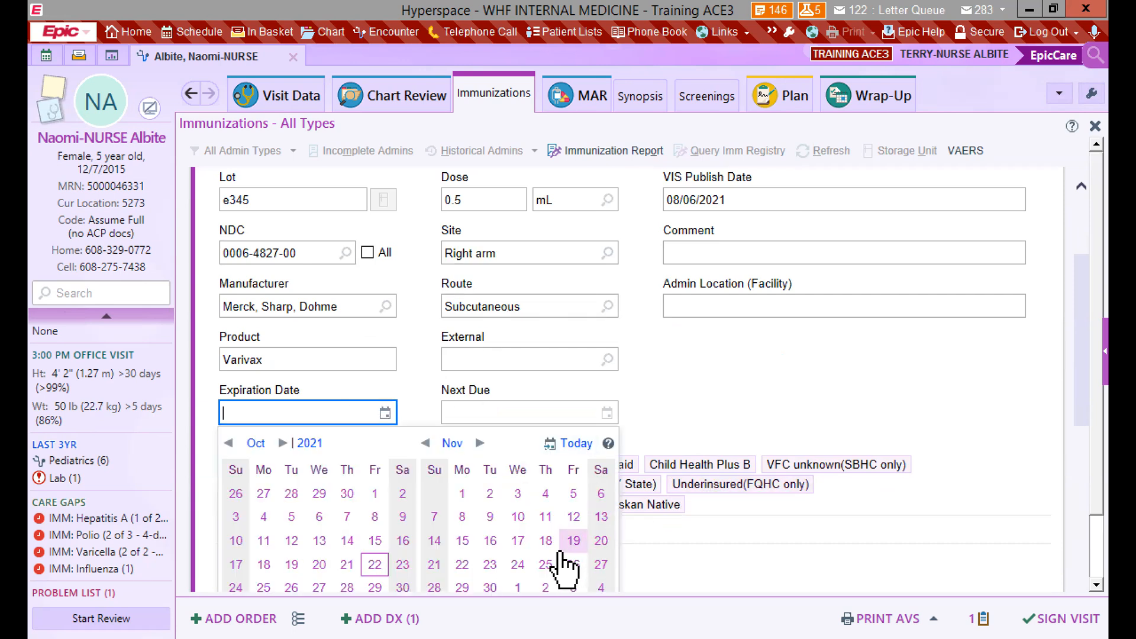
left_click(545, 541)
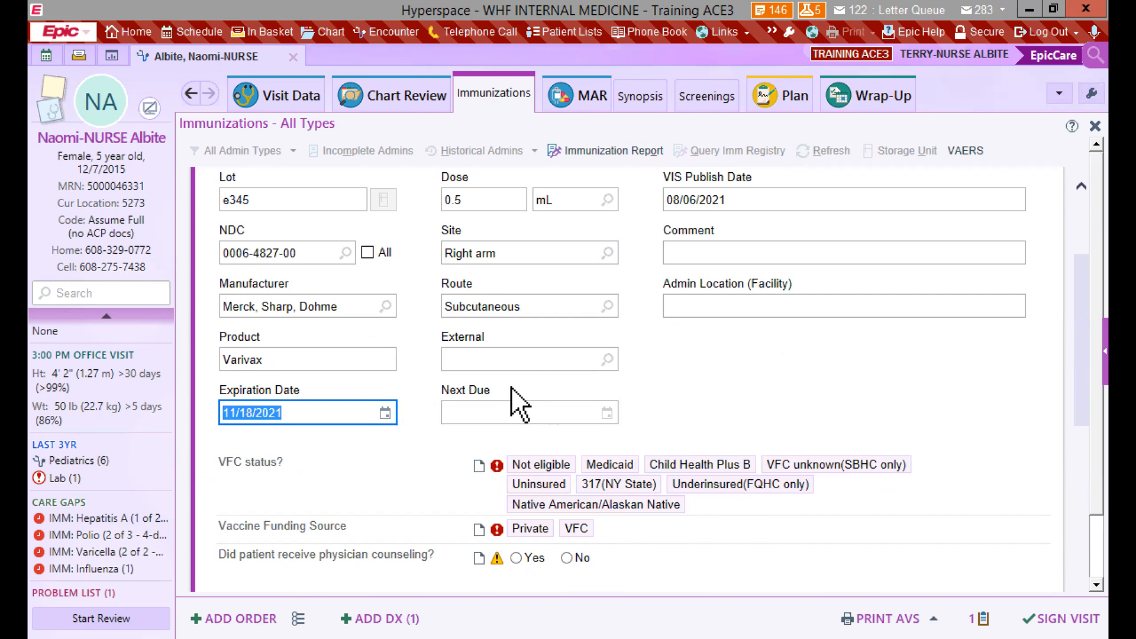
Check the Admin Location field of the immunization form and the patient's primary coverage in the patient summary.
scroll(515, 391, "up", 3)
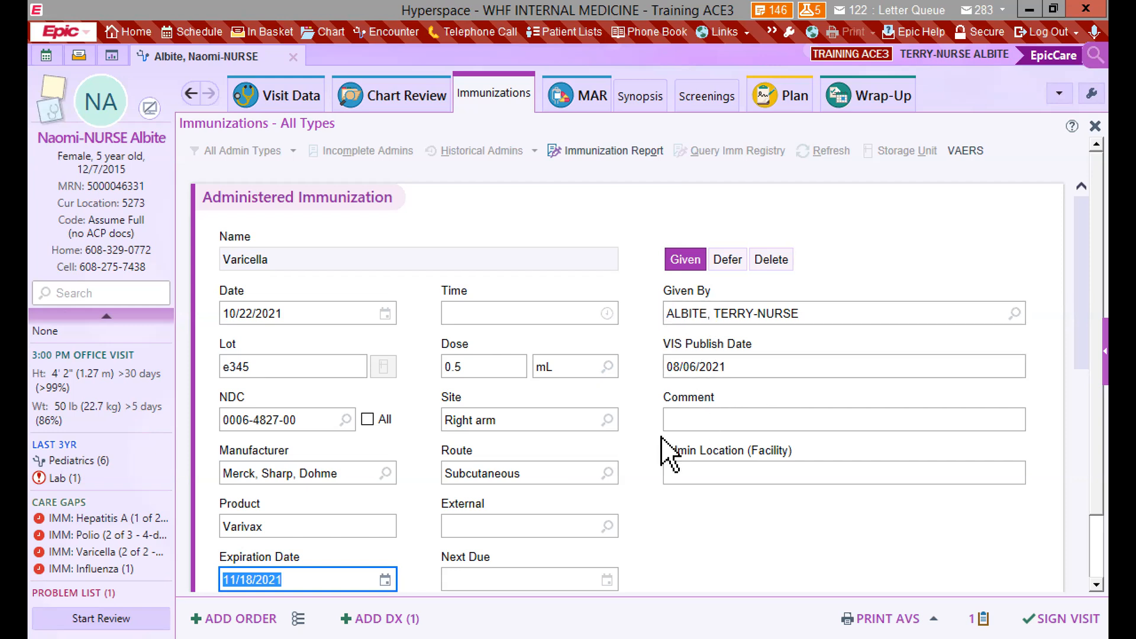
left_click(717, 474)
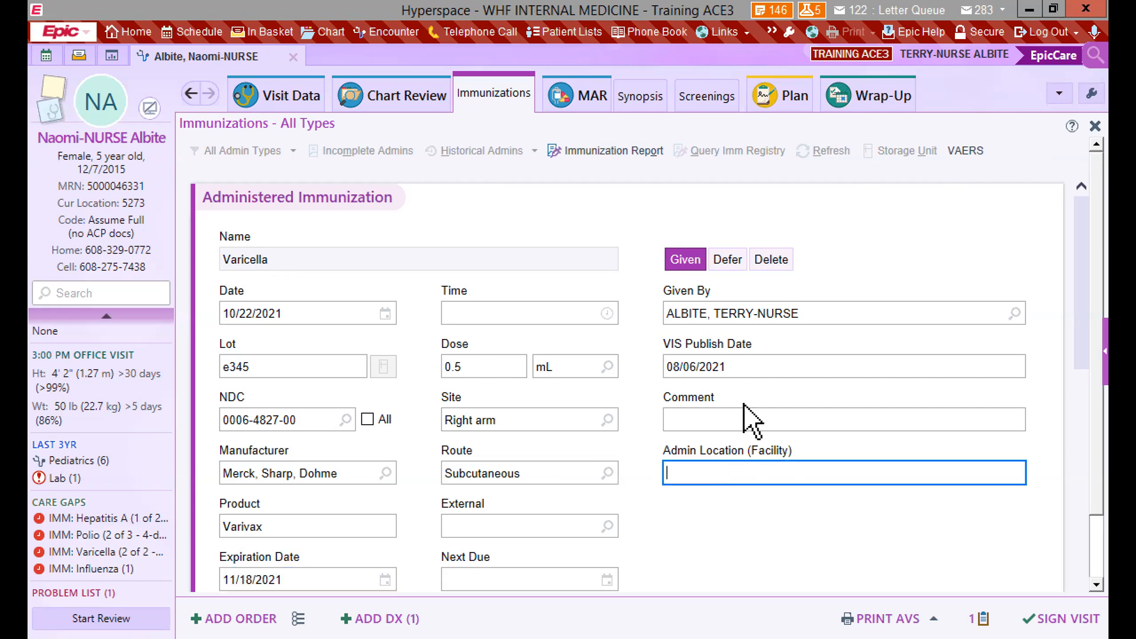
scroll(763, 385, "down", 4)
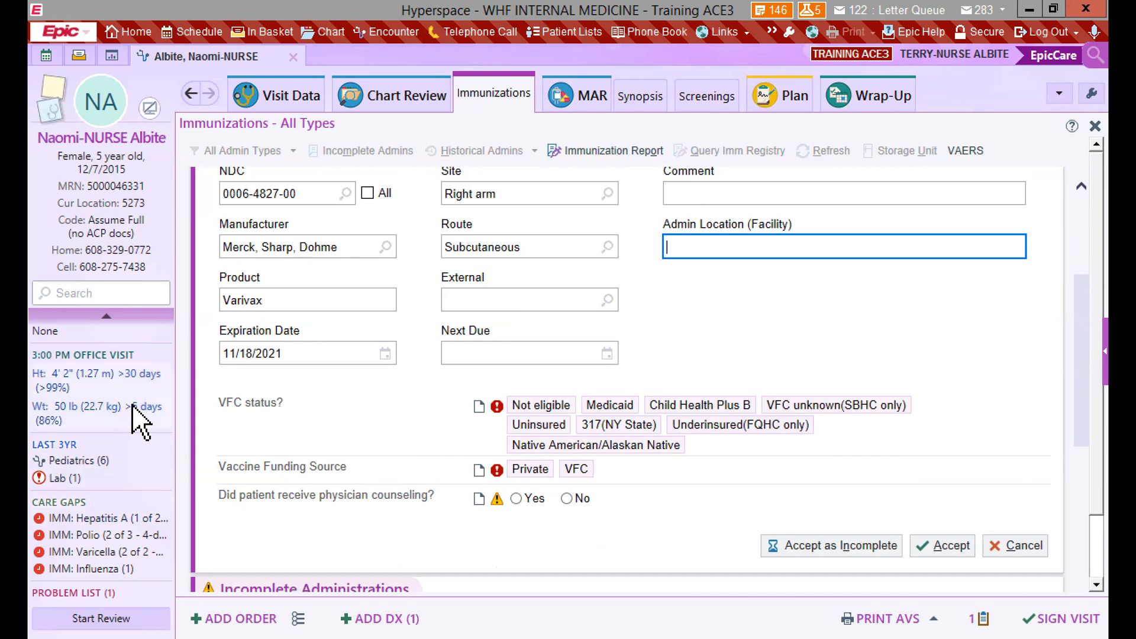
scroll(139, 405, "up", 1)
scroll(140, 393, "down", 1)
scroll(126, 453, "up", 3)
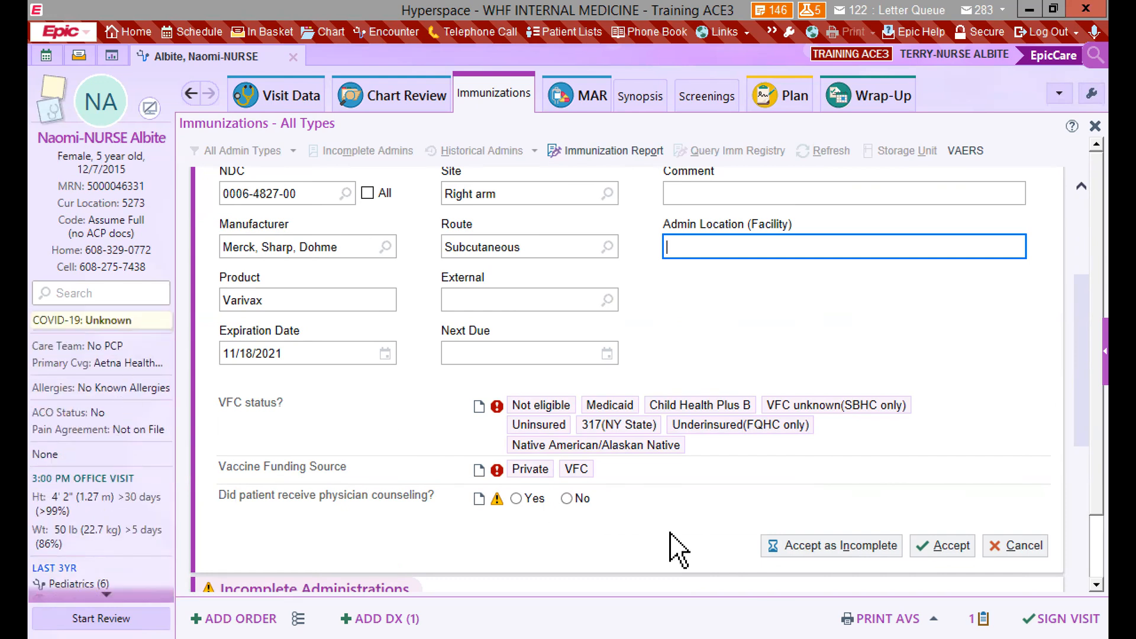
Set VFC status to Not eligible, funding source to Private and physician counseling to Yes, and accept the Varicella administration.
left_click(541, 406)
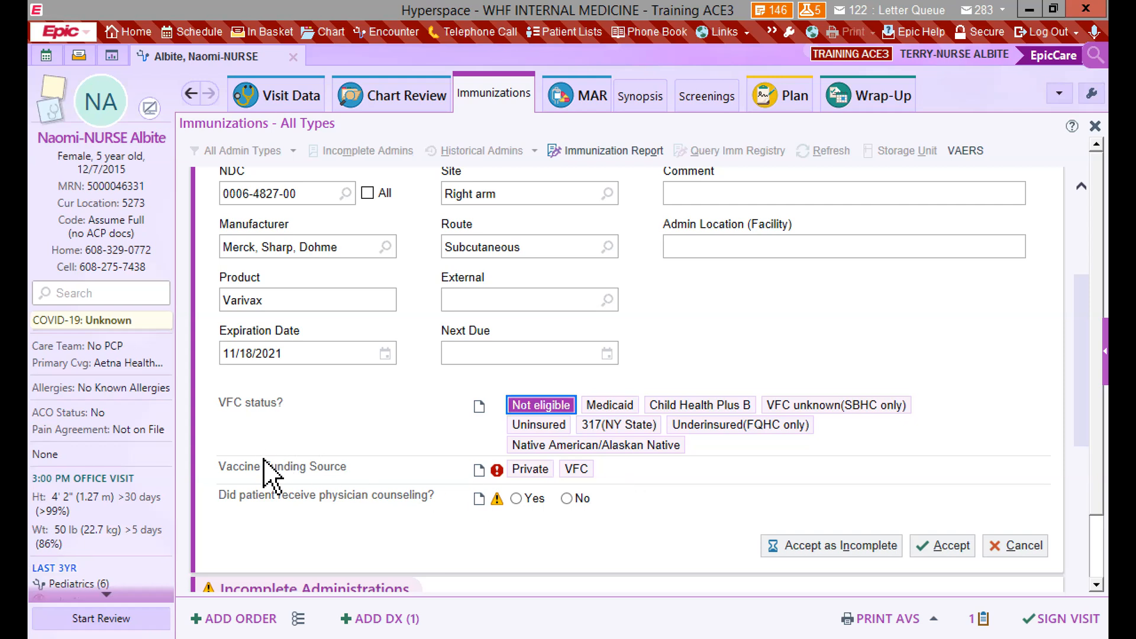
left_click(535, 470)
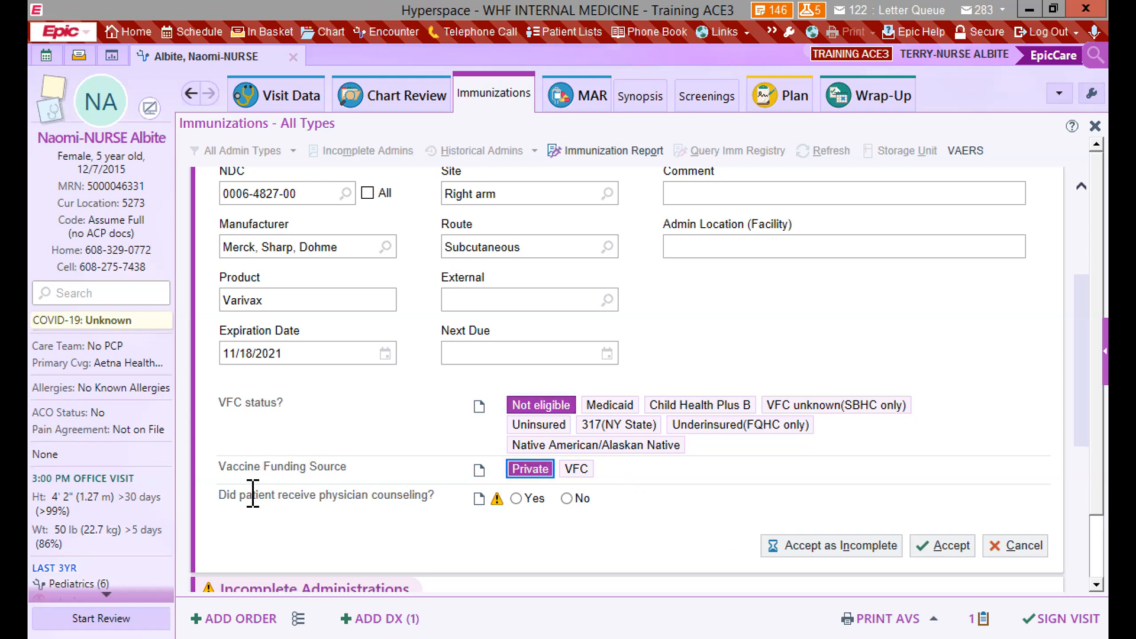
left_click(523, 500)
scroll(977, 438, "down", 3)
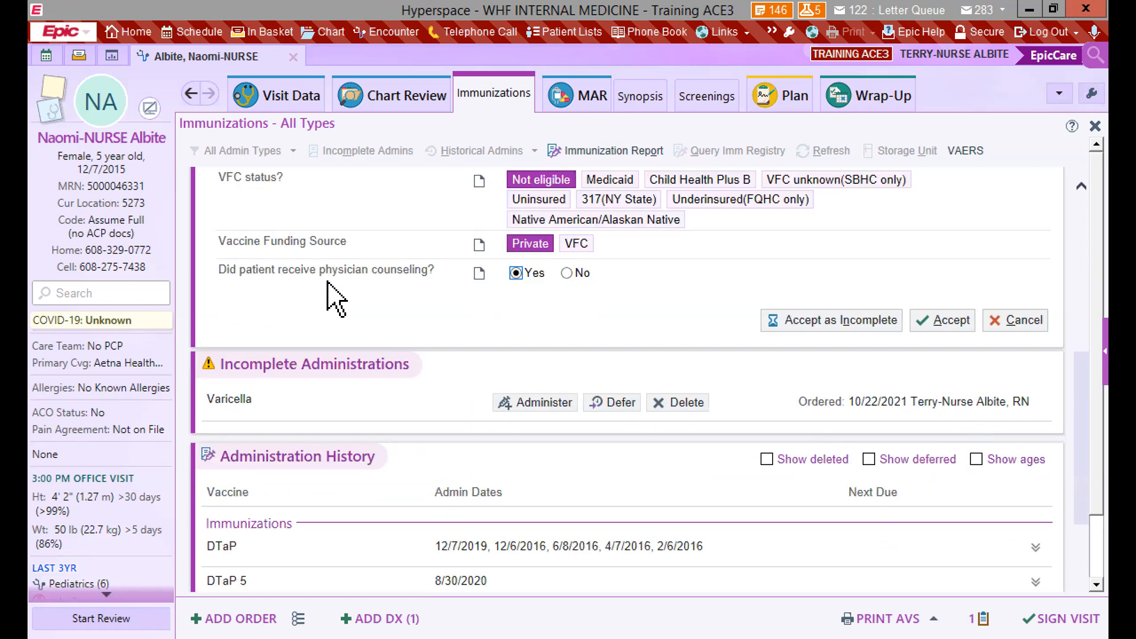
scroll(399, 271, "up", 2)
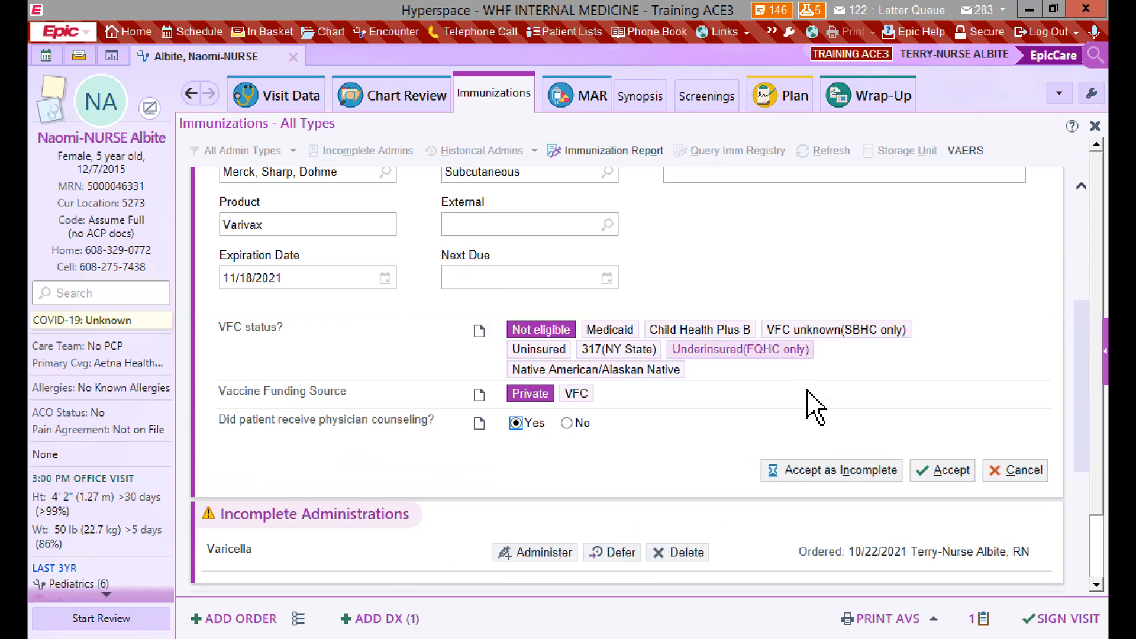
left_click(941, 474)
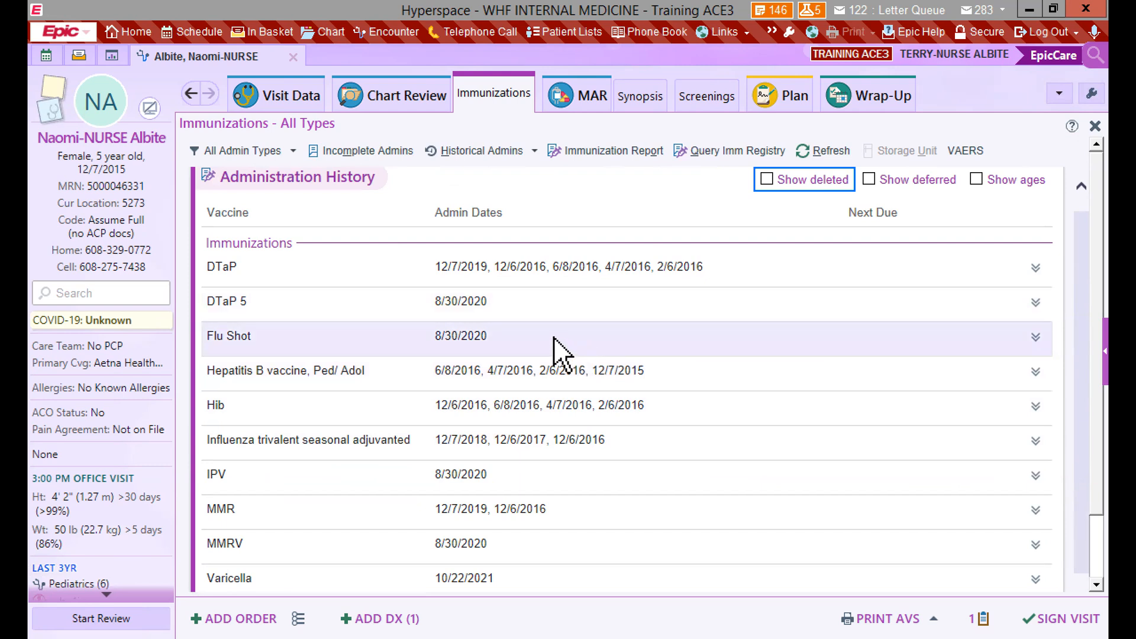
Open the entry grid for historical immunization administrations.
scroll(555, 329, "up", 1)
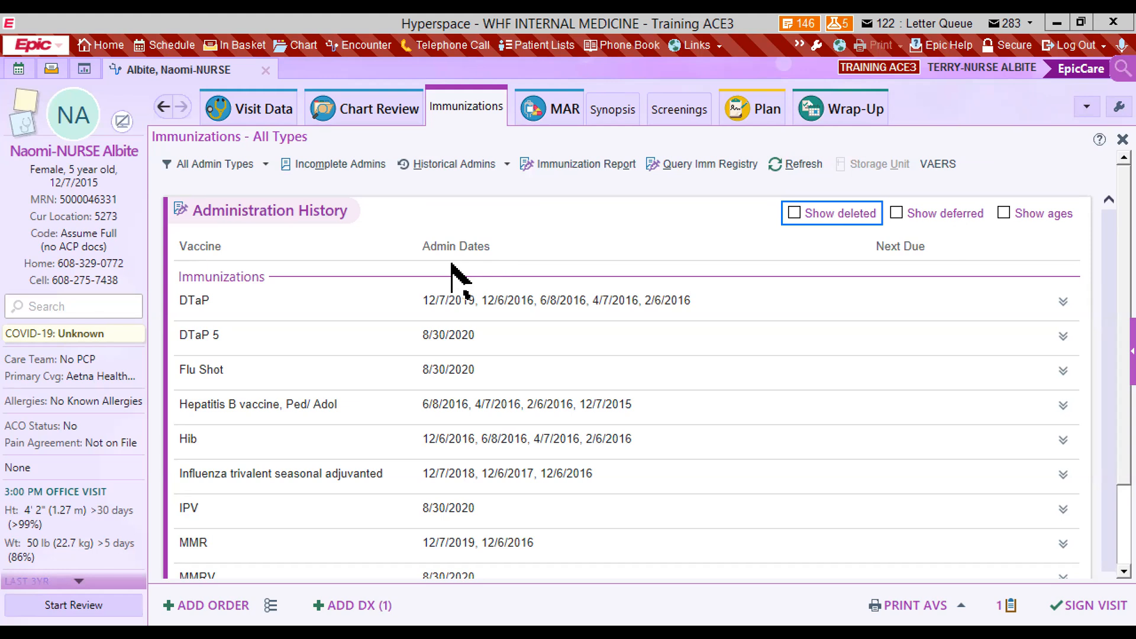
left_click(455, 165)
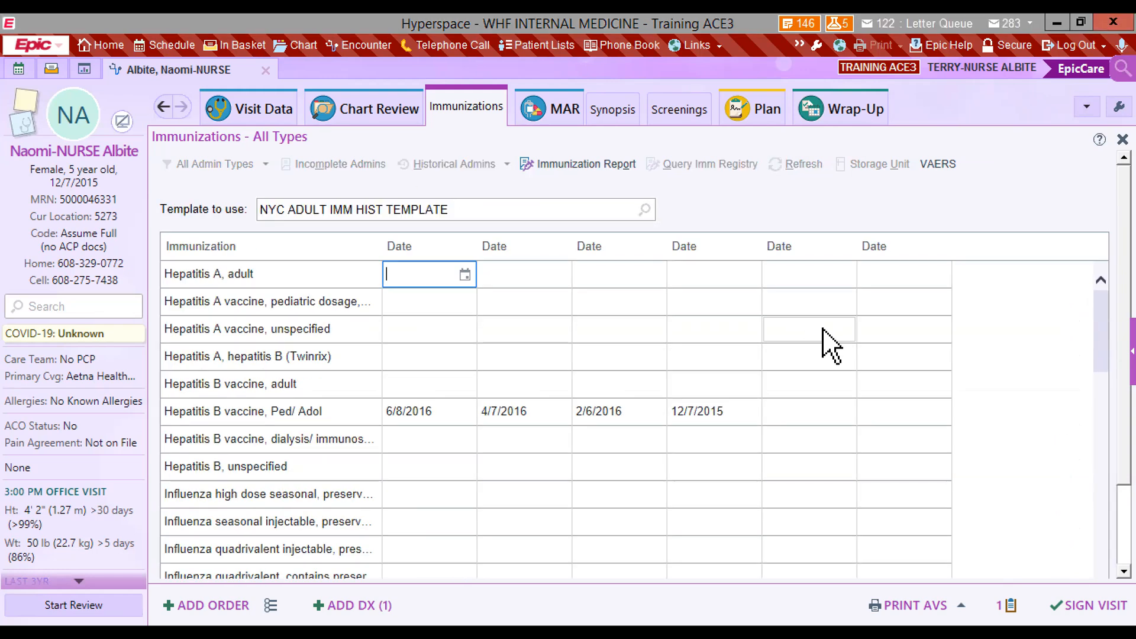
Enter 4/22/2021 as the first historical date for Influenza trivalent seasonal injectable, preservative free.
scroll(326, 332, "down", 3)
left_click(194, 349)
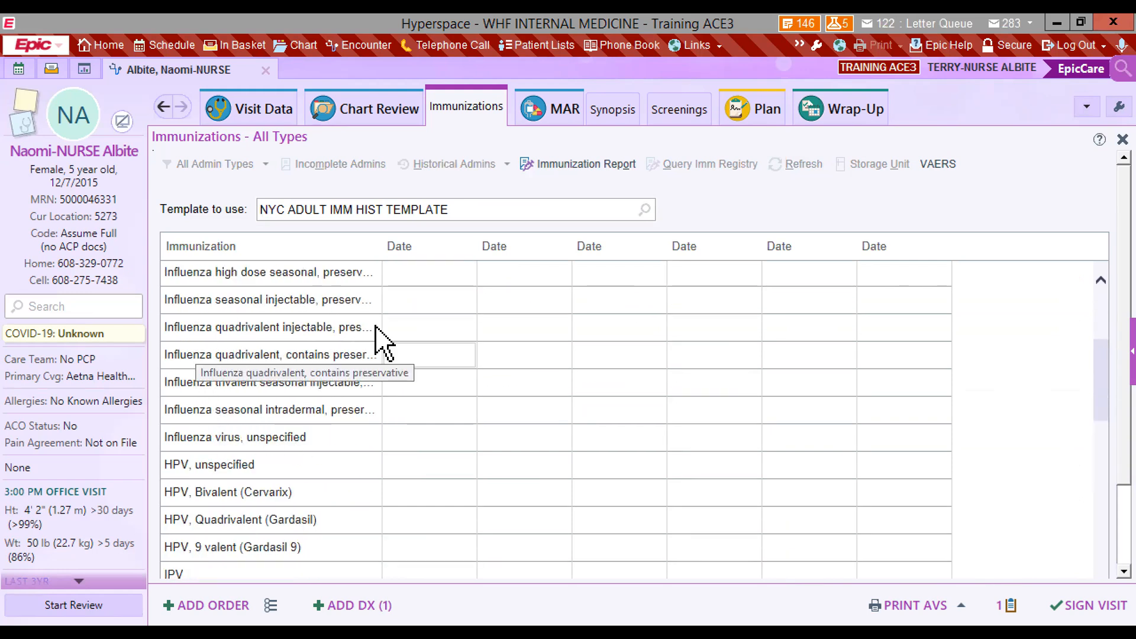
left_click(271, 394)
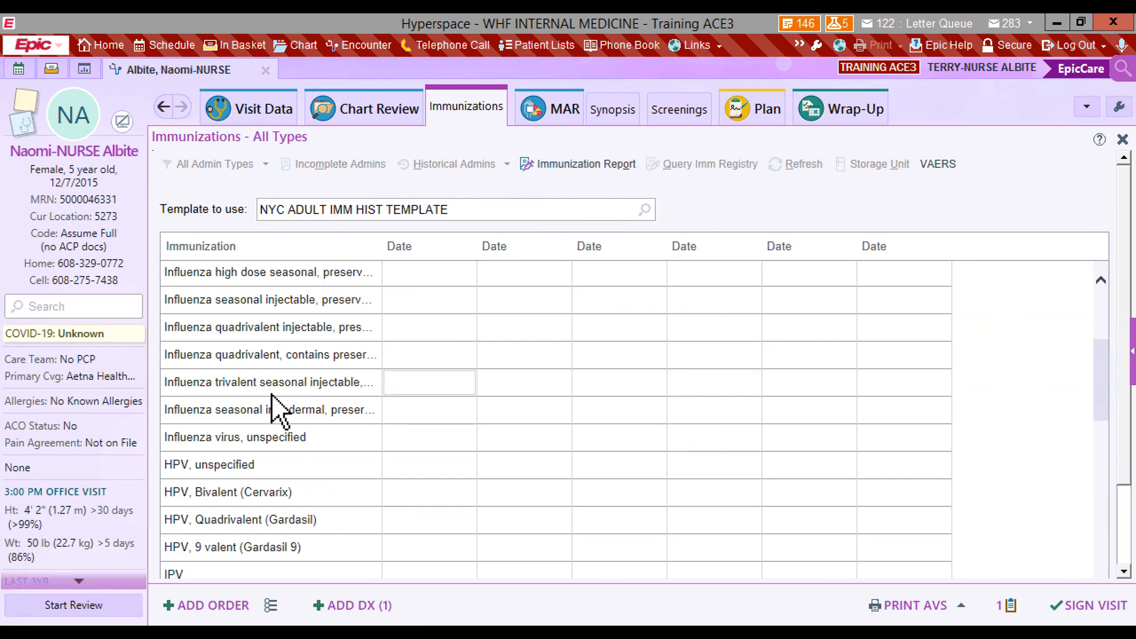
left_click(261, 414)
left_click(283, 385)
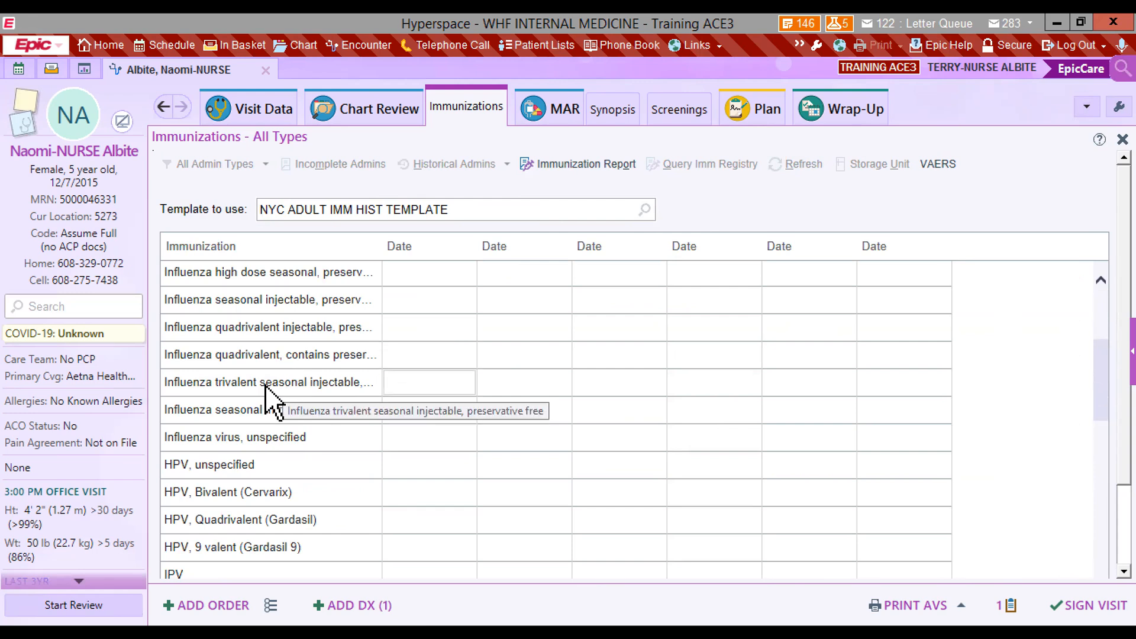
left_click(411, 383)
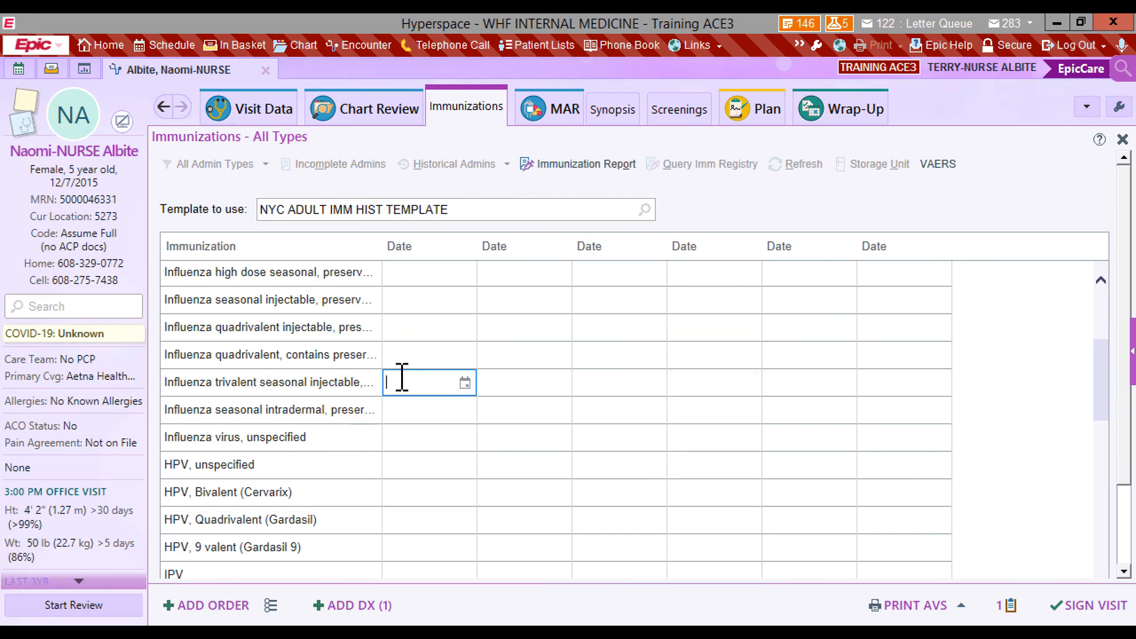
type("4/22")
key("Return")
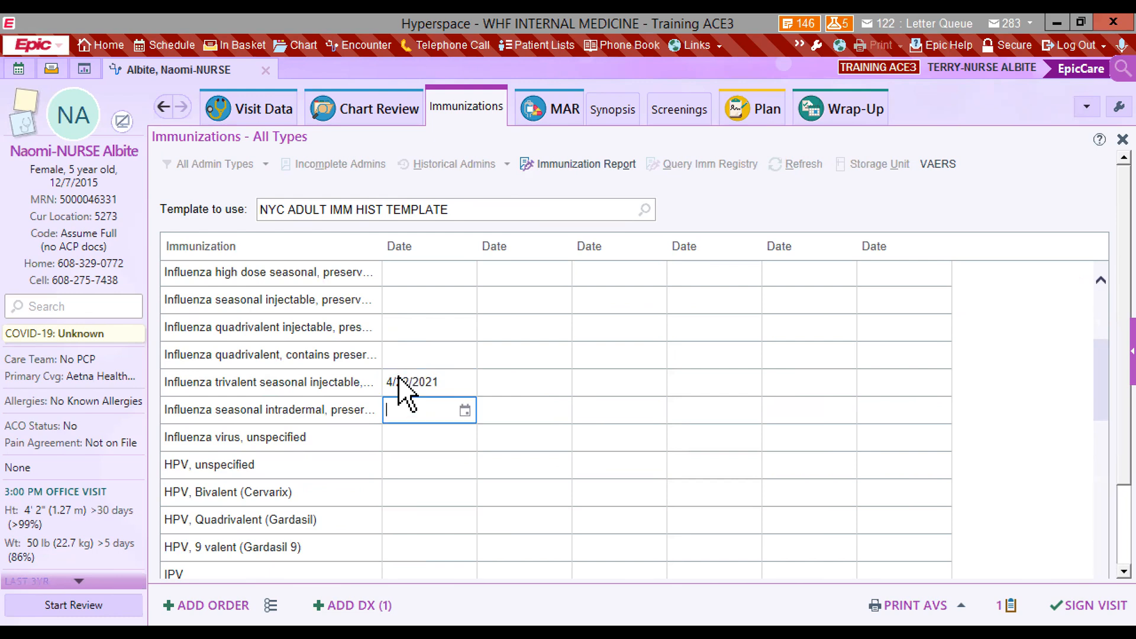
Change the historical date for Influenza trivalent seasonal injectable to 4/21/2021.
left_click(421, 386)
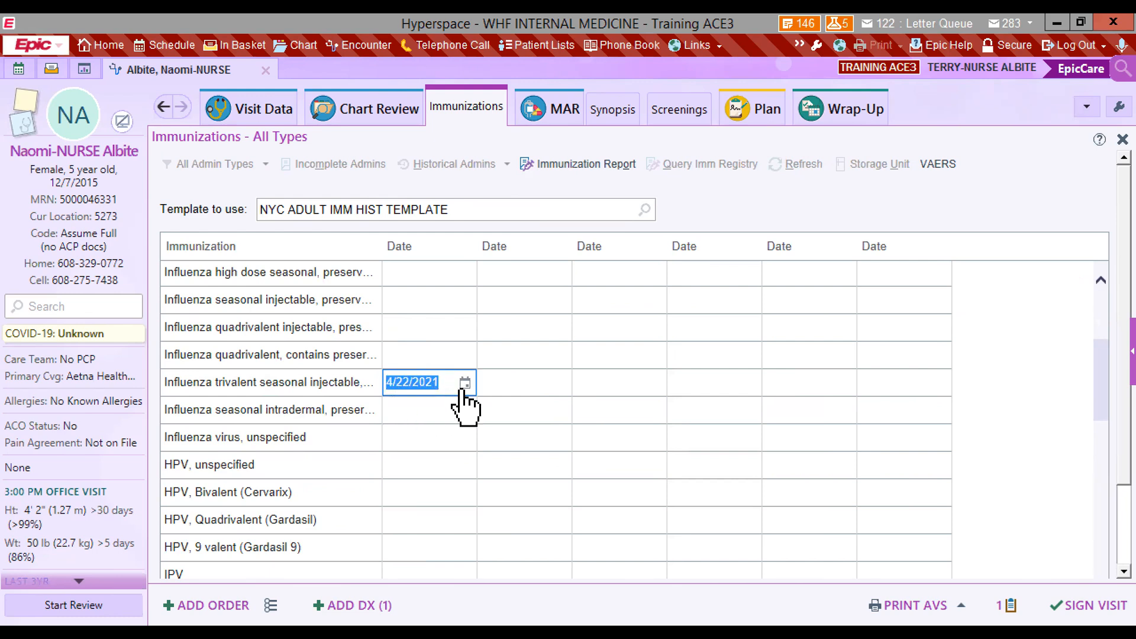
left_click(466, 383)
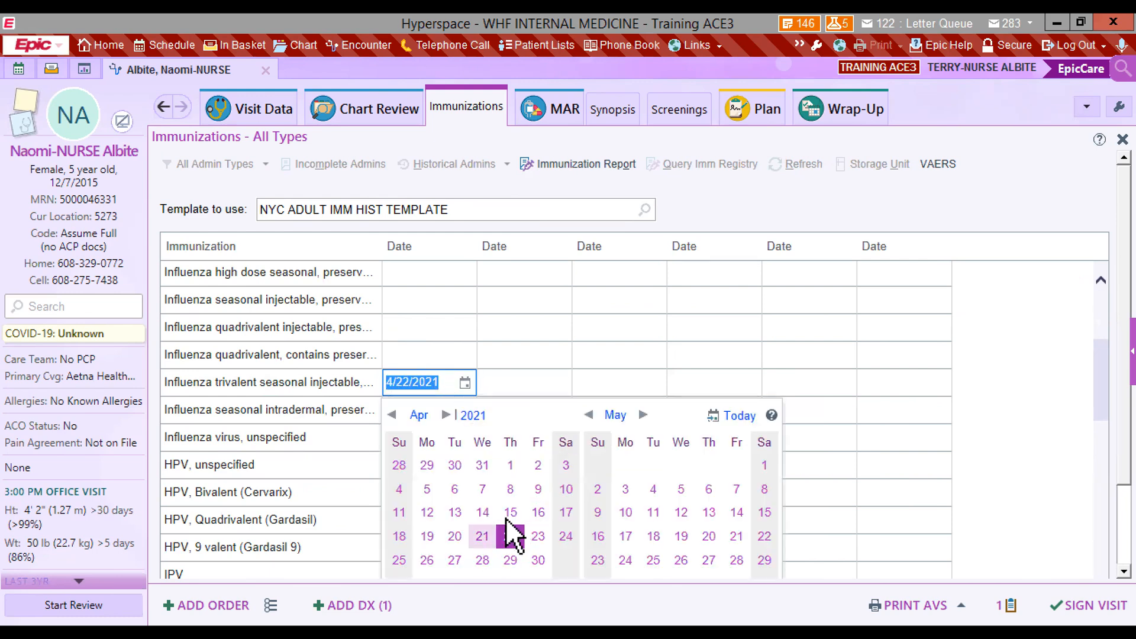
left_click(480, 535)
key("Return")
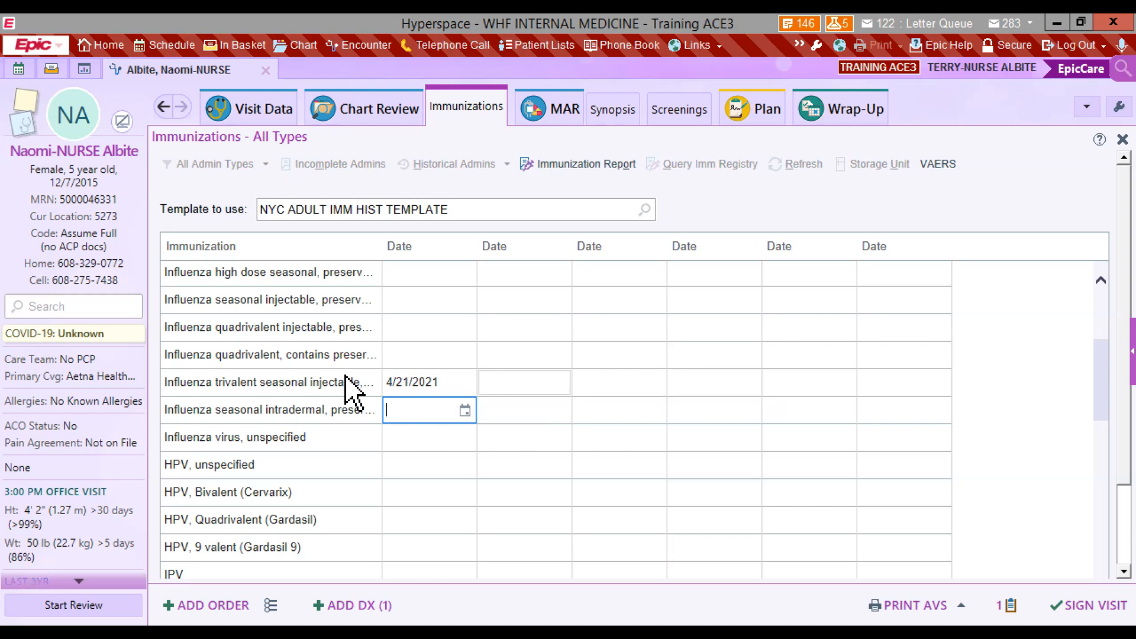
Switch the historical immunization template to NYC PEDS IMM HIST TEMPLATE and discard the unsaved changes.
left_click(523, 213)
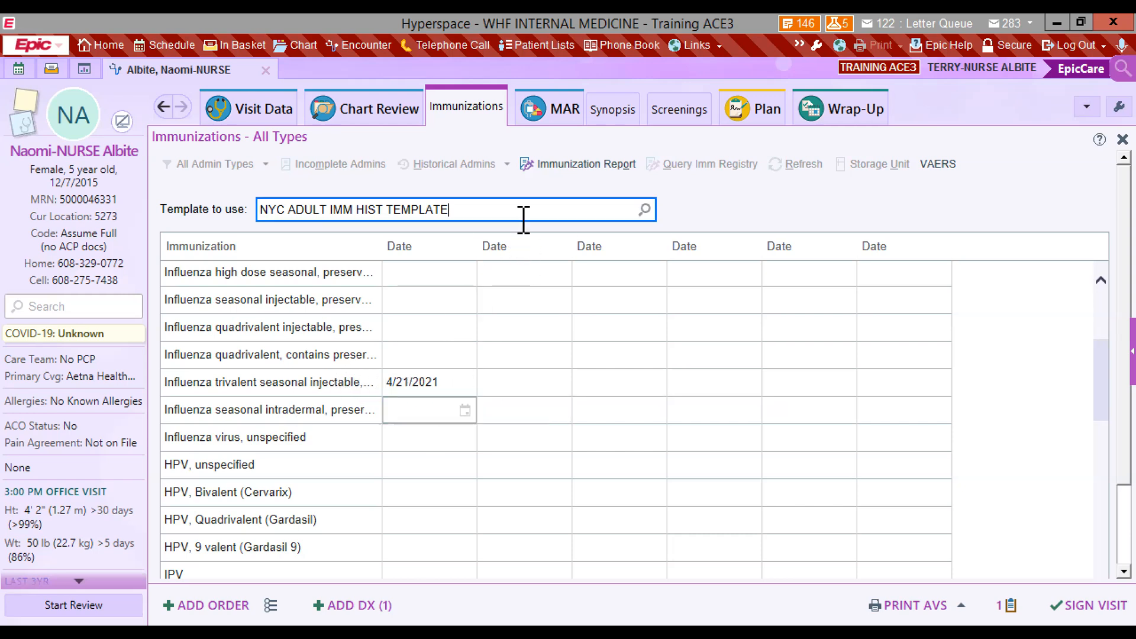
left_click(644, 211)
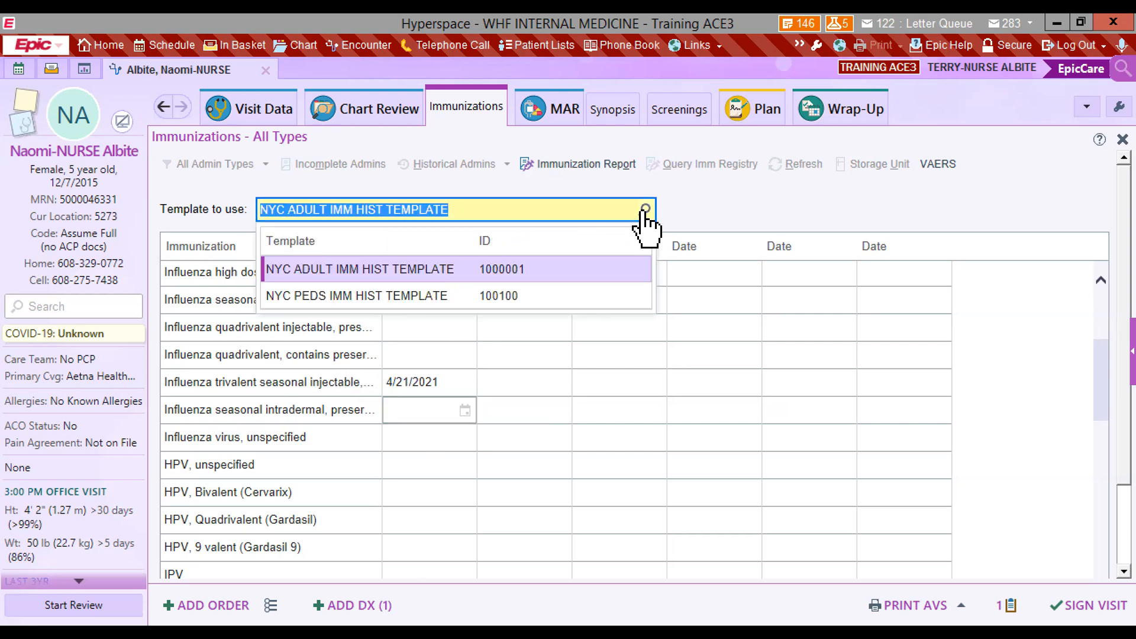
left_click(324, 296)
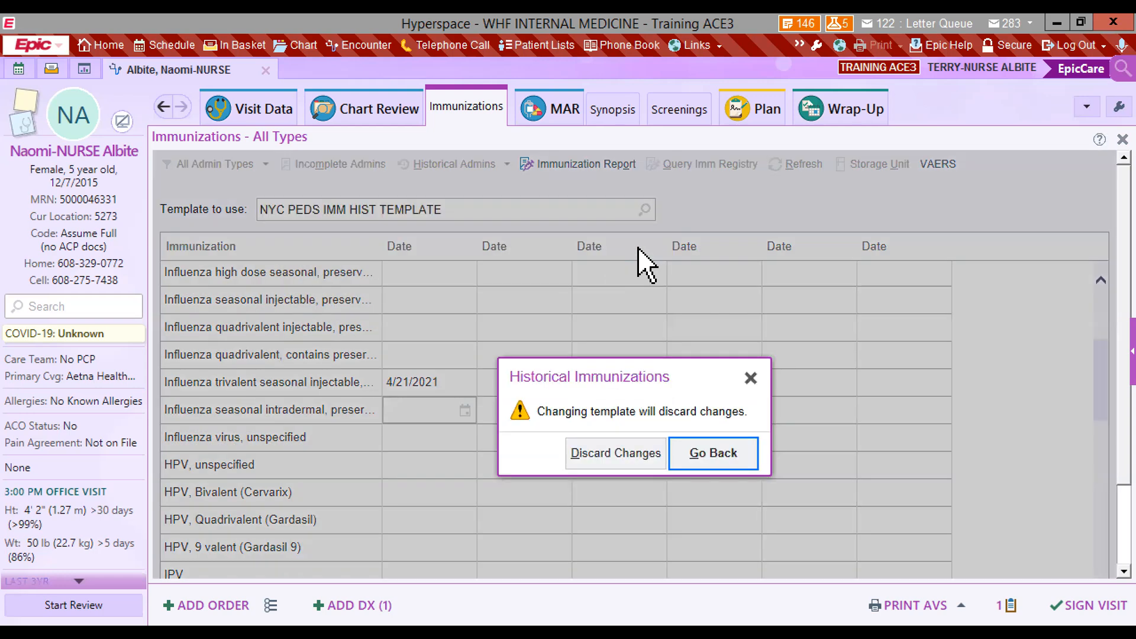
left_click(603, 454)
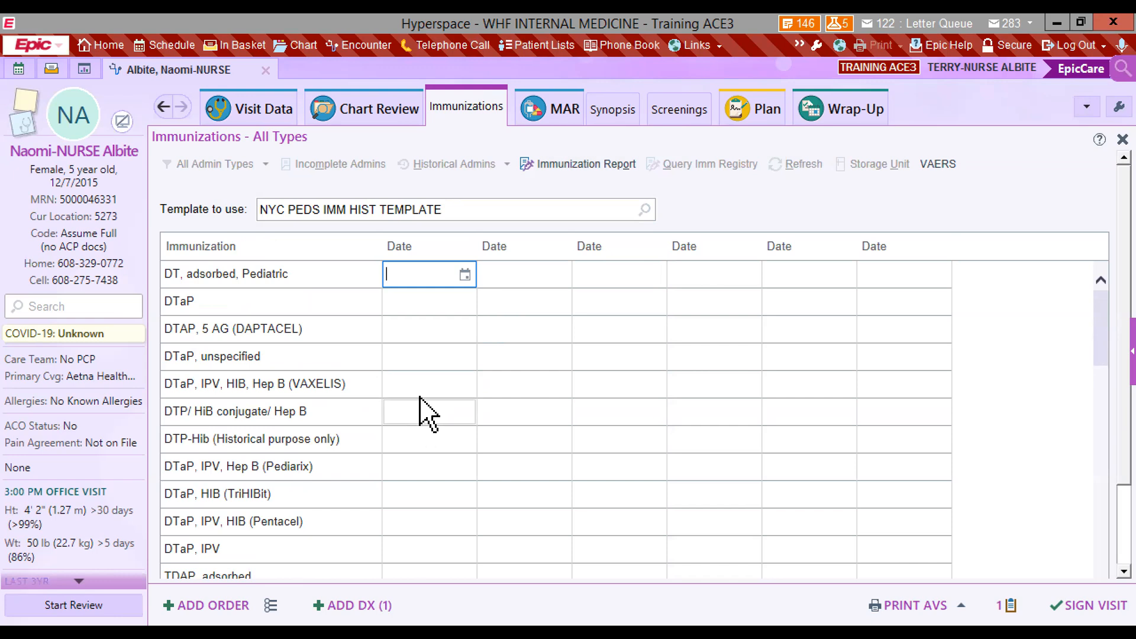
Enter 4/22/2021 as the first historical date for Influenza quadrivalent injectable in the NYC PEDS IMM HIST TEMPLATE grid.
scroll(363, 462, "down", 15)
scroll(316, 462, "up", 3)
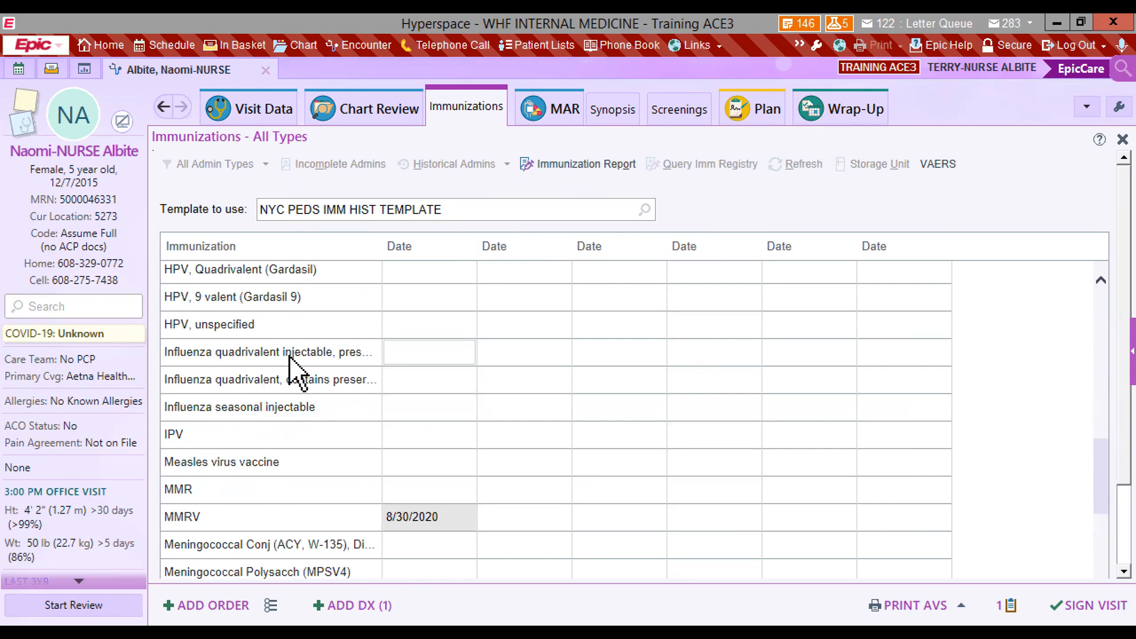
left_click(416, 353)
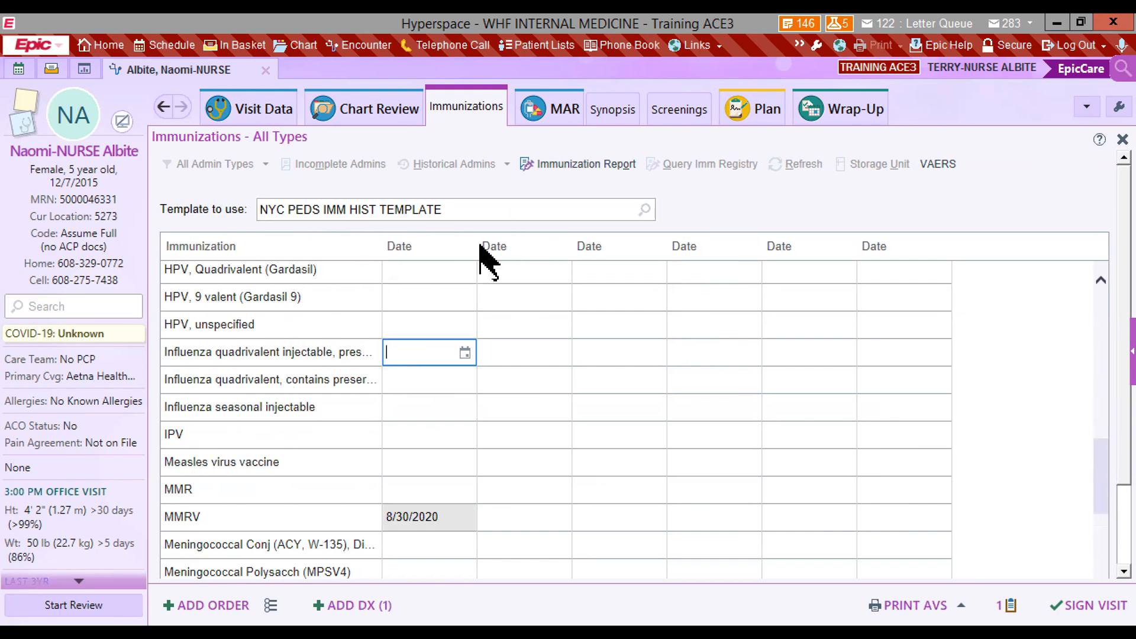
type("m-")
key("Return")
left_click(402, 356)
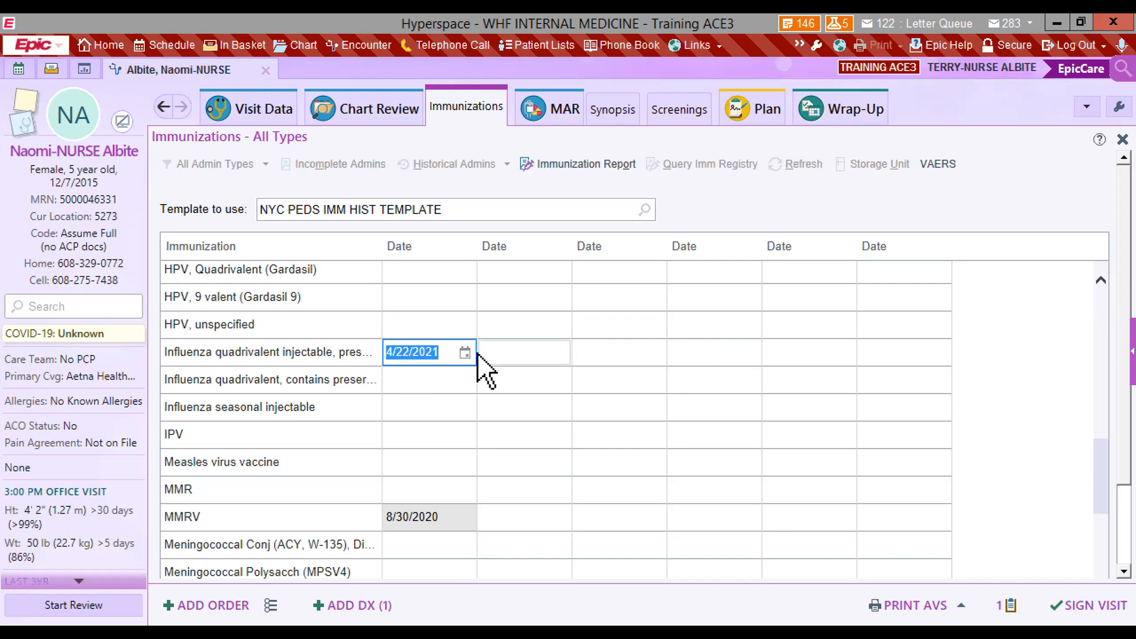
left_click(466, 354)
left_click(473, 506)
key("Return")
scroll(480, 462, "down", 3)
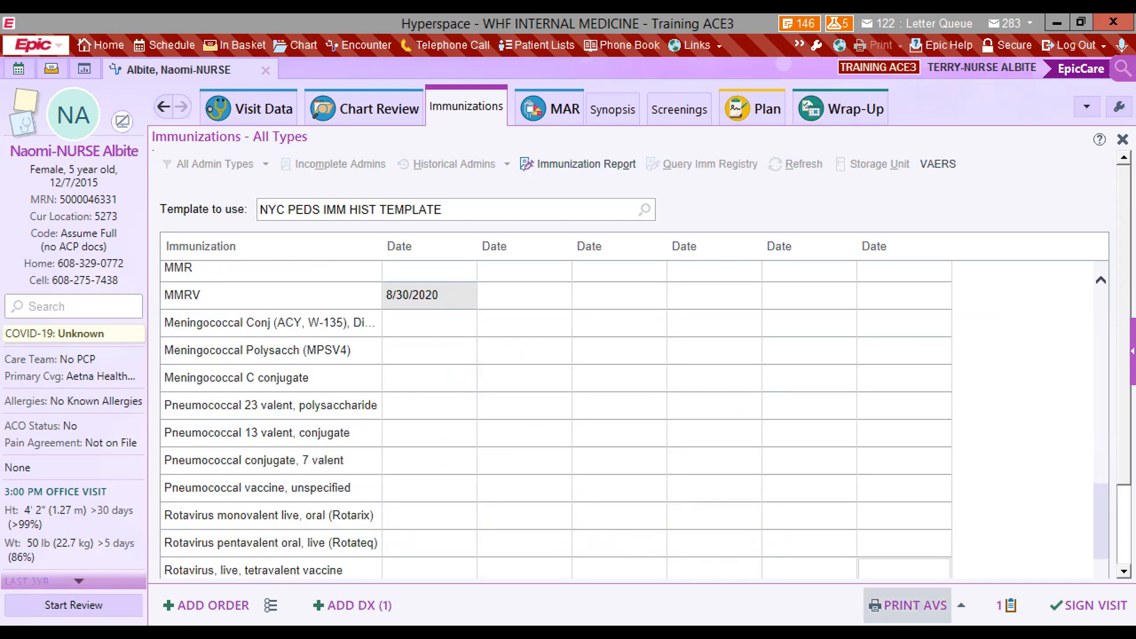
scroll(122, 551, "down", 1)
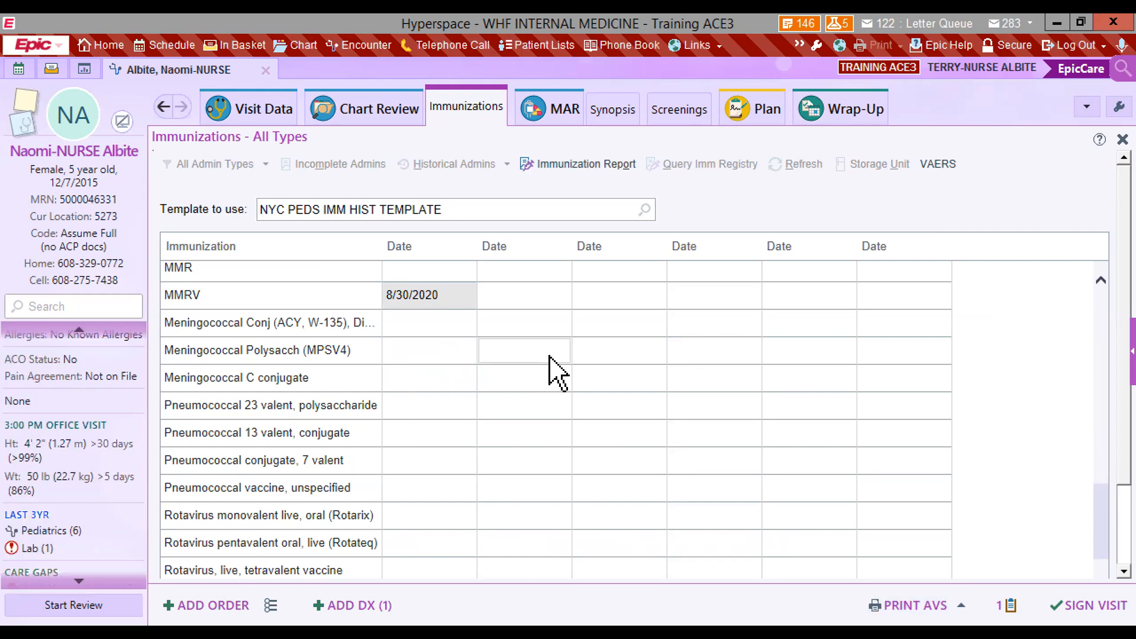
left_click(527, 379)
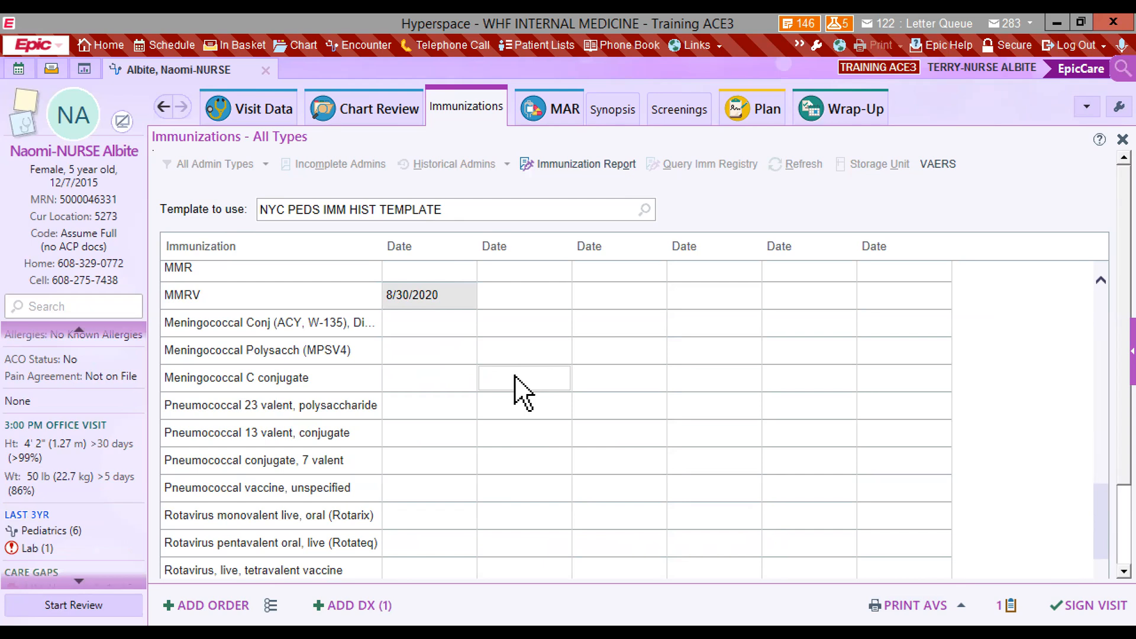
left_click(529, 349)
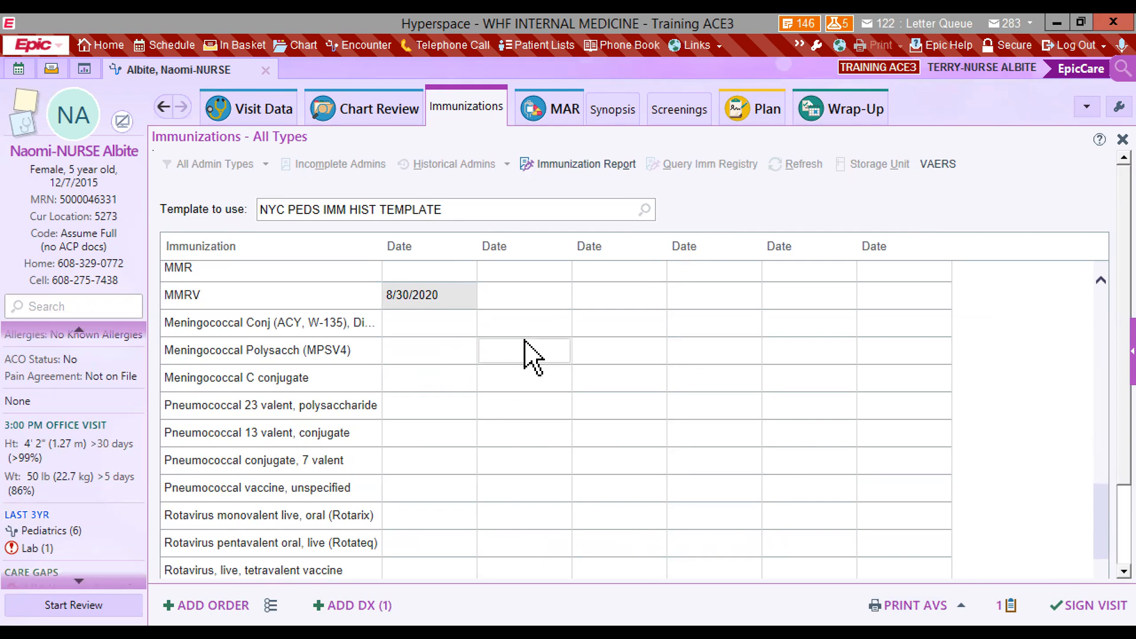
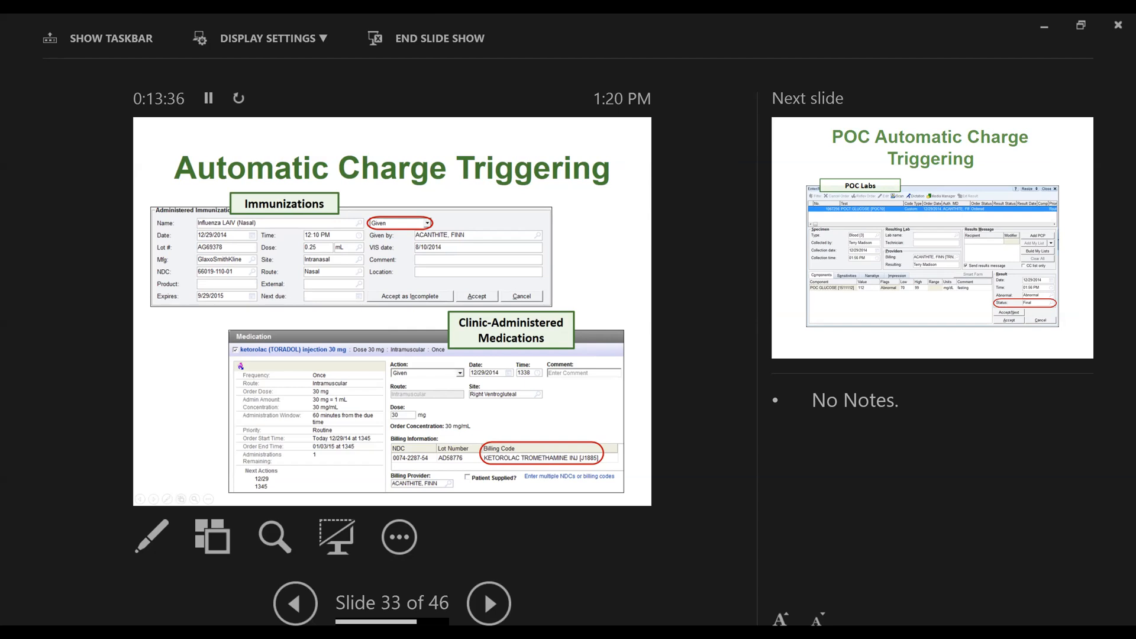
key("Right")
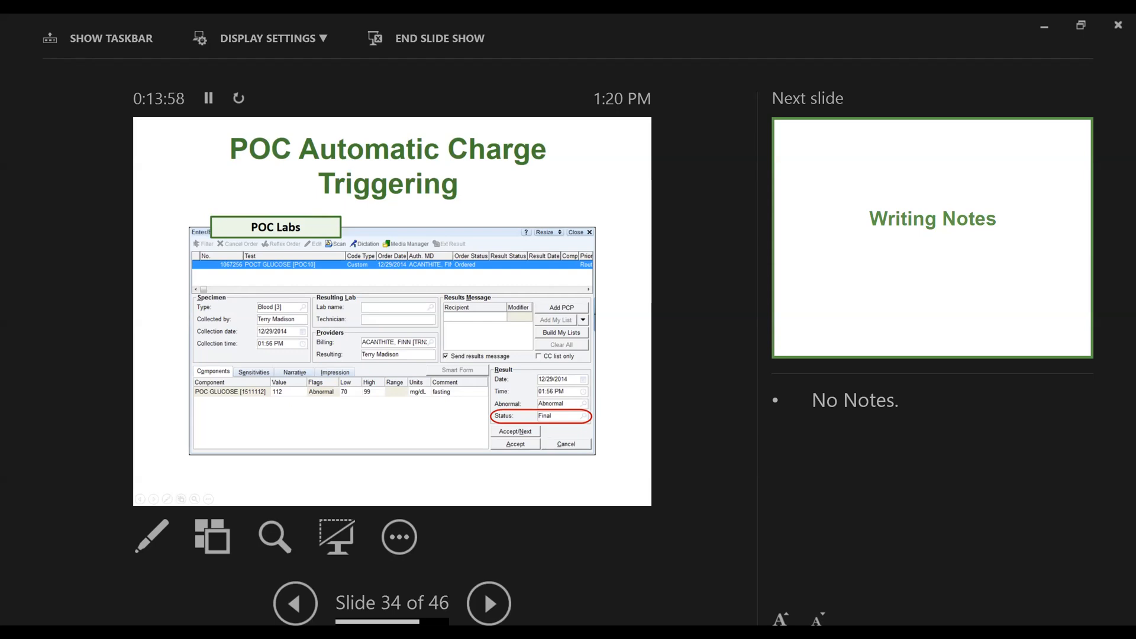
key("Right")
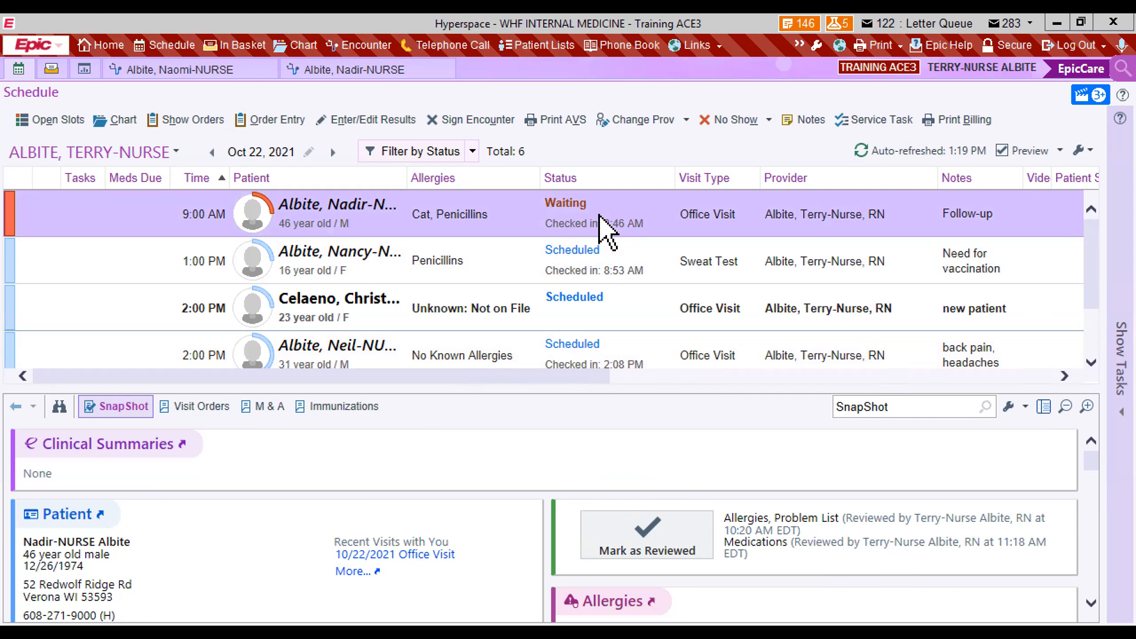
double_click(394, 228)
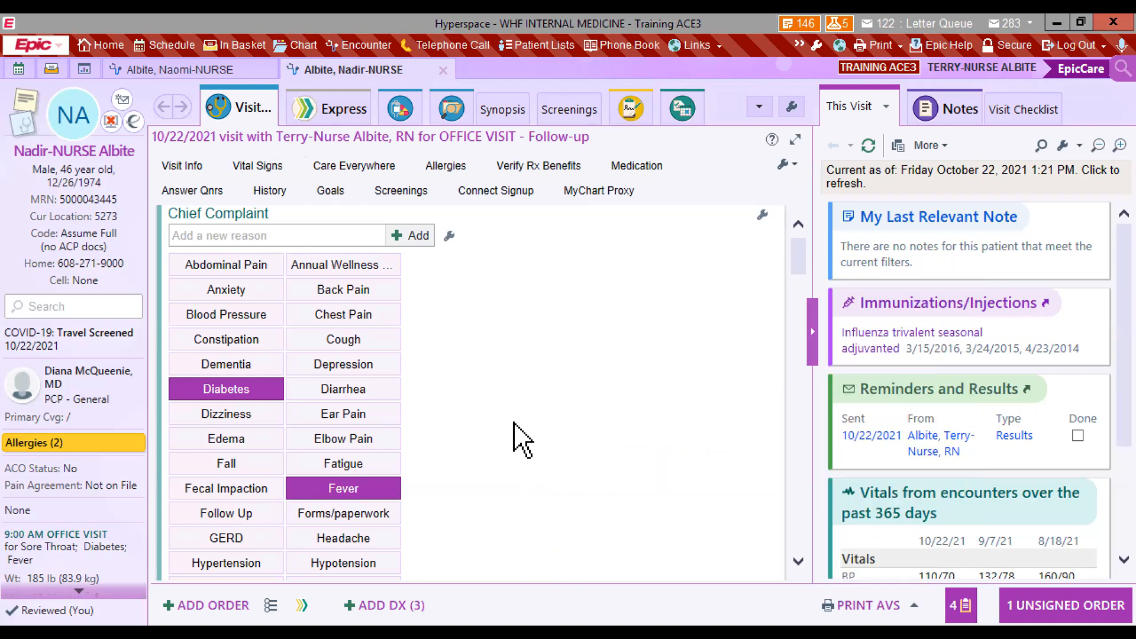
left_click(1086, 599)
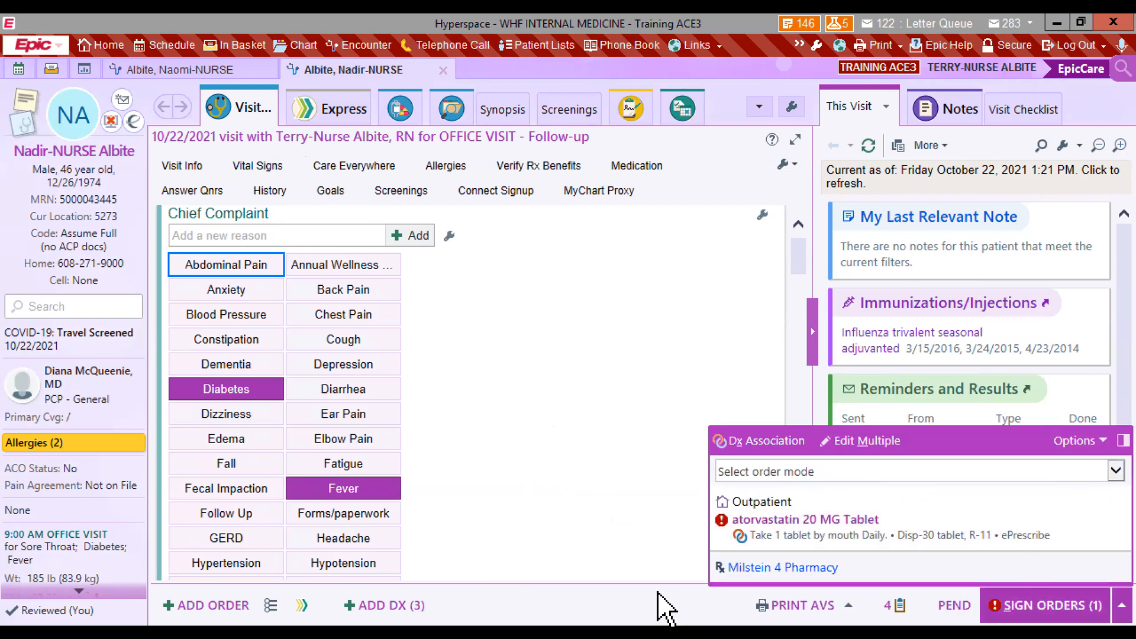
left_click(444, 70)
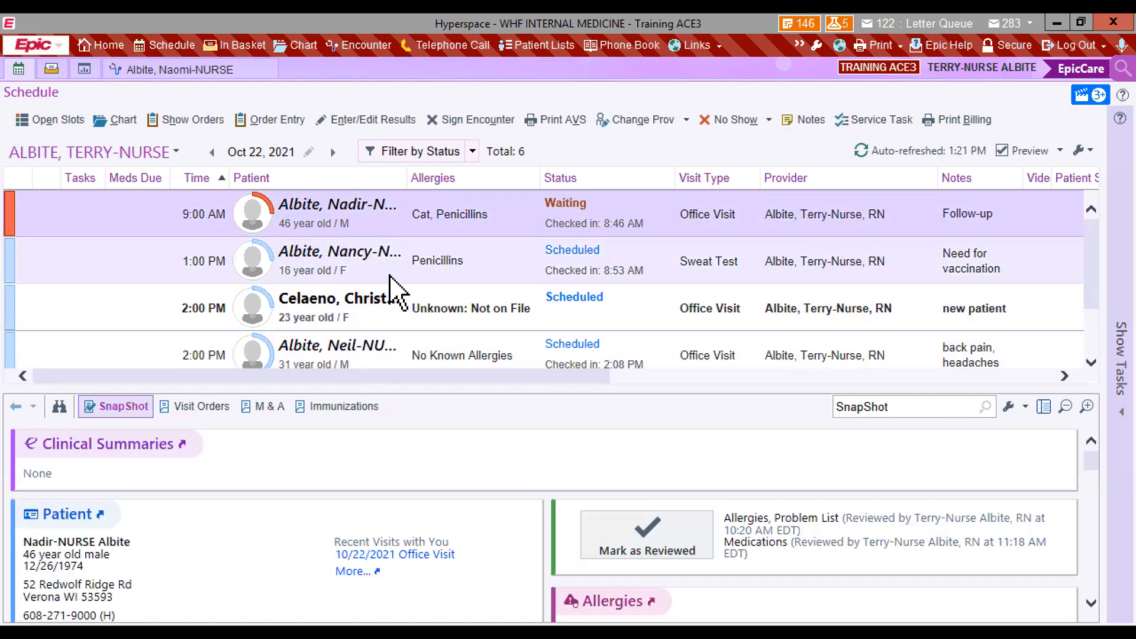
Open the 3:00 PM immunization patient's visit from the schedule and add a CBC W/ PLATELETS+ DIFF (COMPLETE) order.
scroll(390, 284, "down", 2)
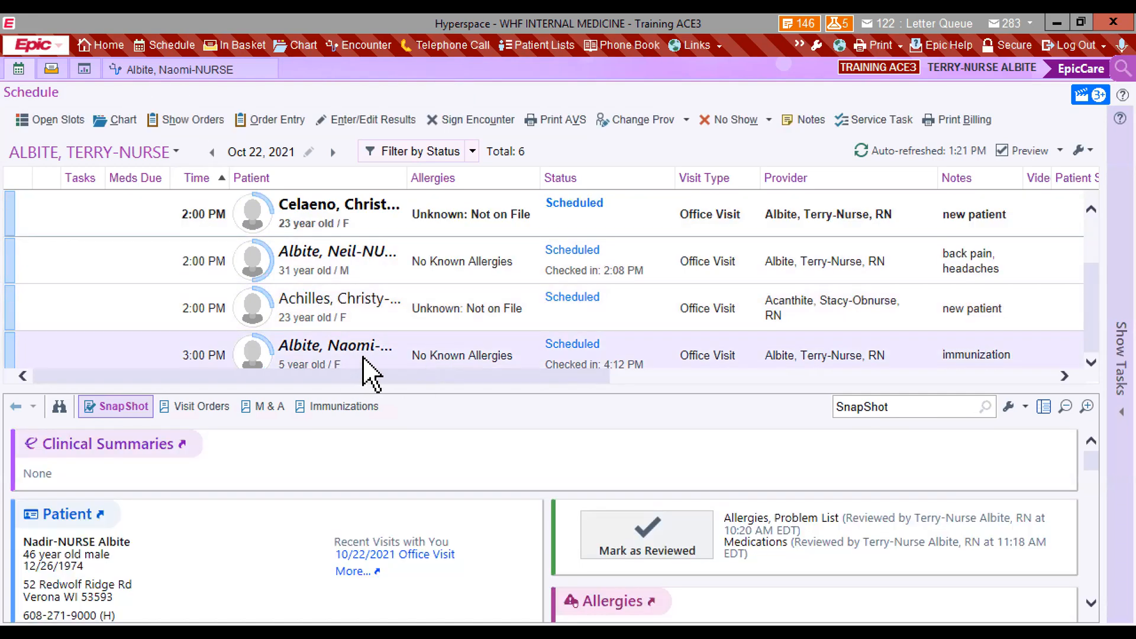
double_click(365, 373)
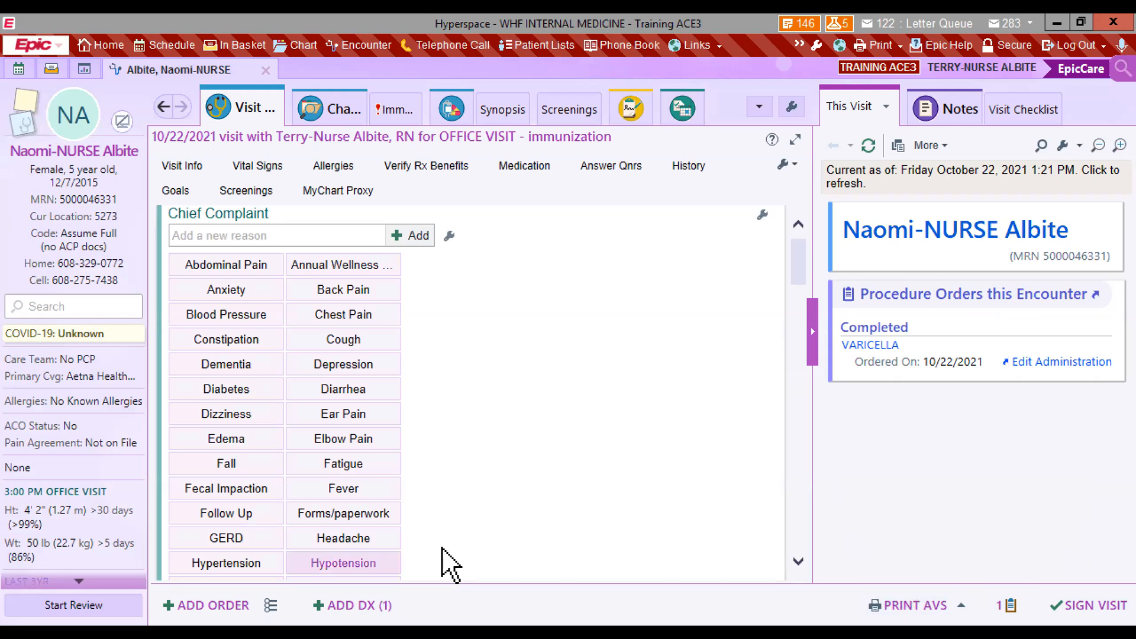
left_click(206, 606)
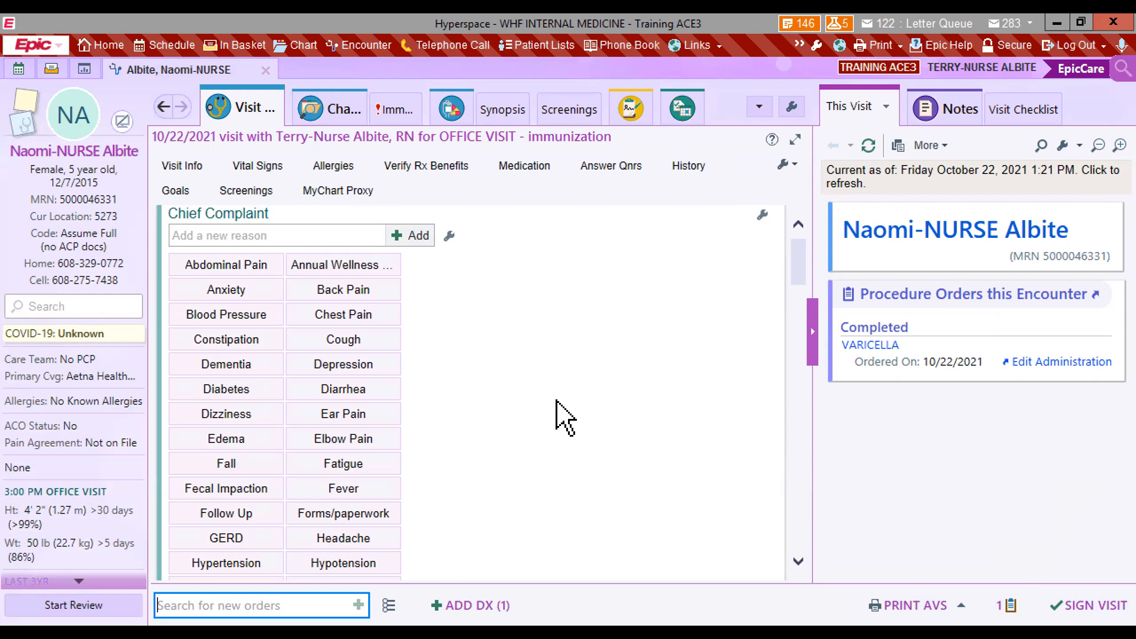
type("cbc")
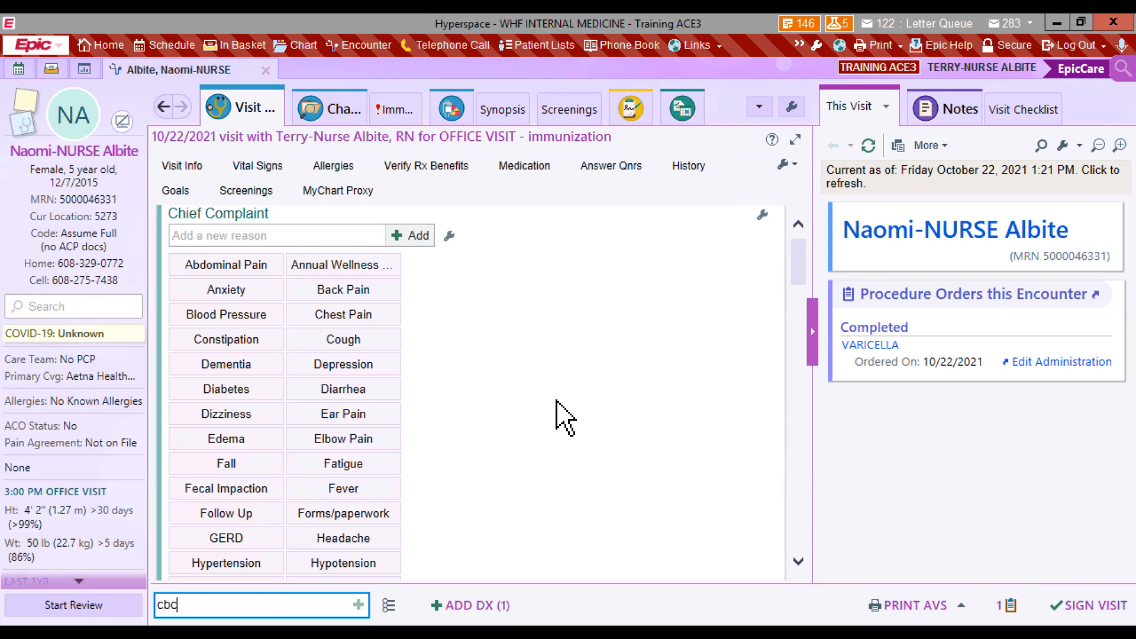
key("Return")
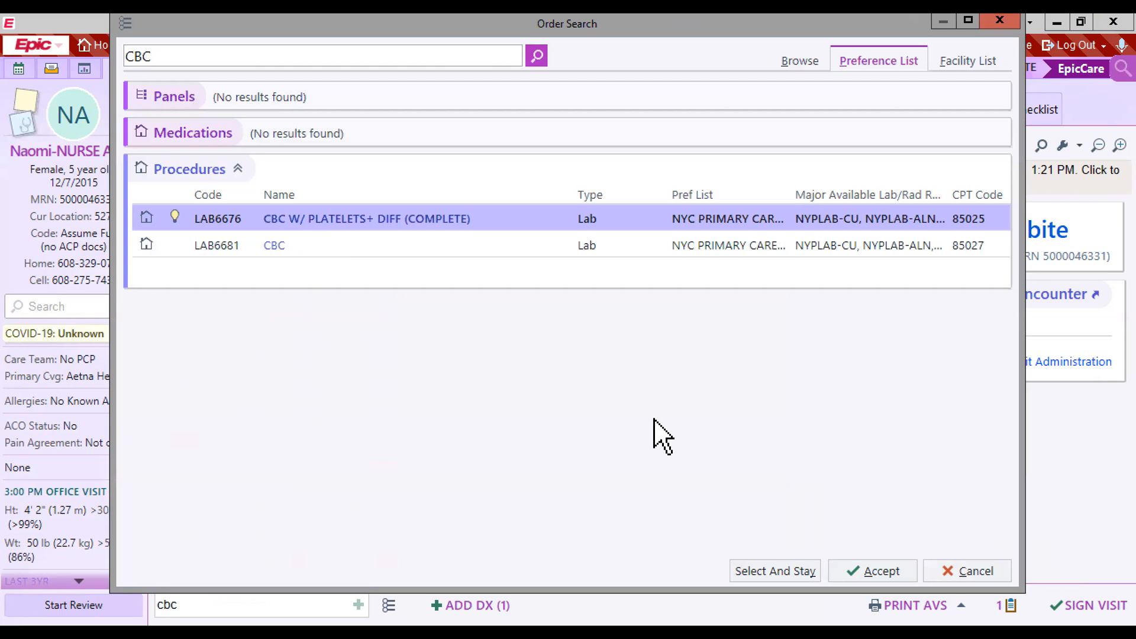
left_click(833, 581)
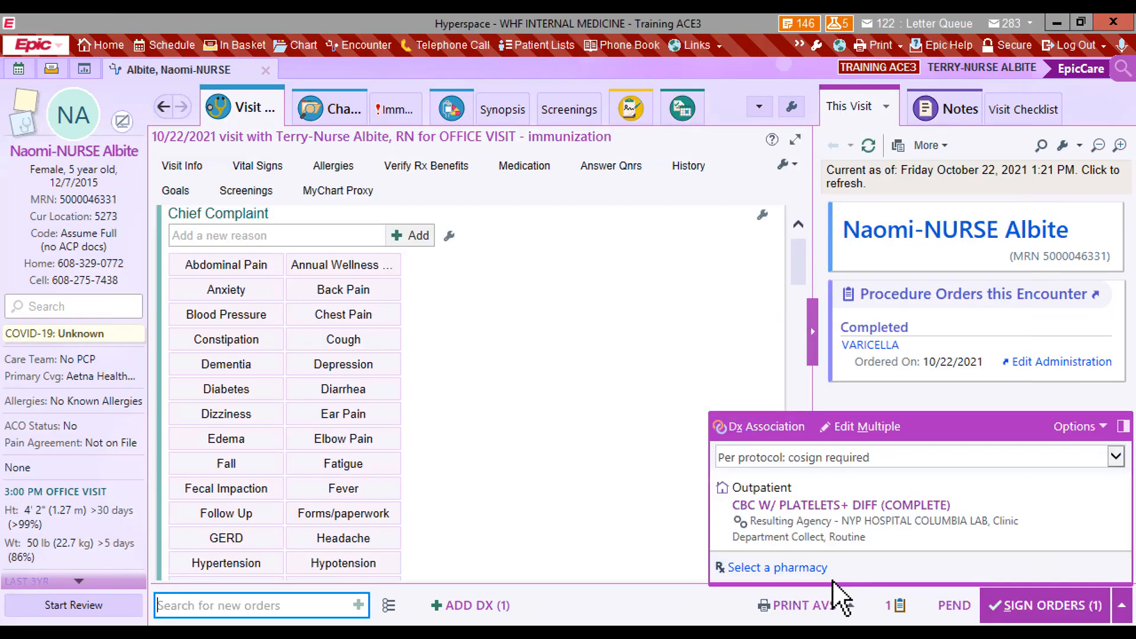
Make the CBC order a Future order expected in 3 Months and accept its details.
left_click(837, 536)
left_click(245, 281)
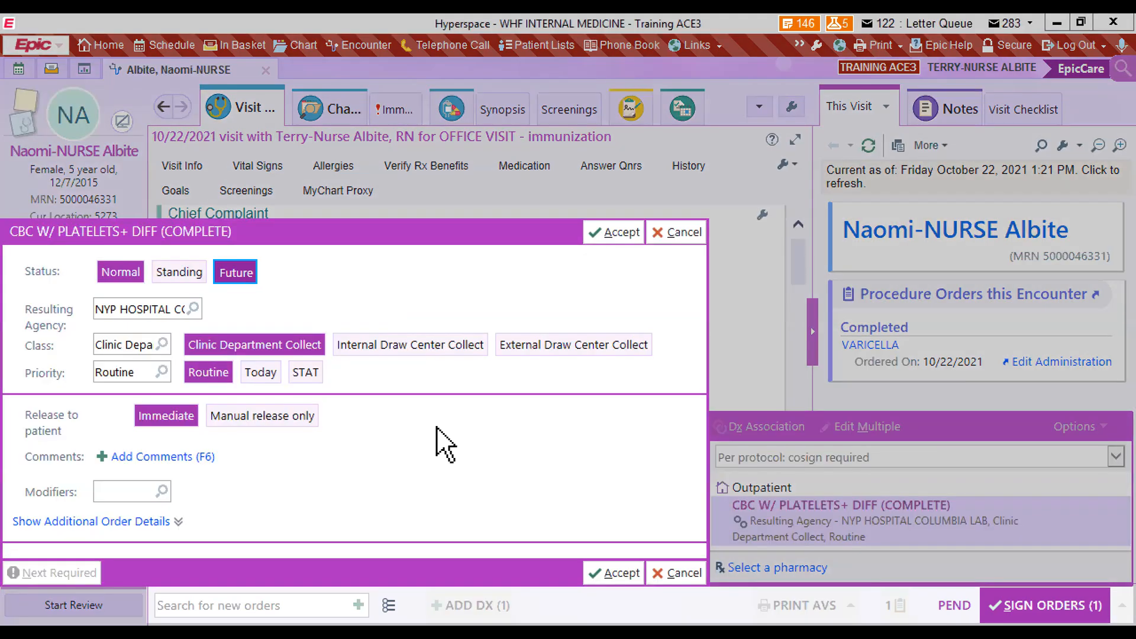
left_click(586, 225)
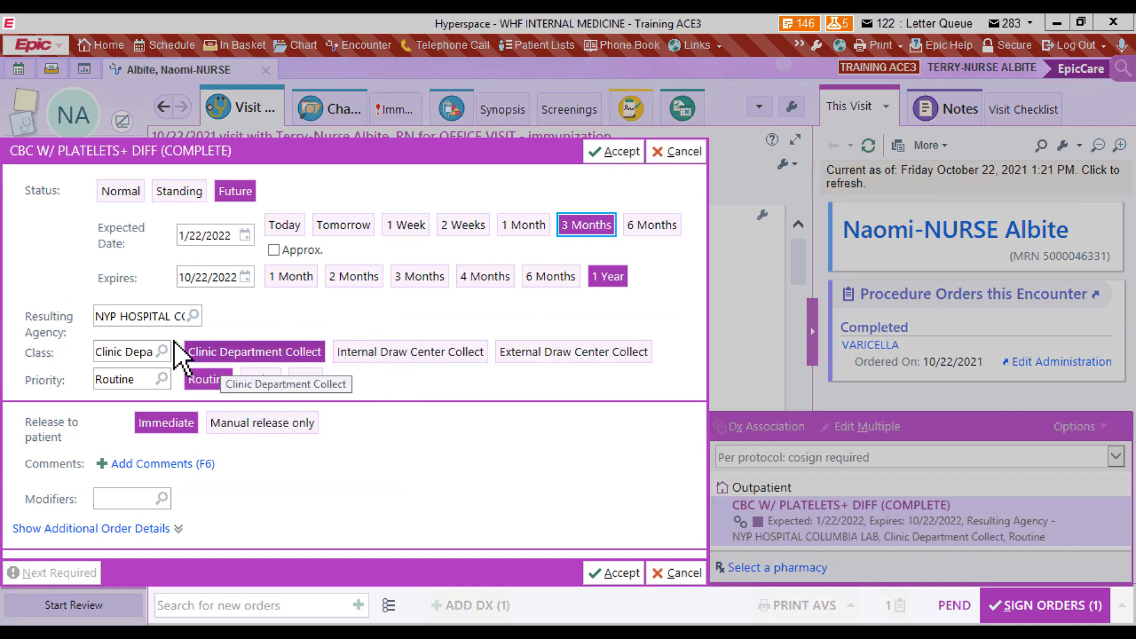
left_click(594, 568)
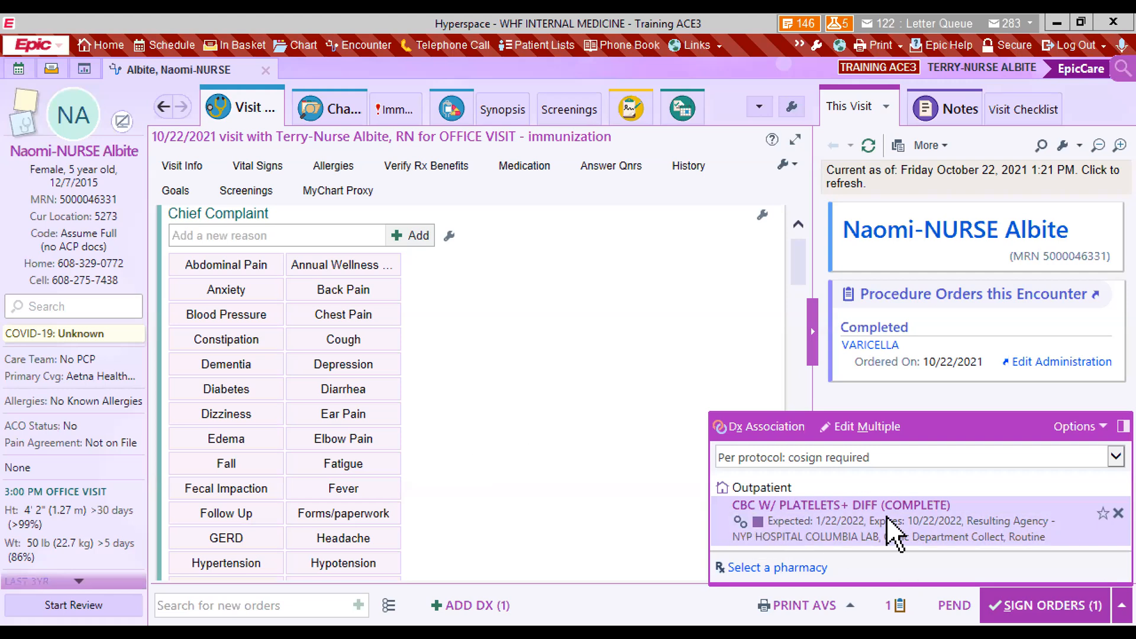
Set the order mode to Per protocol: no cosign required, enter a non-nearby authorizing provider for procedures, and sign the CBC order.
left_click(857, 467)
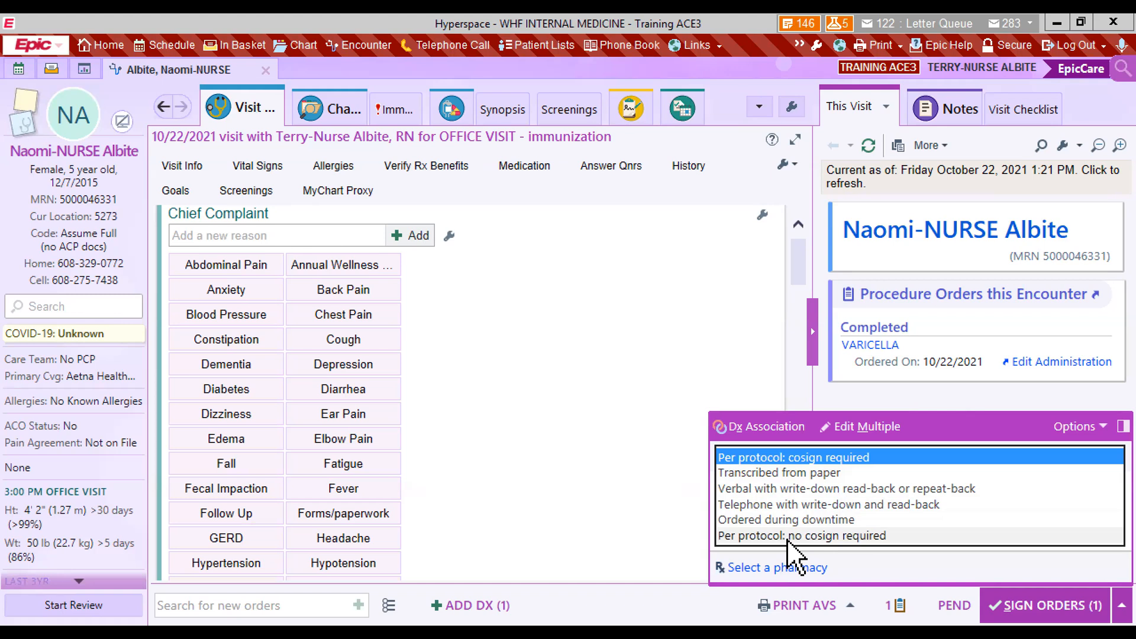
left_click(790, 536)
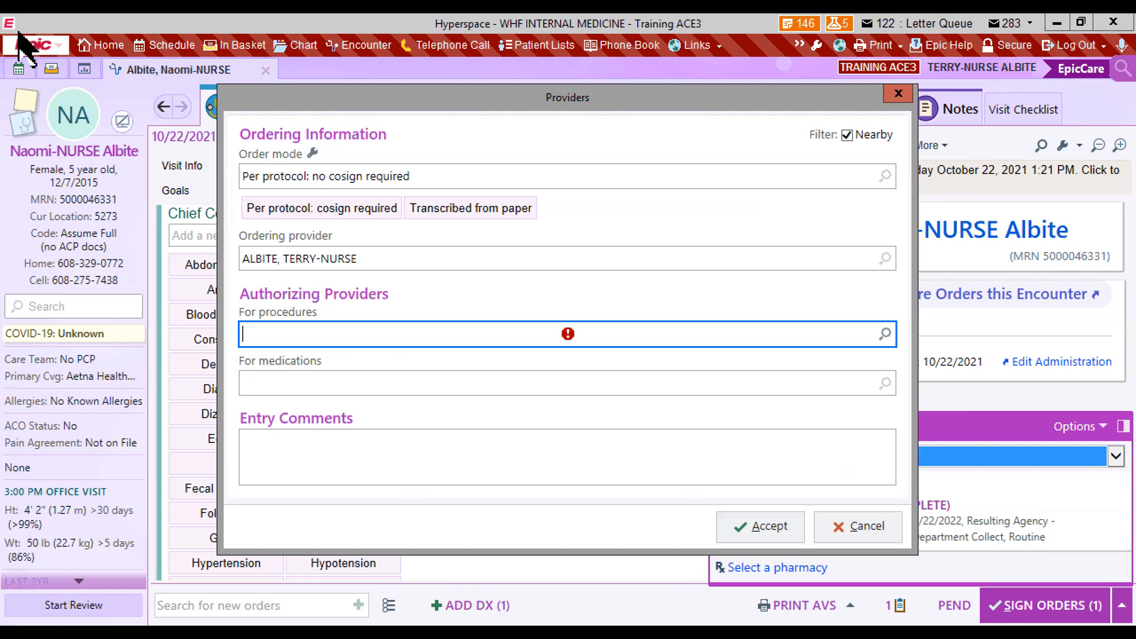
left_click(848, 135)
left_click(306, 336)
type("ambmd05")
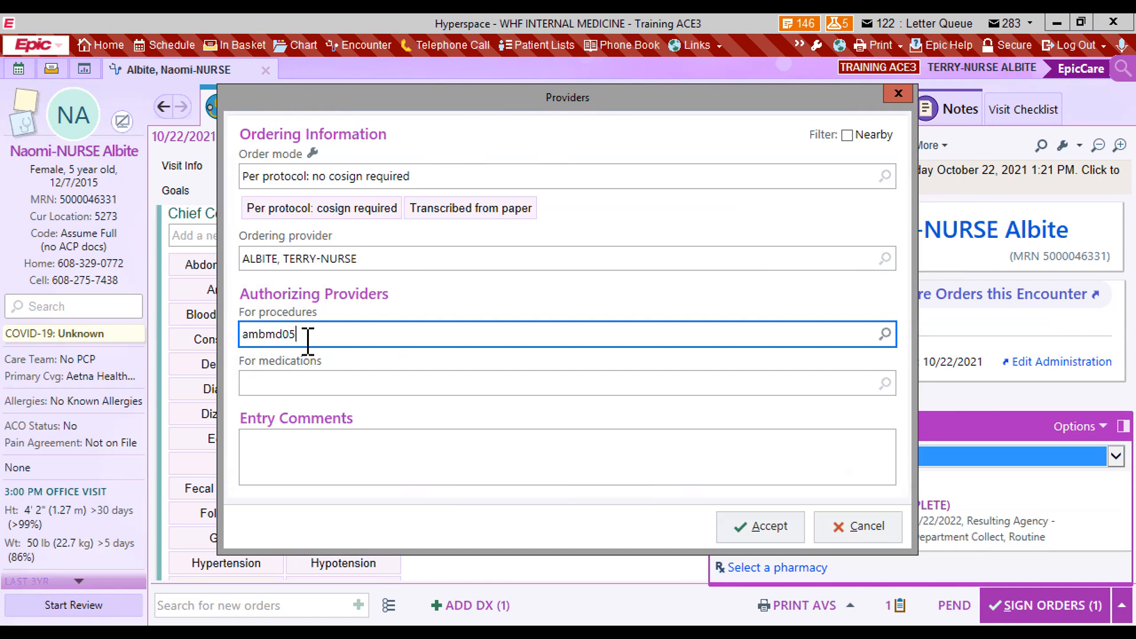
key("Tab")
left_click(747, 535)
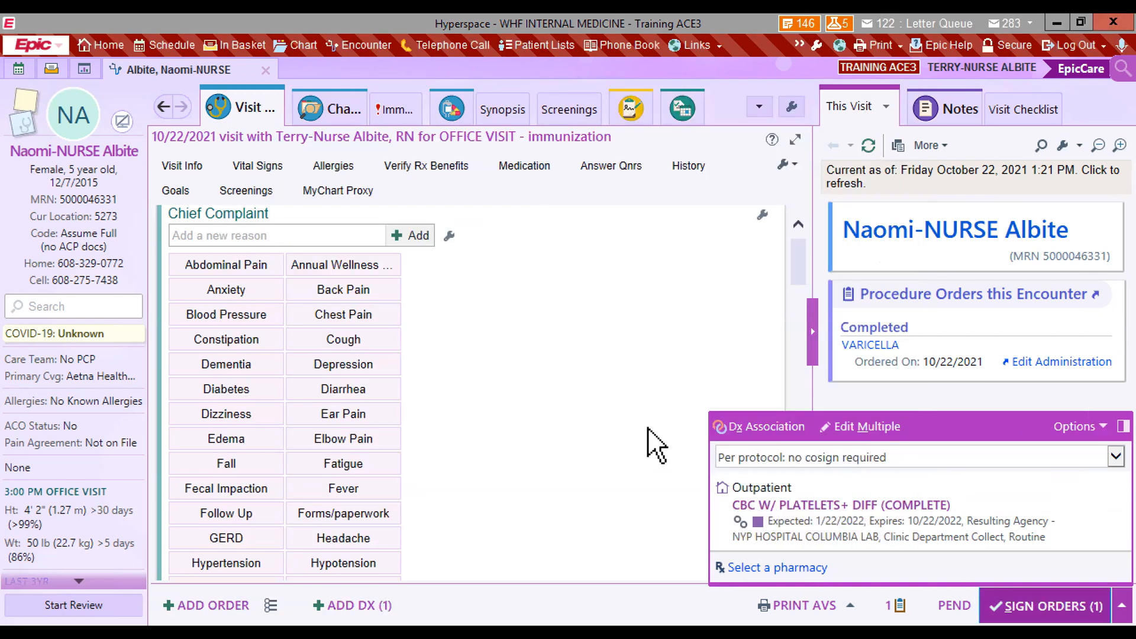
left_click(636, 354)
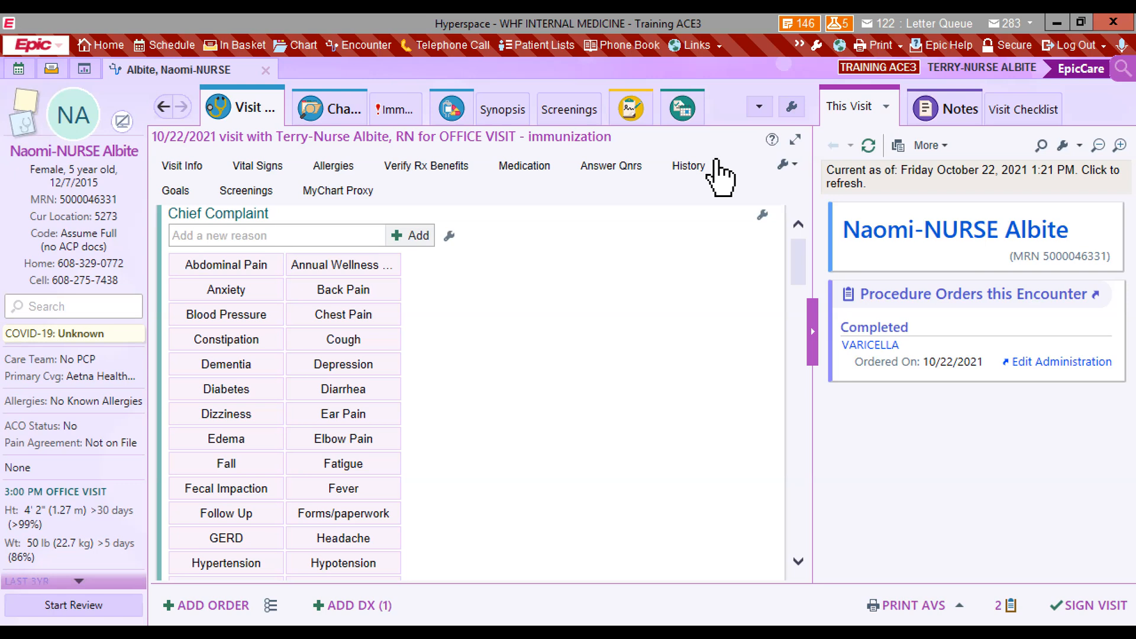
Show the 3:00 PM patient's Visit Orders report from the schedule and follow the release option for the active CBC order.
left_click(18, 71)
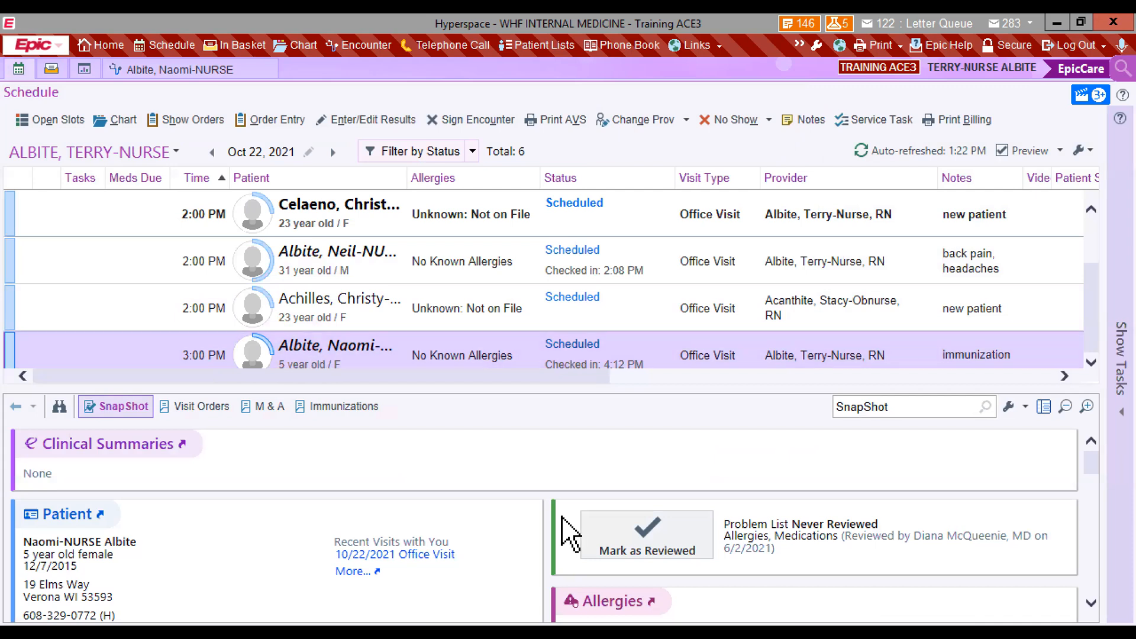
scroll(588, 494, "down", 1)
left_click(197, 408)
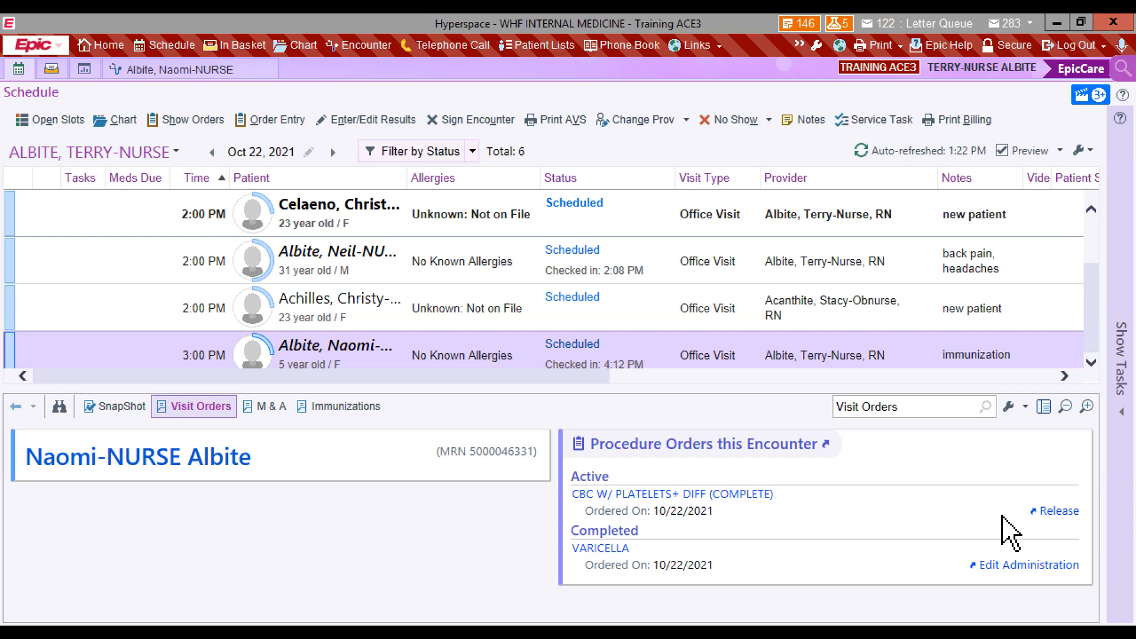
left_click(1054, 511)
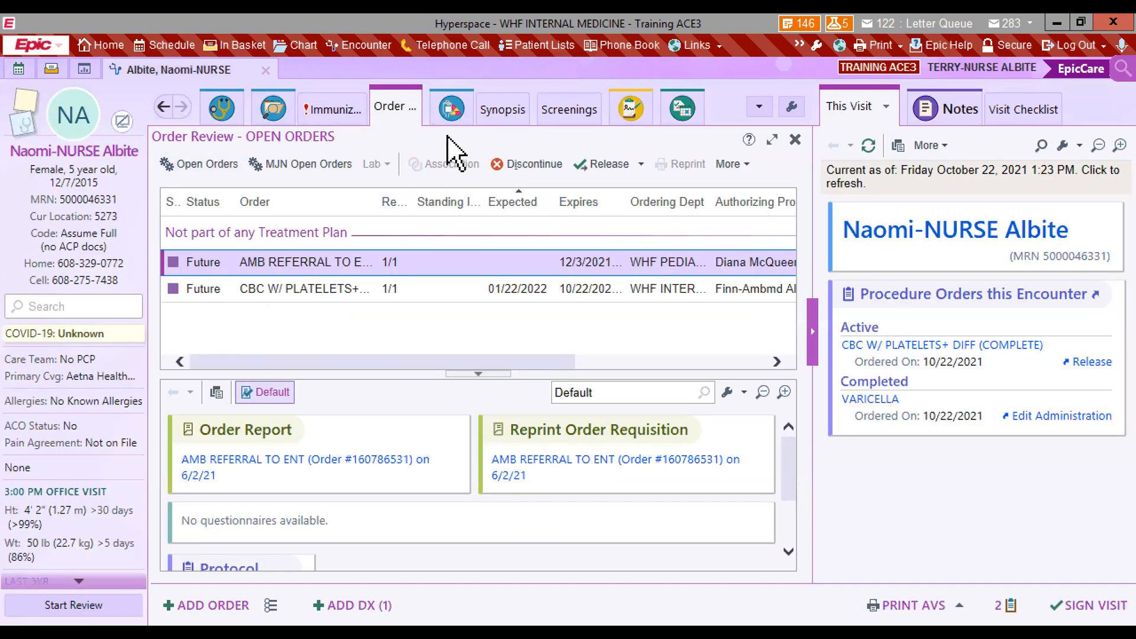
Try to release the future CBC W/ PLATELETS+ DIFF order from the open orders list.
left_click(295, 289)
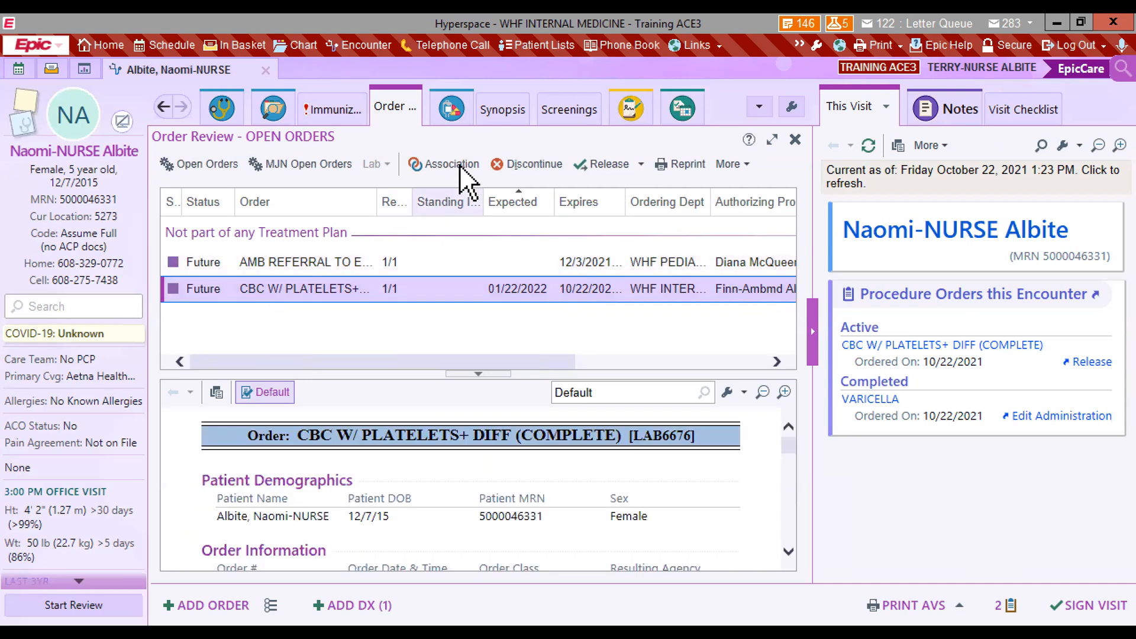
left_click(604, 167)
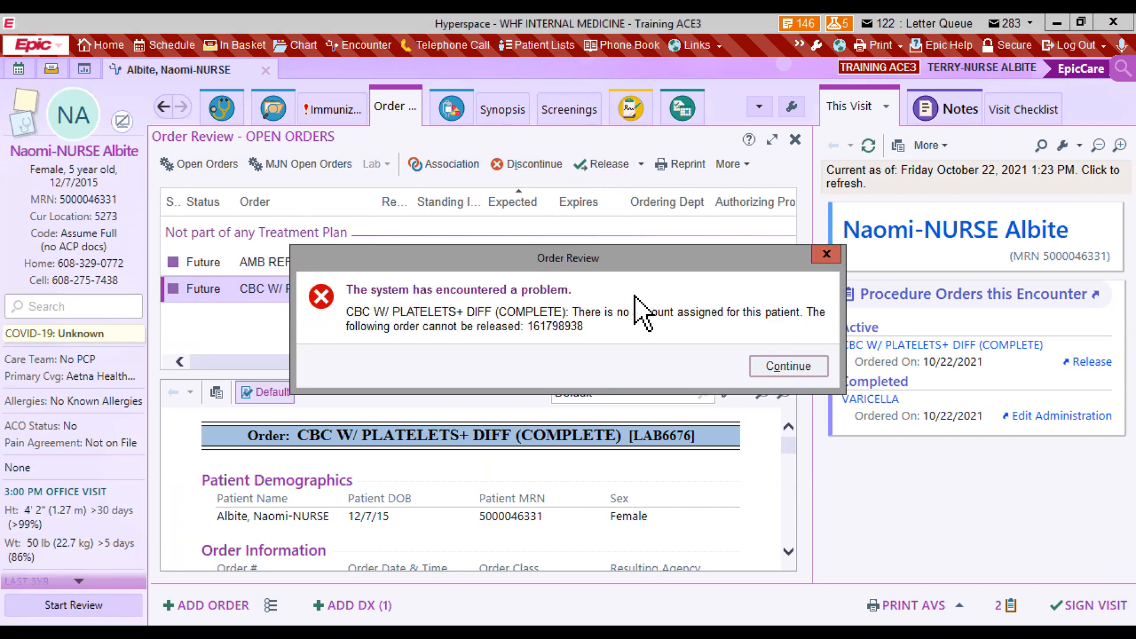
left_click(787, 368)
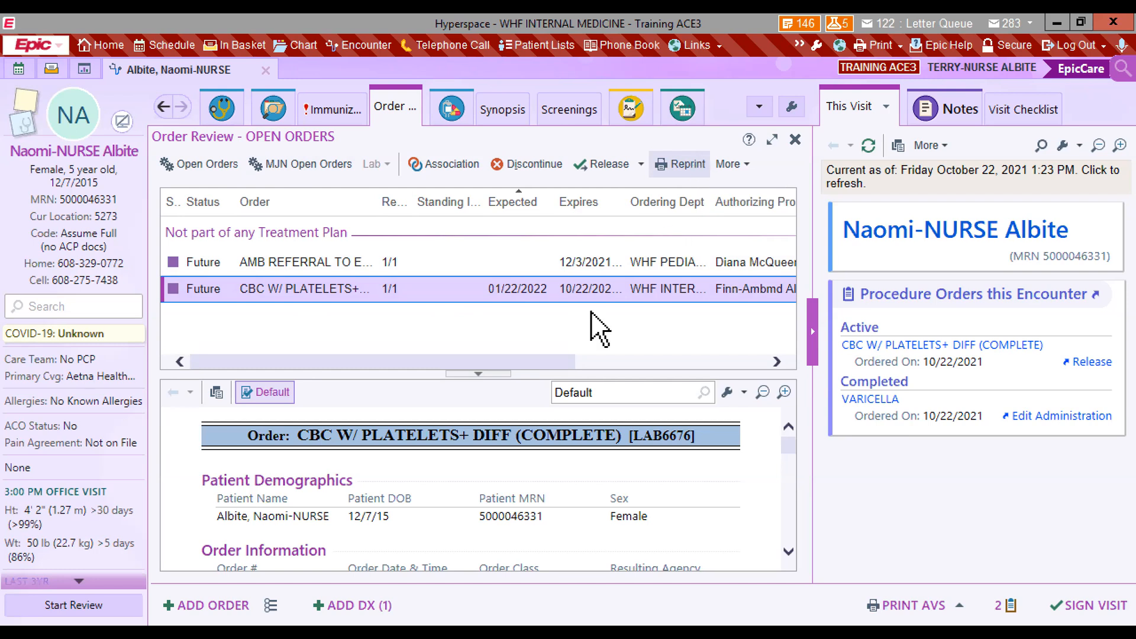
Search the 3:00 PM patient's chart for "labels" to locate the Patient Labels activity.
left_click(69, 306)
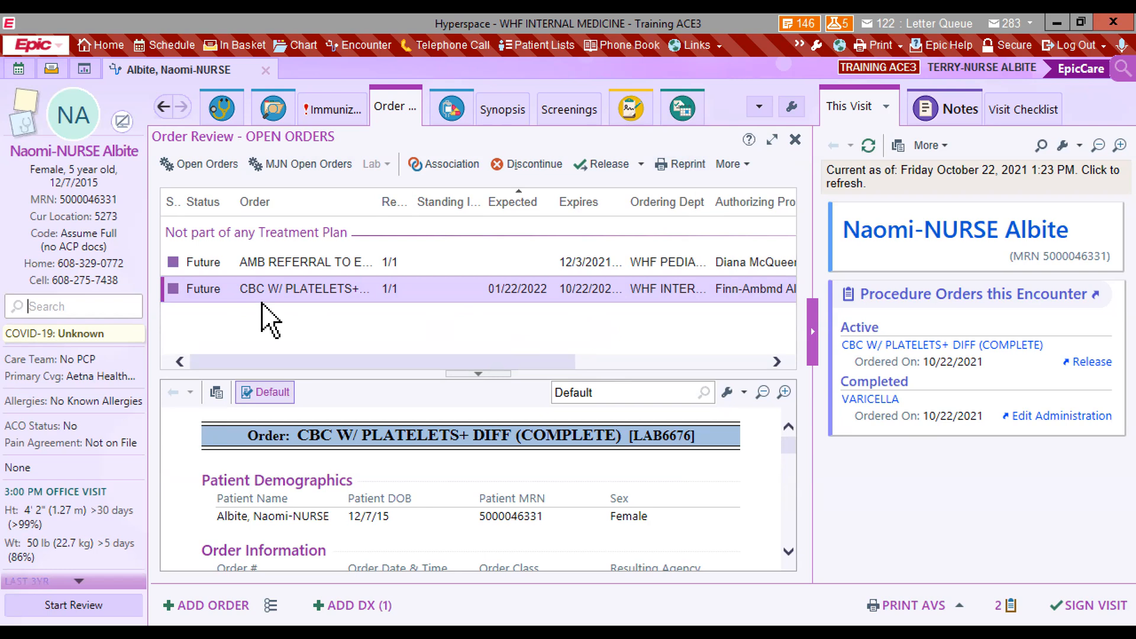
type("labels")
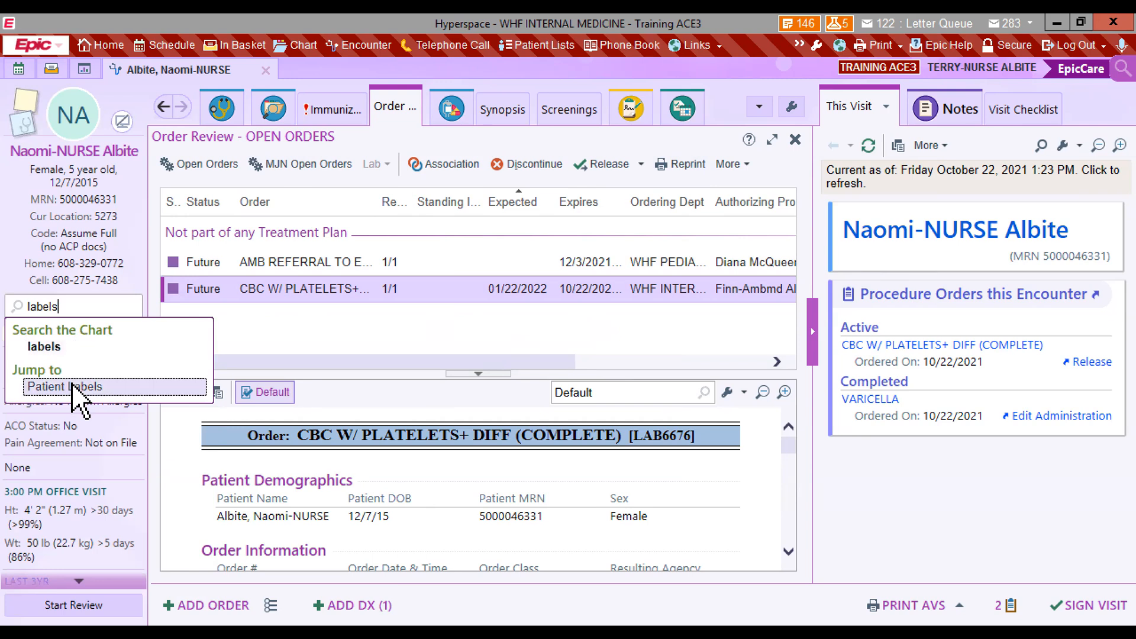
left_click(857, 507)
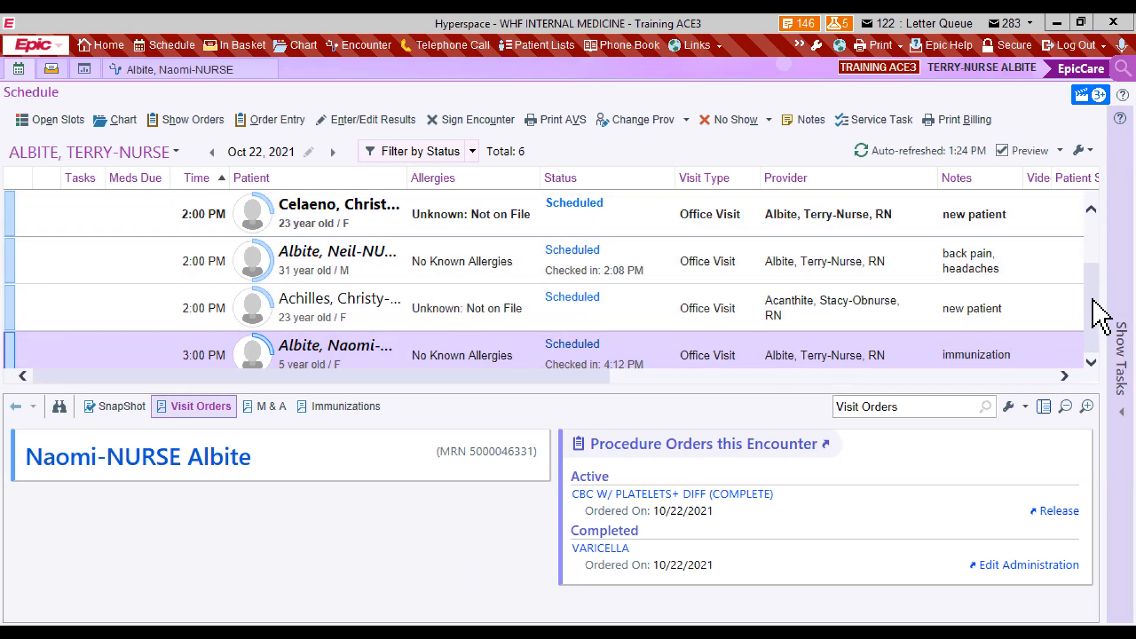
Open the 9:00 AM patient's visit from the schedule, dismiss its sticky note, and return to the schedule.
scroll(361, 255, "up", 2)
left_click(337, 204)
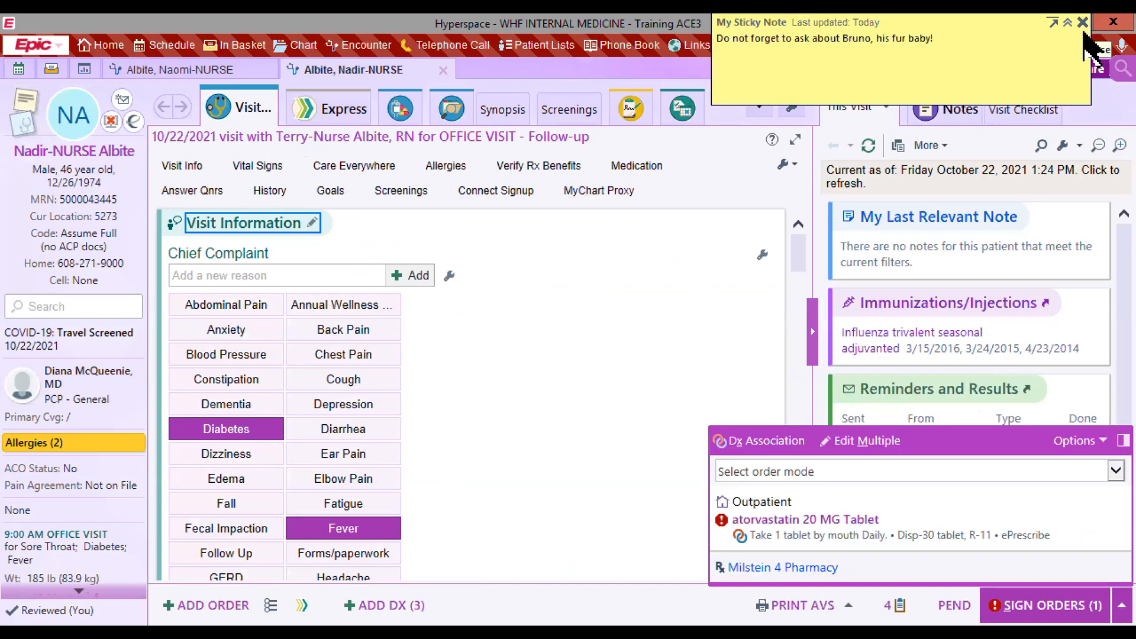
left_click(1083, 23)
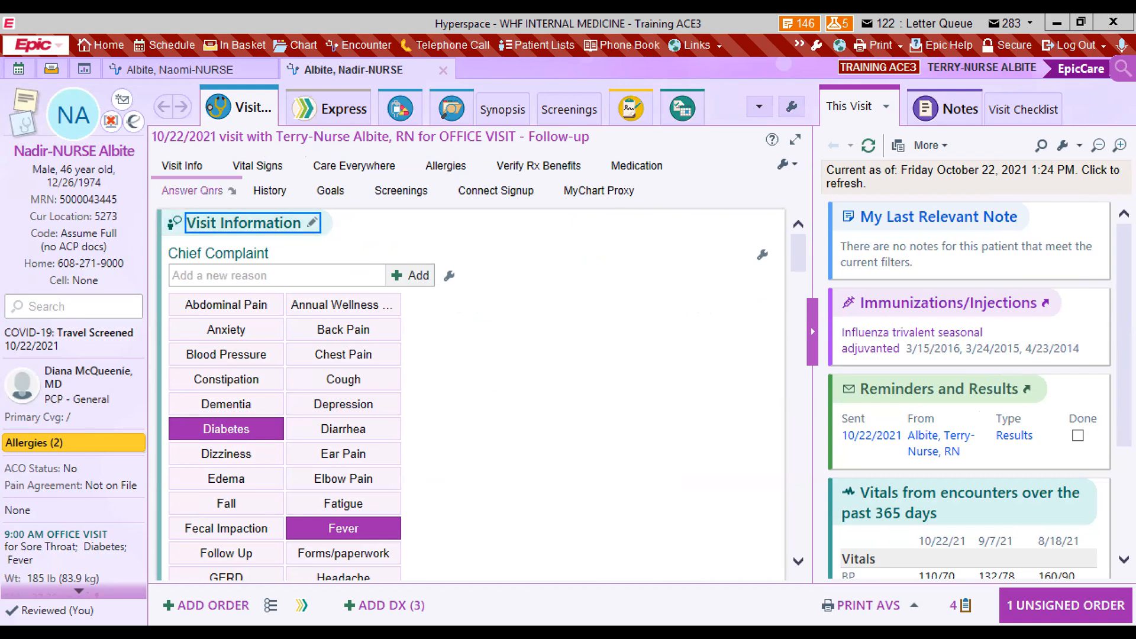
left_click(20, 70)
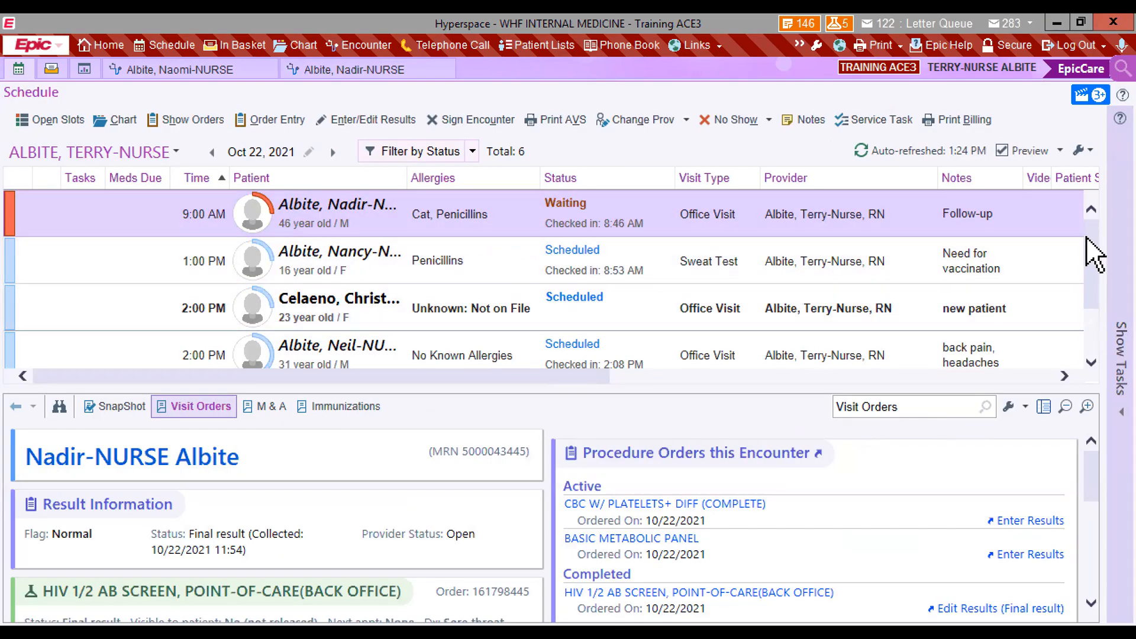
Try to release the 3:00 PM patient's active CBC order from Visit Orders through the open orders list.
scroll(944, 355, "down", 2)
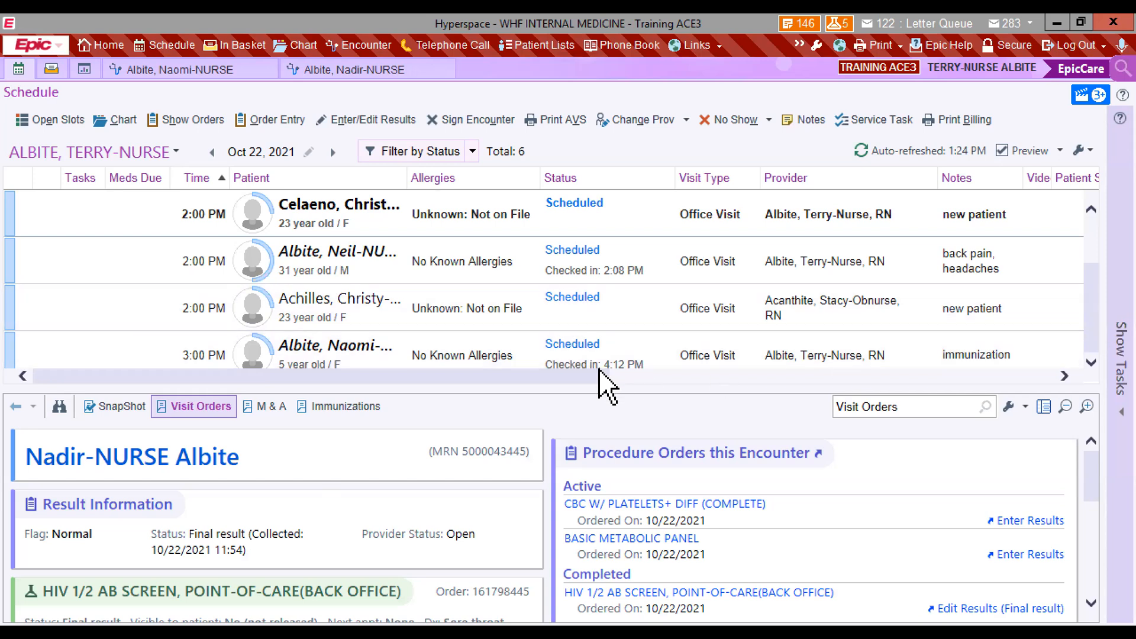
left_click(320, 349)
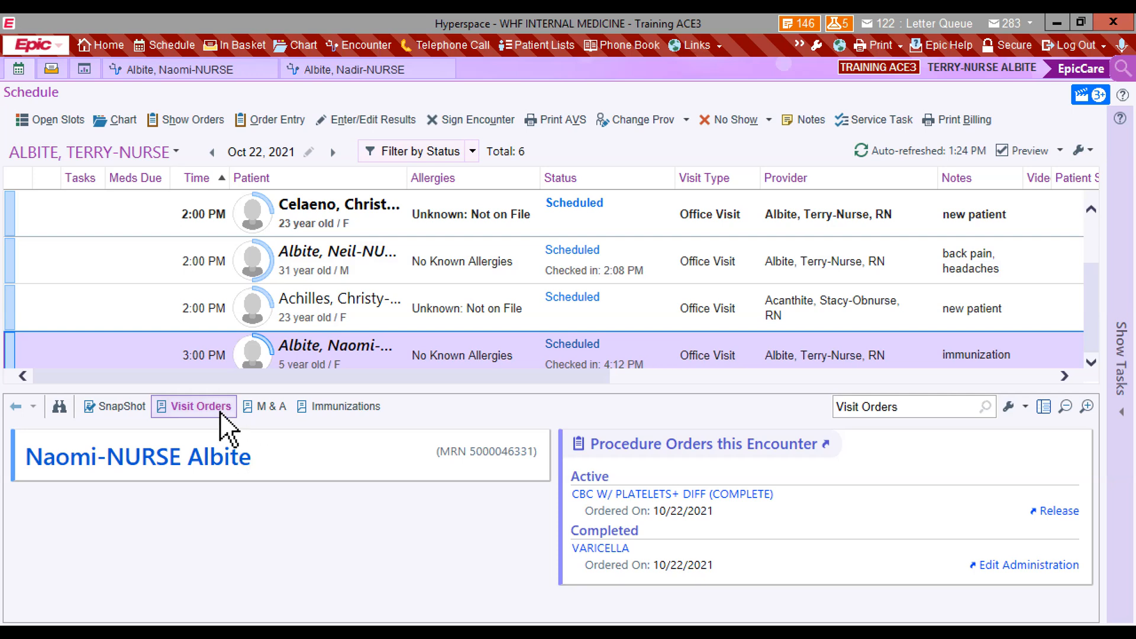
left_click(1047, 512)
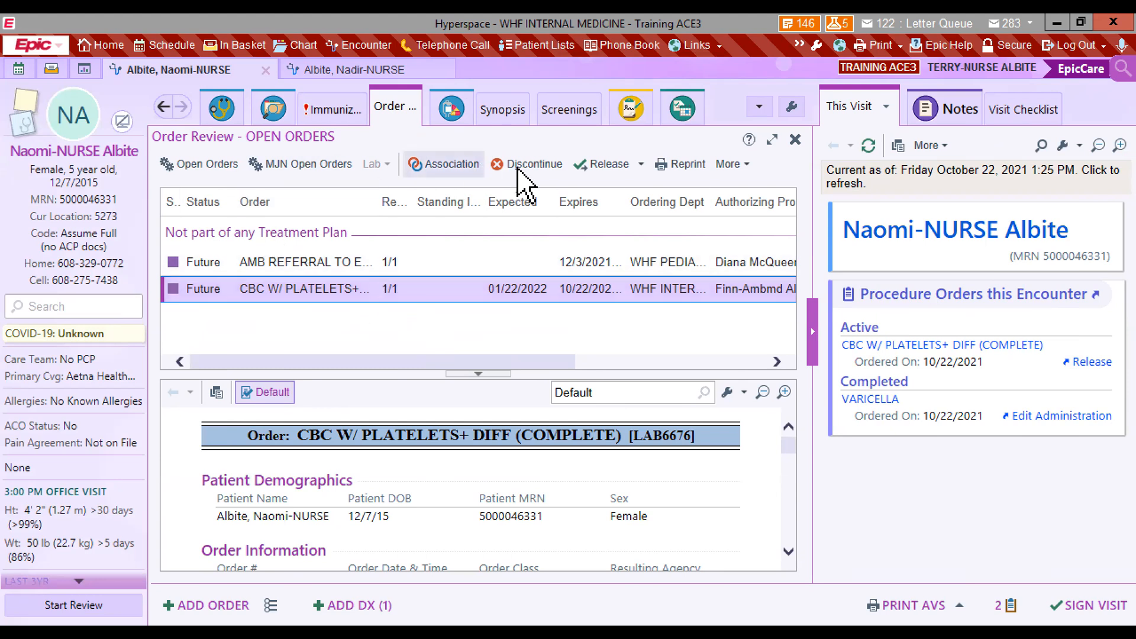
left_click(598, 170)
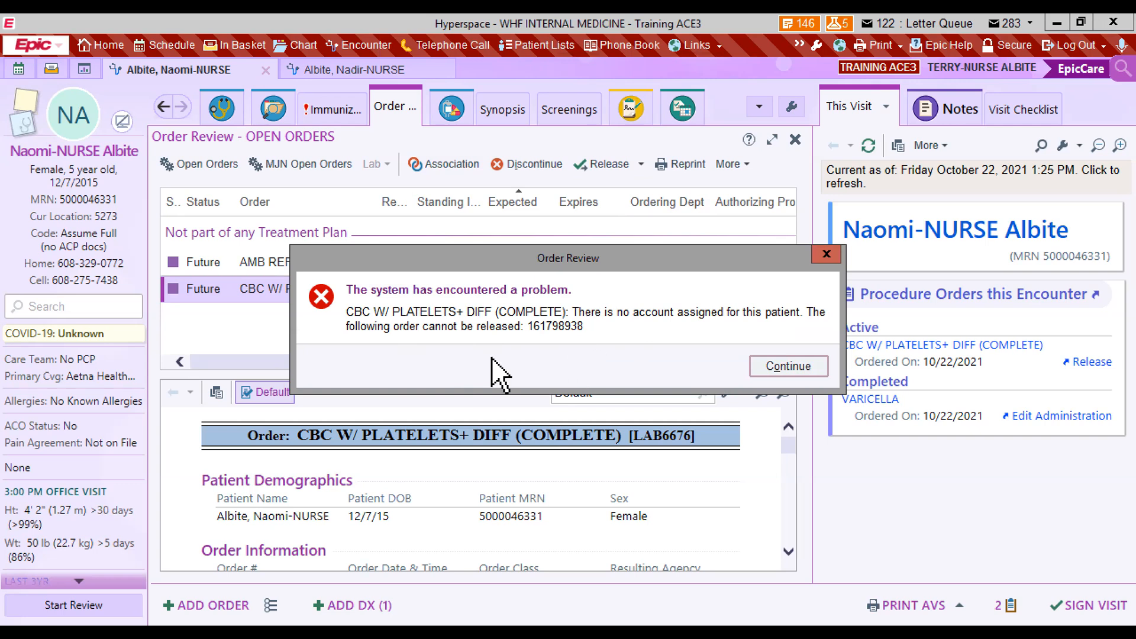
left_click(746, 367)
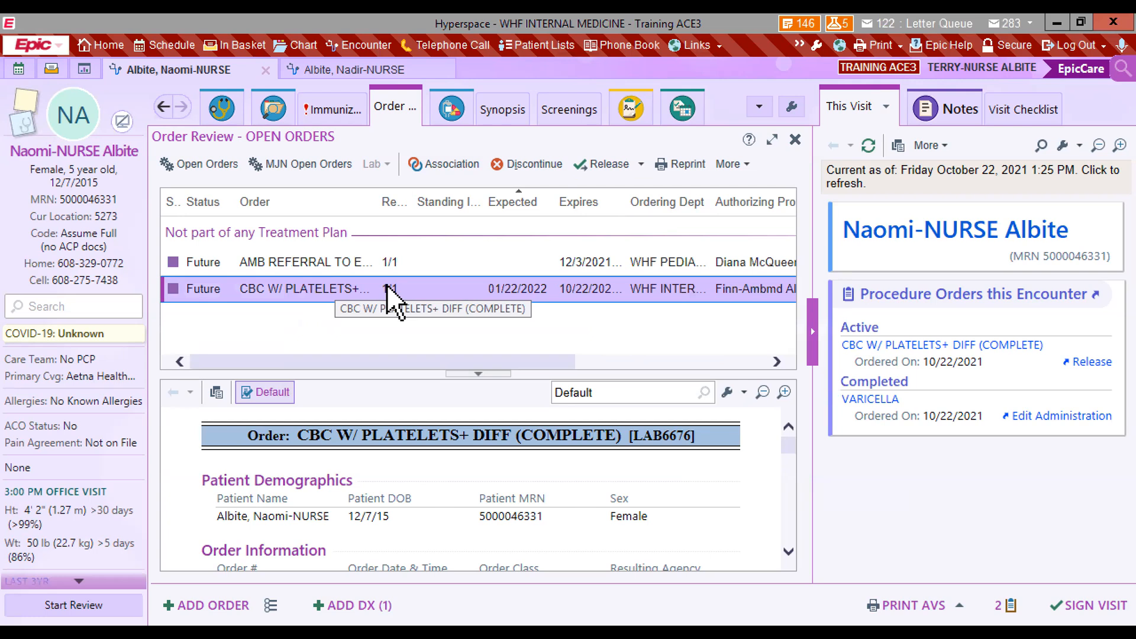
Review the orders signed this visit and follow the CBC order's release link again from the schedule's Visit Orders report.
left_click_drag(391, 295, 392, 297)
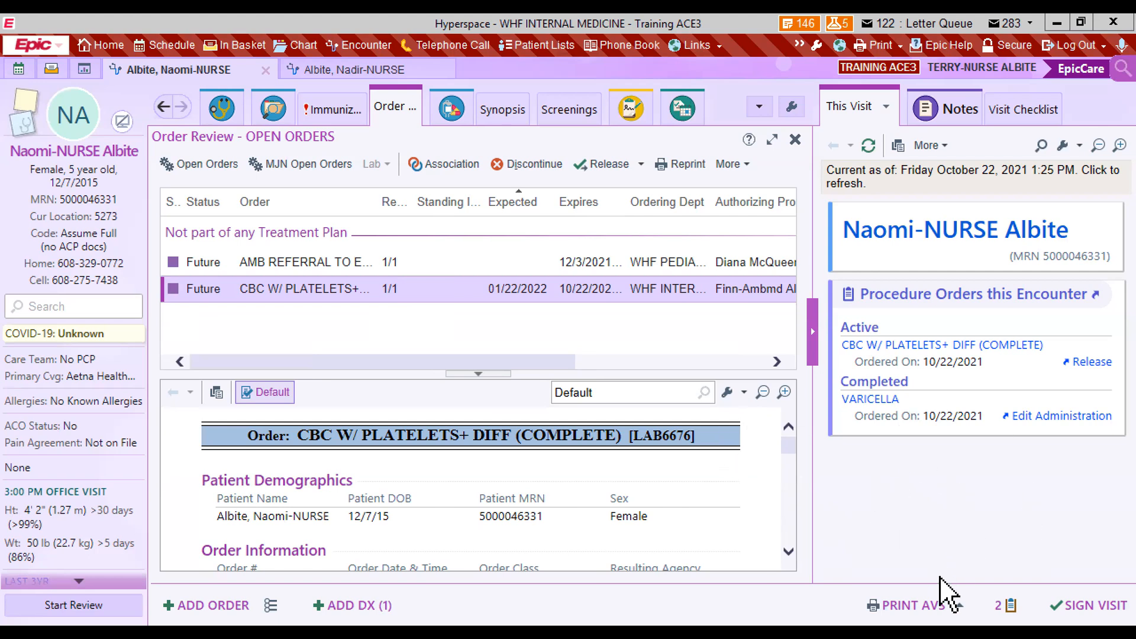
left_click(1006, 605)
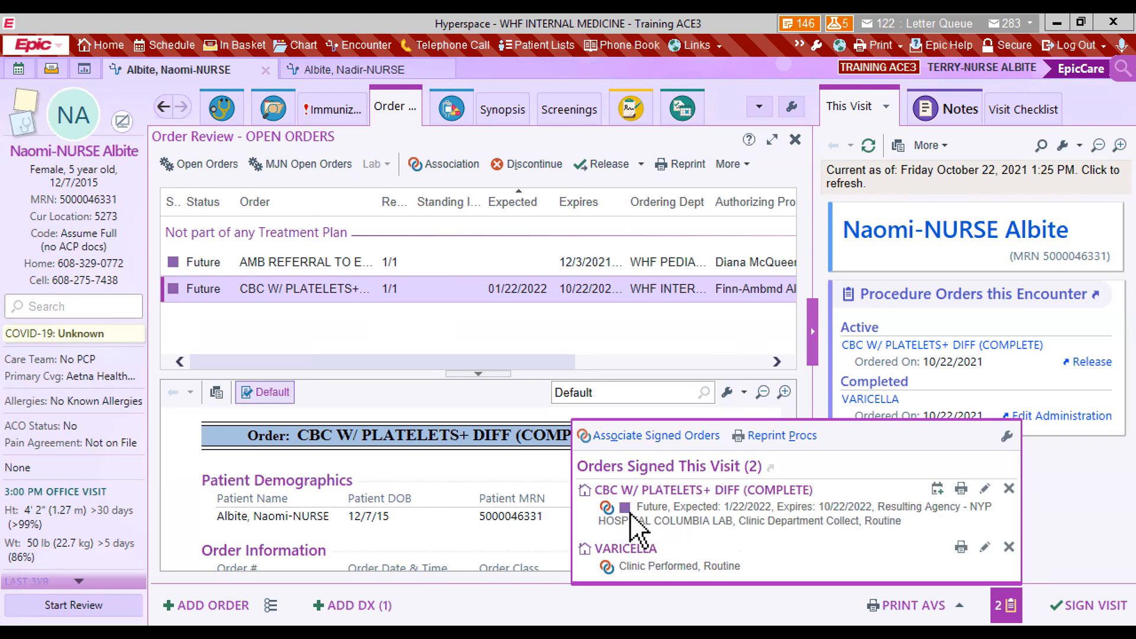
left_click(513, 476)
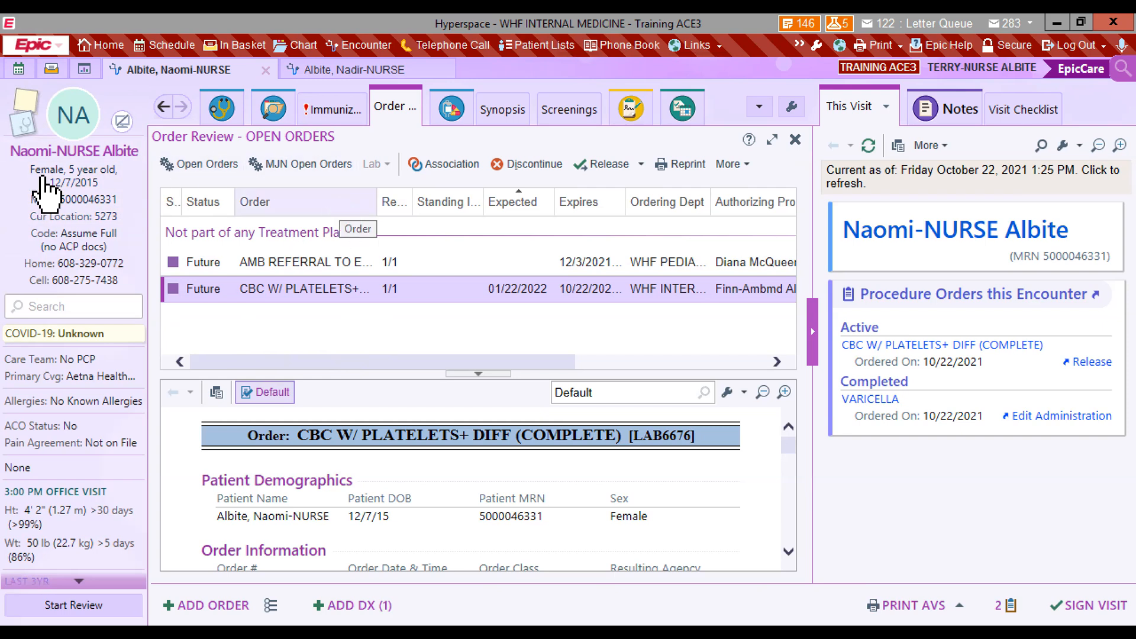
left_click(18, 70)
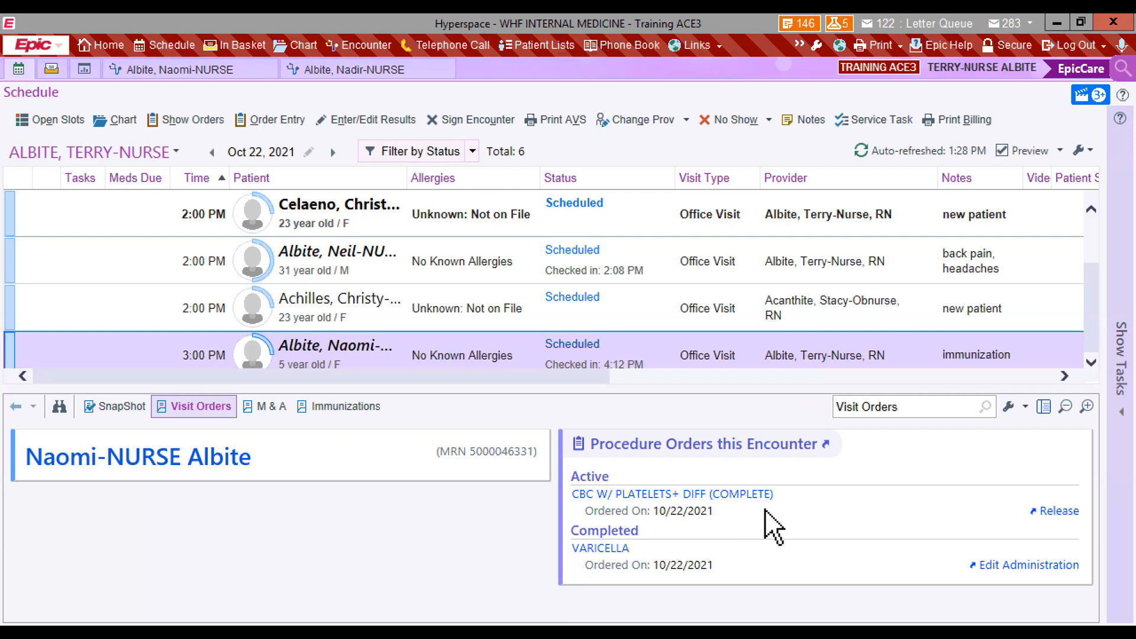
left_click(1060, 515)
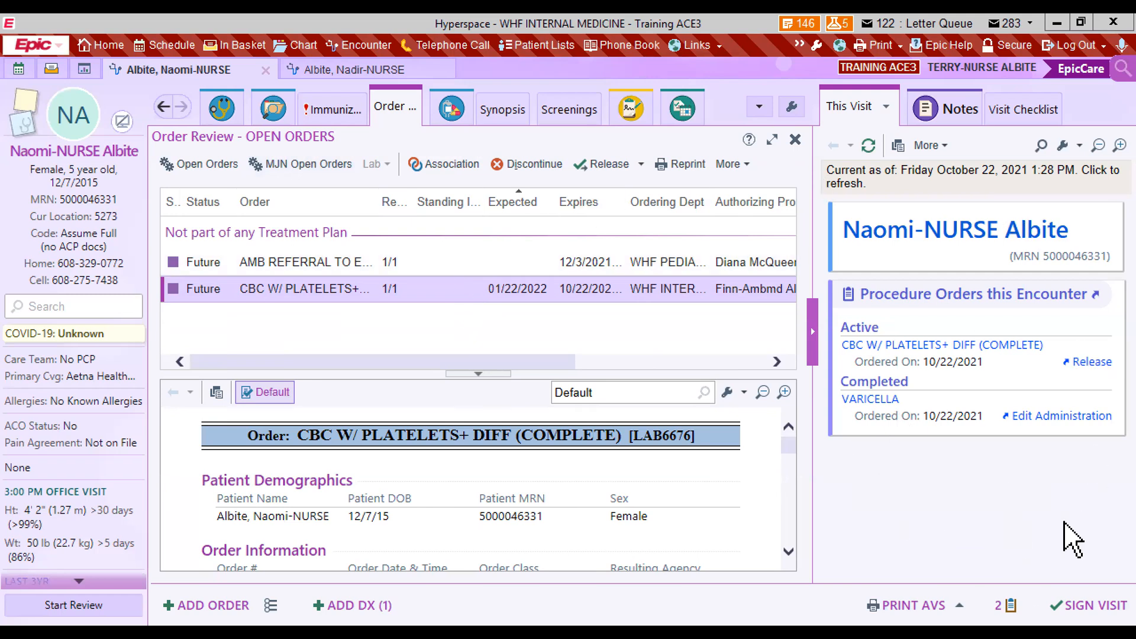
Close the 3:00 PM patient's chart and discard the unsaved historical immunization changes.
left_click(963, 119)
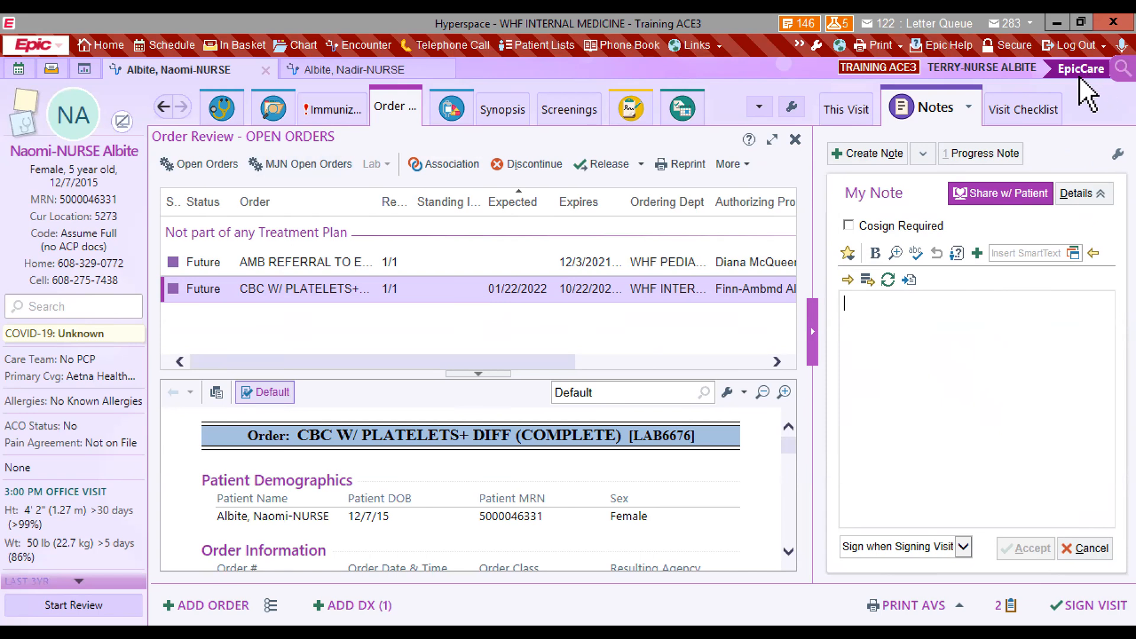
left_click_drag(813, 203, 444, 247)
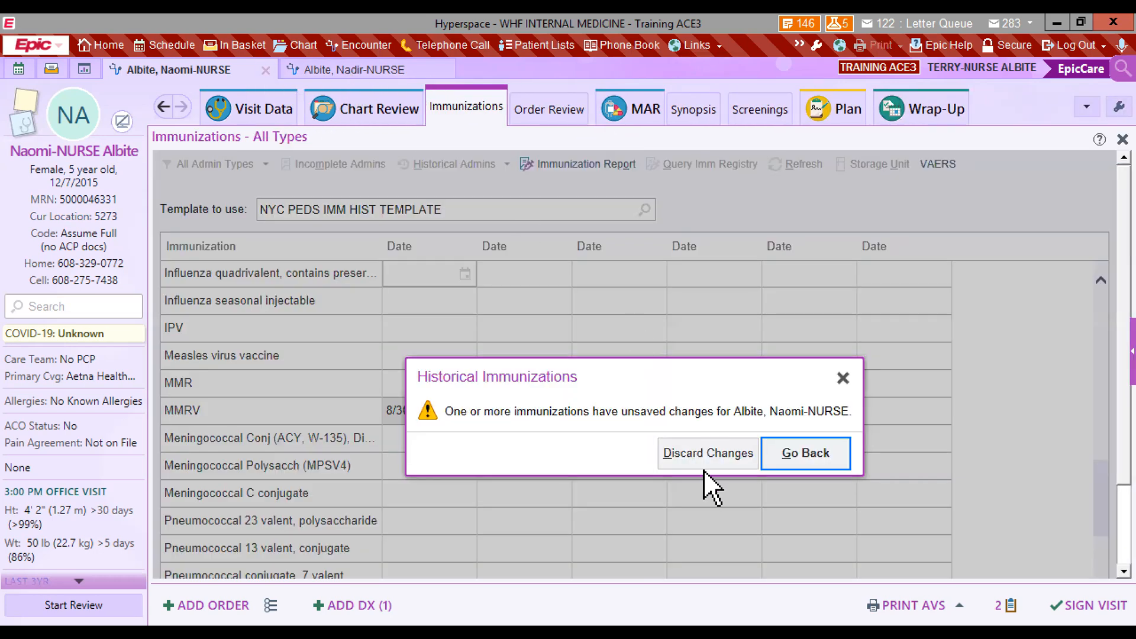
left_click(716, 459)
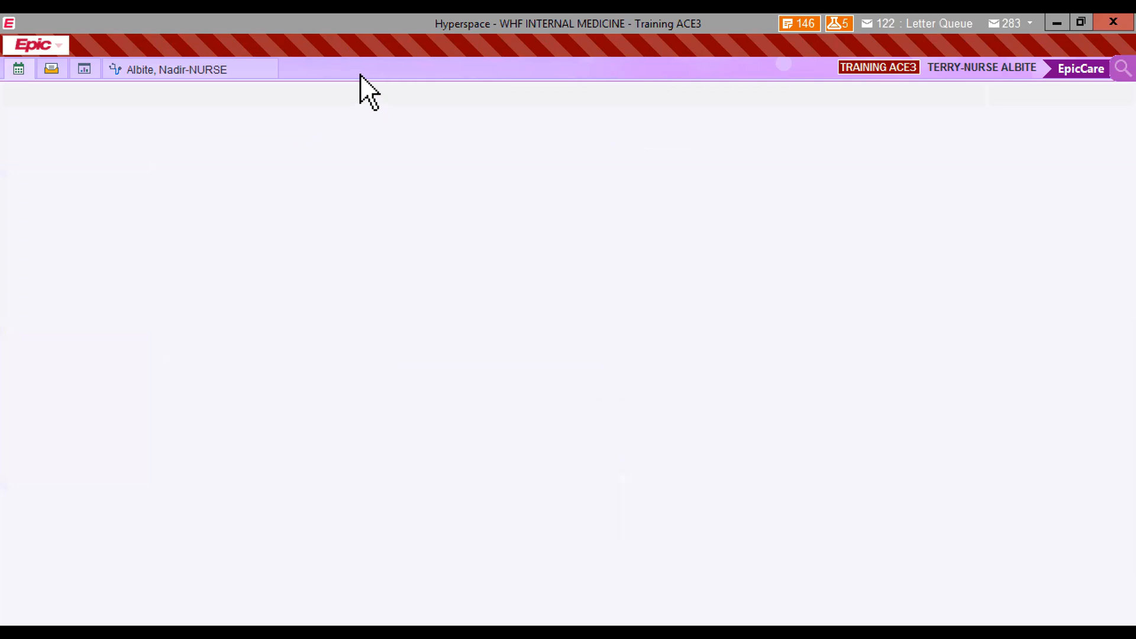
Open the 9:00 AM patient's visit from the schedule and start a progress note in a widened notes area.
scroll(379, 308, "up", 2)
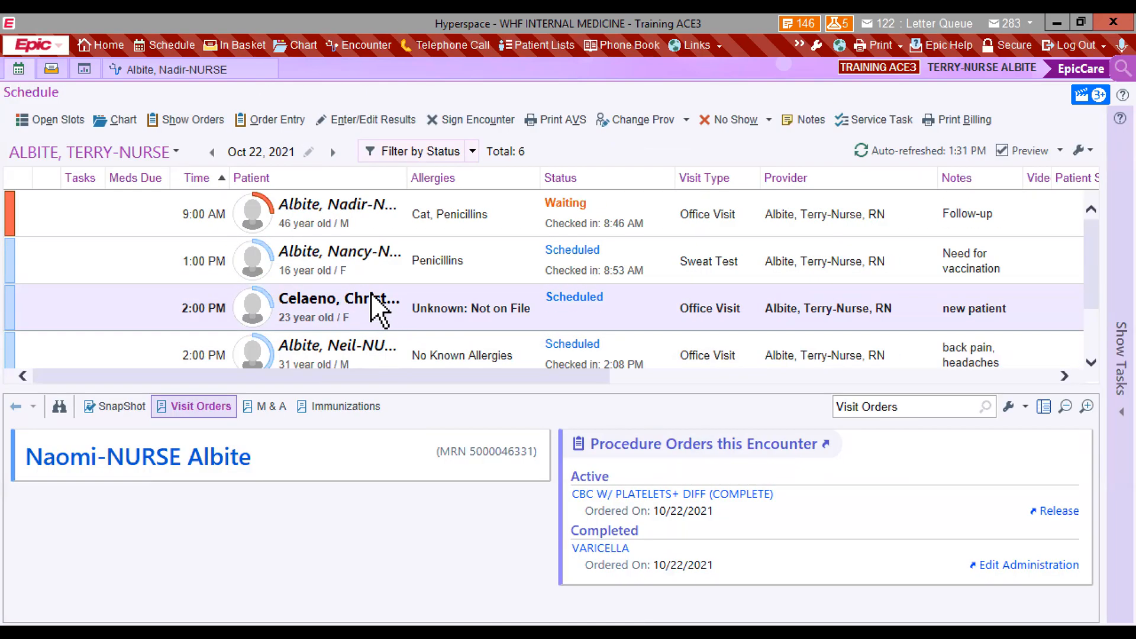
left_click(380, 207)
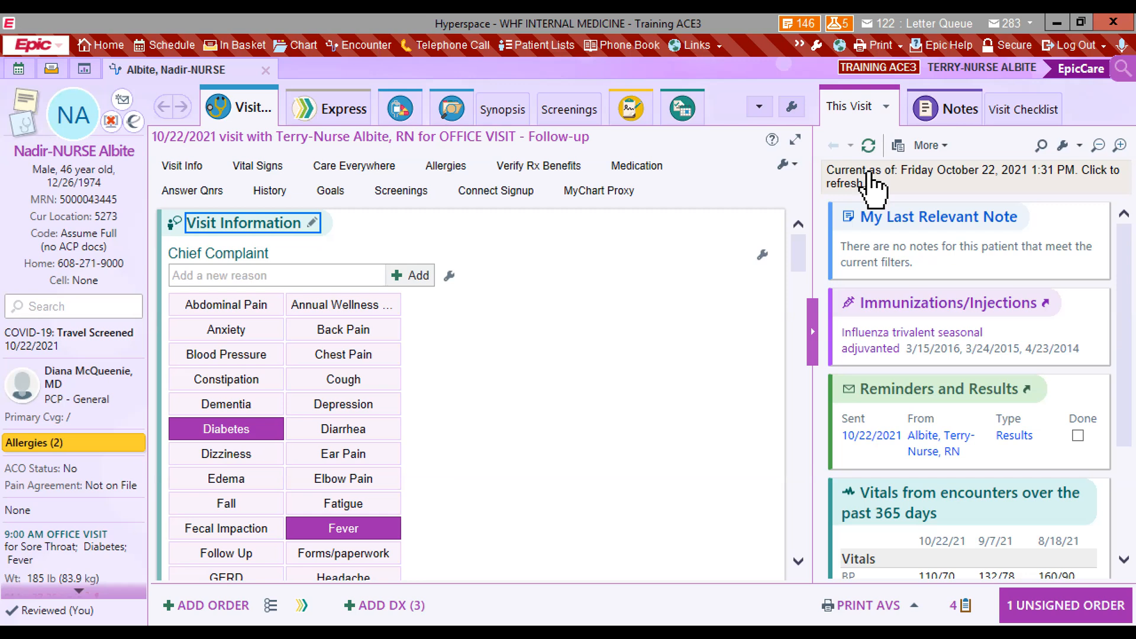
left_click(953, 109)
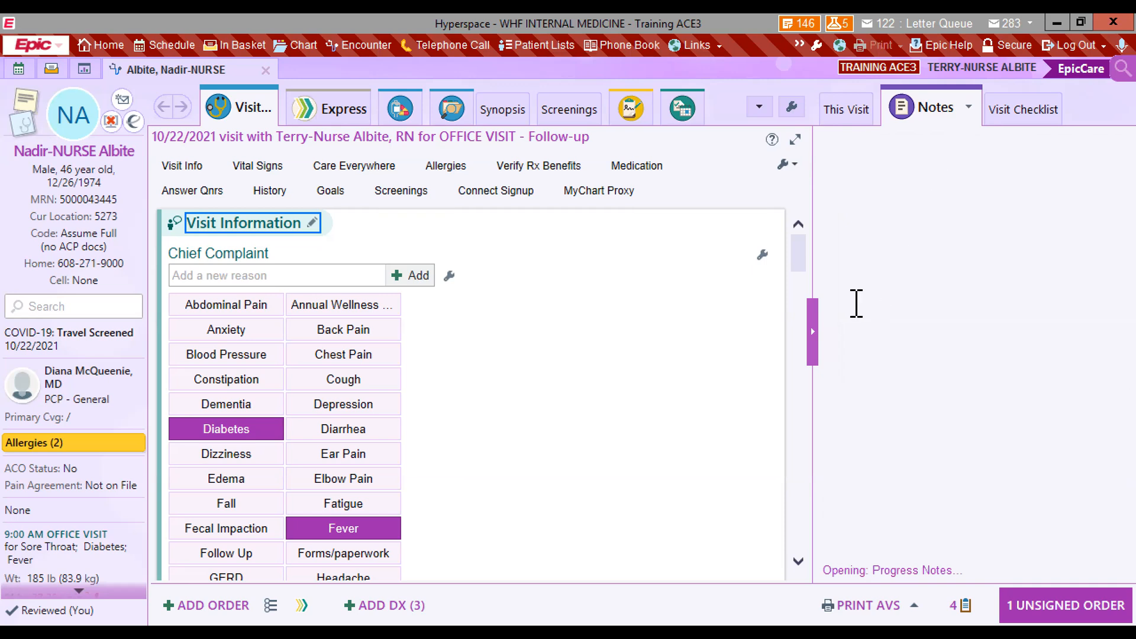
left_click_drag(510, 339, 510, 339)
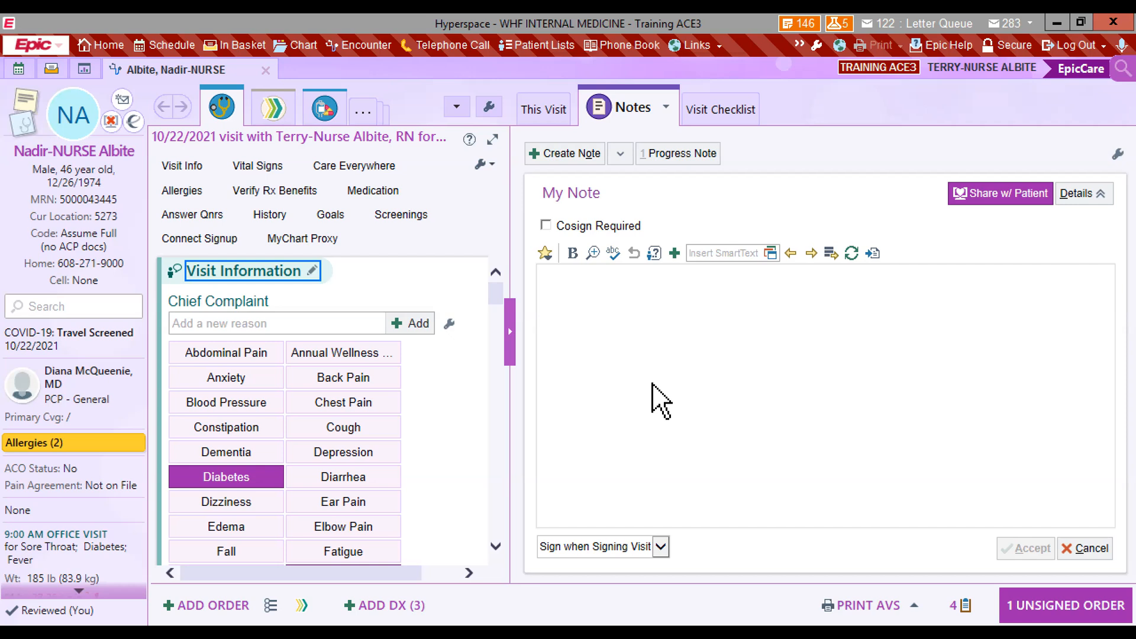
Write "Patient reports normal glucose levels." in the note and select the sentence.
left_click(654, 382)
type("Pati")
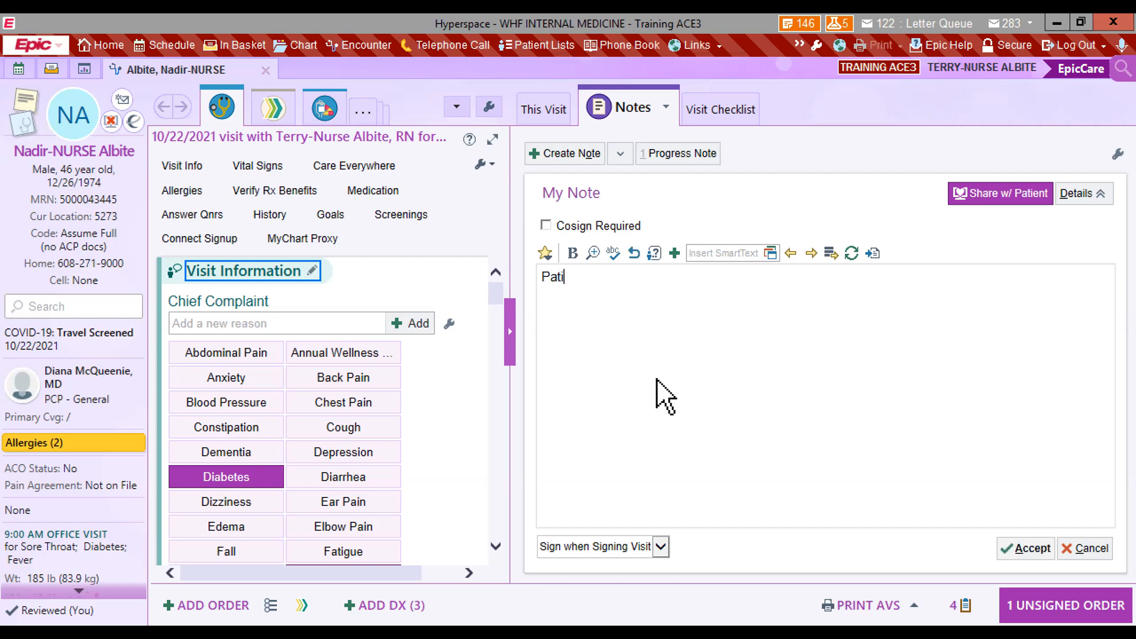
type("ent reports normal ")
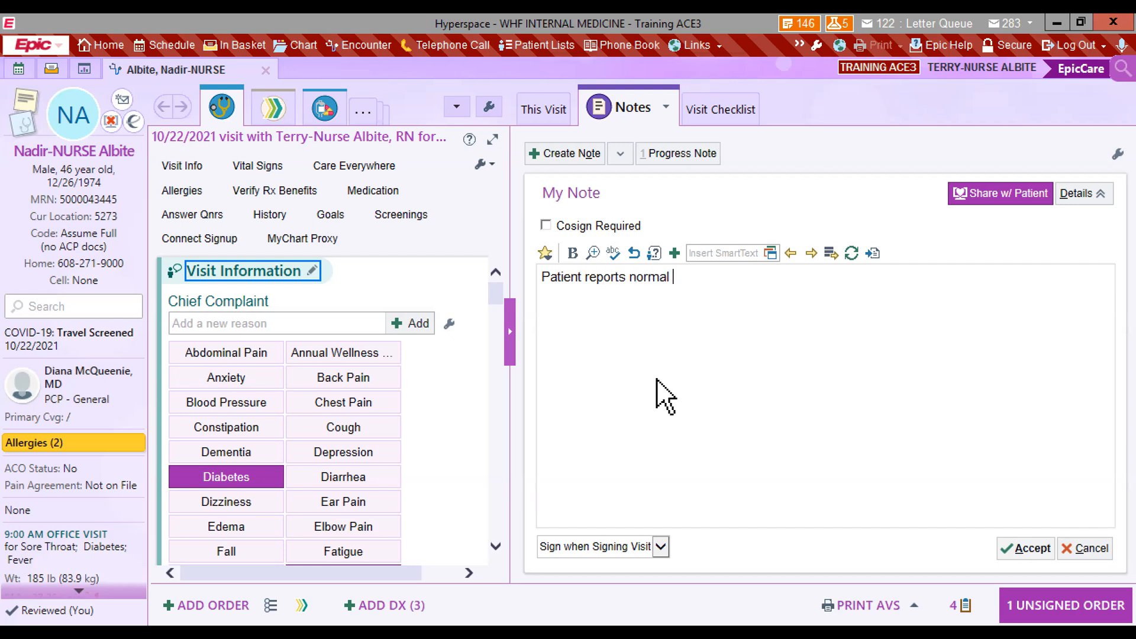
type("glucose levels.")
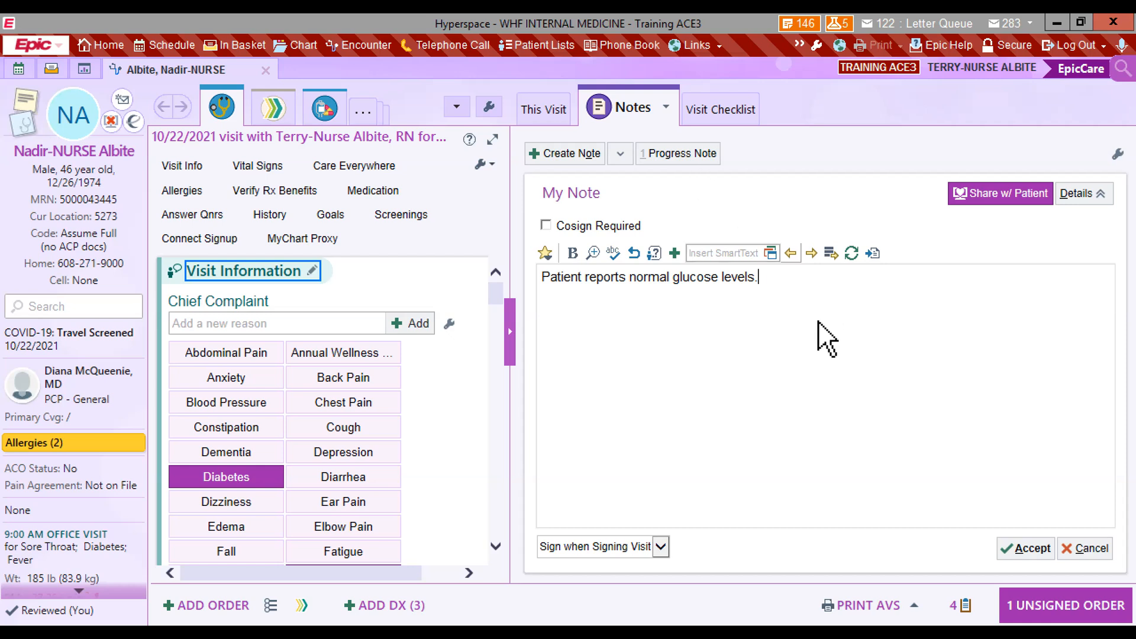
left_click_drag(757, 280, 541, 286)
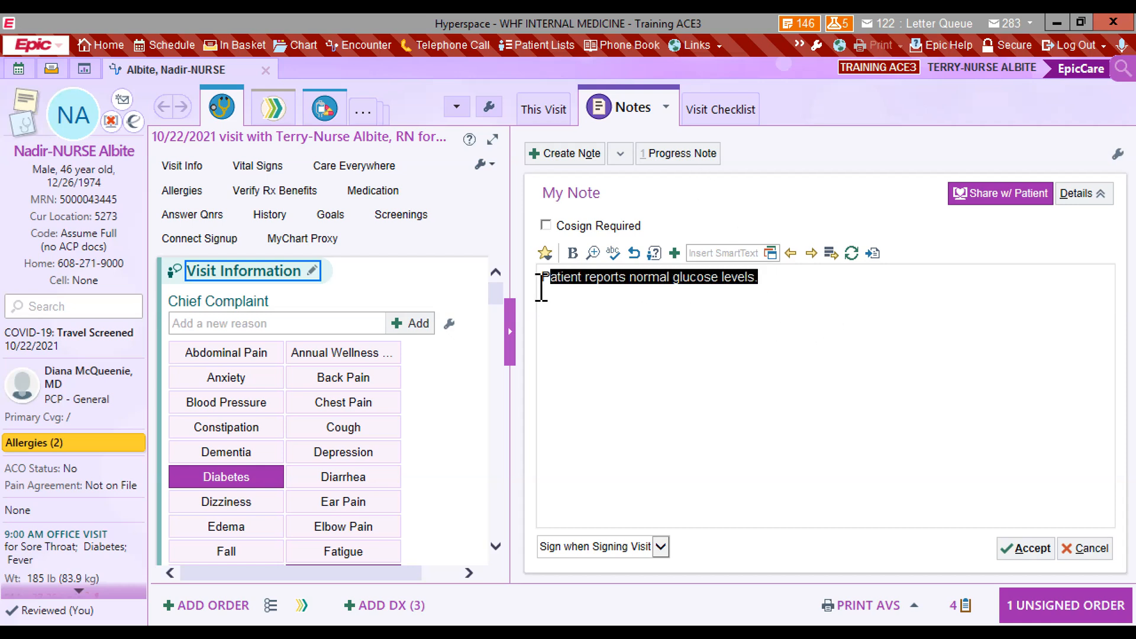
right_click(613, 282)
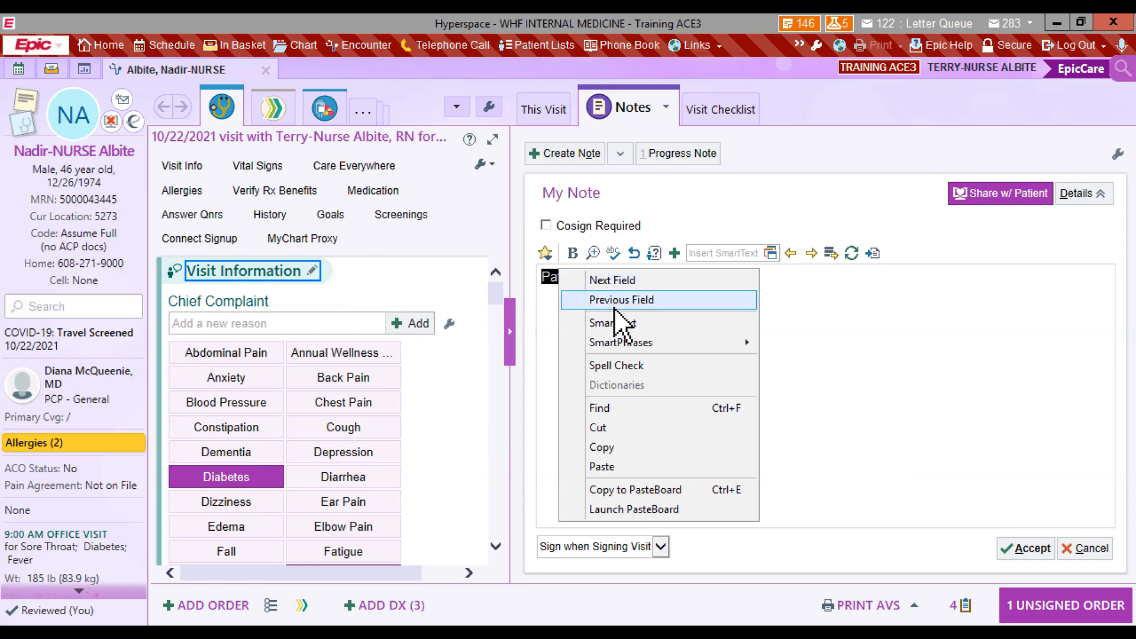
mouse_move(617, 349)
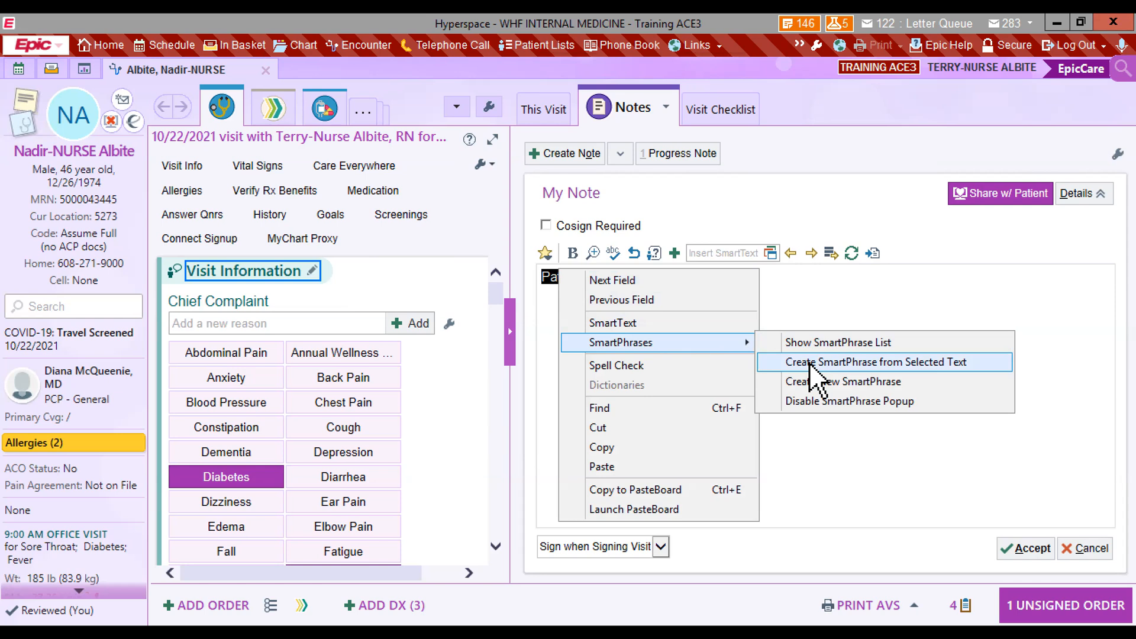
left_click(818, 380)
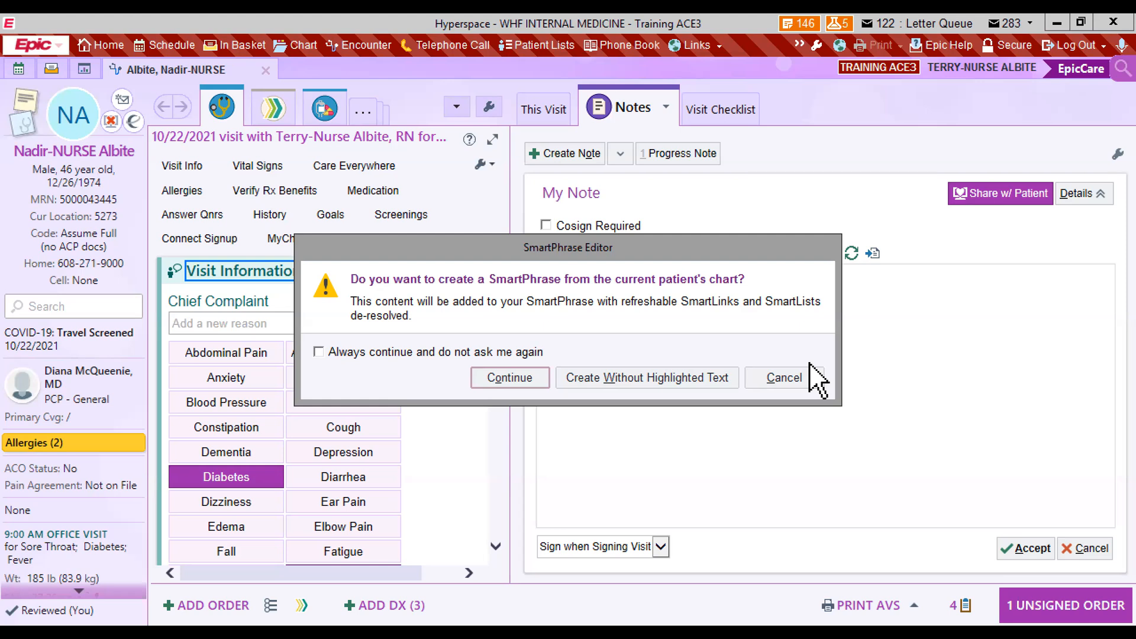
left_click(786, 381)
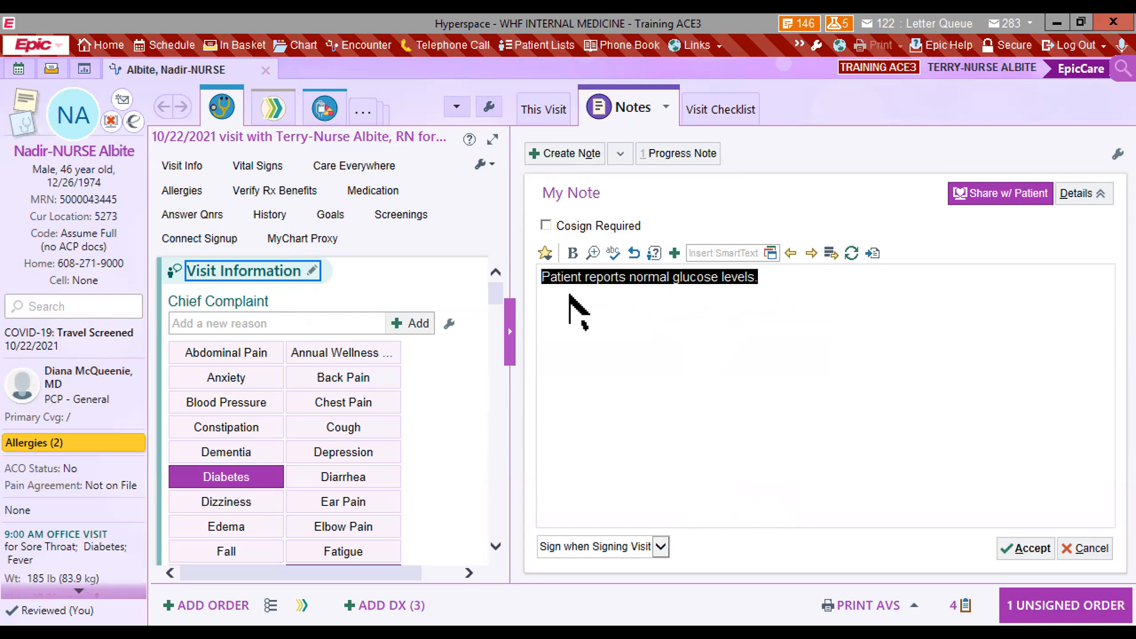
Start a new SmartPhrase from the selected note text and make the word "normal" bold in it.
left_click(674, 253)
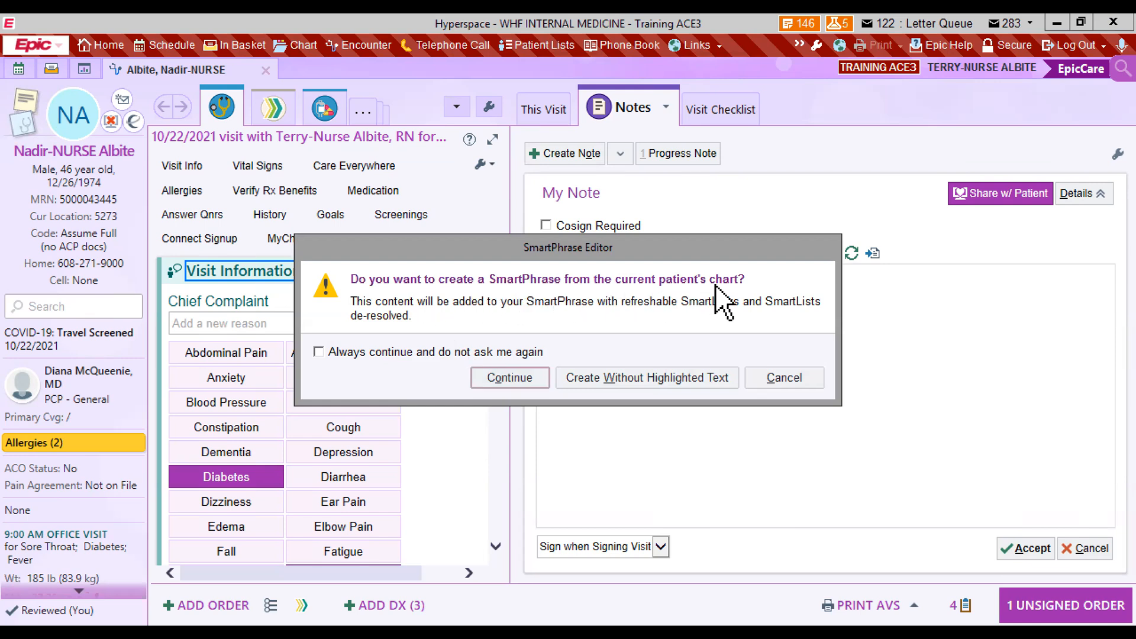
left_click(512, 379)
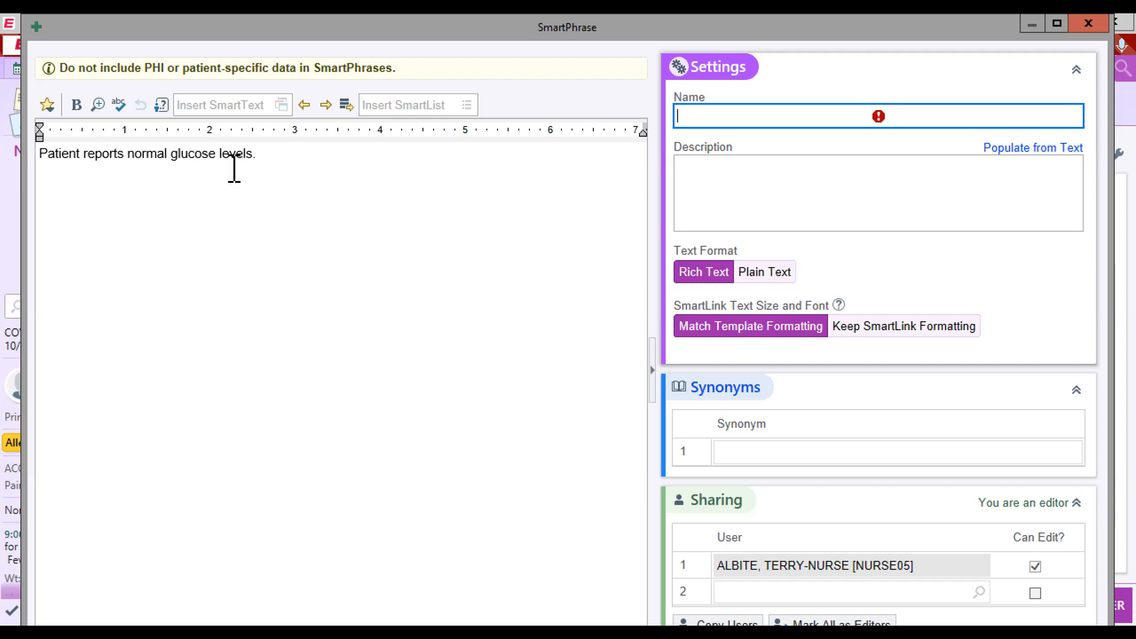
double_click(145, 155)
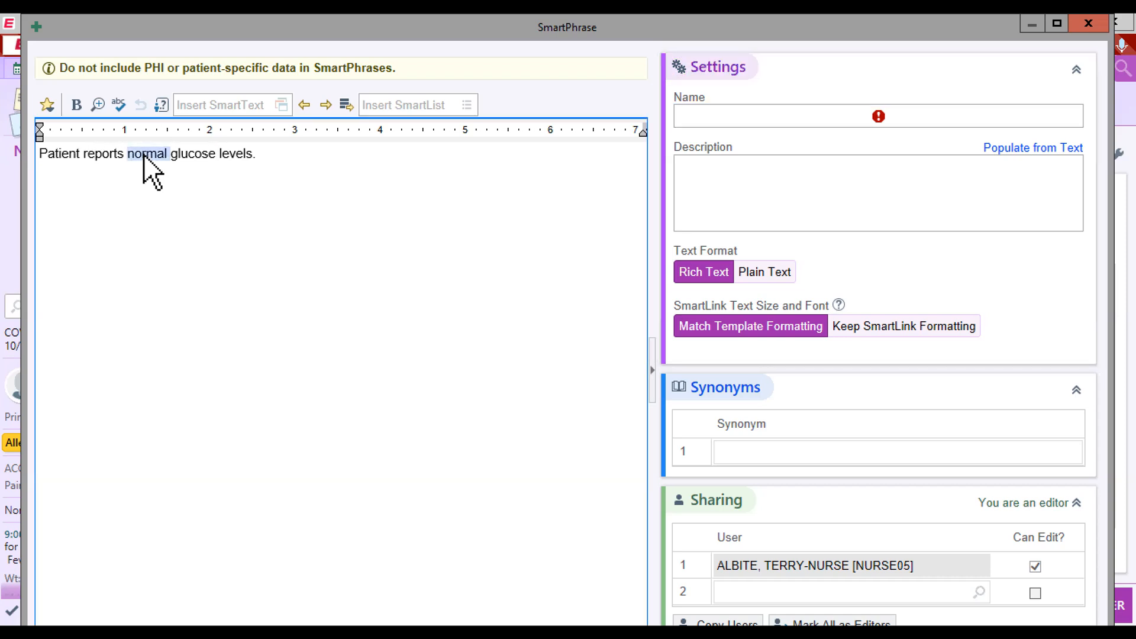
left_click(77, 107)
left_click(276, 161)
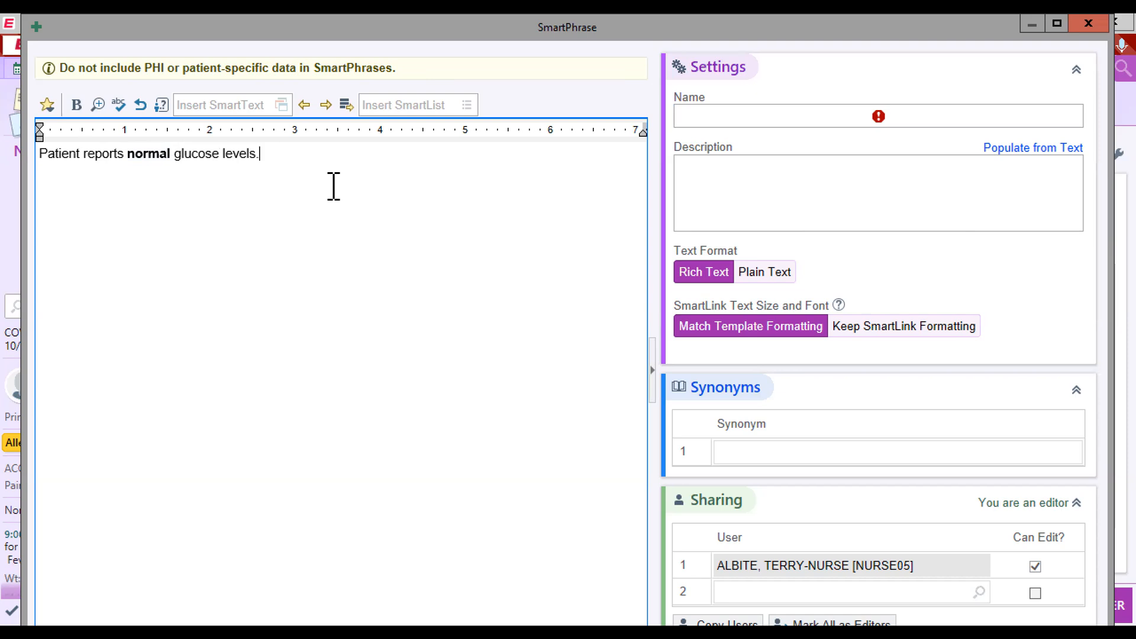
Name the new SmartPhrase CLJNORMALGLUCOSE and save it without inserting it into the note.
left_click(757, 124)
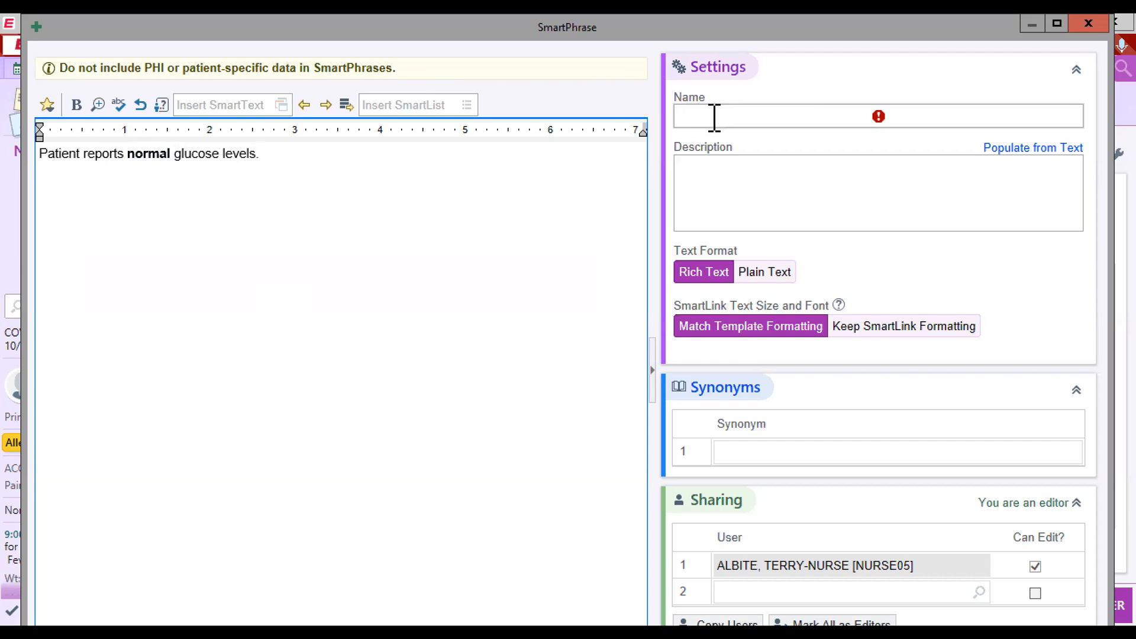
left_click(785, 113)
type("CLJ")
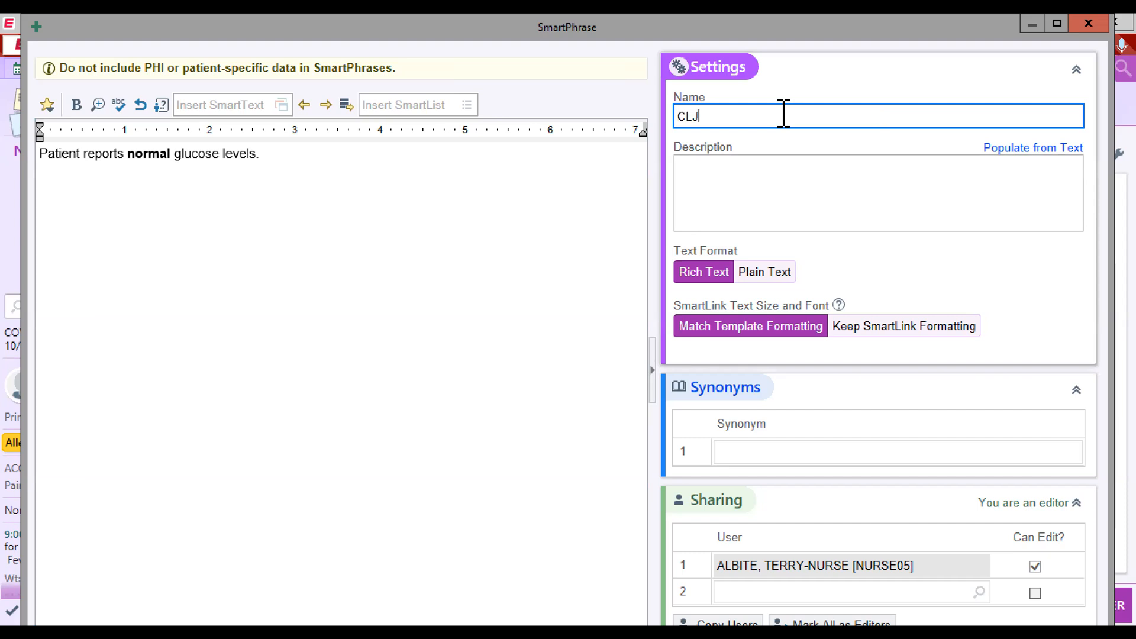
type("B")
key("BackSpace")
type("NORMALGLUCOSE")
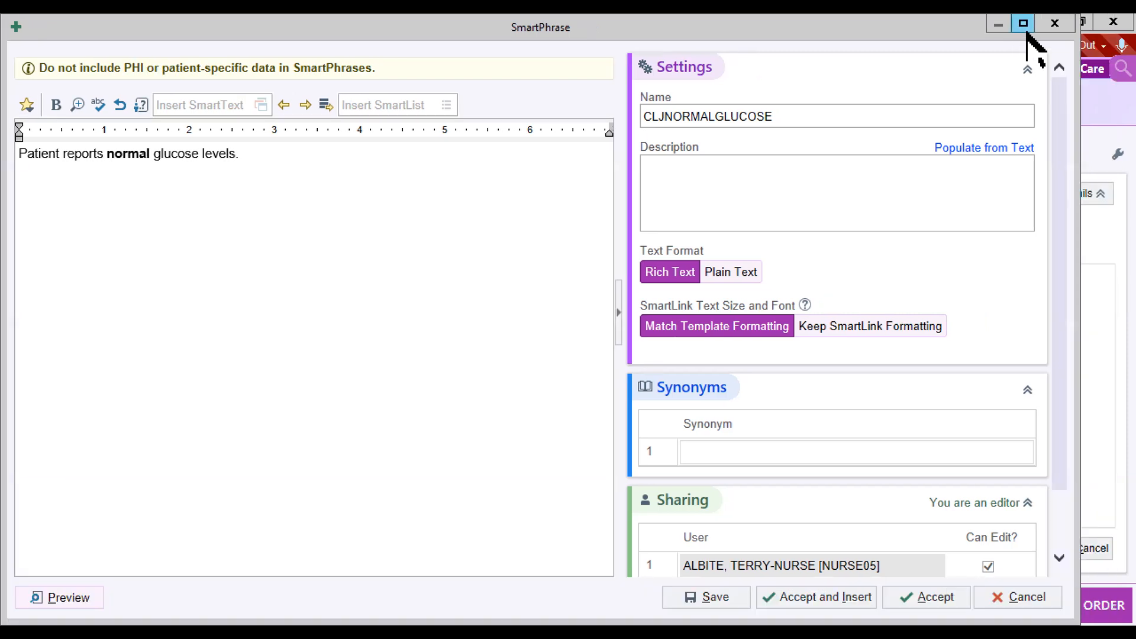
left_click(1025, 27)
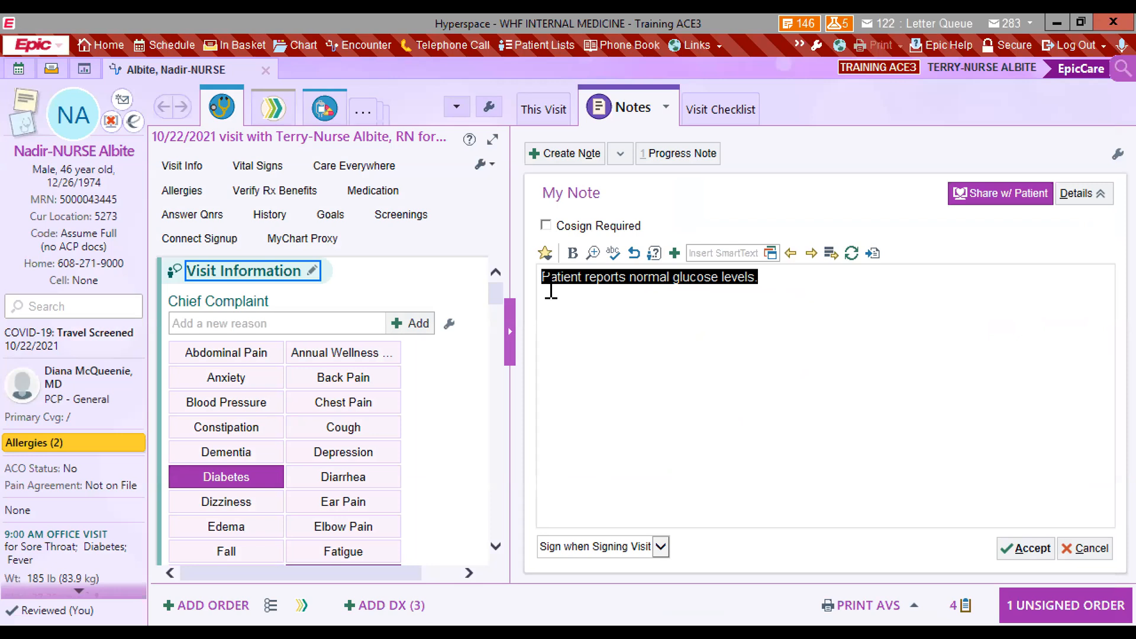
Replace the selected glucose sentence in the note with the CLJNORMALGLUCOSE SmartPhrase using its dot phrase.
key("Delete")
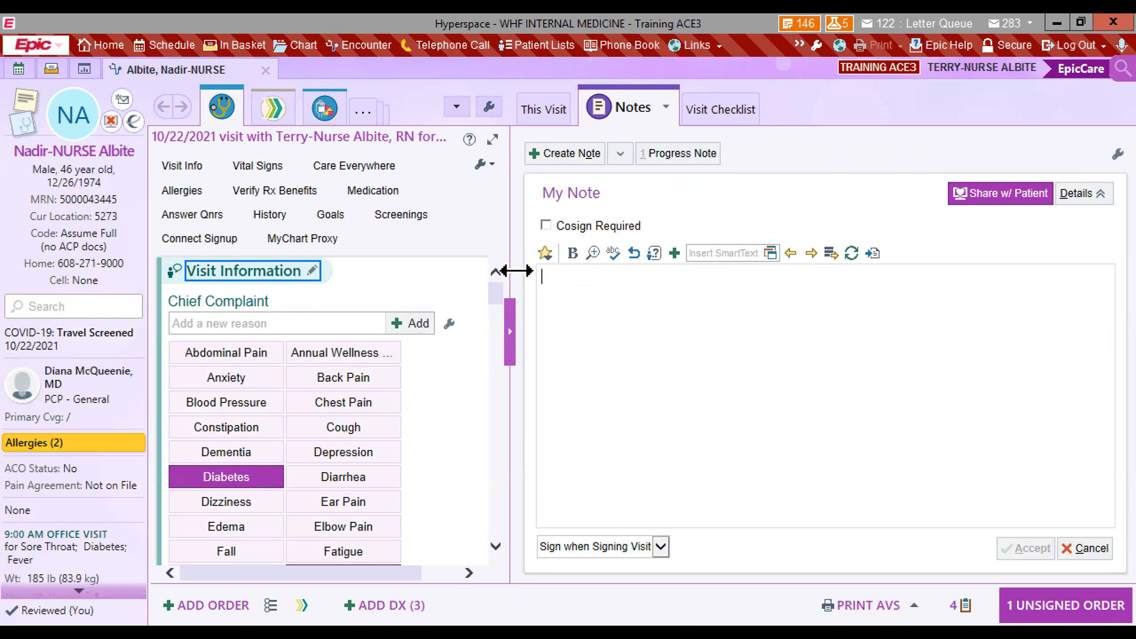
type(".clj")
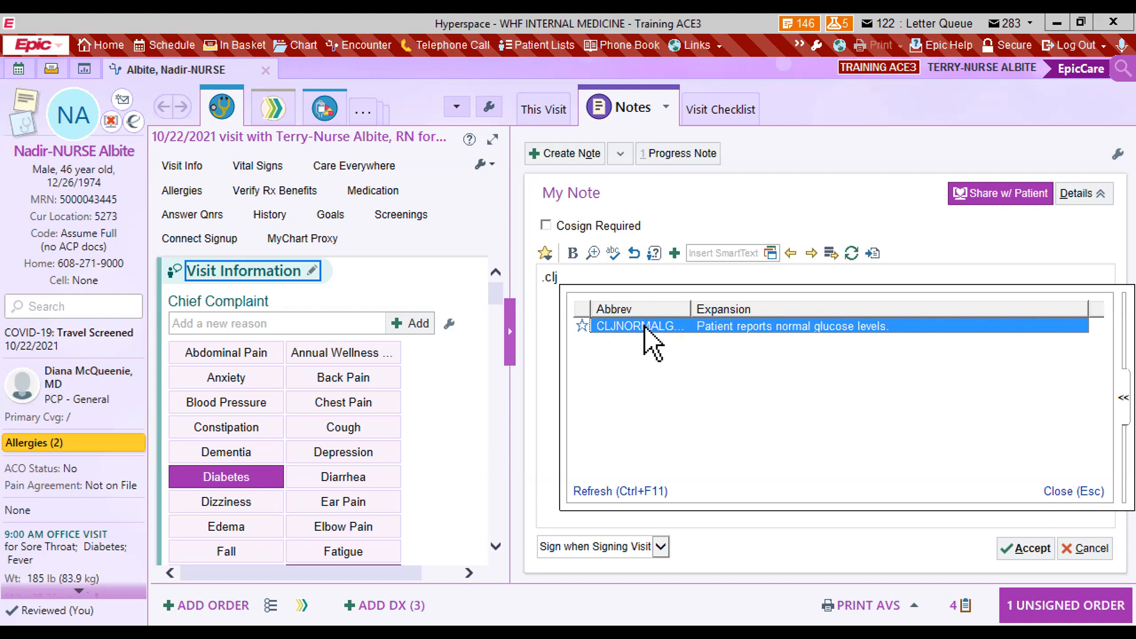
key("Return")
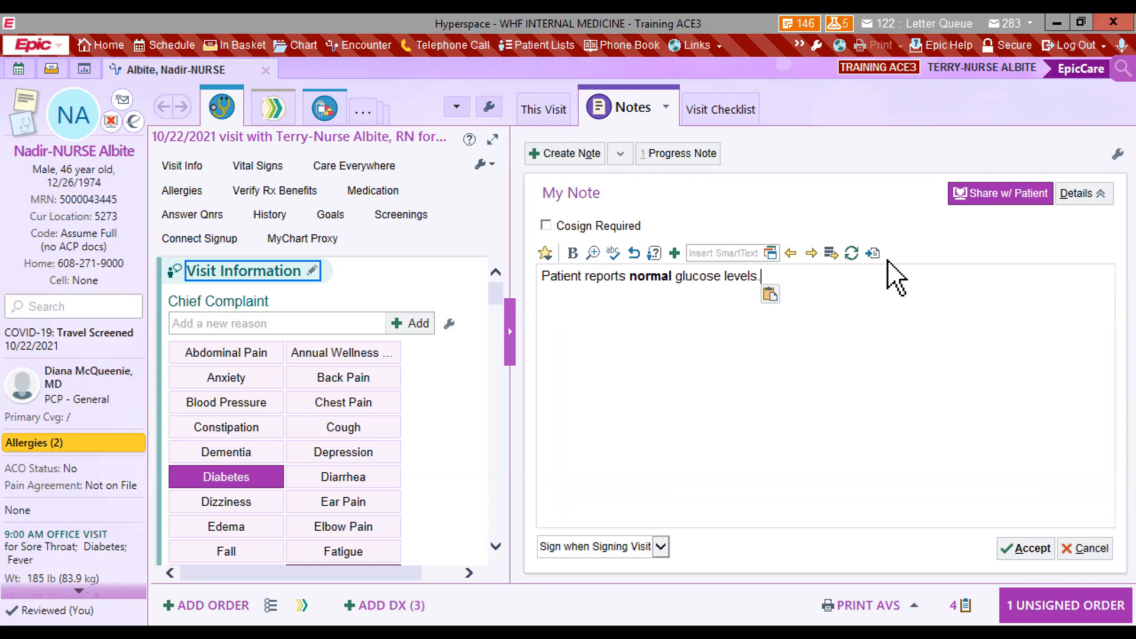
Erase the inserted sentence and add the CLJNORMALGLUCOSE SmartPhrase to the note again from the SmartLink/Phrase Butler.
key("BackSpace")
key("BackSpace")
key("BackSpace")
key("BackSpace")
key("BackSpace")
key("BackSpace")
key("BackSpace")
key("BackSpace")
key("BackSpace")
key("BackSpace")
key("BackSpace")
key("BackSpace")
key("BackSpace")
key("BackSpace")
key("BackSpace")
key("BackSpace")
key("BackSpace")
key("BackSpace")
key("BackSpace")
key("BackSpace")
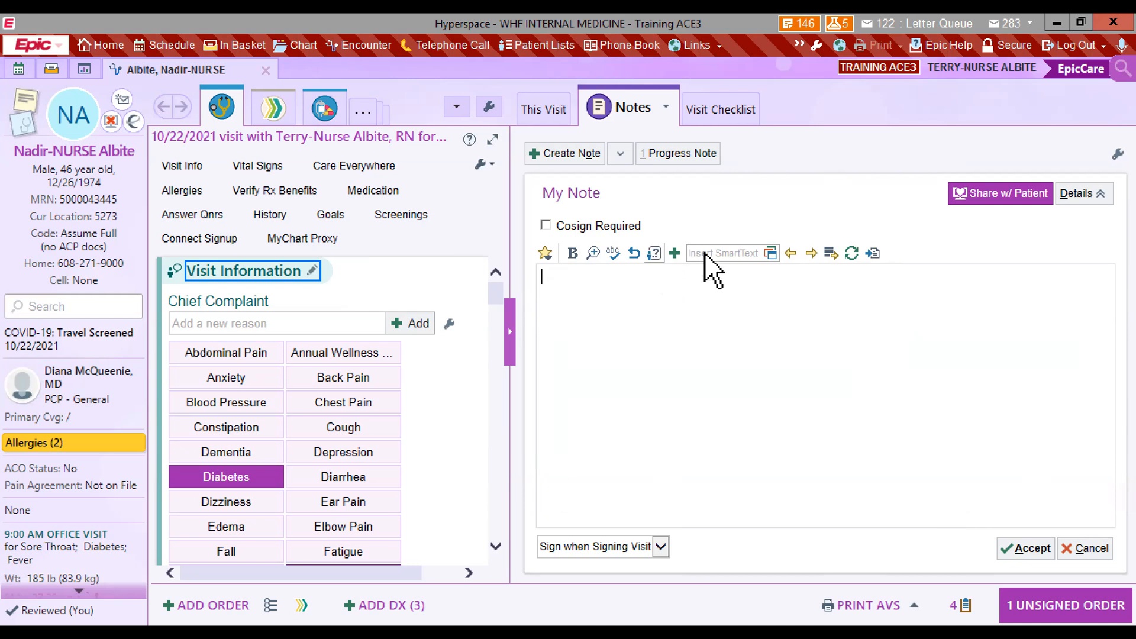
left_click(654, 254)
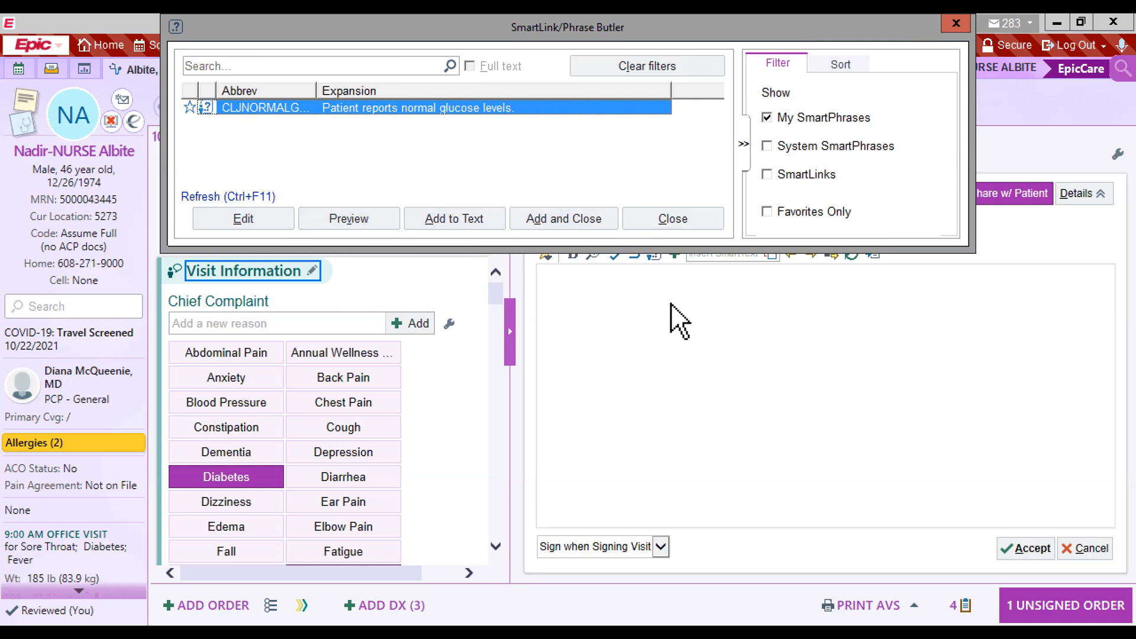
left_click(586, 228)
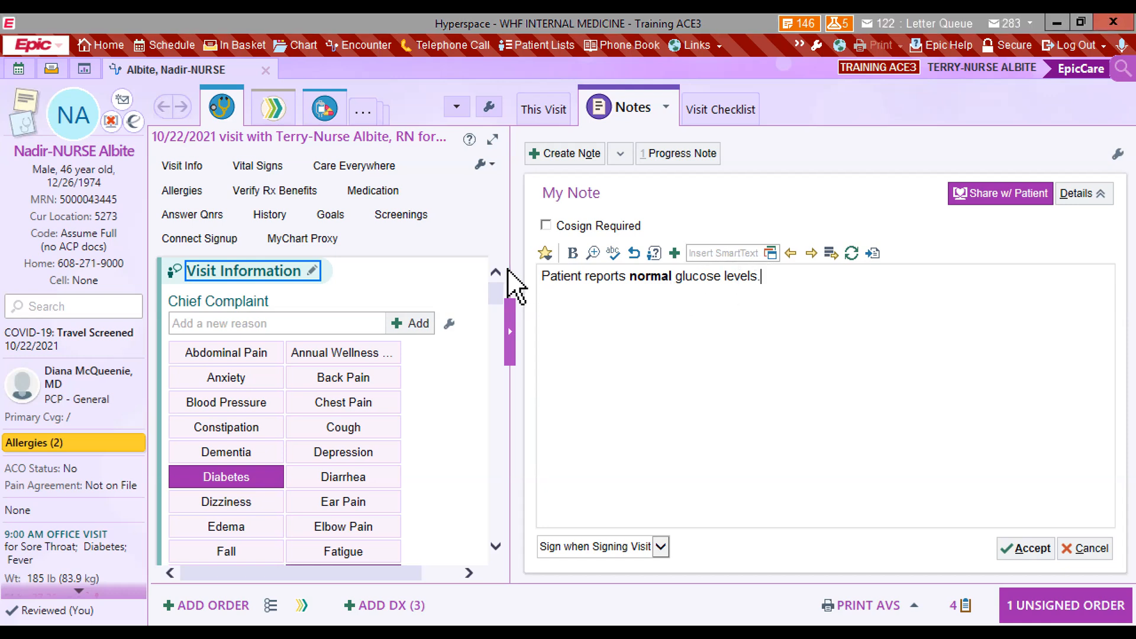
Clear all text from the progress note and turn off sharing it with the patient.
left_click_drag(763, 277, 510, 266)
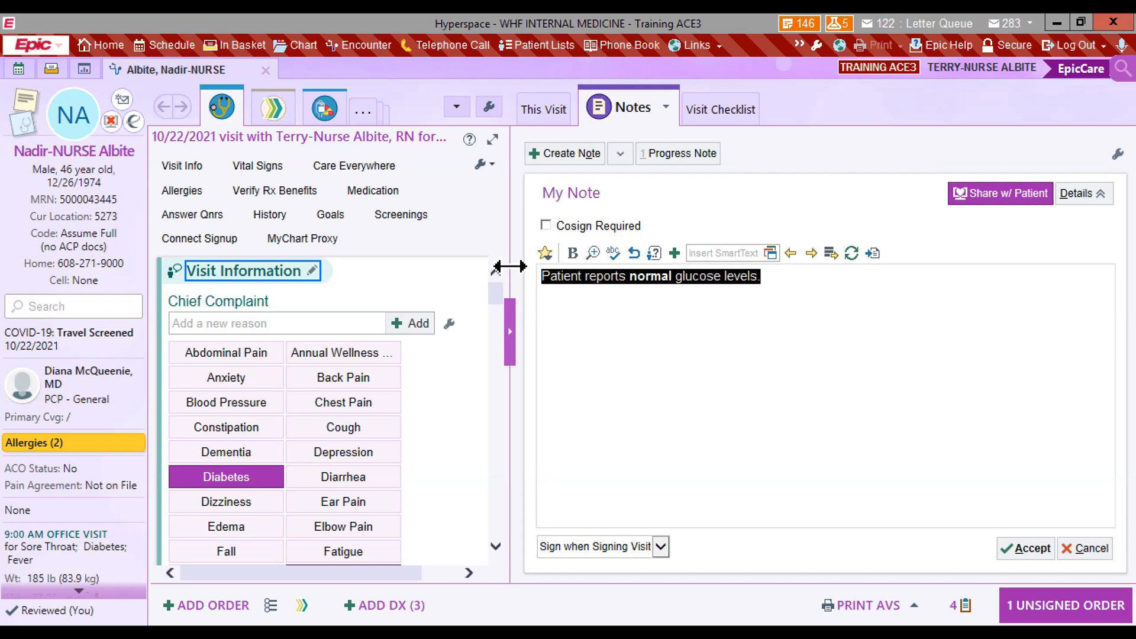
key("Delete")
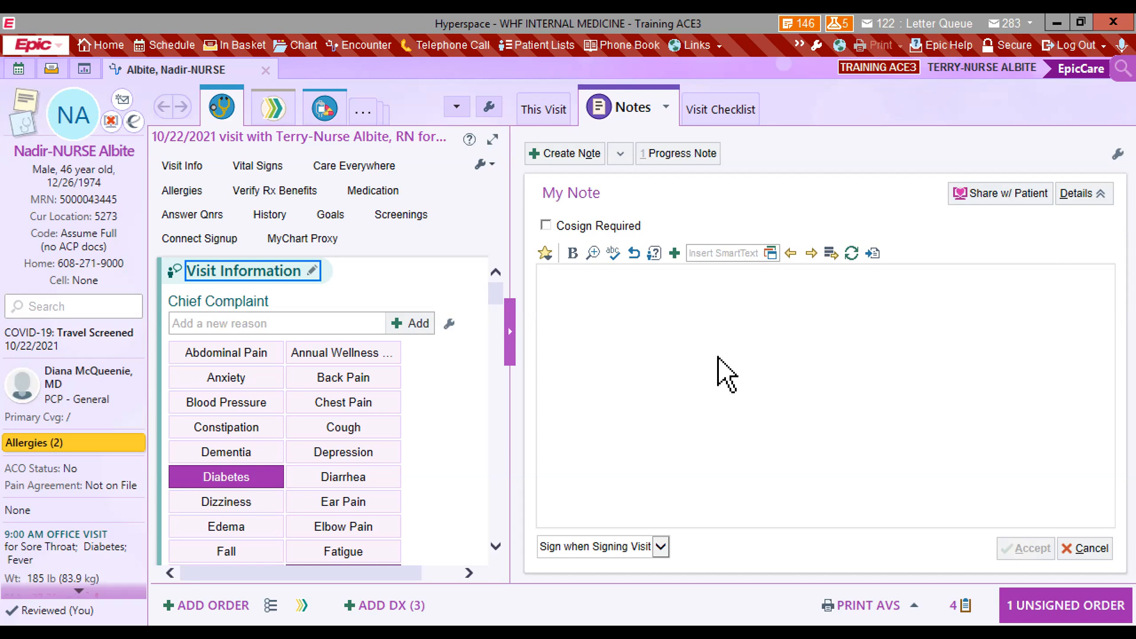
Insert the REASONFORNOTSHARING SmartPhrase in the note and choose "it is not permissible to share the note." as the reason.
left_click(589, 290)
type(".reason")
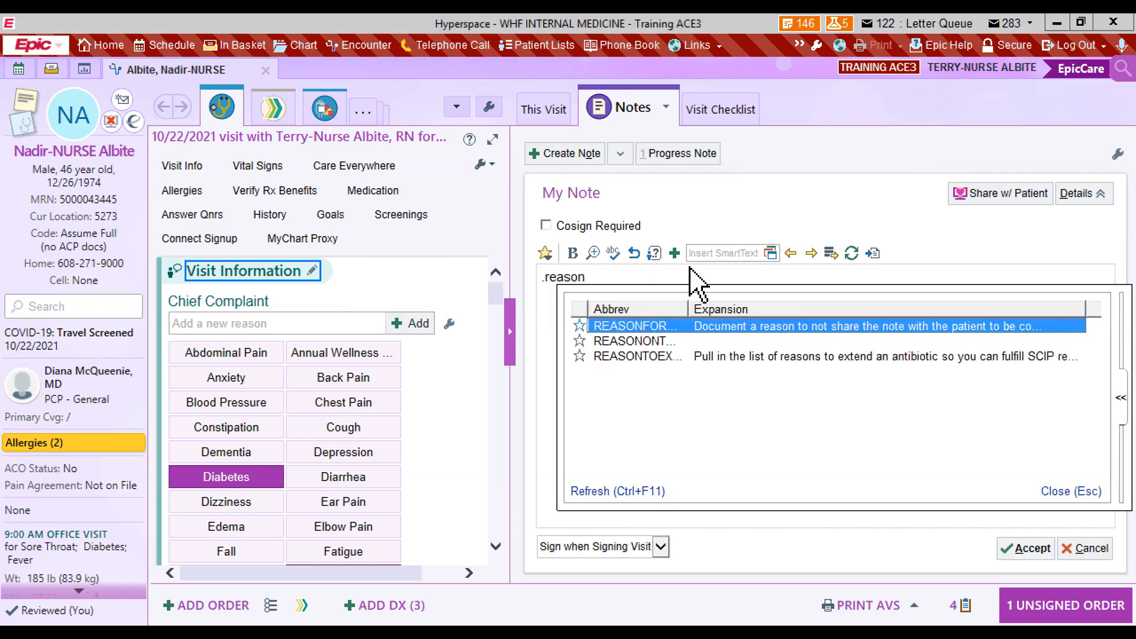
left_click_drag(687, 306, 792, 308)
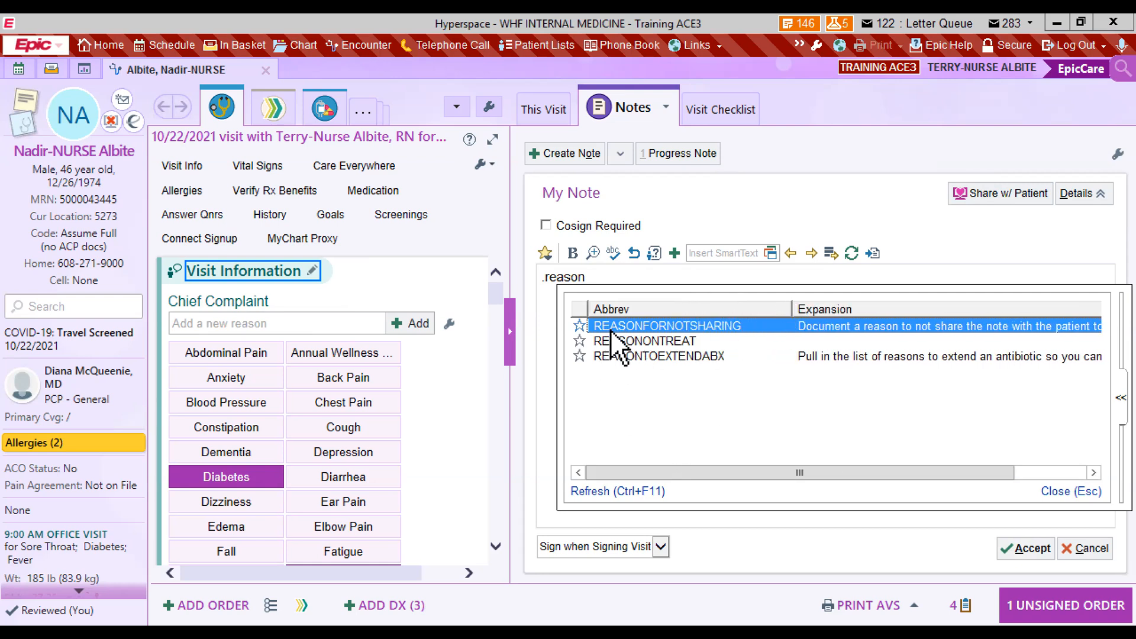
double_click(708, 328)
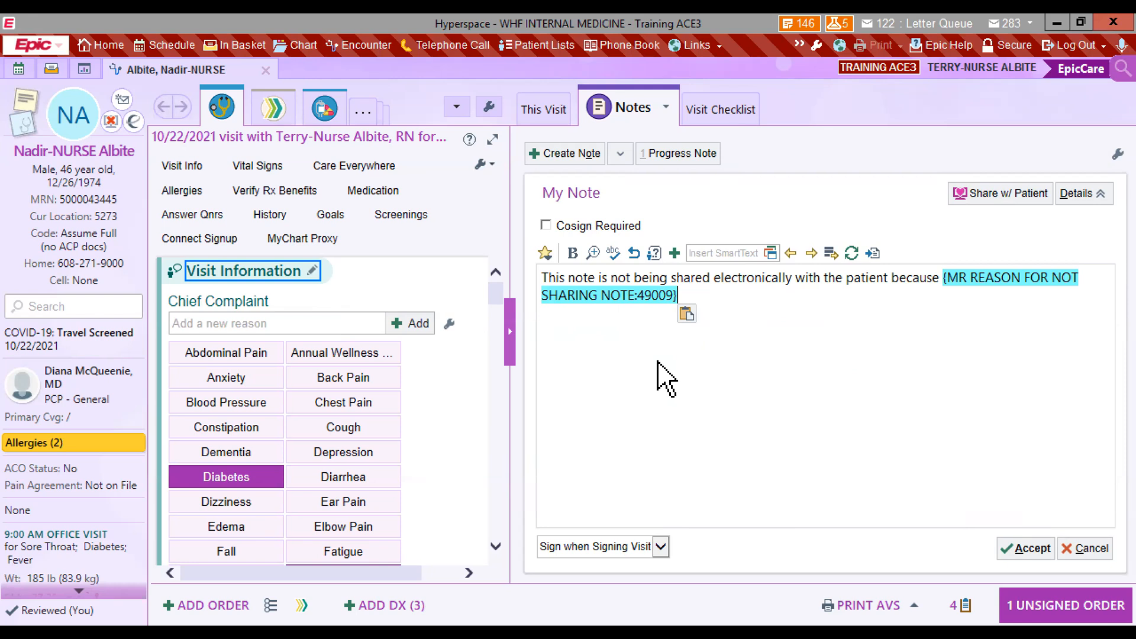
left_click(545, 278)
key("F2")
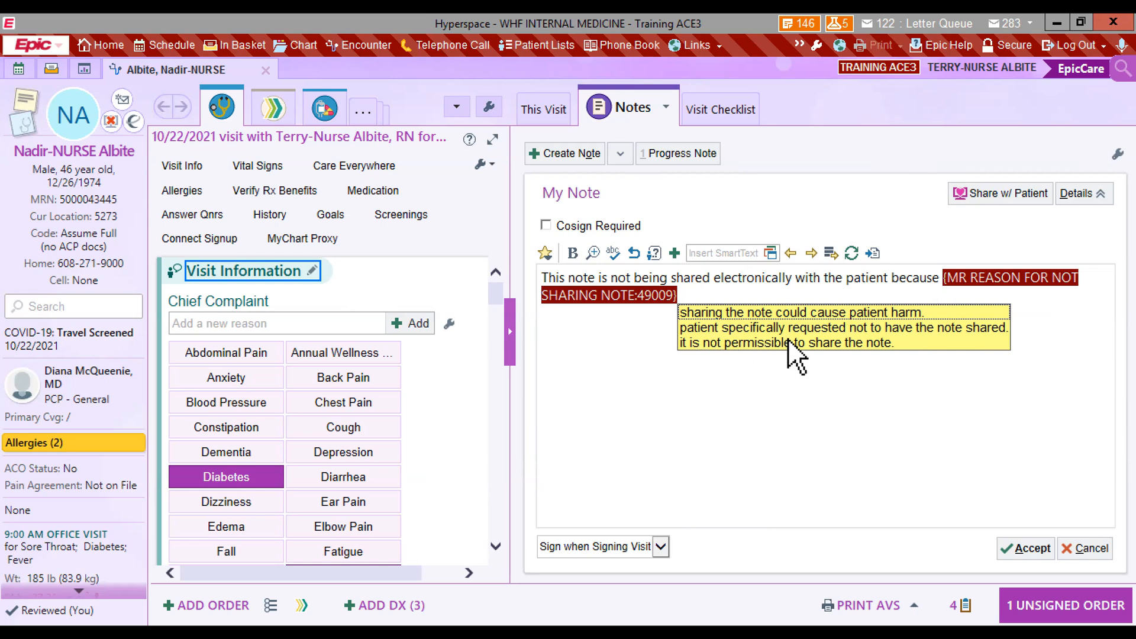
left_click(742, 344)
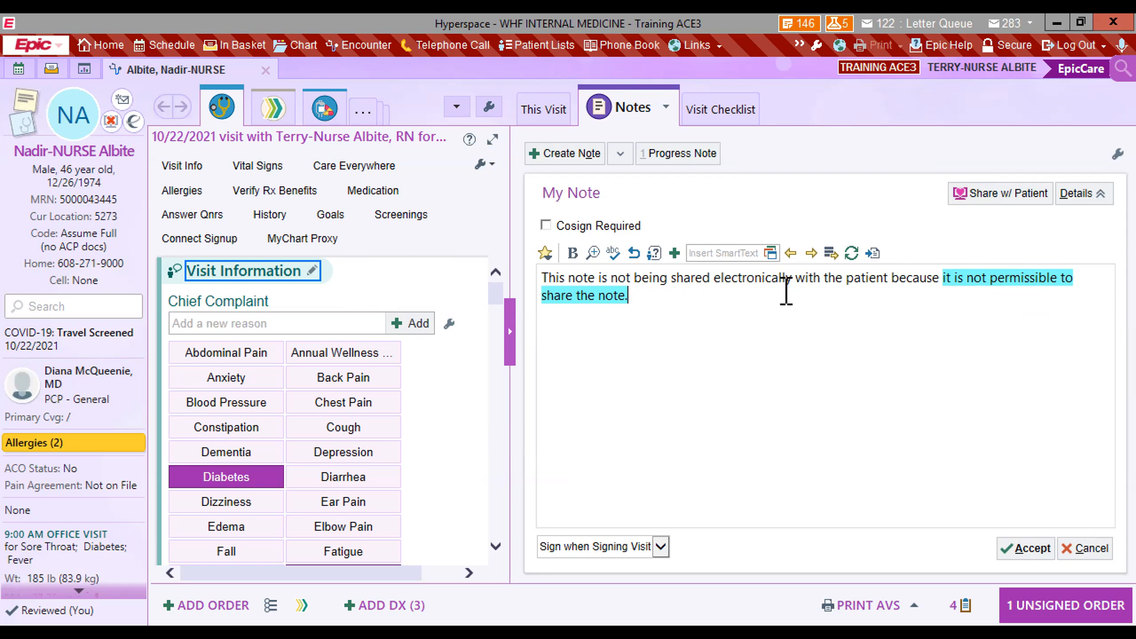
Delete the non-sharing statement from the note and turn sharing with the patient back on.
key("shift+Up")
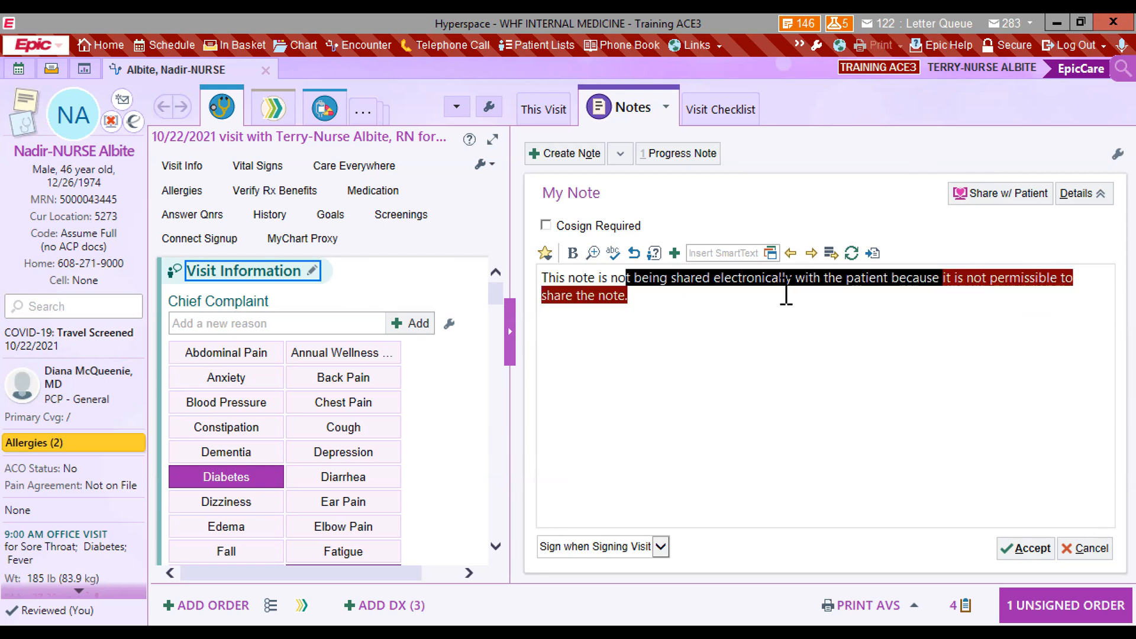
key("BackSpace")
key("BackSpace")
key("BackSpace")
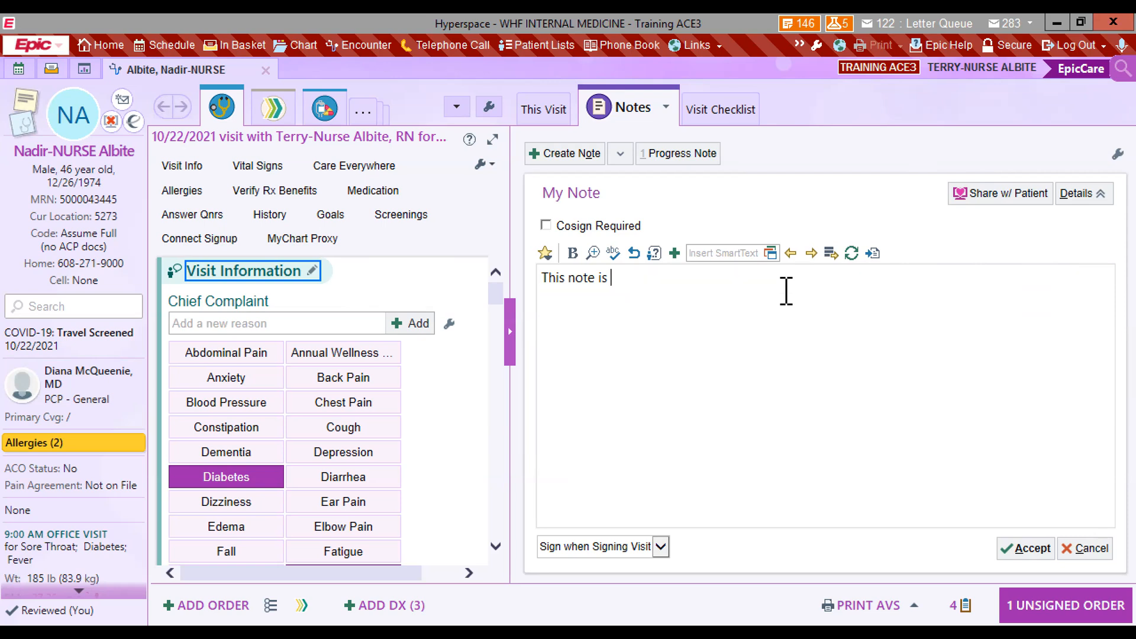
key("BackSpace")
key("BackSpace")
key("BackSpace")
key("BackSpace")
key("BackSpace")
key("BackSpace")
key("BackSpace")
key("BackSpace")
key("BackSpace")
key("BackSpace")
key("BackSpace")
key("BackSpace")
key("BackSpace")
left_click(995, 199)
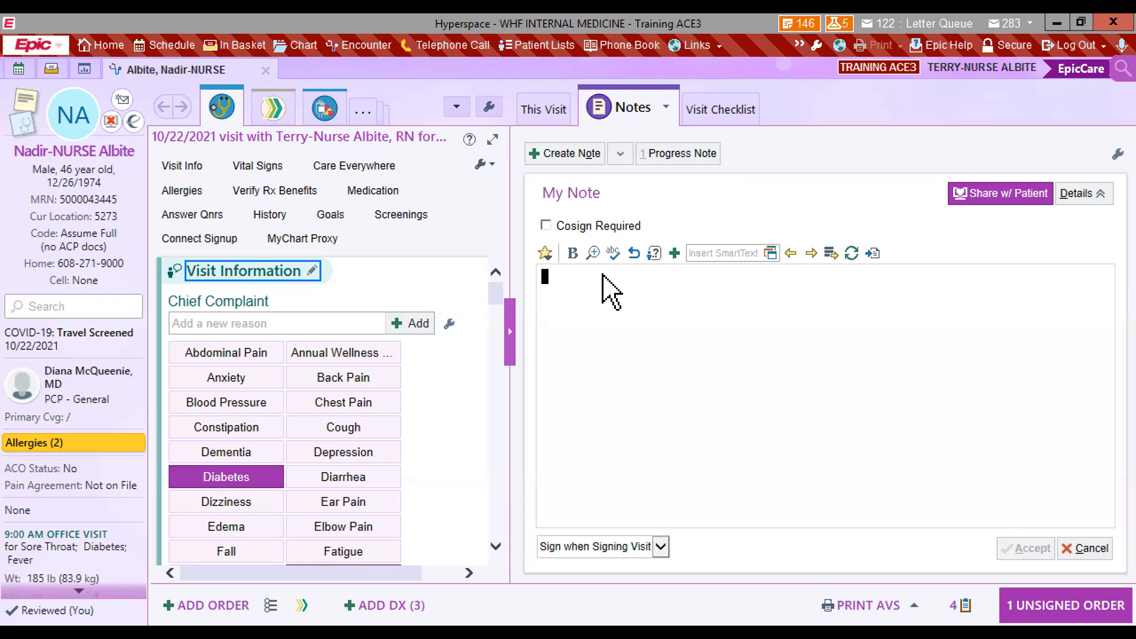
Search the SmartTexts for "med refill" from the progress note.
left_click(724, 251)
type("m")
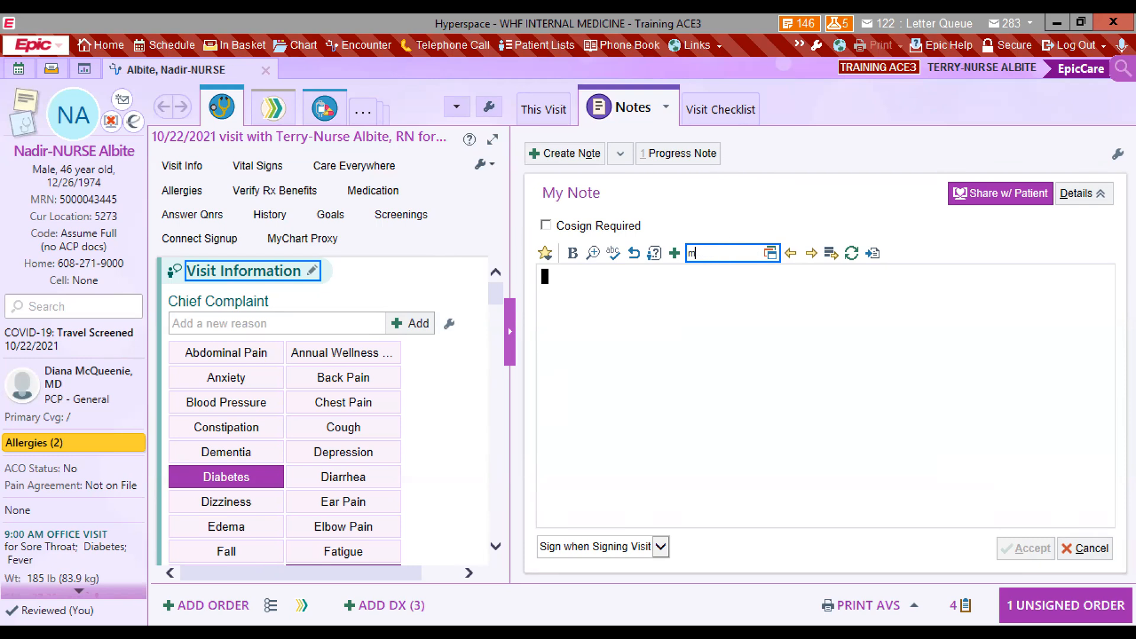
type("ed refill")
key("Return")
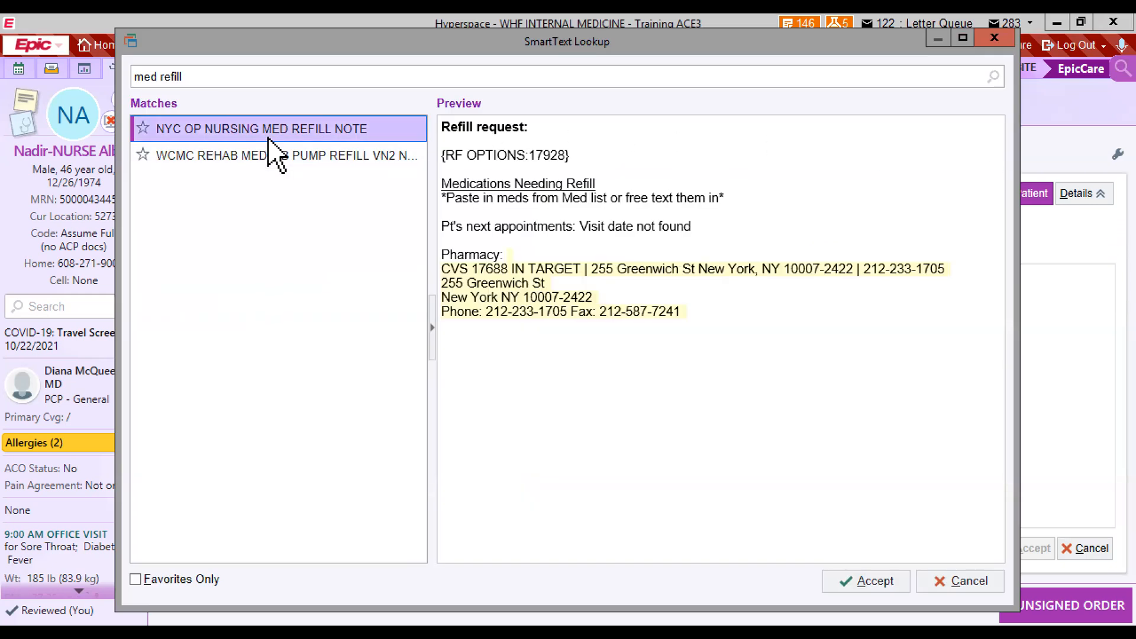
Search the SmartTexts for "specialty refill" and insert the RX SPECIALTY REFILL COORDINATION NOTE template into the progress note.
left_click_drag(184, 77, 58, 46)
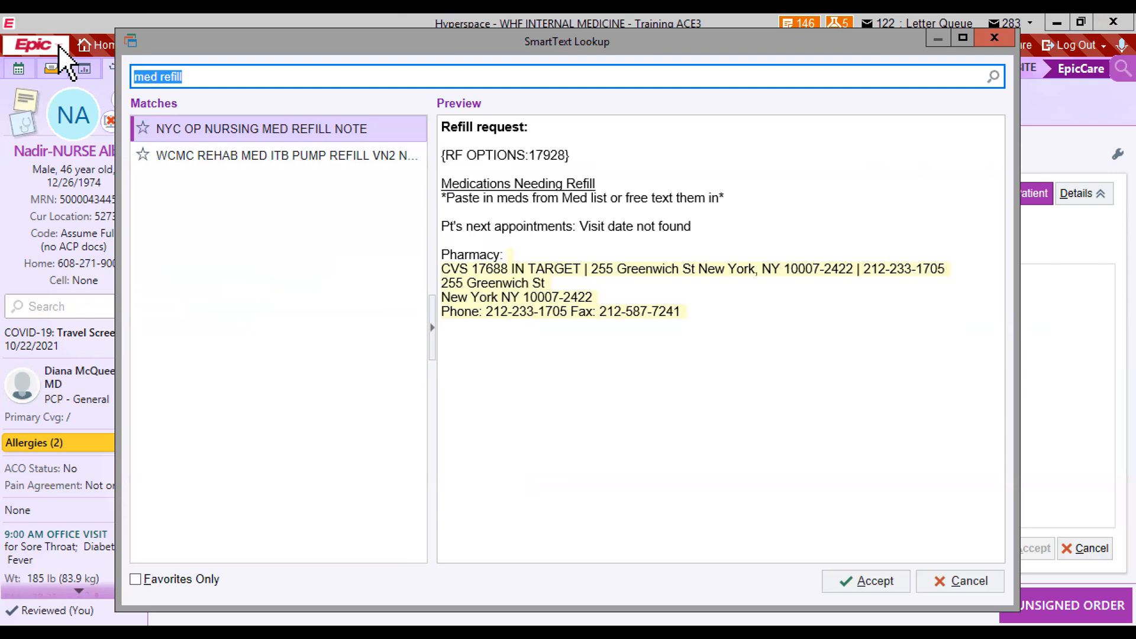
type("specialty rfill")
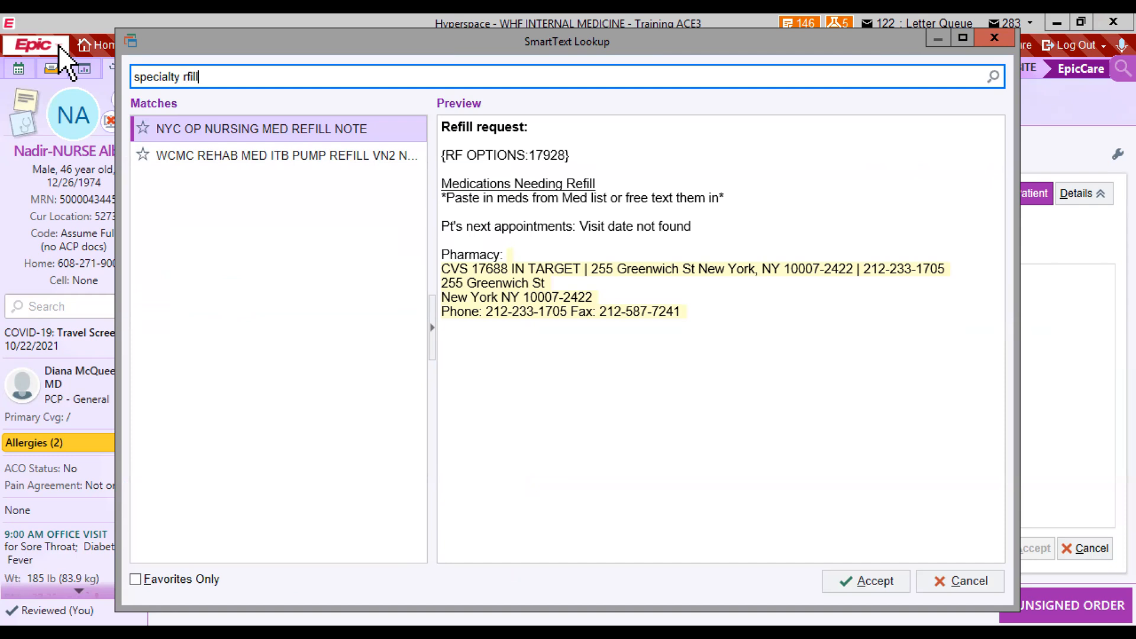
key("BackSpace")
key("BackSpace")
key("BackSpace")
key("BackSpace")
type("ef")
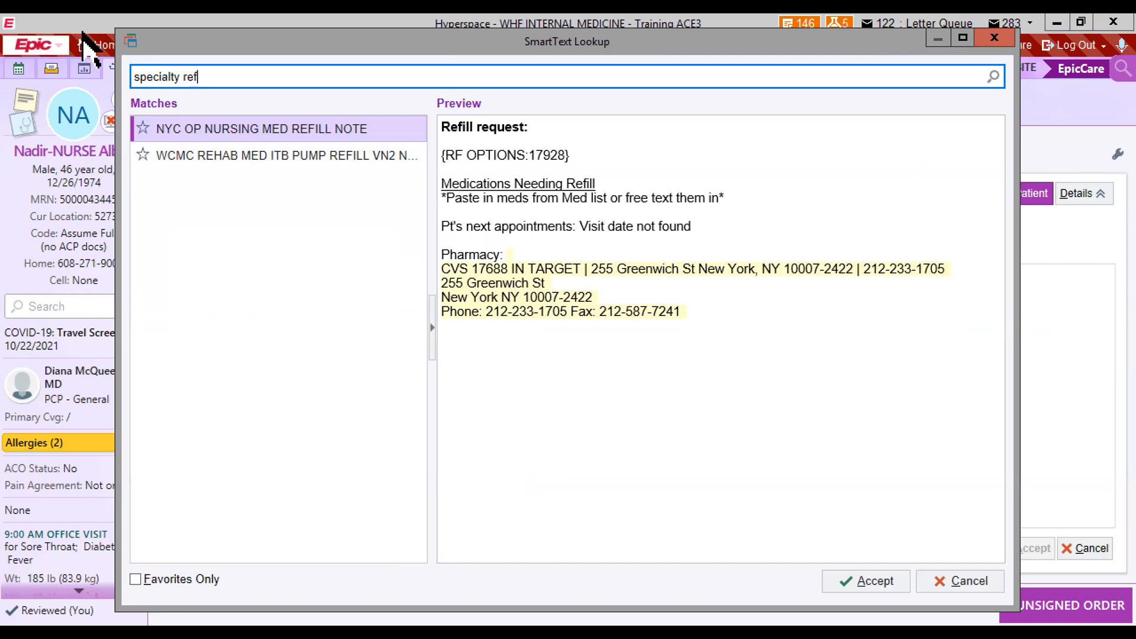
type("ill")
key("Return")
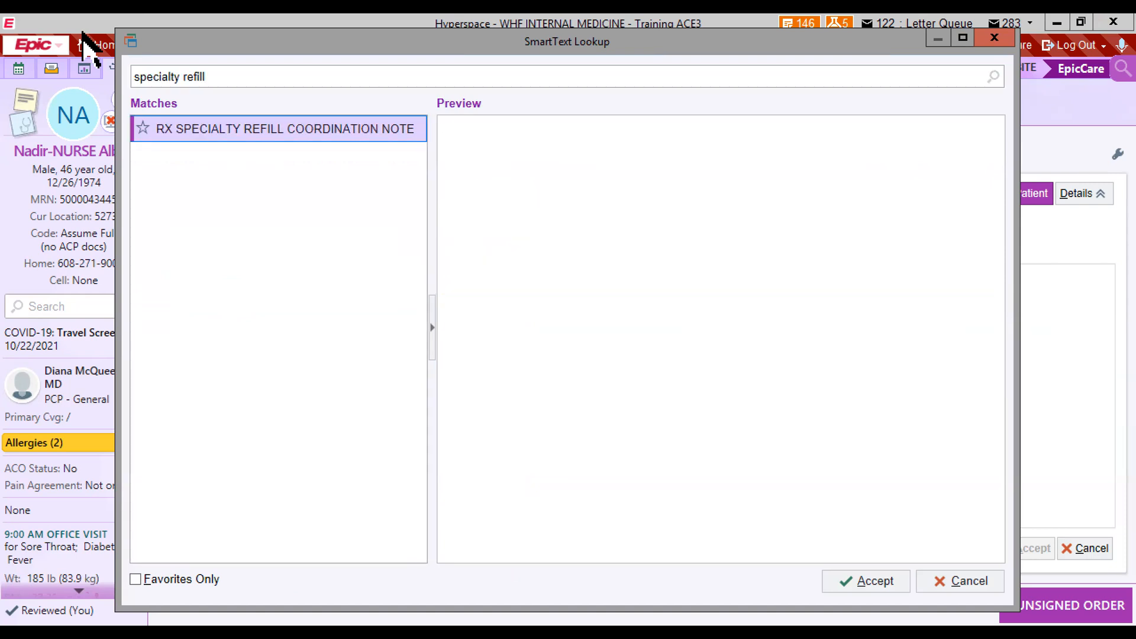
left_click(243, 129)
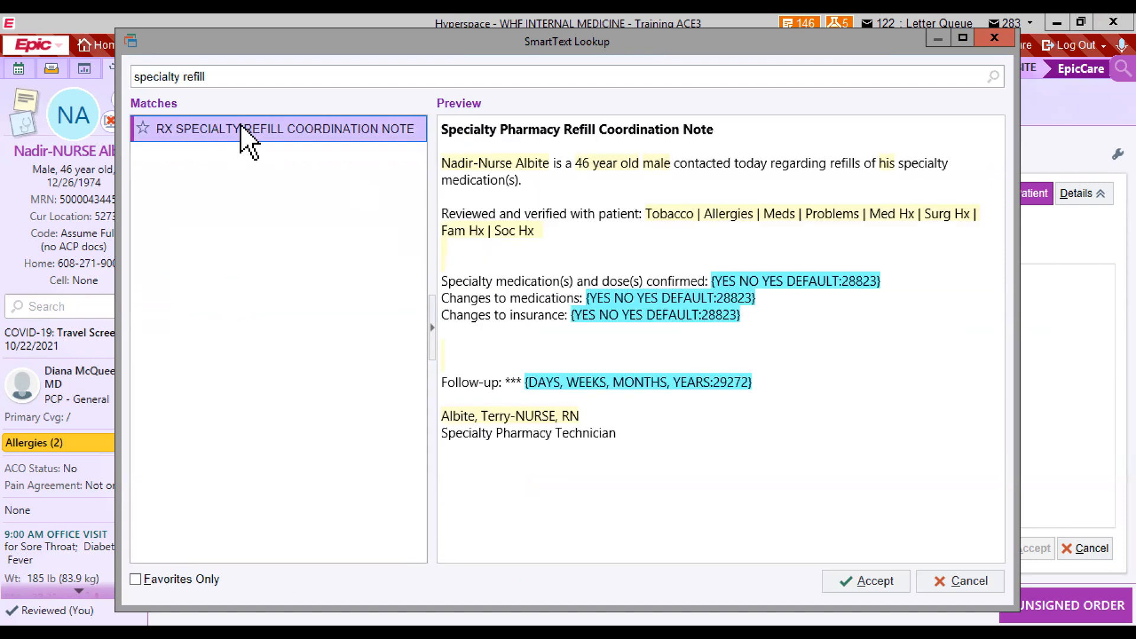
left_click(870, 588)
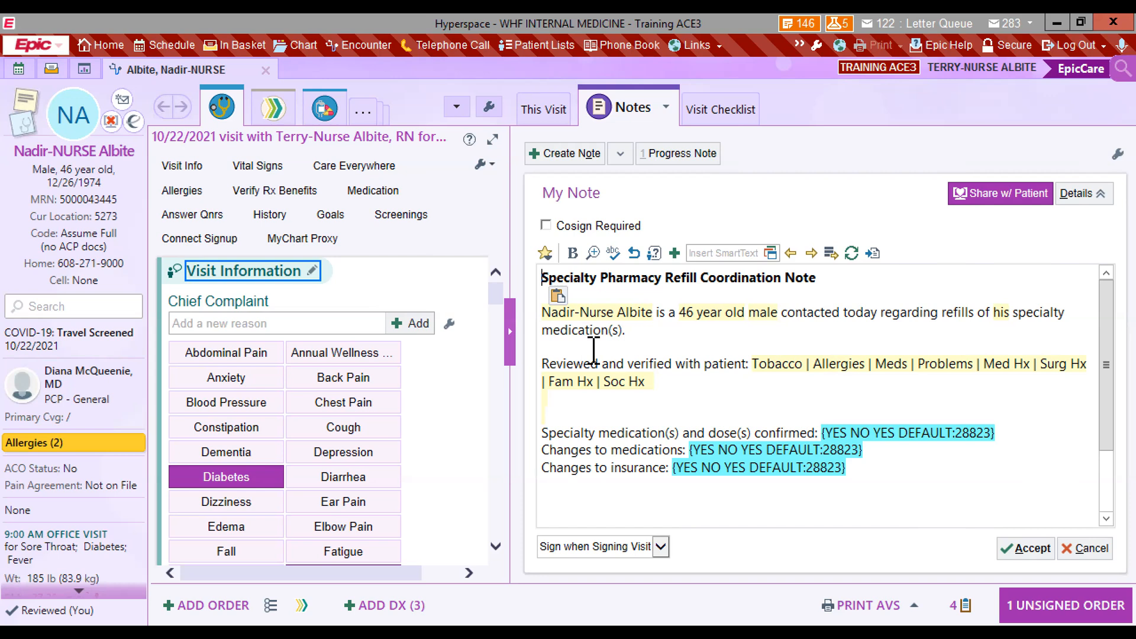
Answer yes for specialty medications and doses confirmed, and no for changes to medications and to insurance.
scroll(749, 201, "down", 2)
scroll(651, 331, "up", 2)
key("F2")
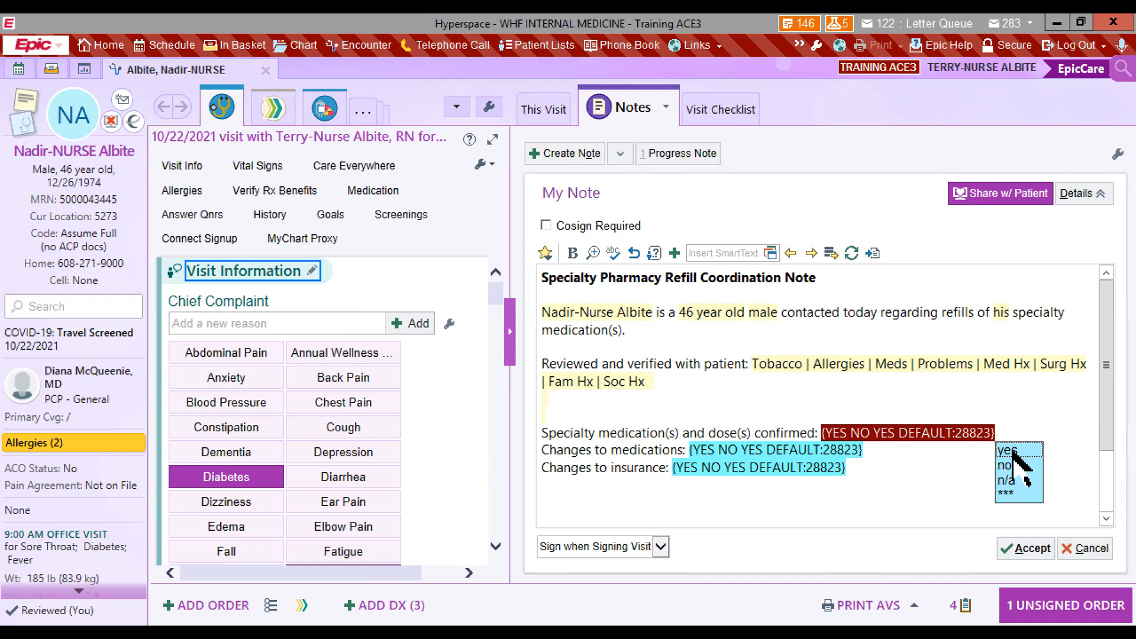
left_click(1013, 453)
left_click(1014, 452)
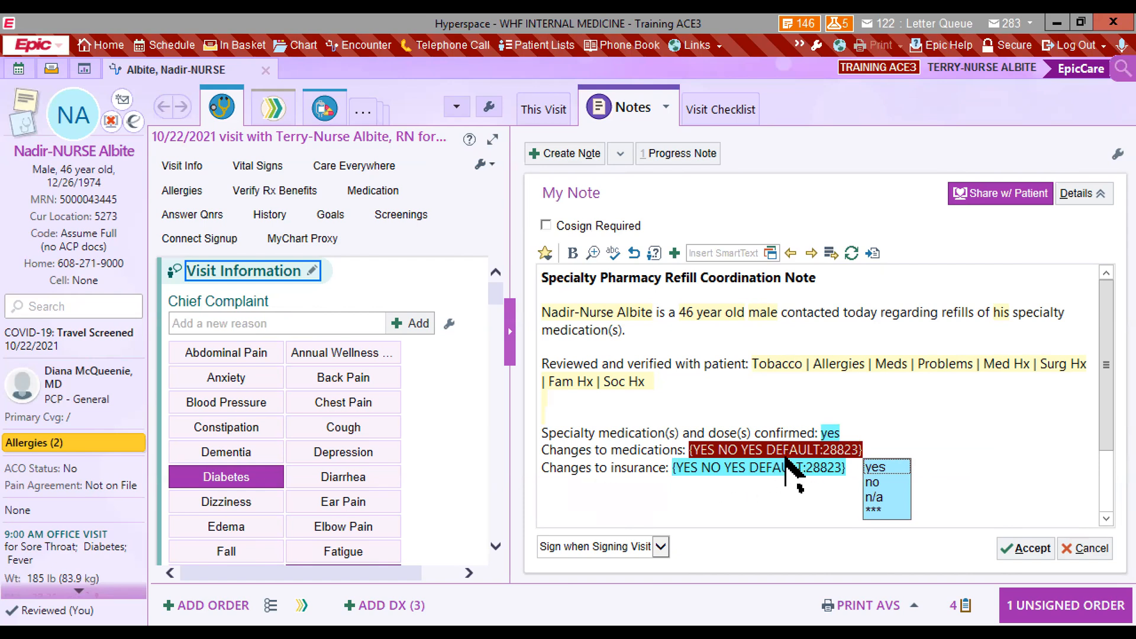
left_click(874, 483)
left_click(875, 483)
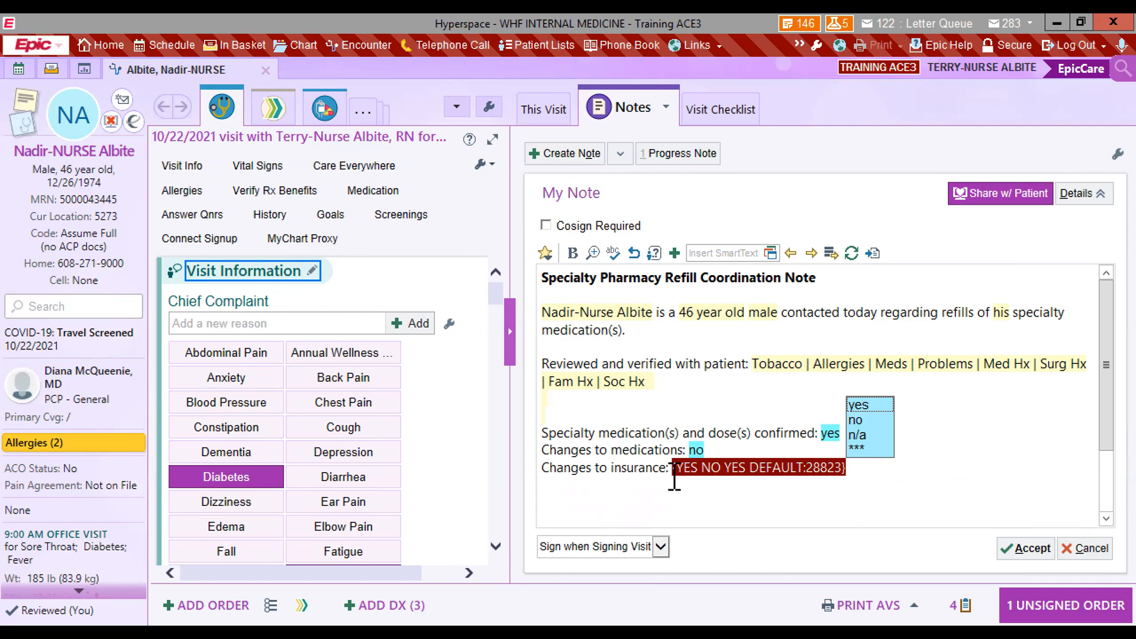
left_click(857, 422)
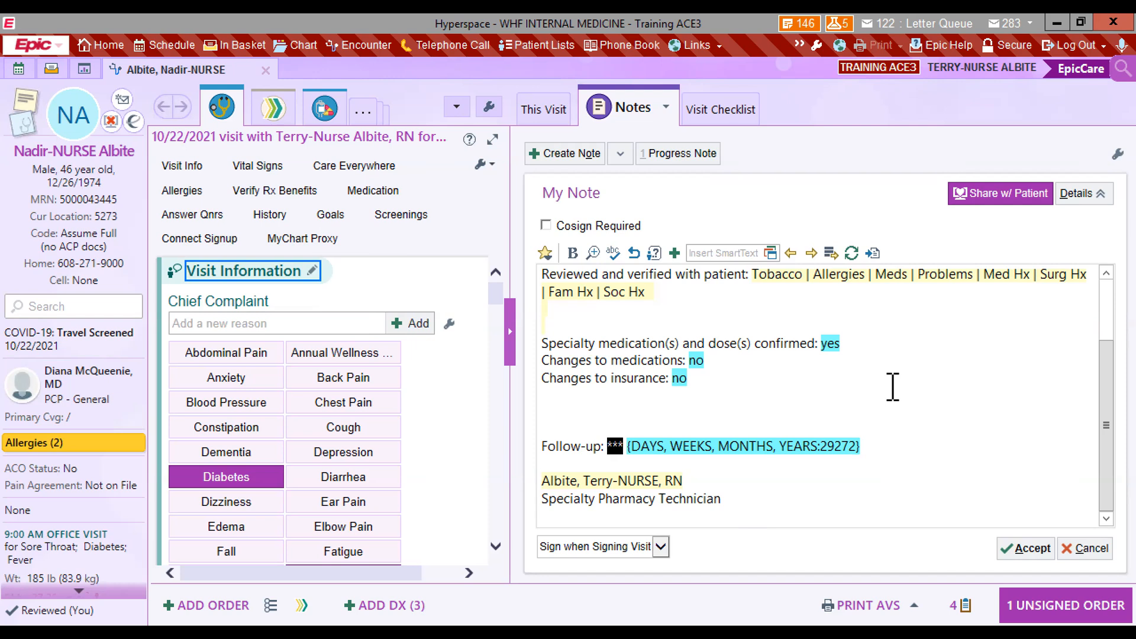
Set the note's follow-up interval to 3 month(s).
type("3")
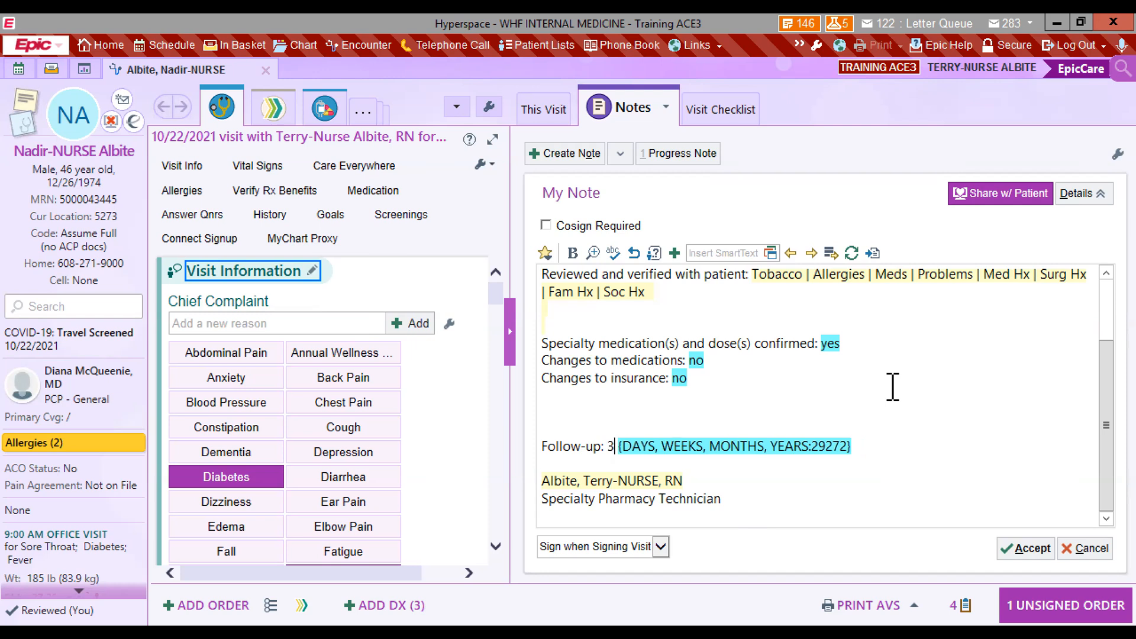
key("F2")
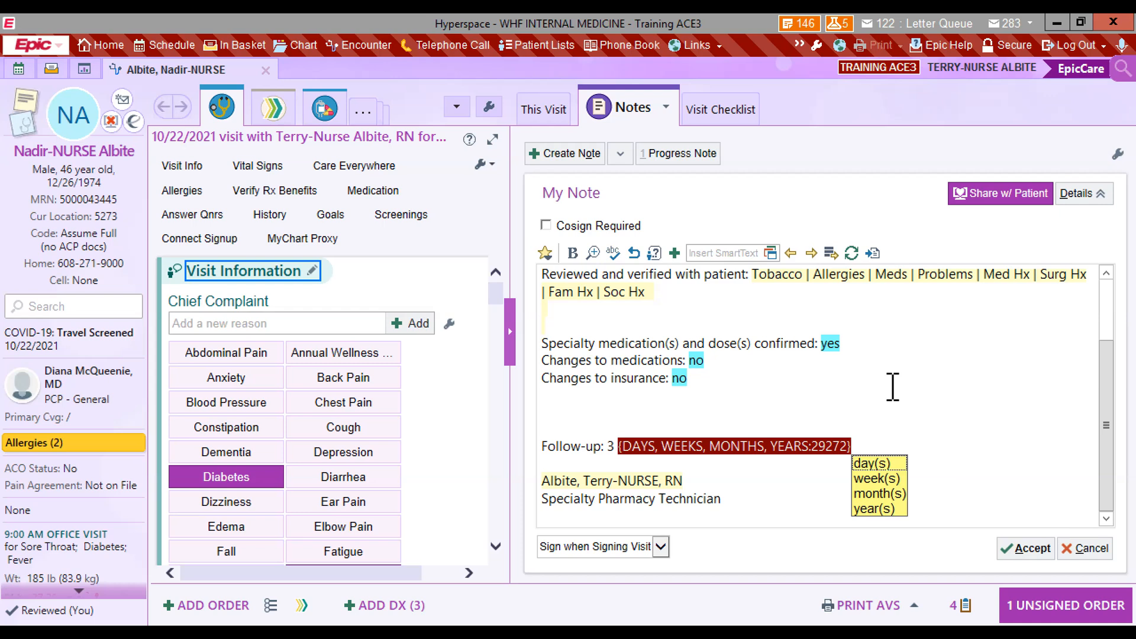
left_click(879, 493)
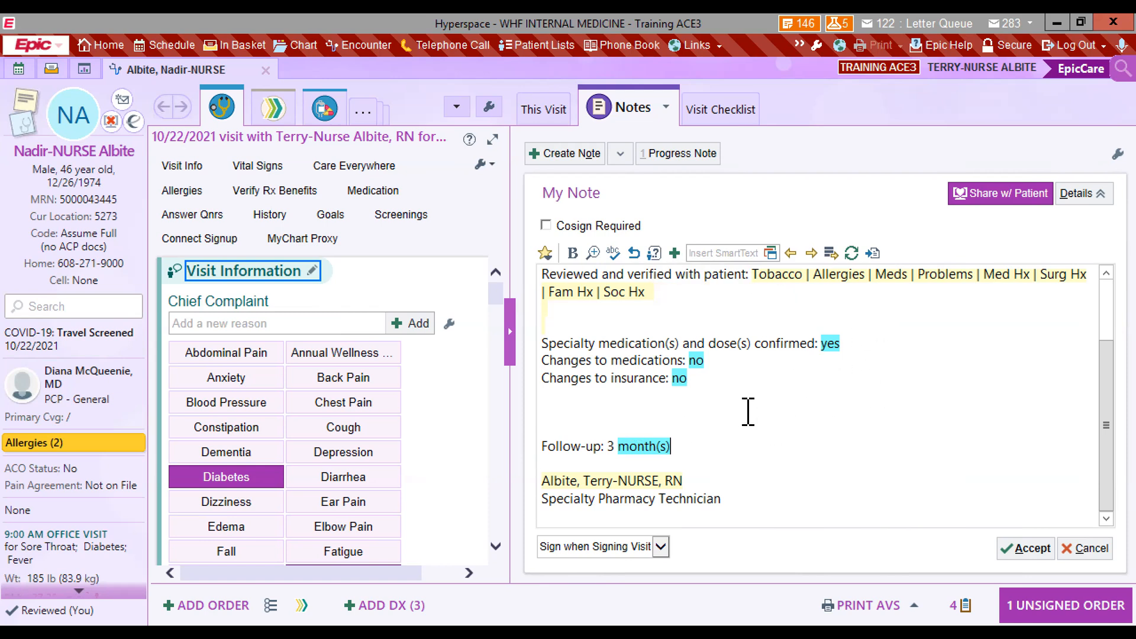
Add two lines of placeholder free text above the follow-up line and accept the progress note.
left_click(592, 411)
type("kjasdfjsdfjadlkjfajflkajd;lfadsjksdajfakjf")
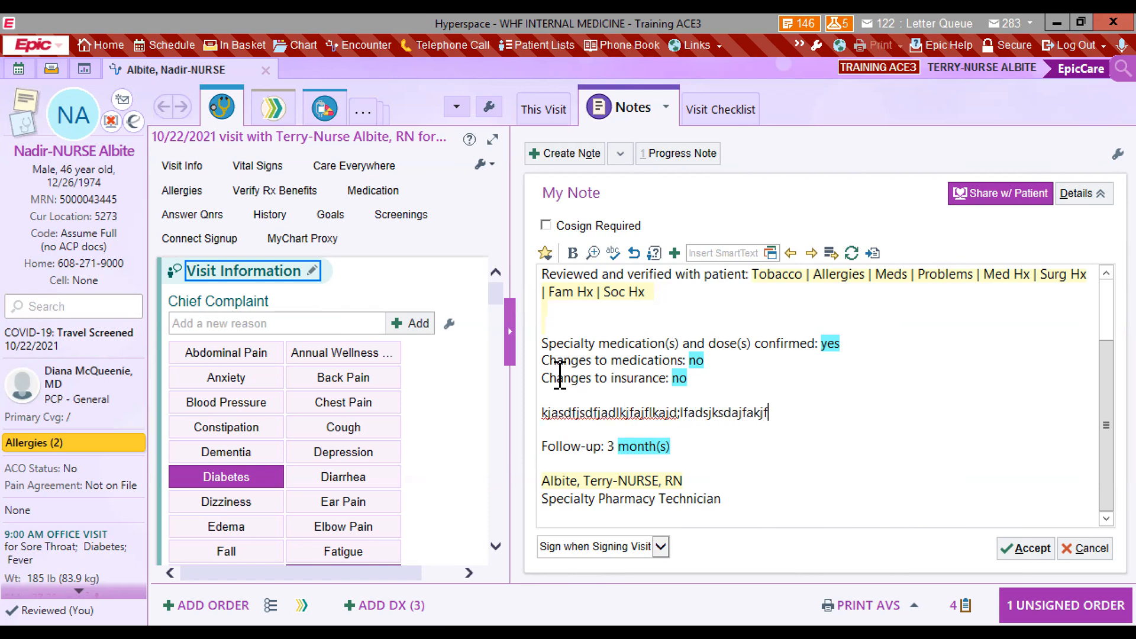
key("Return")
type("osdajfkajsdkfjaskdfjlkasdjfklsajklfajsdfkj")
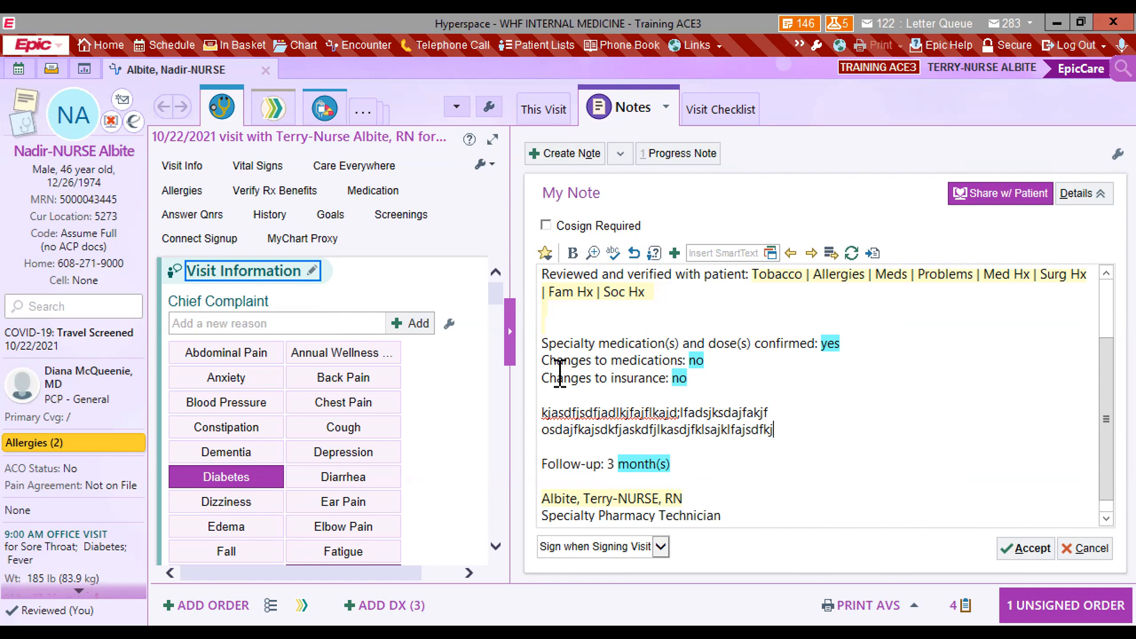
left_click(1026, 550)
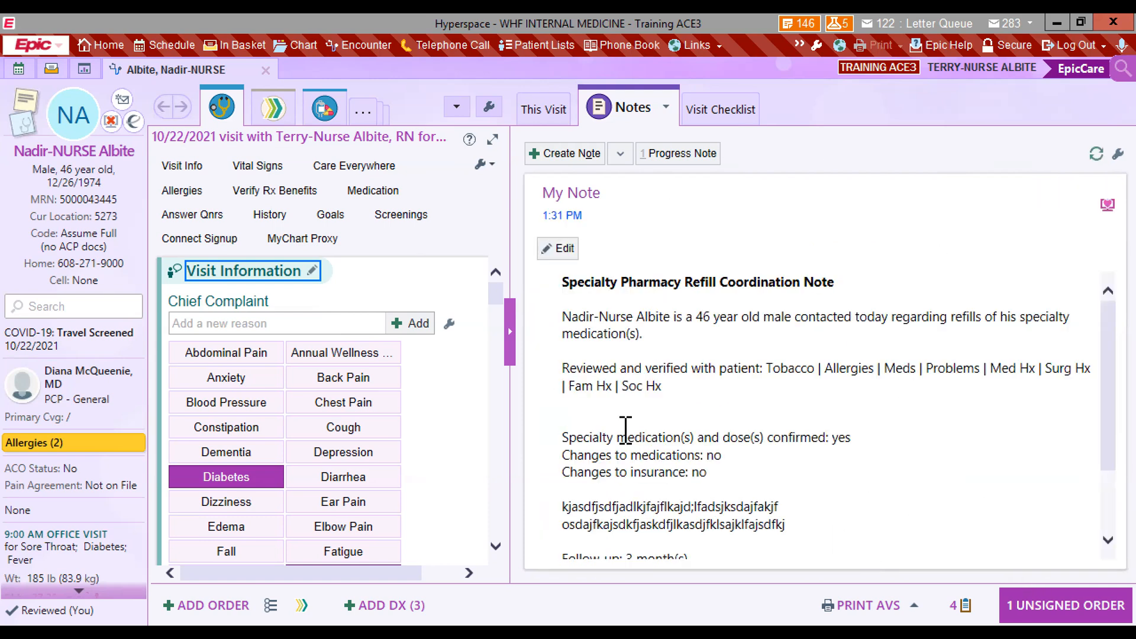
Reopen and delete the Specialty Pharmacy Refill Coordination Note, and hide deleted notes from the list.
left_click(564, 248)
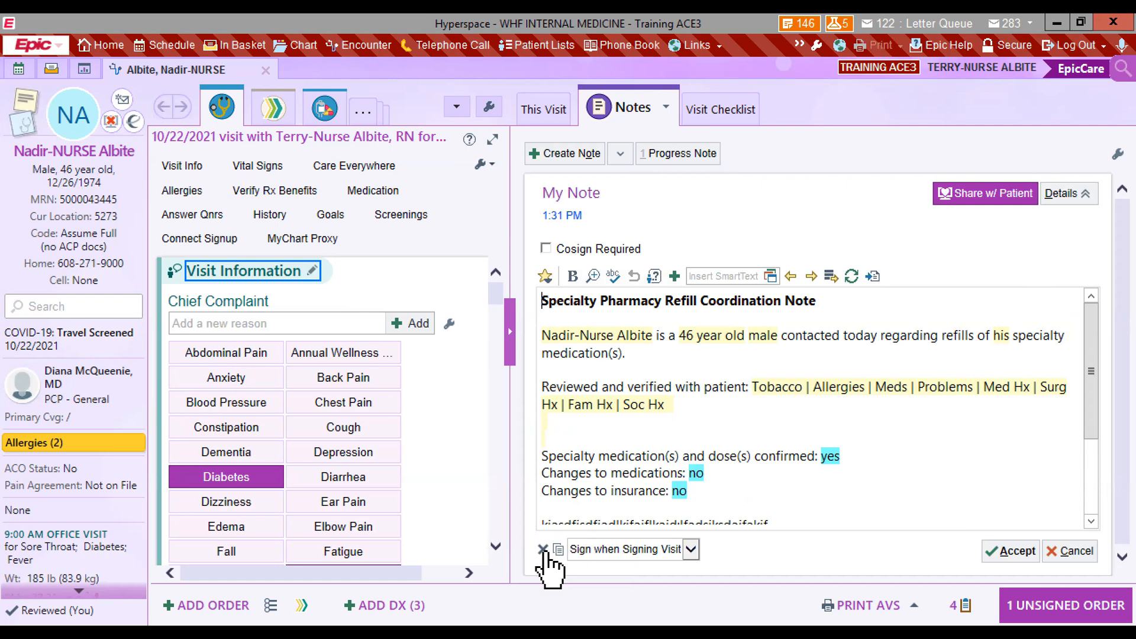
left_click(543, 550)
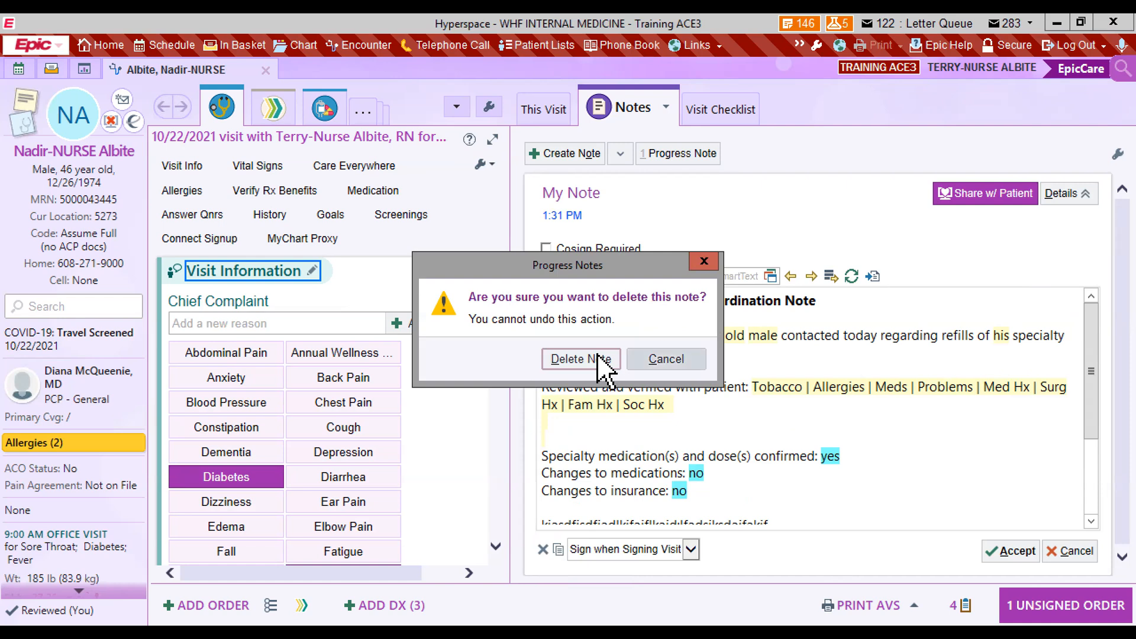
key("Return")
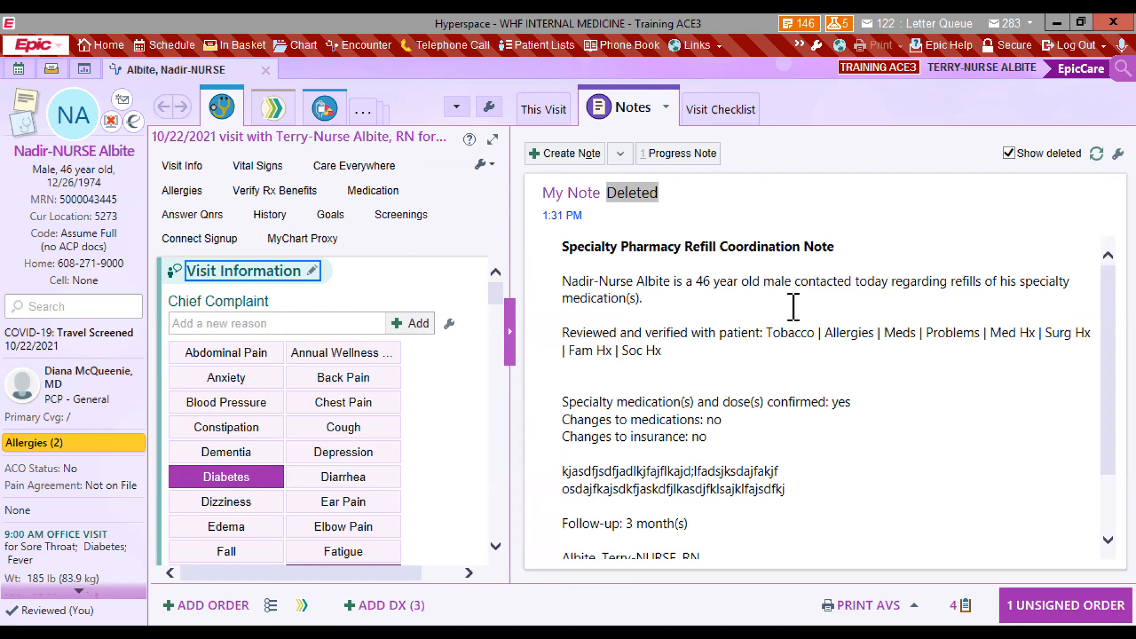
left_click(1009, 154)
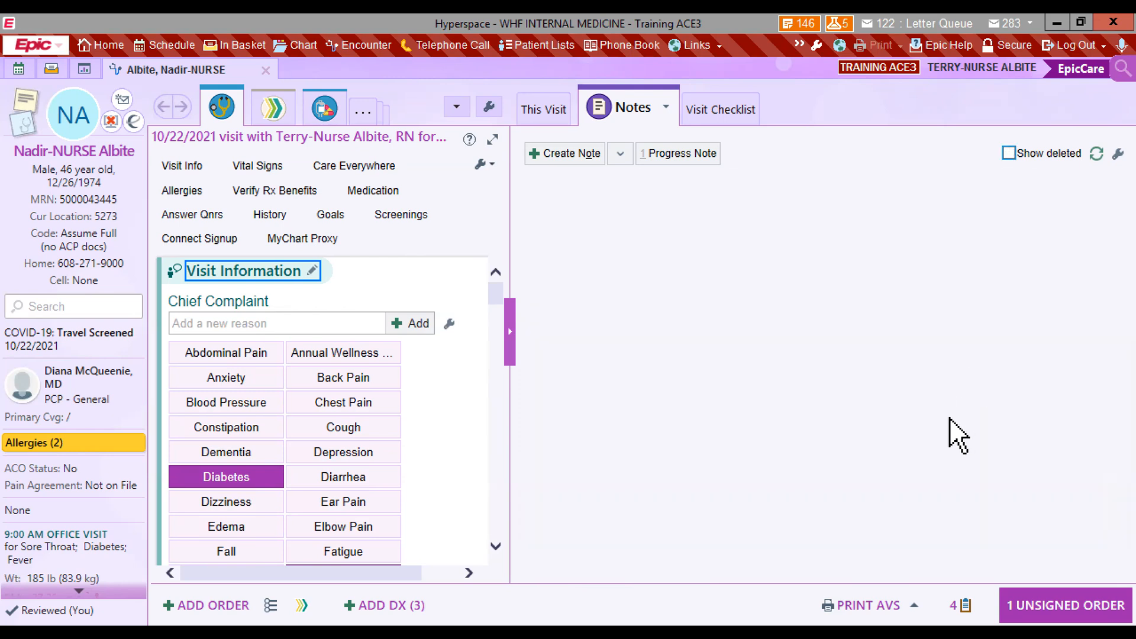
Create a new note and insert the RX SPECIALTY REFILL COORDINATION NOTE template by searching SmartTexts for "specialty refill".
left_click(578, 159)
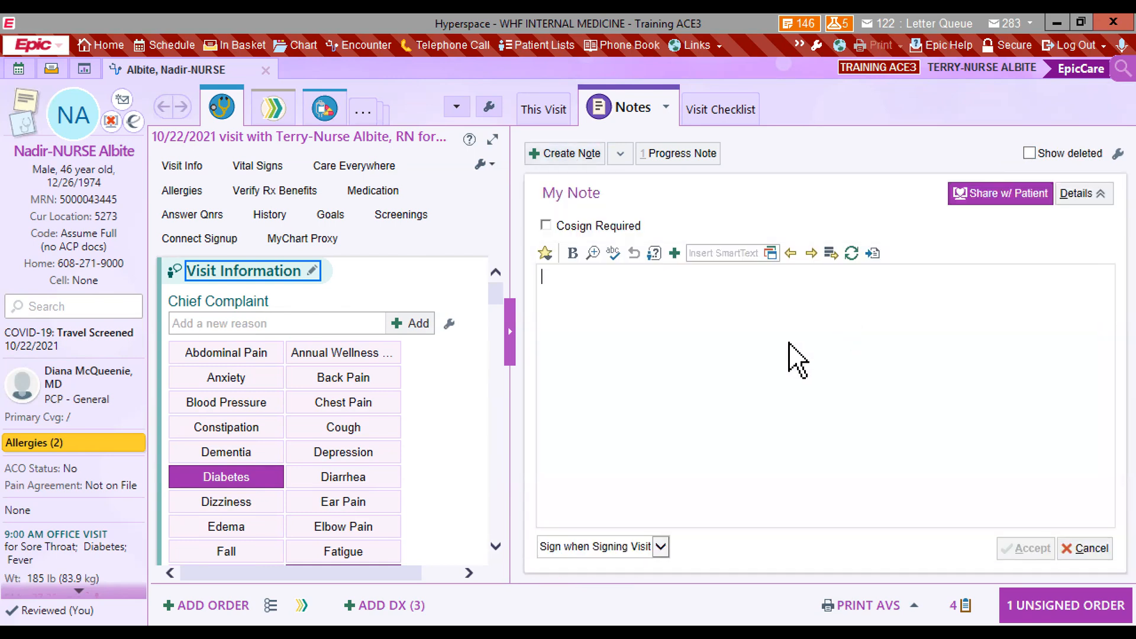
left_click(727, 254)
type("special")
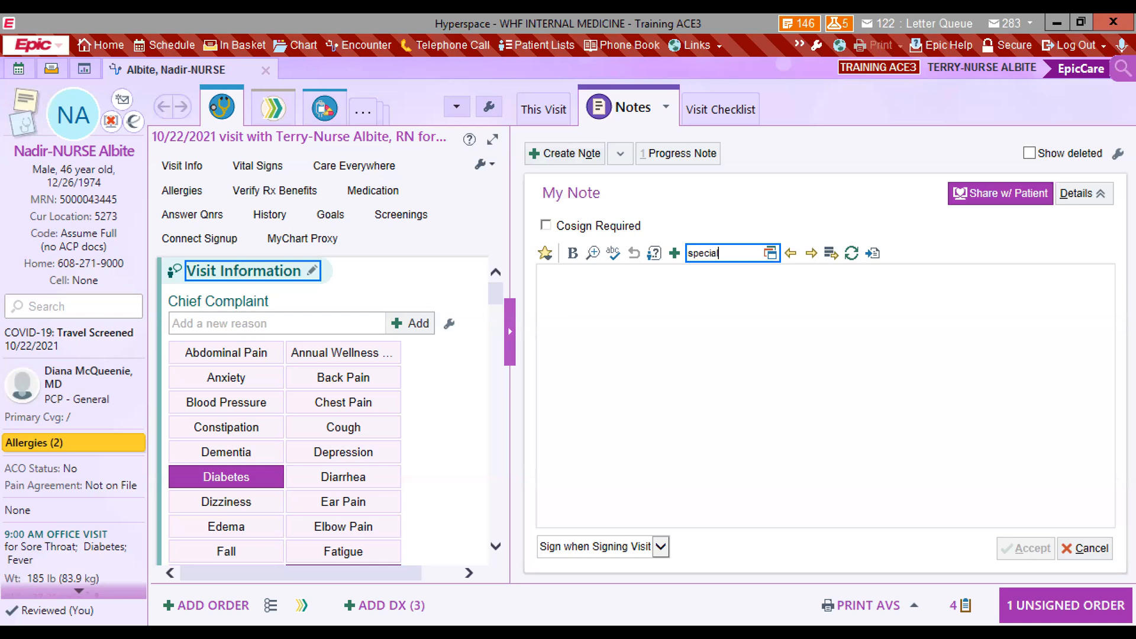
type("ty refill")
key("Return")
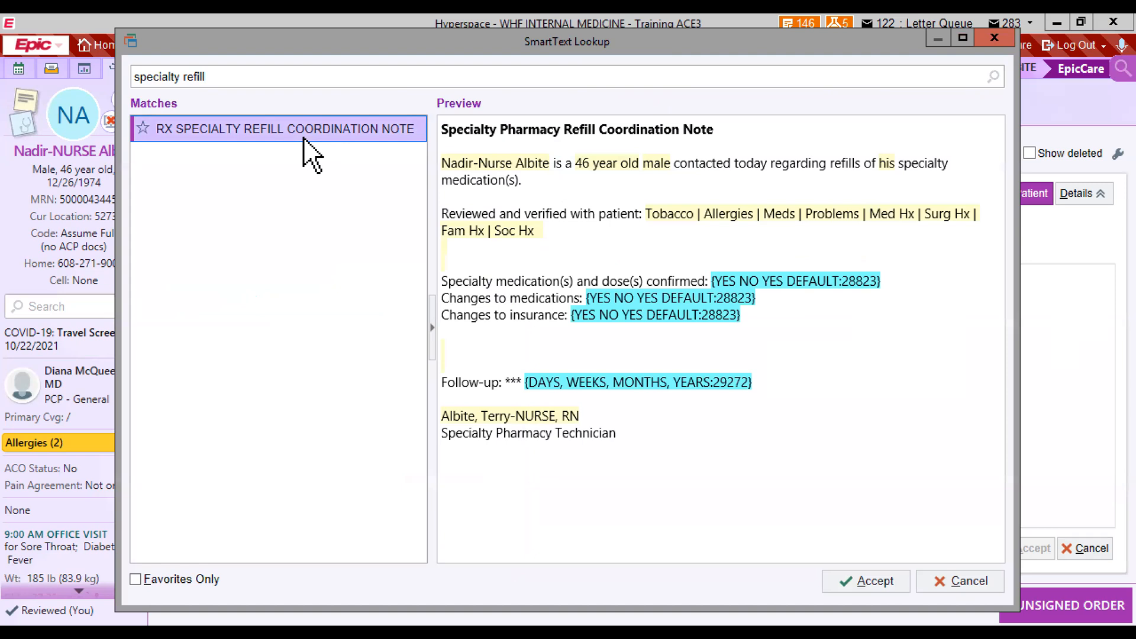
left_click(870, 581)
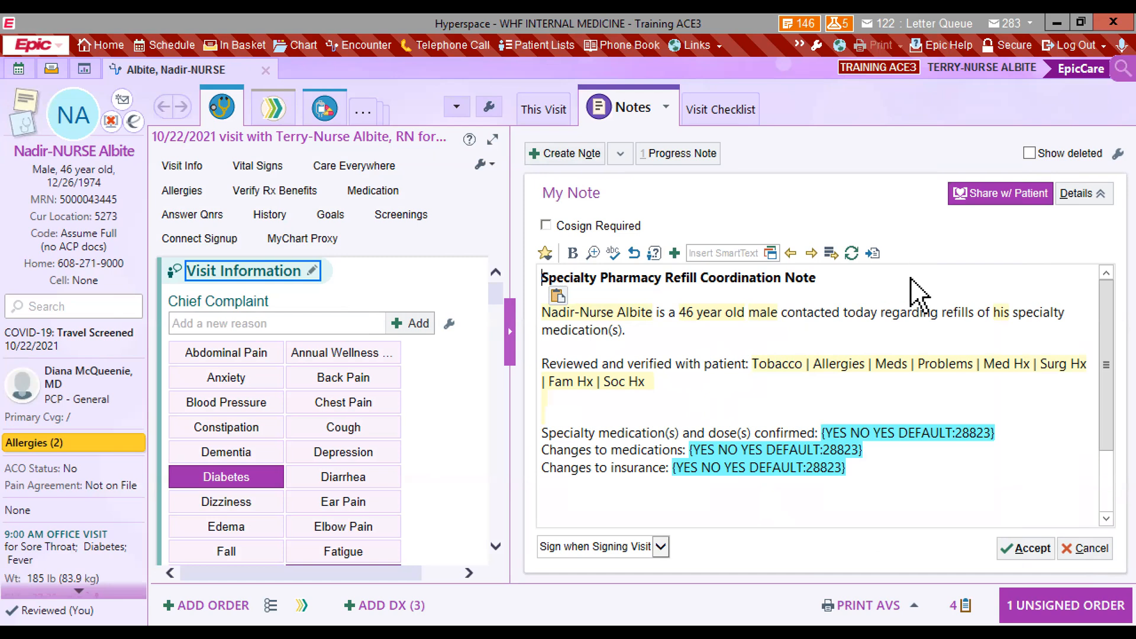
Accept the note with its SmartLists and wildcard unanswered, and reopen it for editing.
left_click(1022, 550)
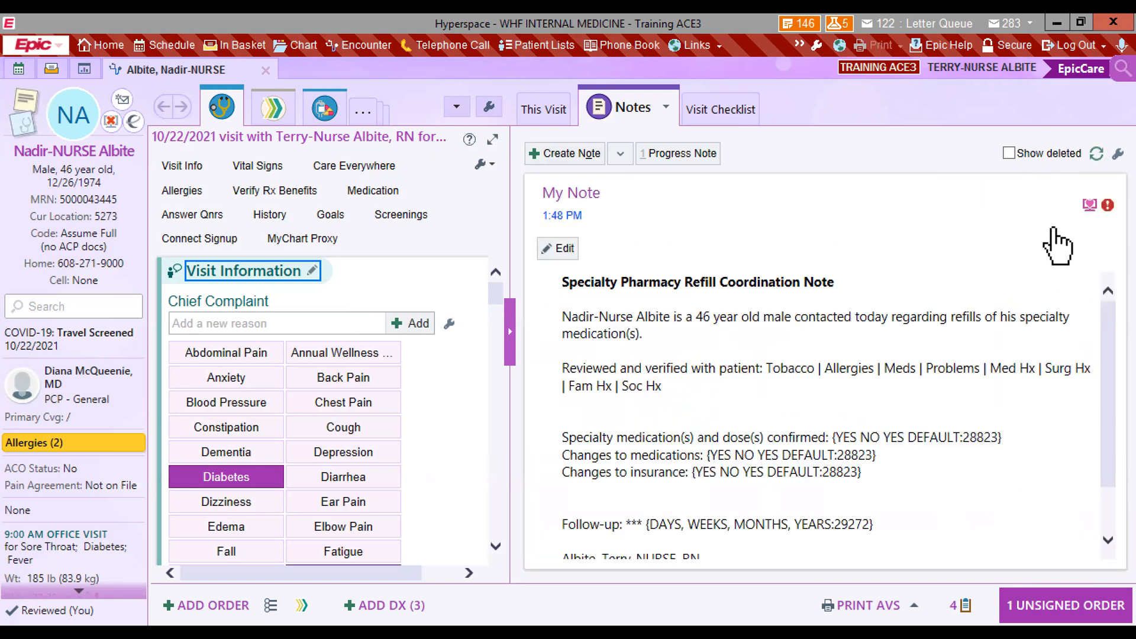
left_click(1098, 220)
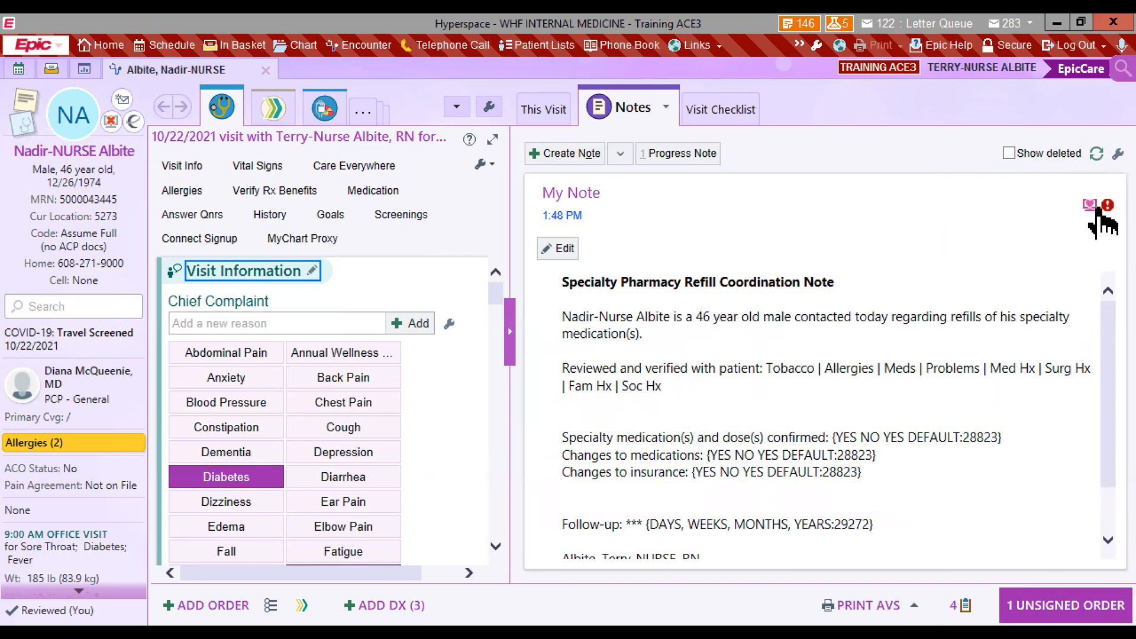
mouse_move(1099, 210)
left_click(1099, 214)
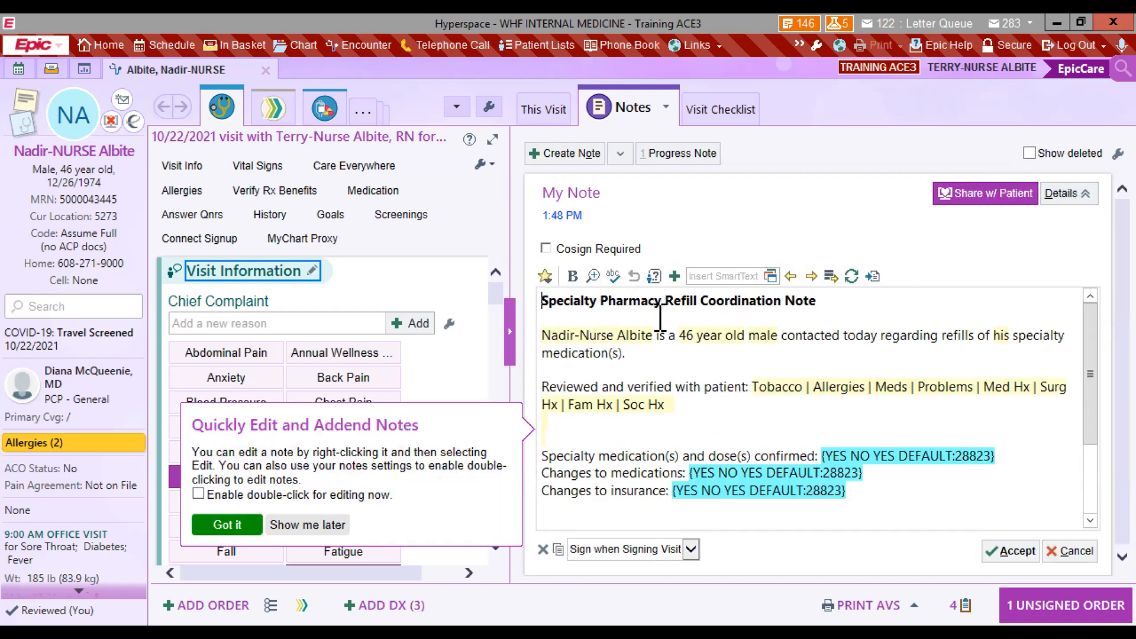
Answer yes for specialty medications and doses confirmed, changes to medications and changes to insurance.
key("F2")
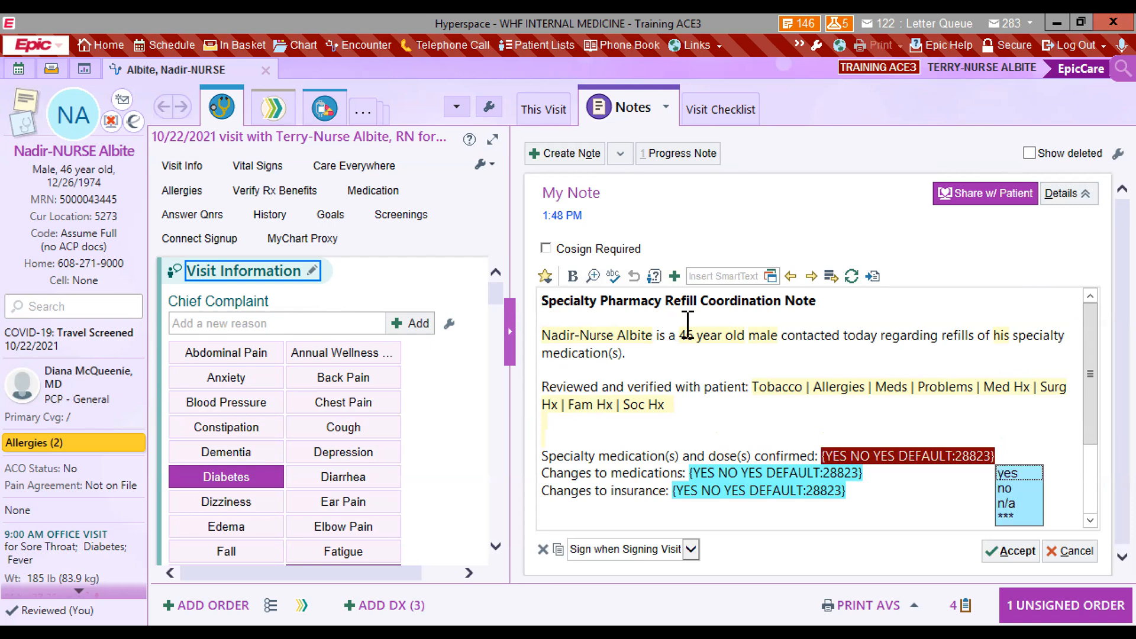
left_click(1009, 474)
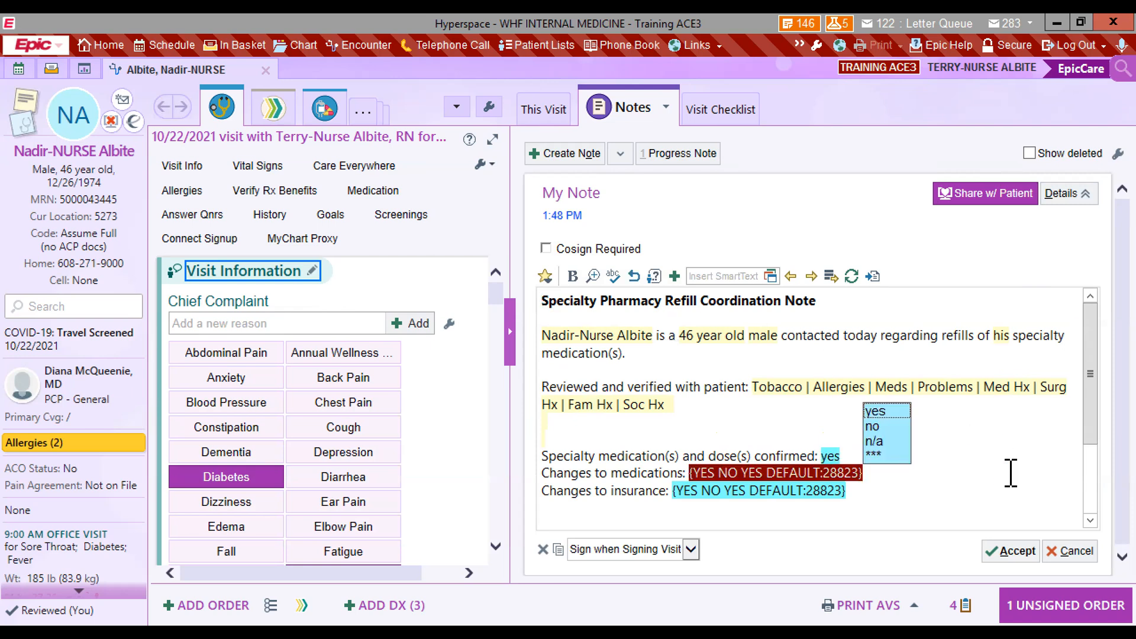
left_click(875, 412)
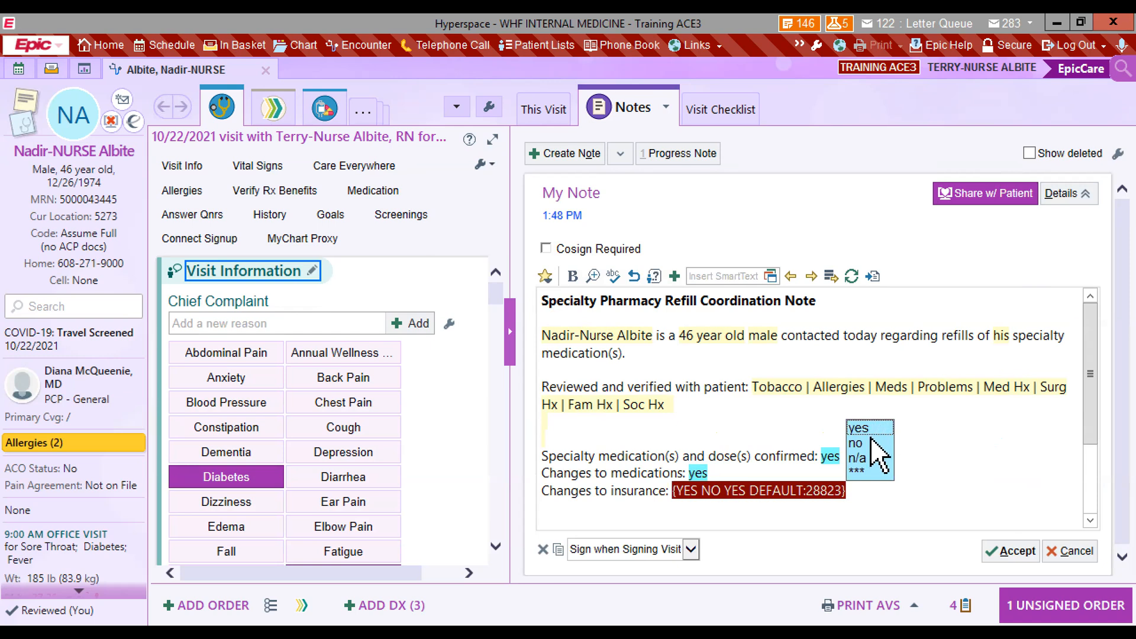
left_click(868, 426)
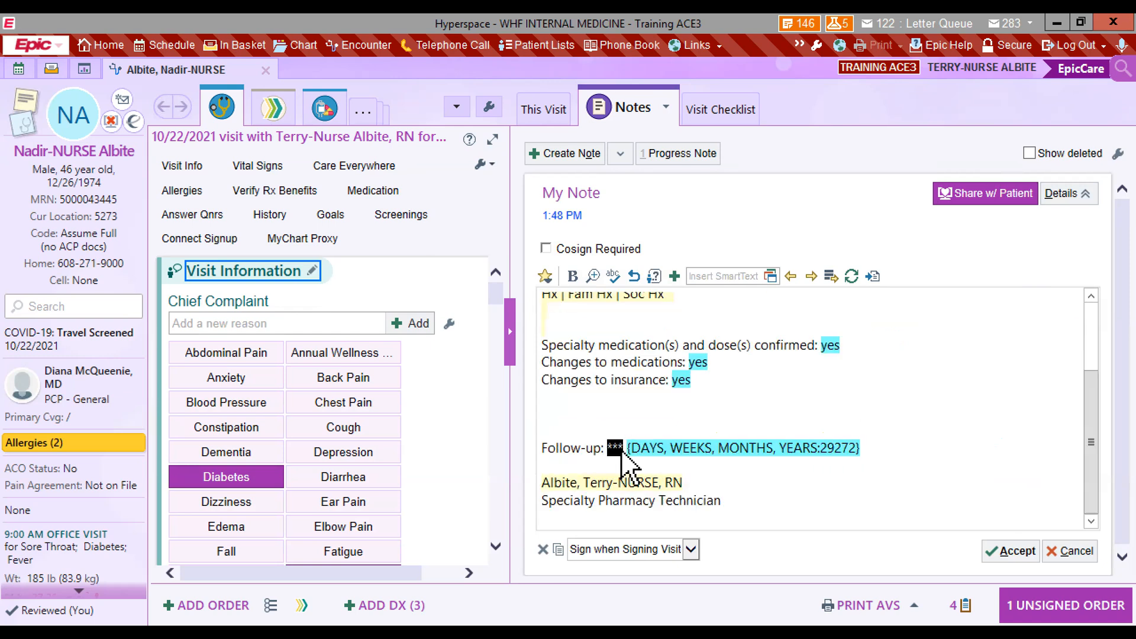
Complete the note's follow-up line with 4 month(s), accept the note and review its text.
type("4")
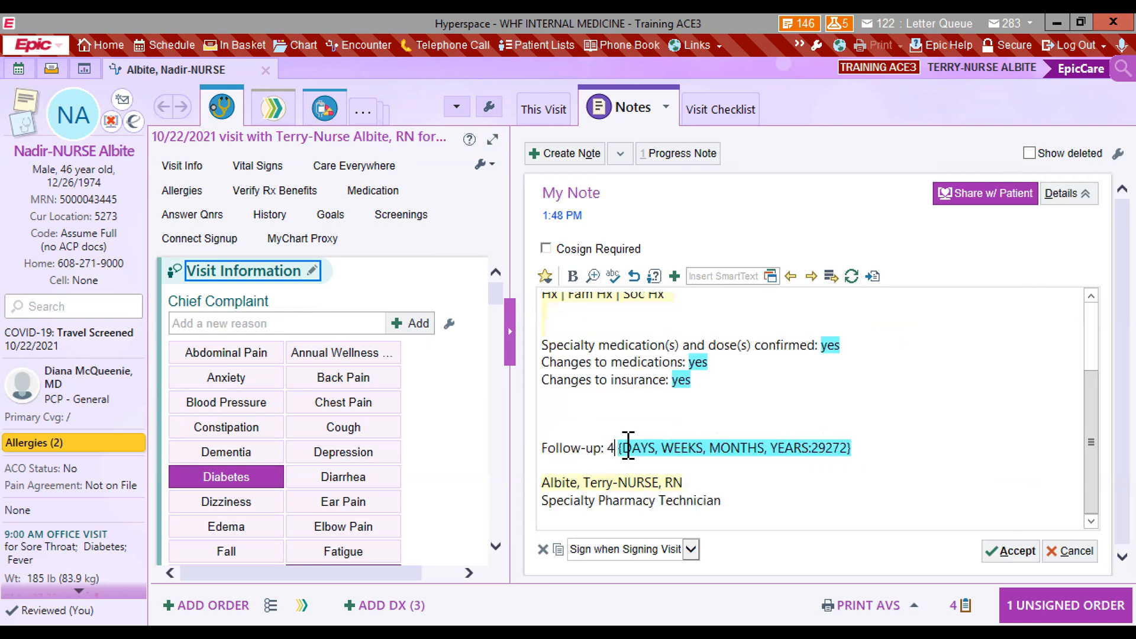
left_click(628, 448)
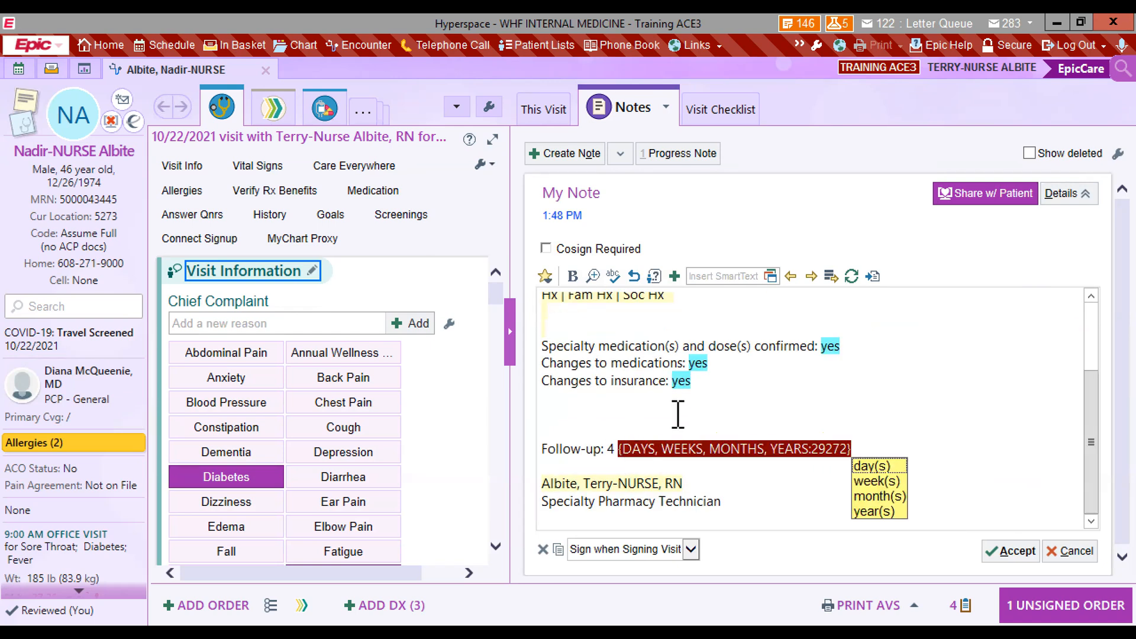
left_click(875, 496)
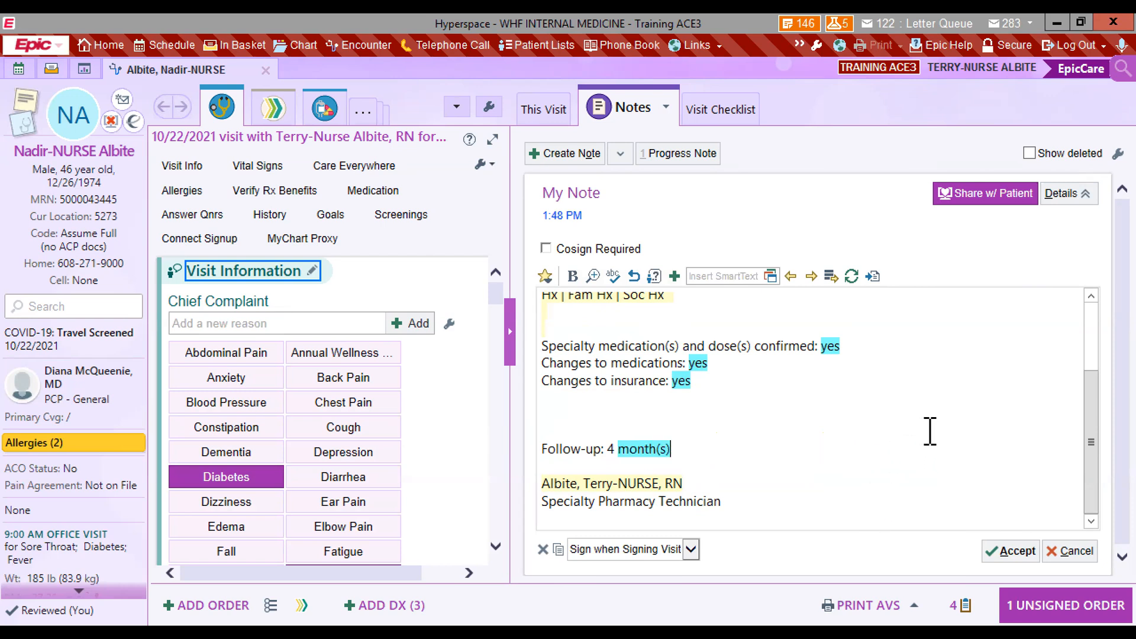
left_click(1010, 557)
left_click_drag(738, 438, 750, 438)
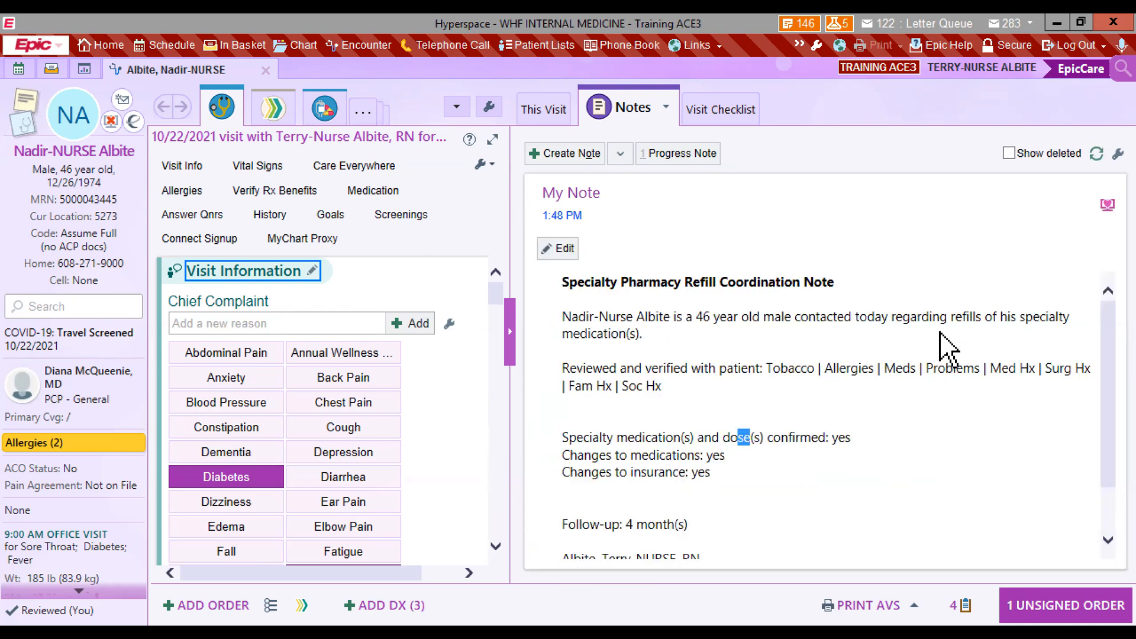
scroll(744, 422, "down", 2)
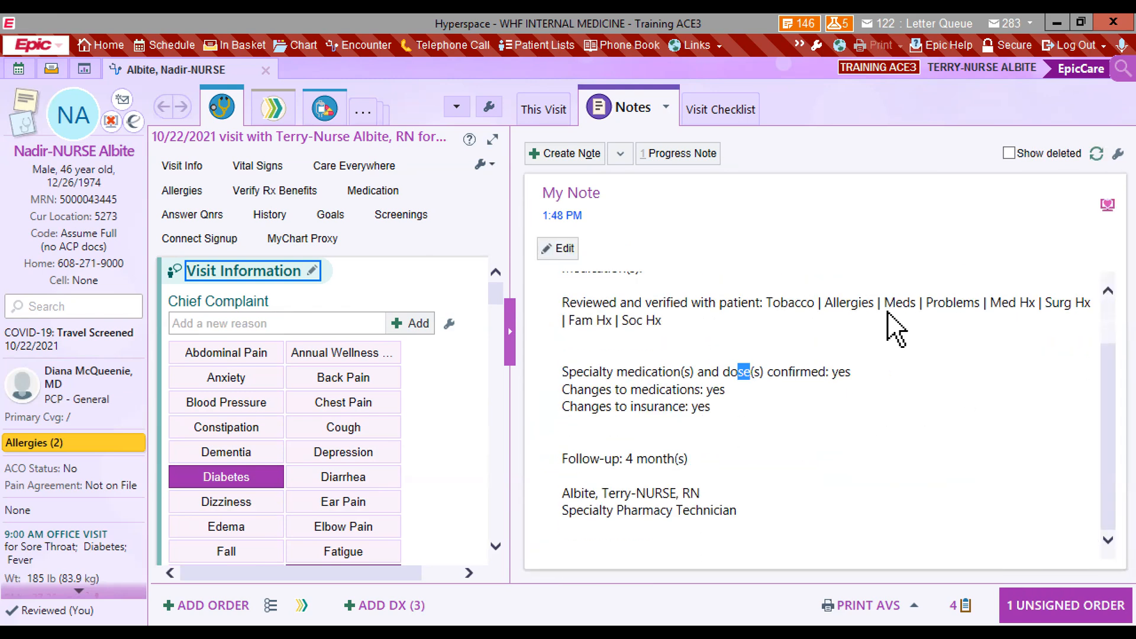
scroll(893, 320, "up", 2)
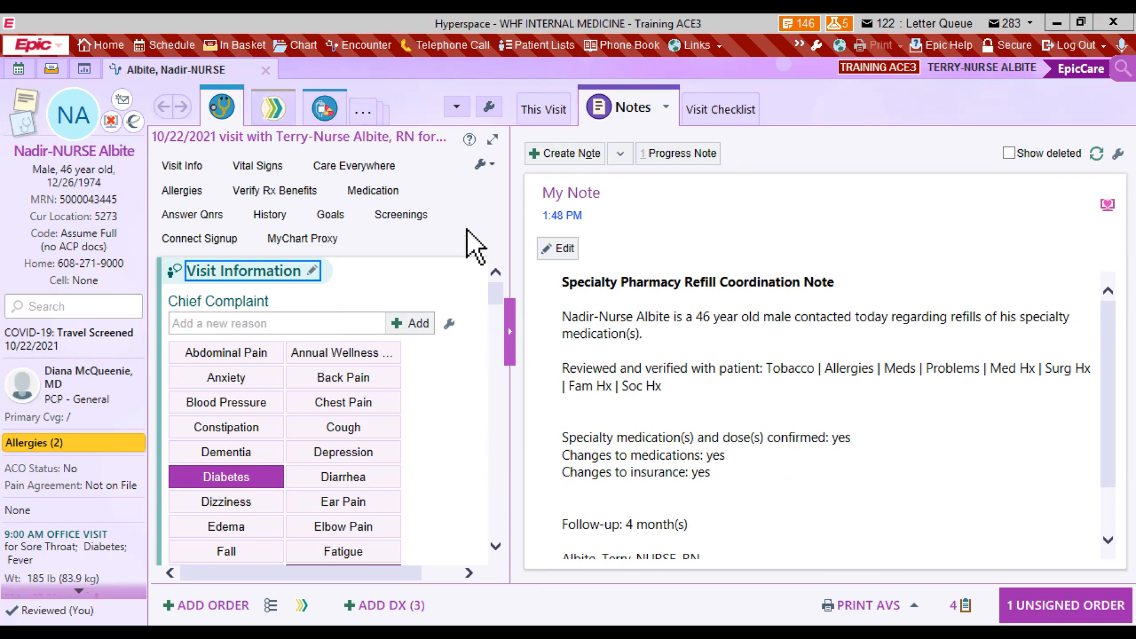
In Chart Review, dismiss the outside-chart message and preview the 09/07/2021 progress note and today's unsigned progress note.
left_click(516, 331)
left_click(564, 109)
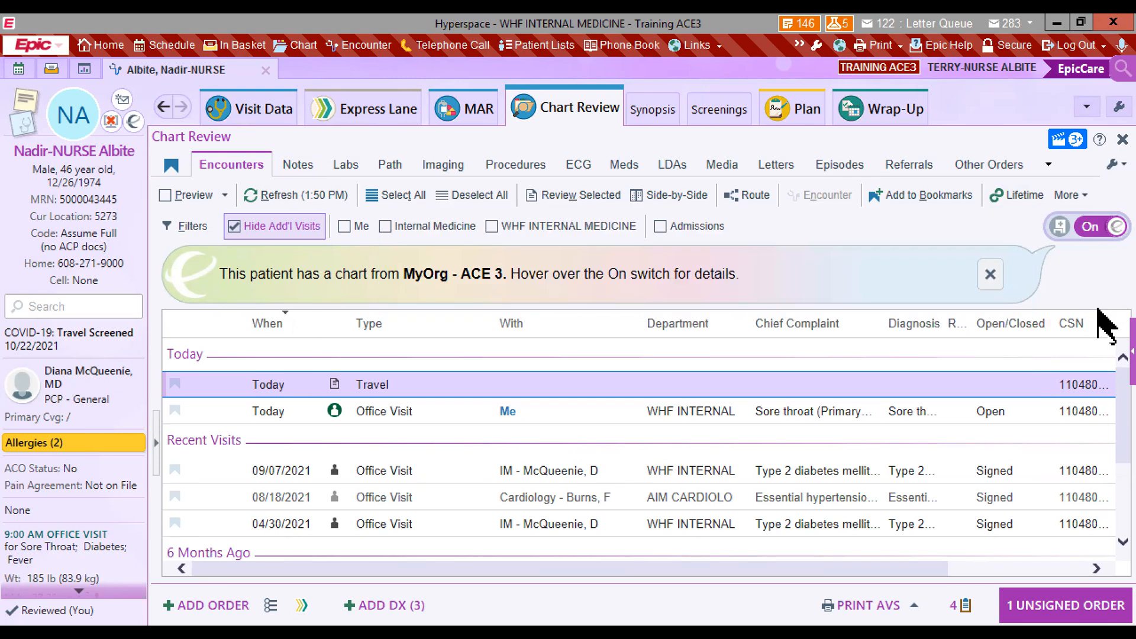
left_click(990, 274)
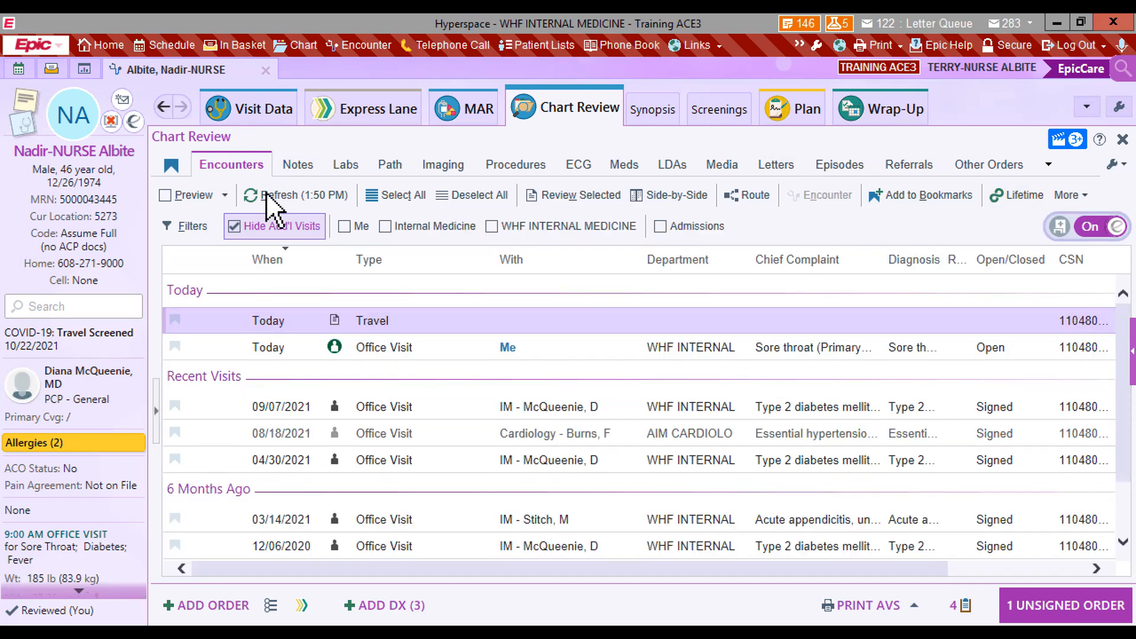
left_click(297, 166)
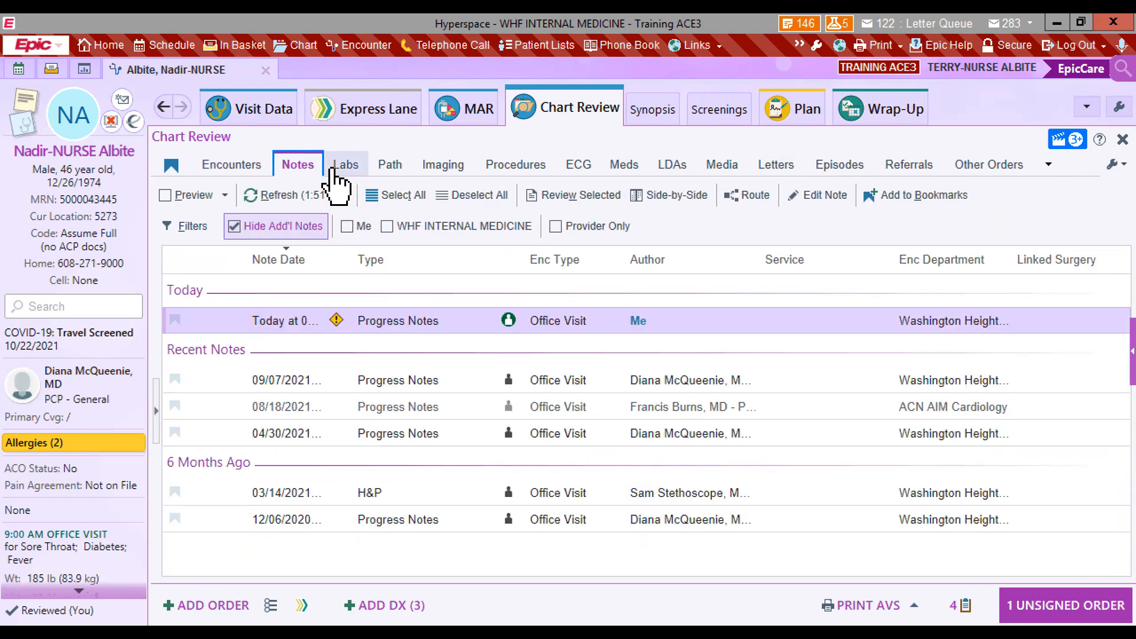
left_click(361, 380)
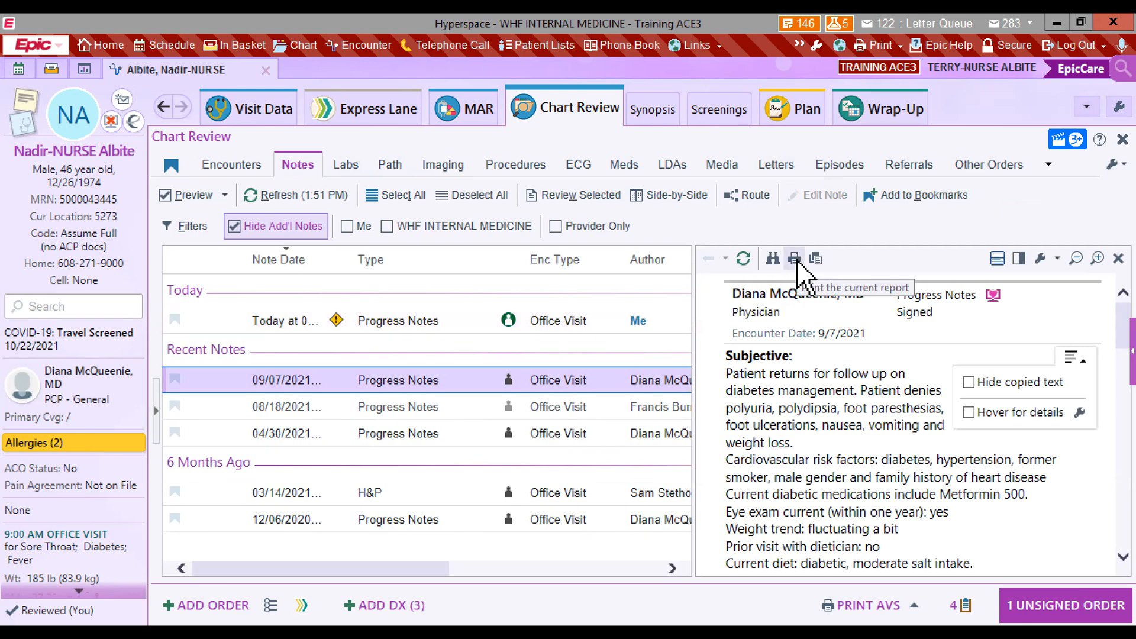
left_click(415, 324)
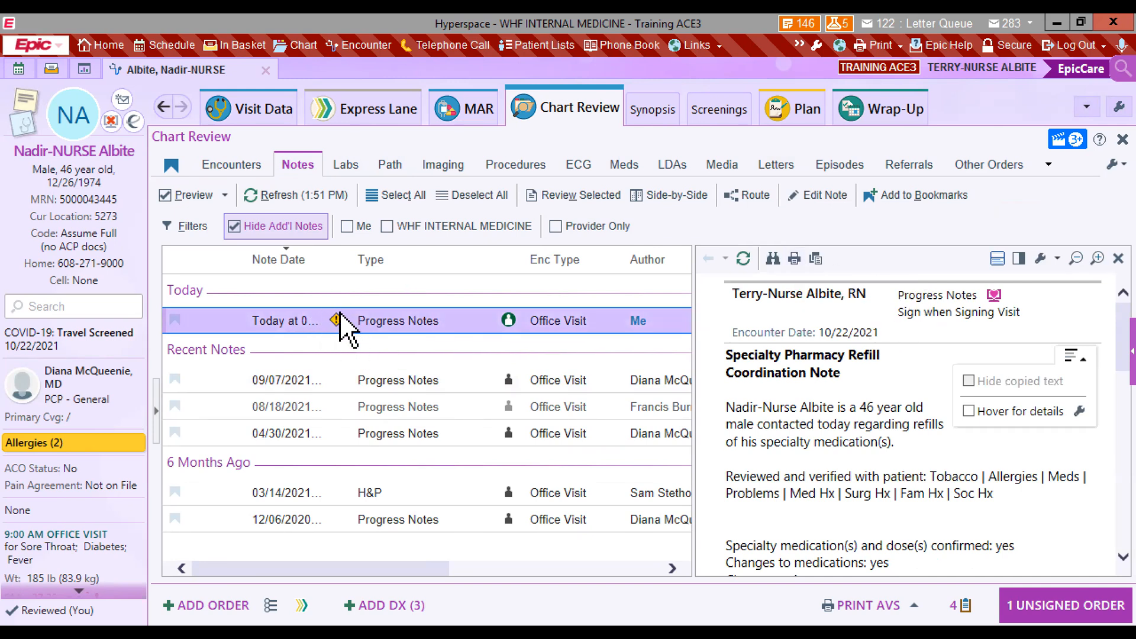
mouse_move(330, 318)
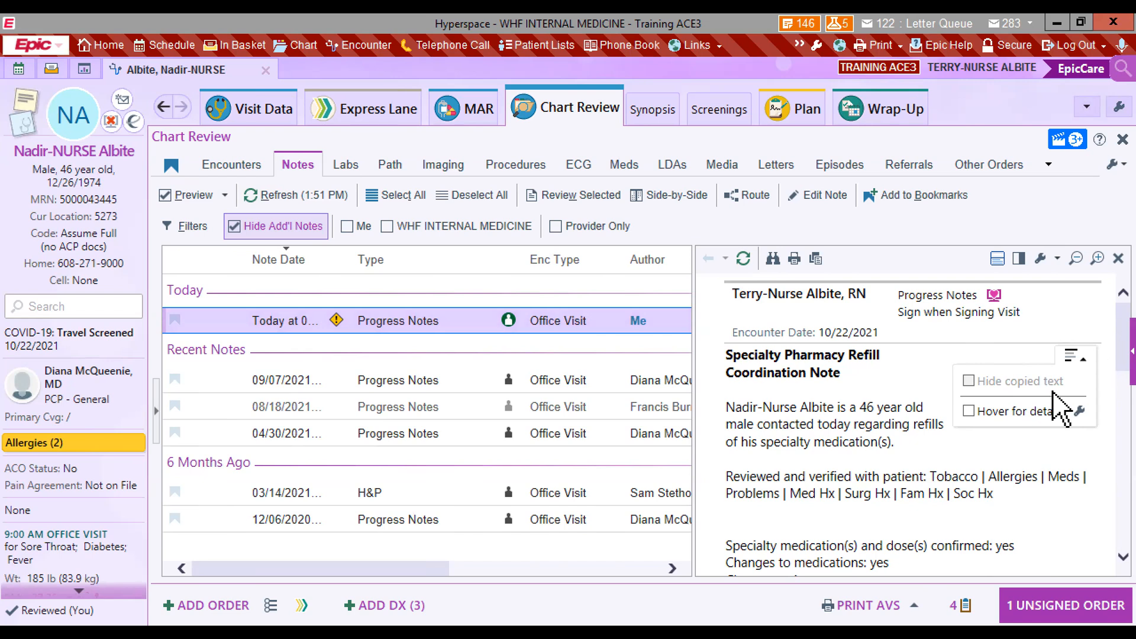
Return to the visit data, reopen today's note to view its signing options, and accept it with Sign when Signing Visit.
left_click(1133, 352)
left_click(270, 102)
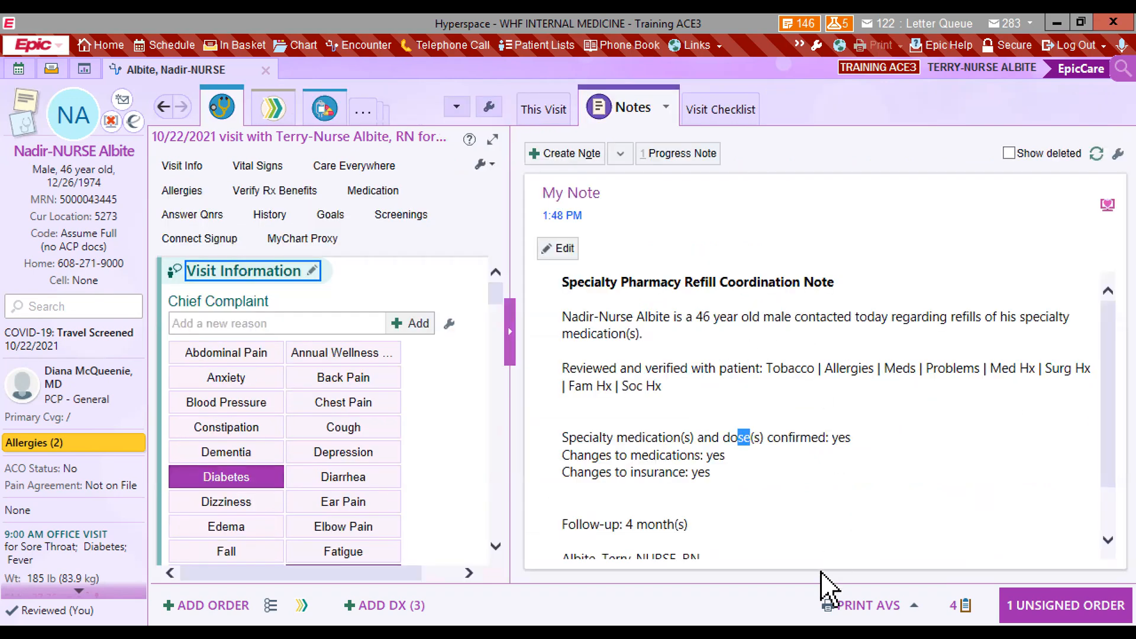
left_click(555, 248)
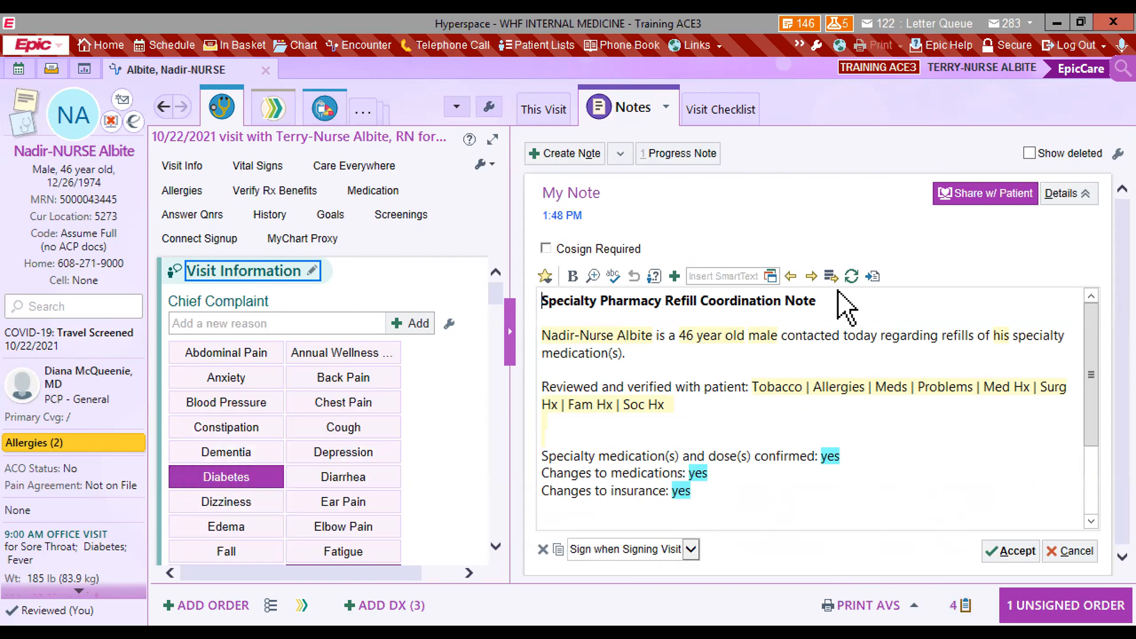
left_click(696, 548)
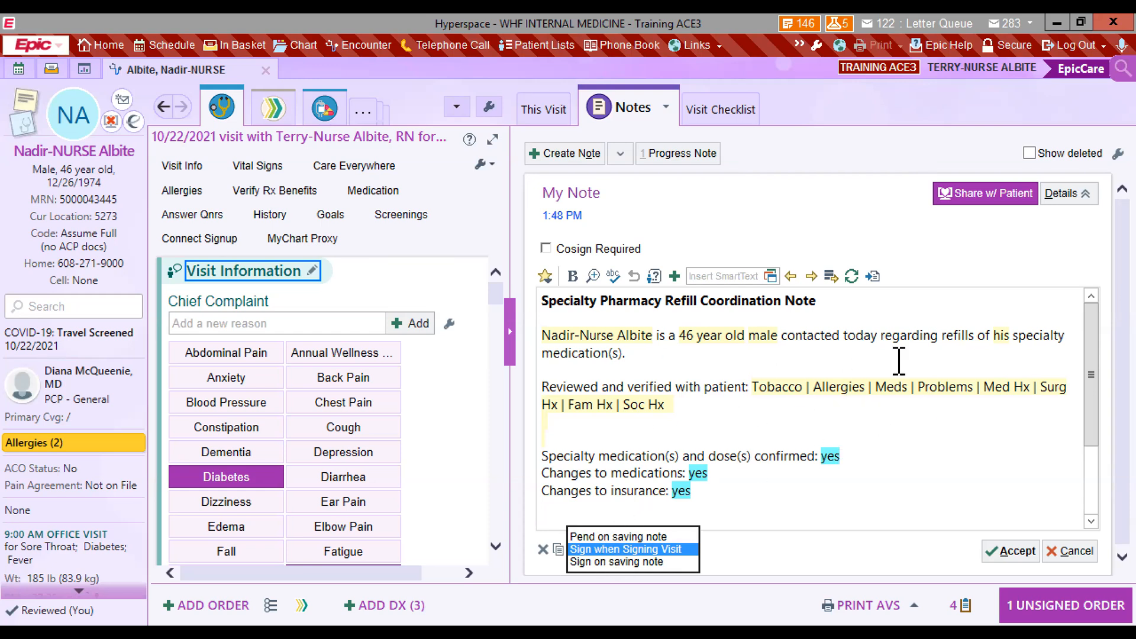
left_click(1009, 549)
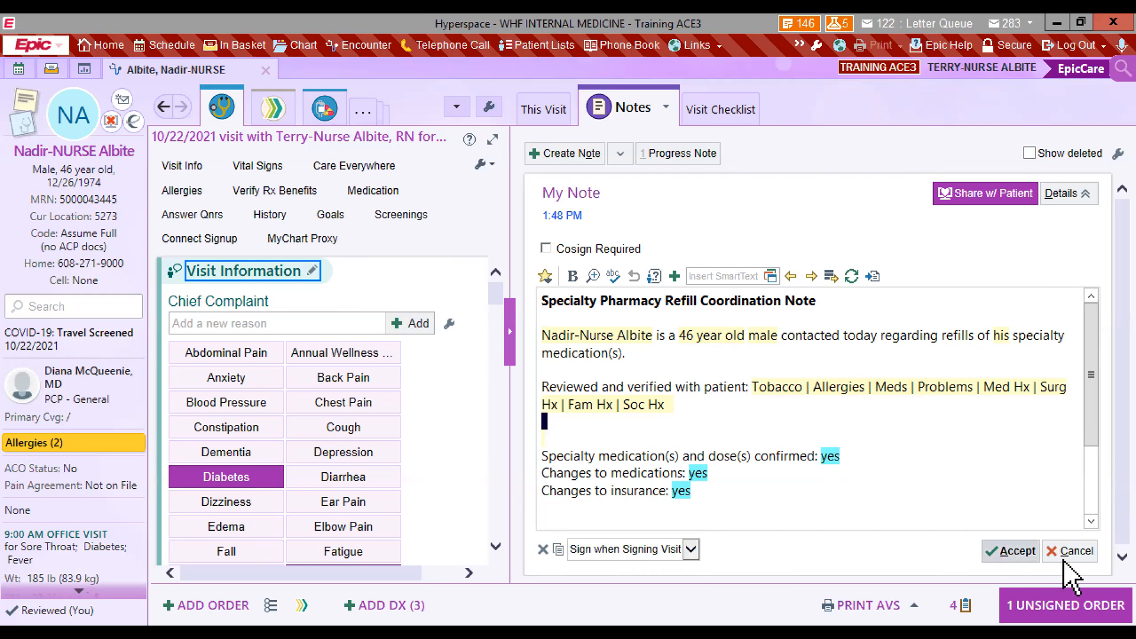
left_click(1019, 554)
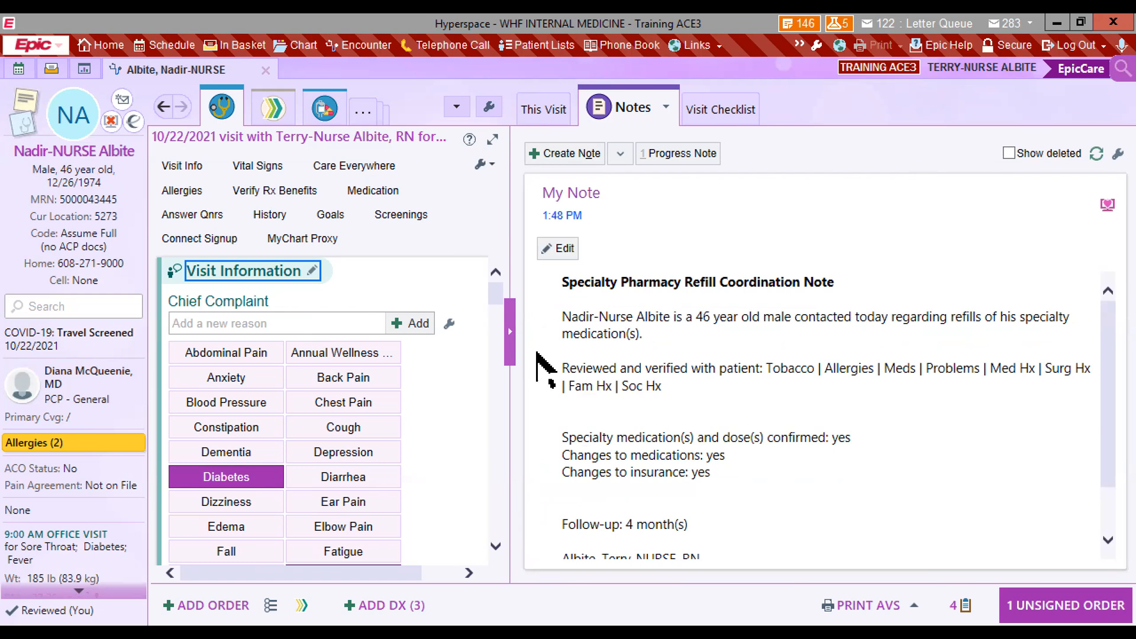
Reopen today's progress note for editing and make room for new text below the Changes to insurance line.
left_click(512, 337)
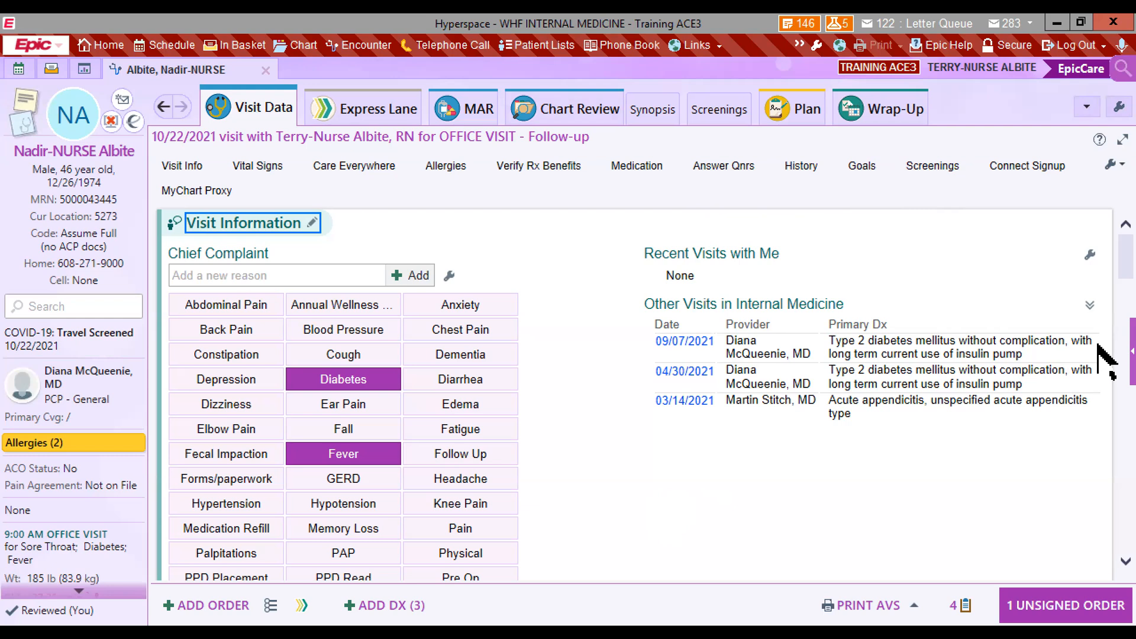
left_click(1128, 352)
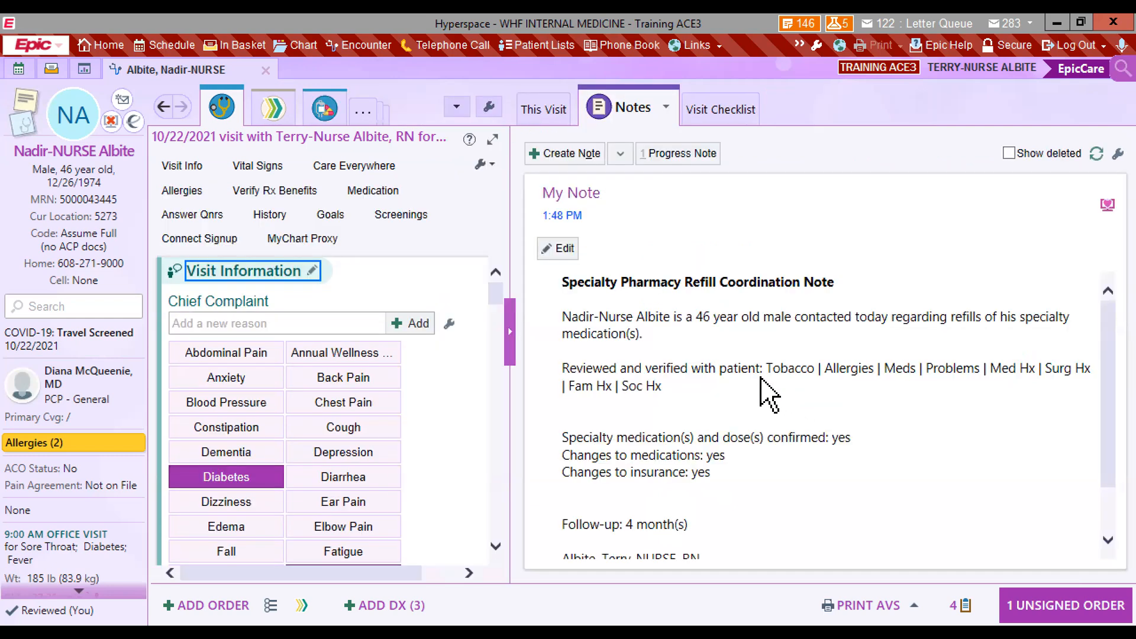
left_click(559, 250)
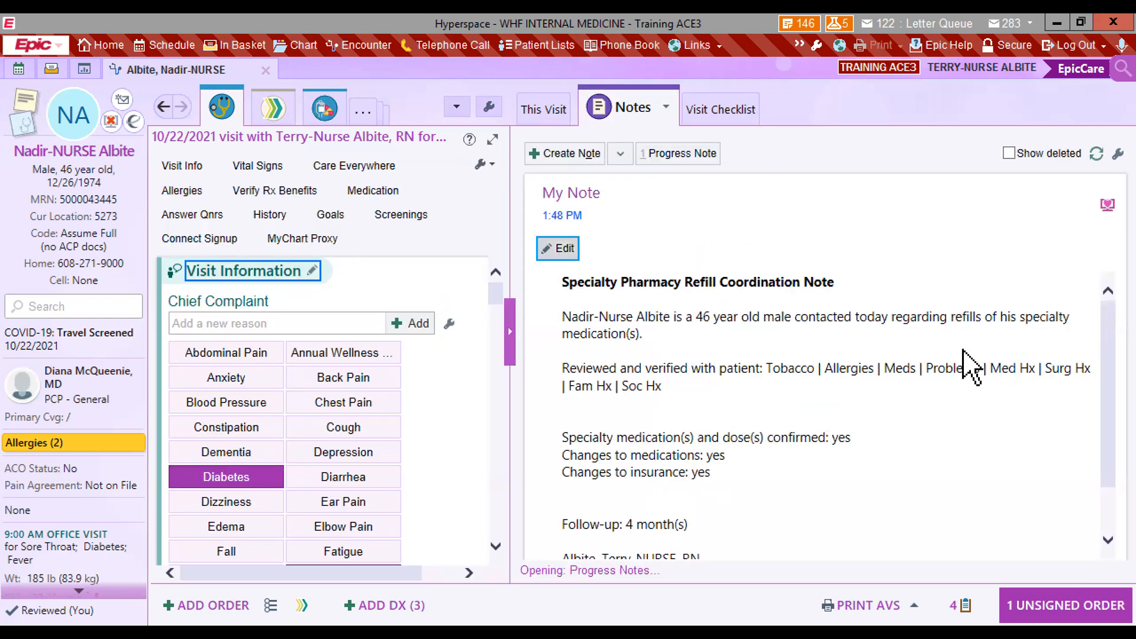
left_click(756, 516)
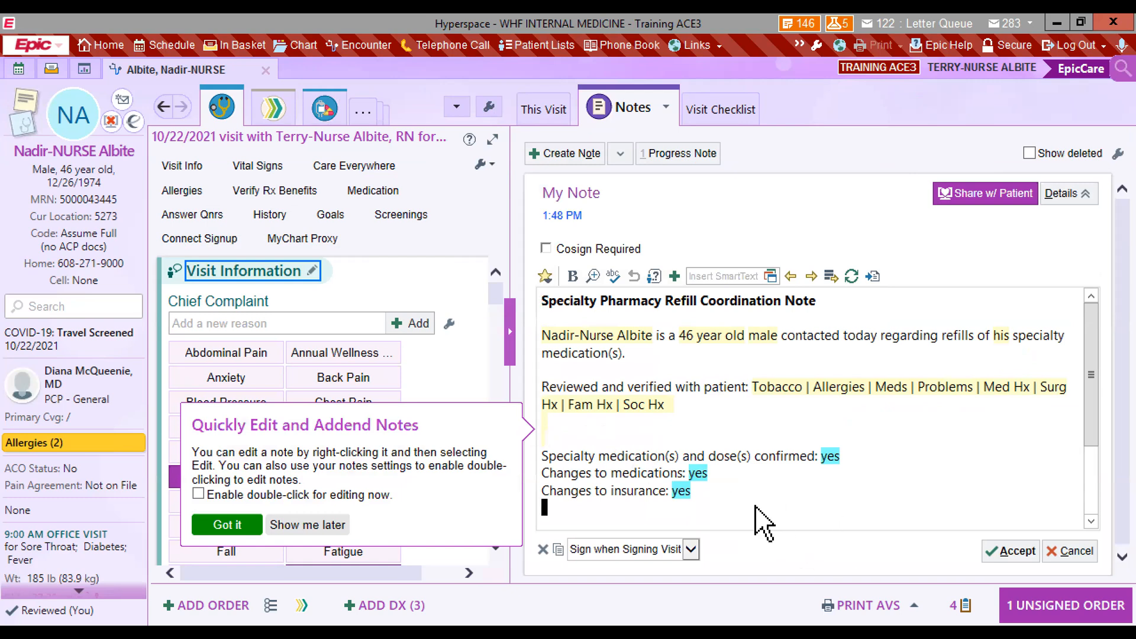
key("Return")
key("Up")
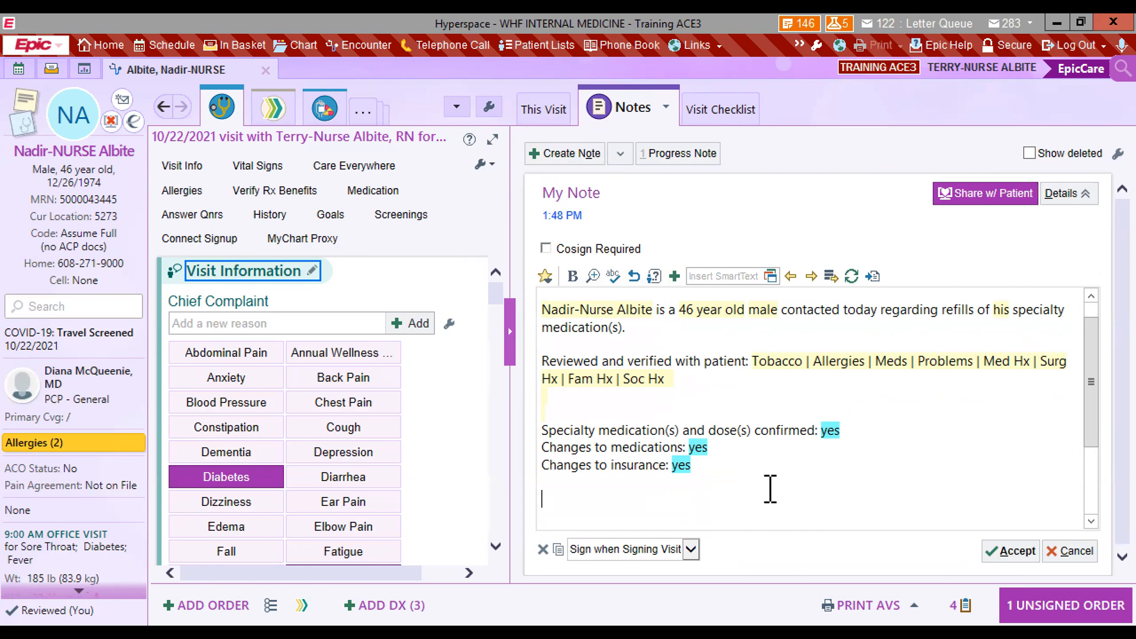
Insert the patient's name and the author's name on separate lines below the insurance line with .name and .me.
type(".name")
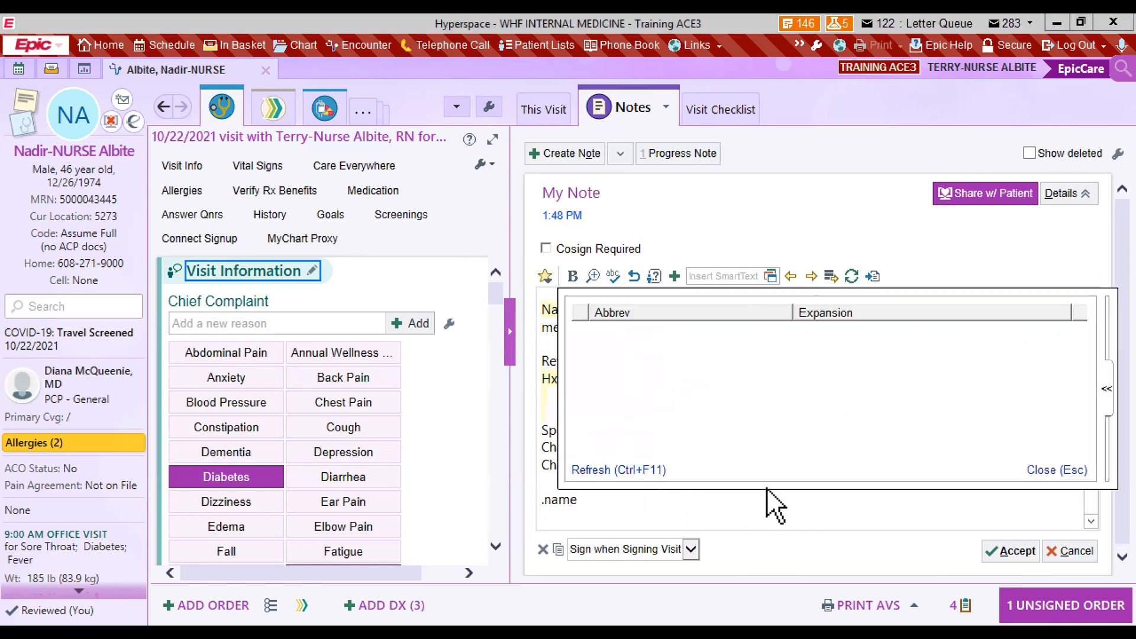
key("Return")
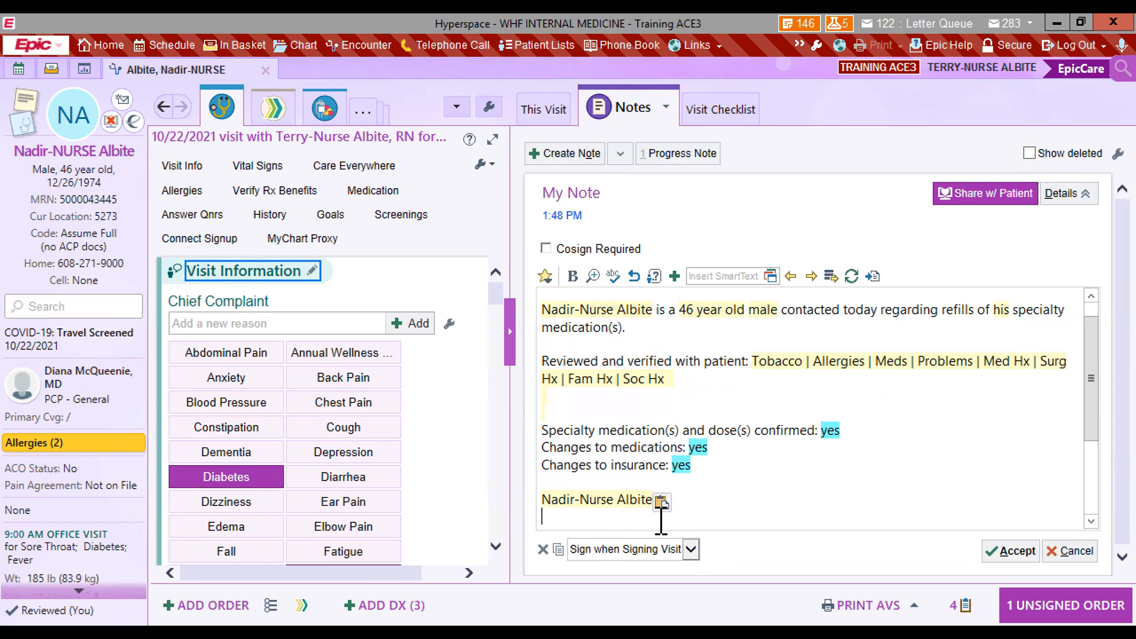
type(".me")
key("Return")
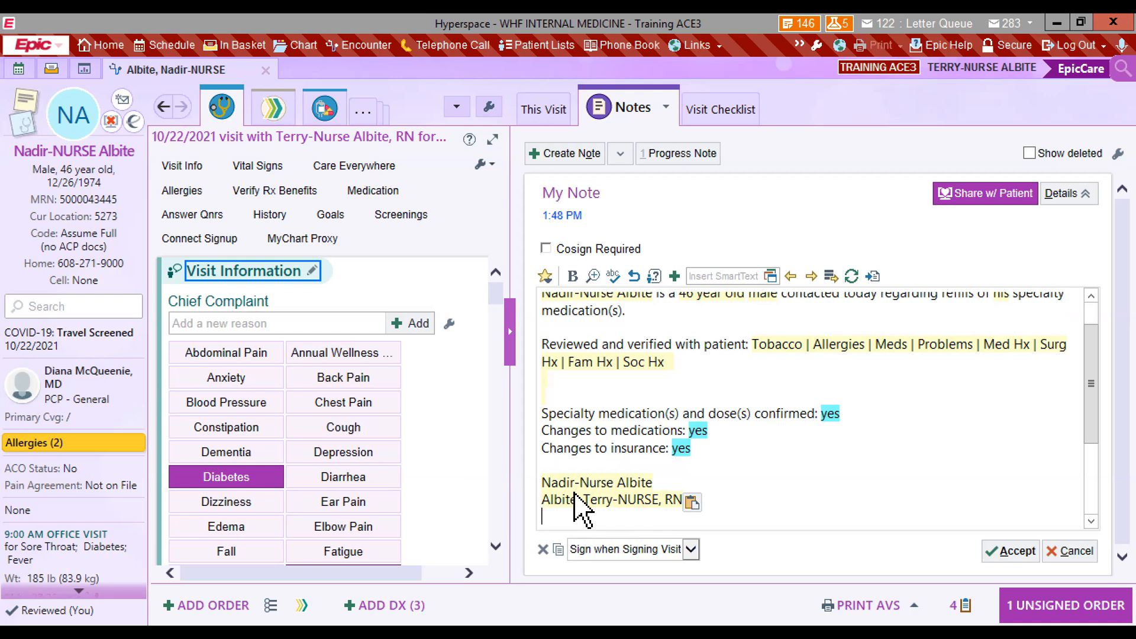
Replace the inserted names below the insurance line with the current vital signs using .vs, and accept the note.
left_click(598, 393)
key("Return")
key("Return")
key("Return")
key("Up")
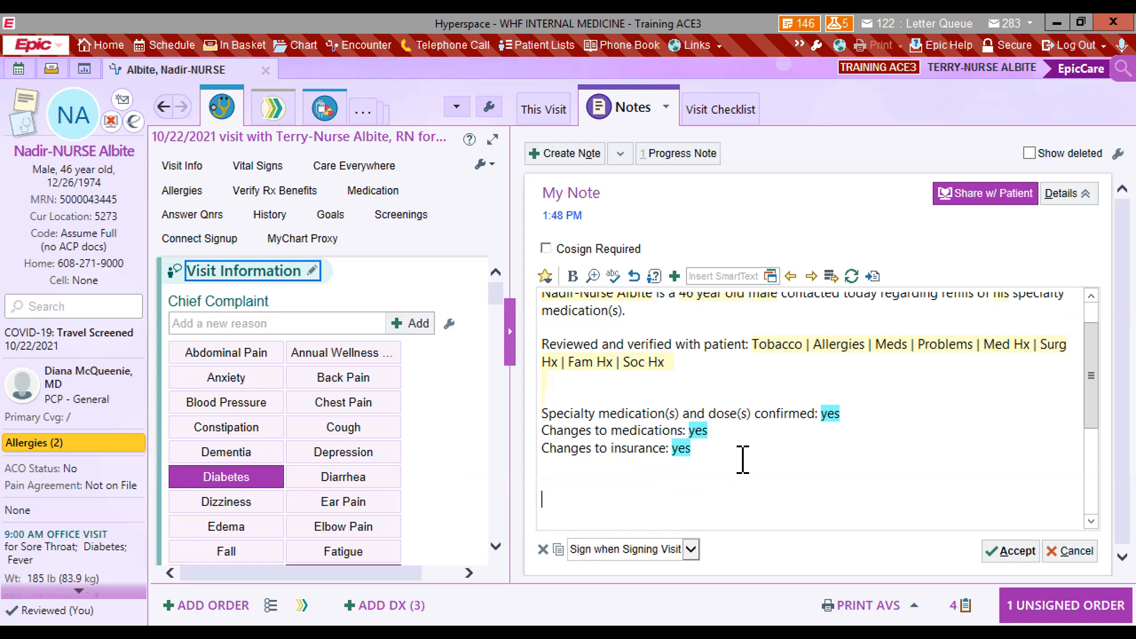
type(".vs")
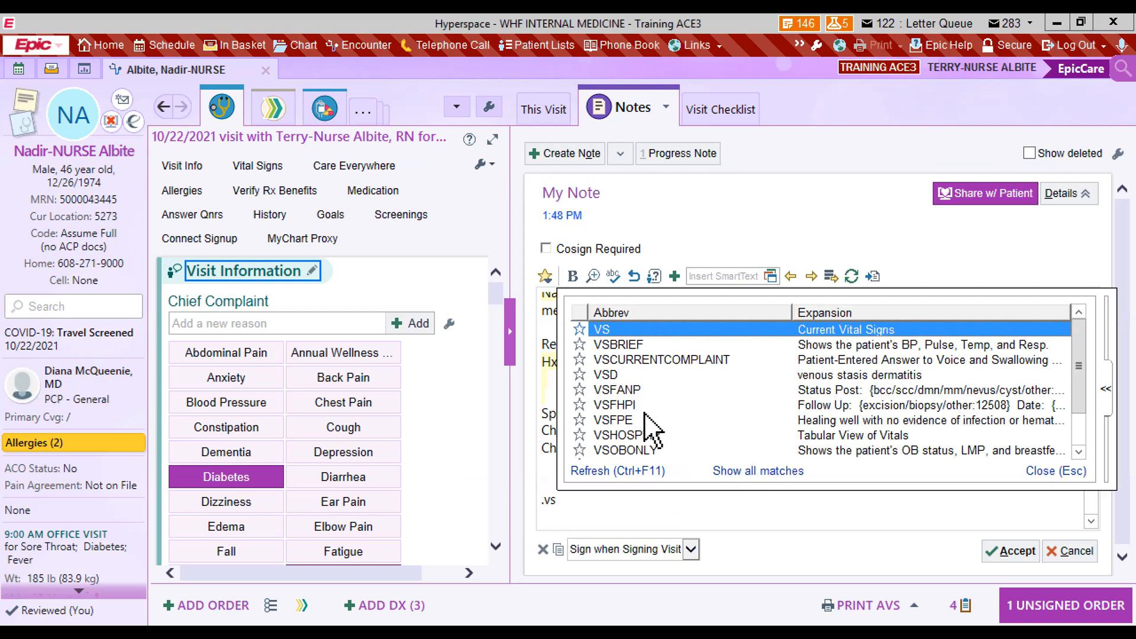
key("Return")
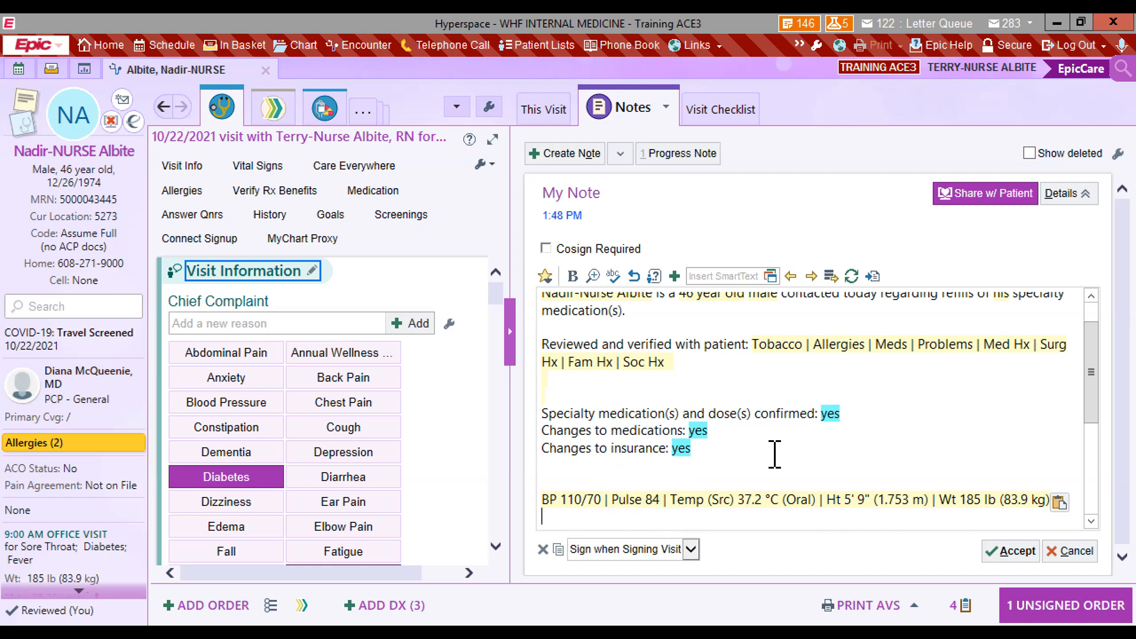
left_click(988, 548)
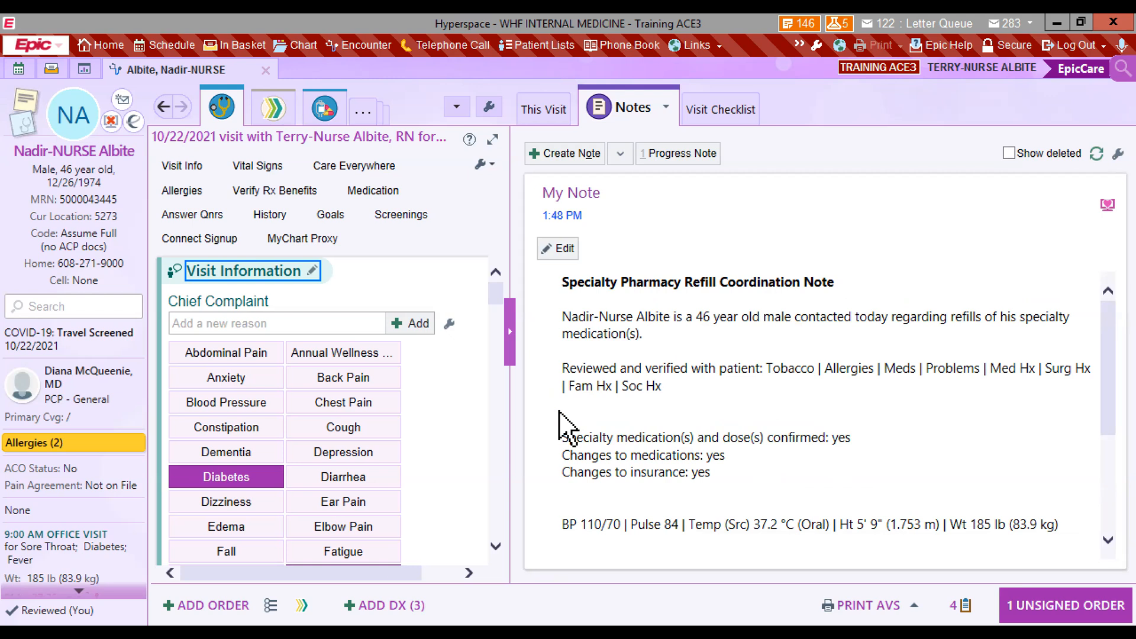
Start a new communication in Wrap-Up with the RESULT LETTER template and review the letter's text.
left_click(510, 330)
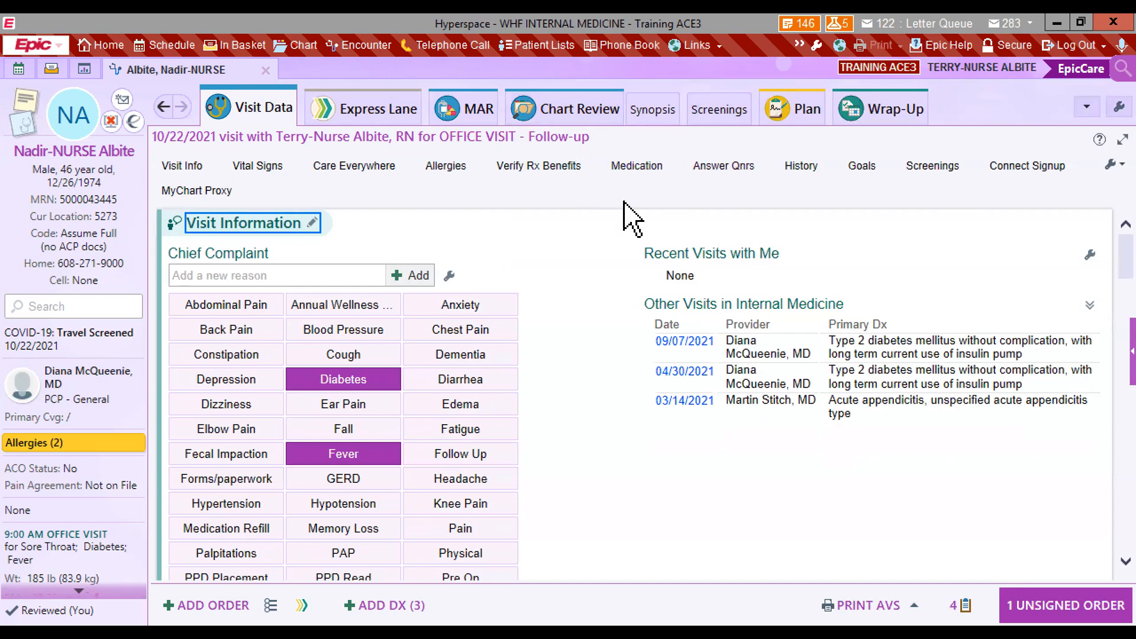
left_click(861, 114)
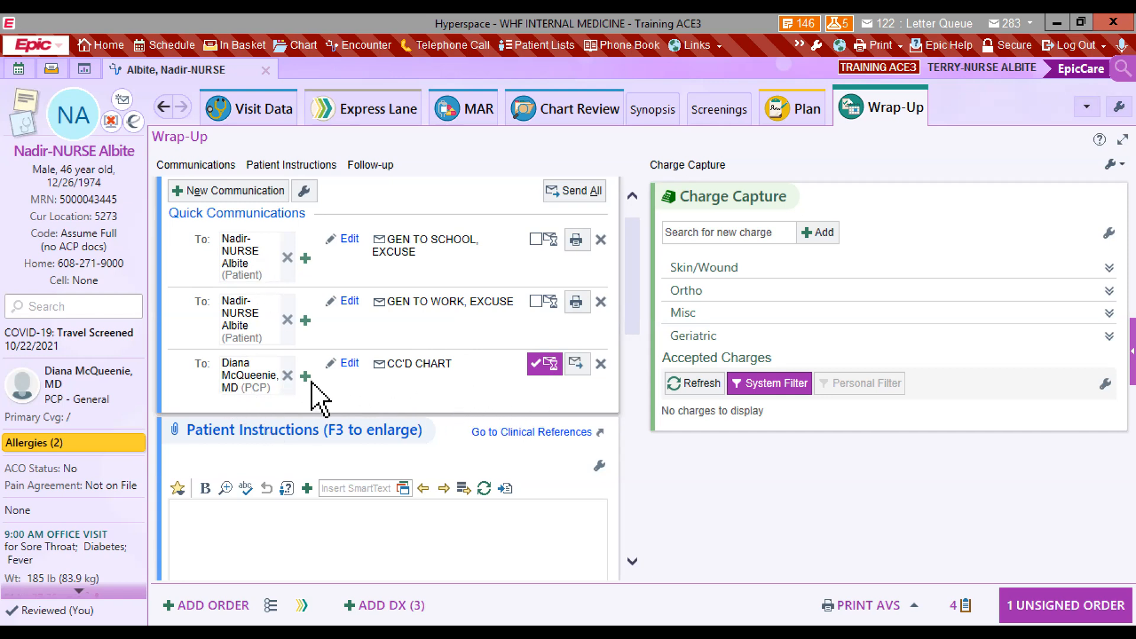
left_click(251, 193)
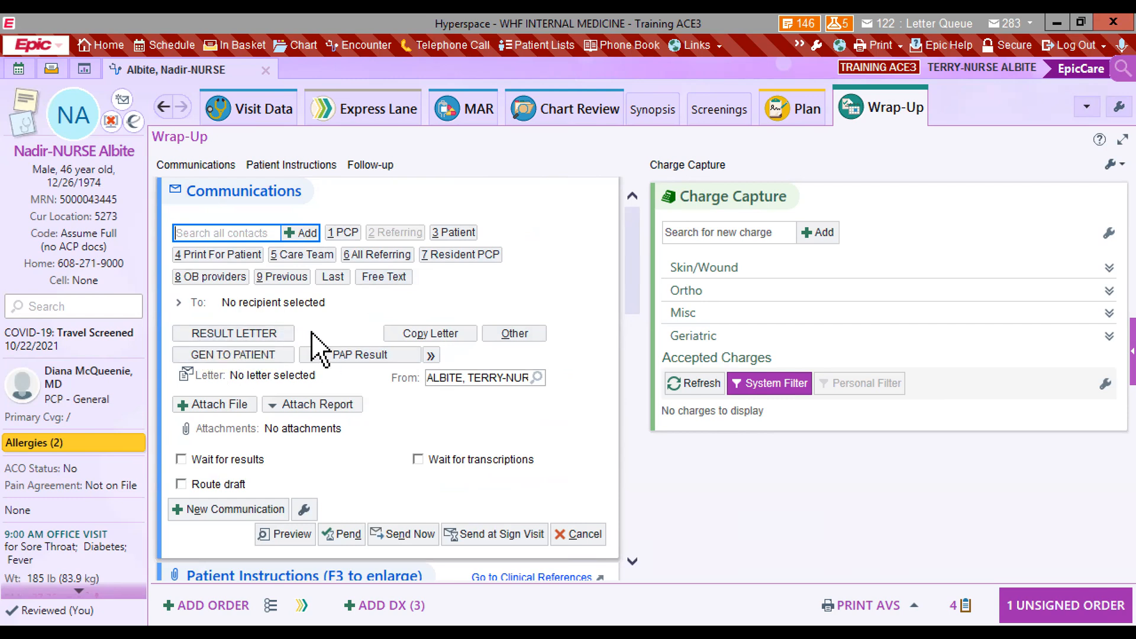
left_click(251, 338)
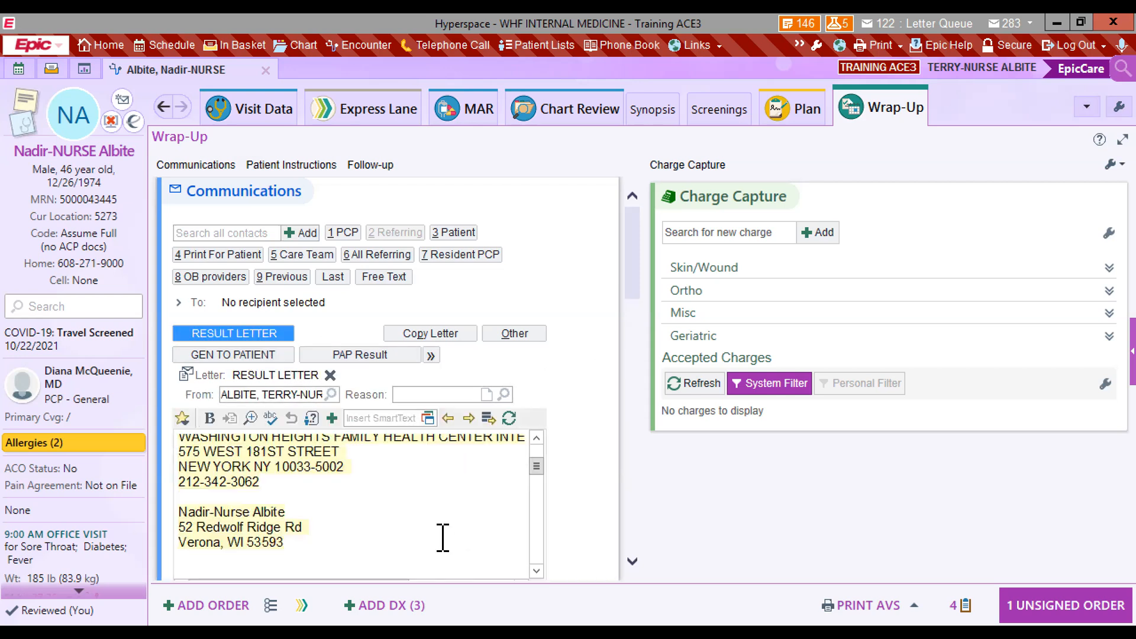
scroll(538, 474, "up", 2)
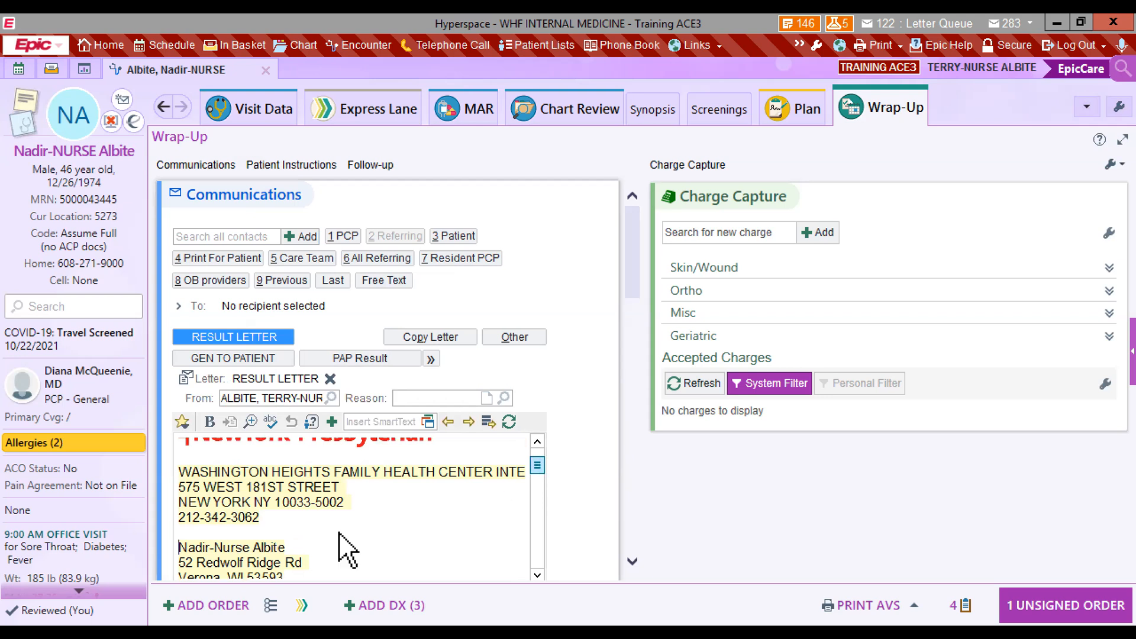
scroll(296, 533, "up", 2)
scroll(500, 532, "down", 5)
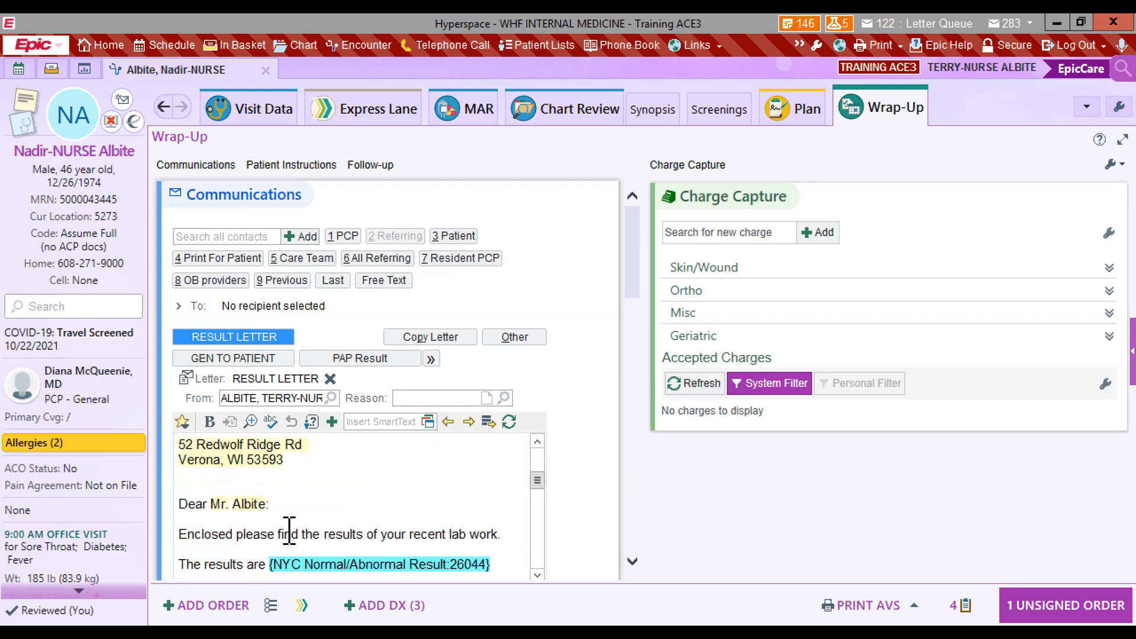
Review the result letter from letterhead to signature and delete the recipient's name line from its address block.
scroll(290, 531, "up", 2)
scroll(462, 495, "down", 5)
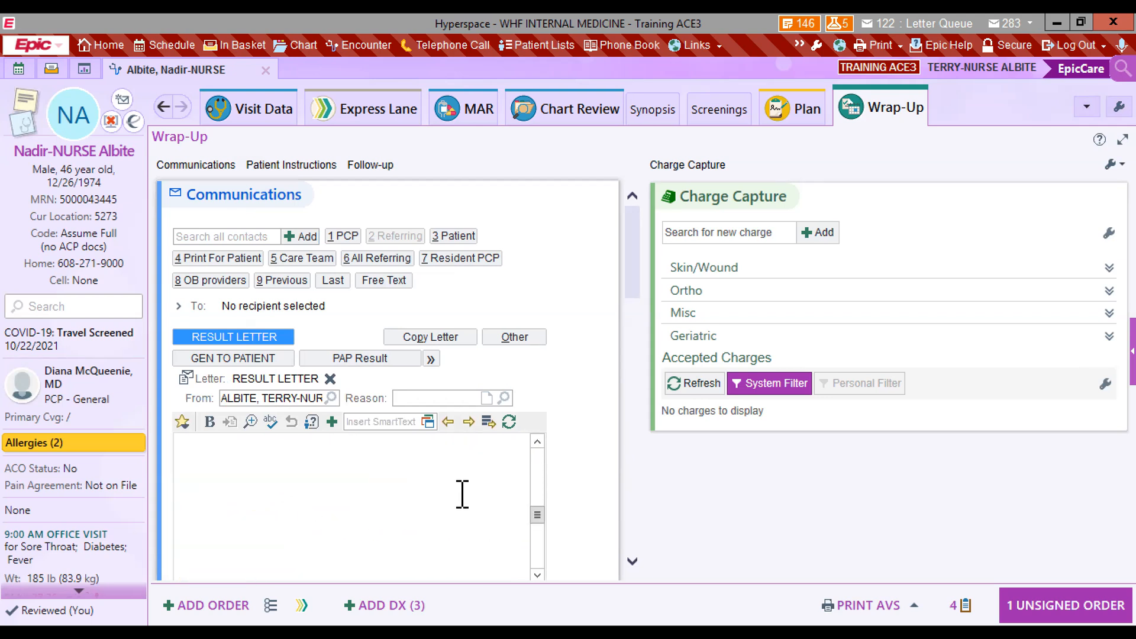
scroll(456, 502, "up", 4)
scroll(409, 489, "down", 3)
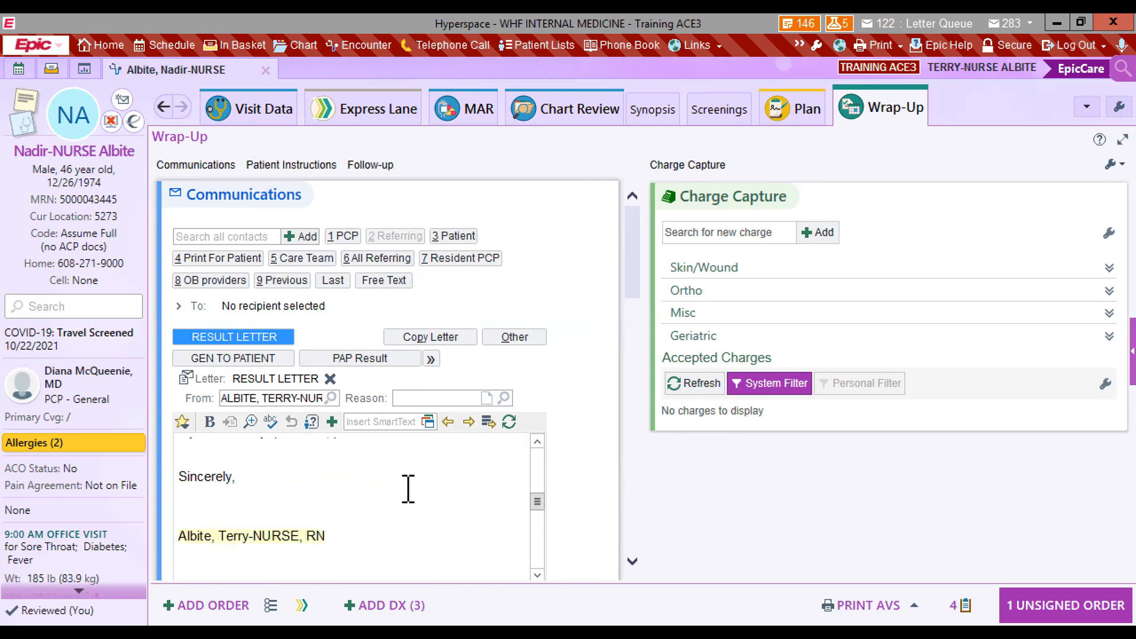
scroll(347, 499, "up", 3)
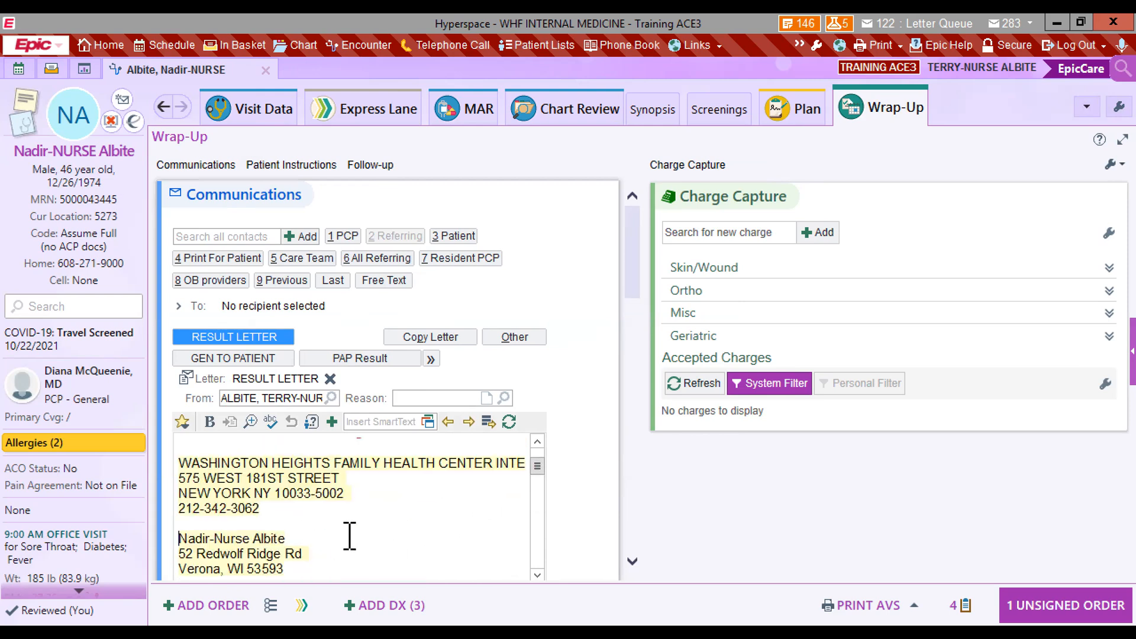
left_click_drag(377, 539, 179, 538)
scroll(213, 443, "up", 1)
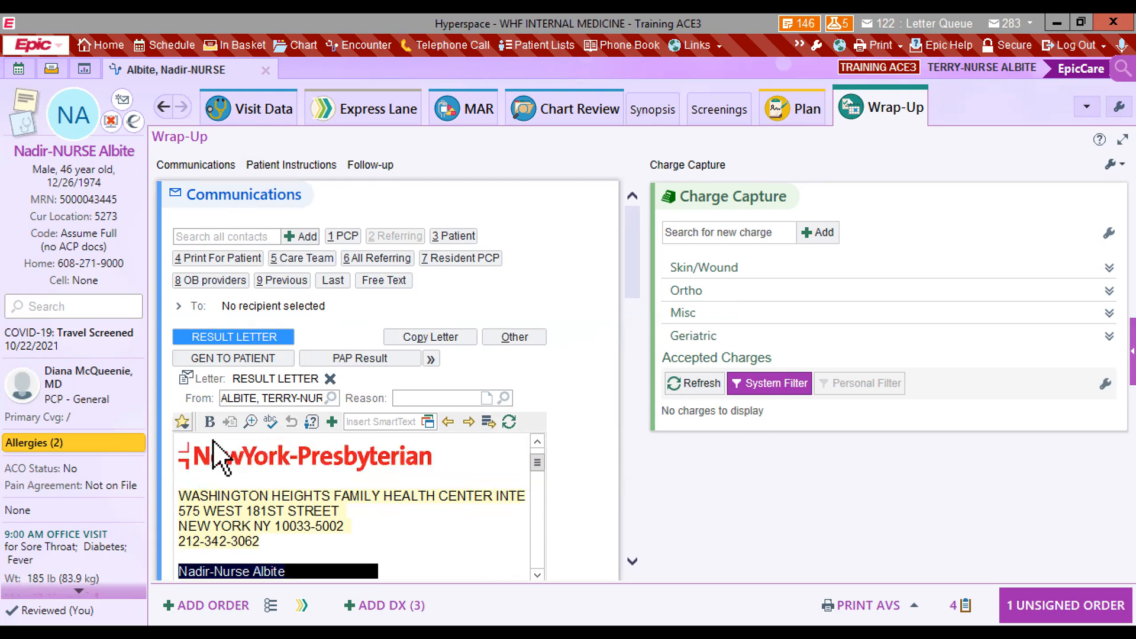
key("Delete")
left_click_drag(374, 539, 230, 498)
key("Delete")
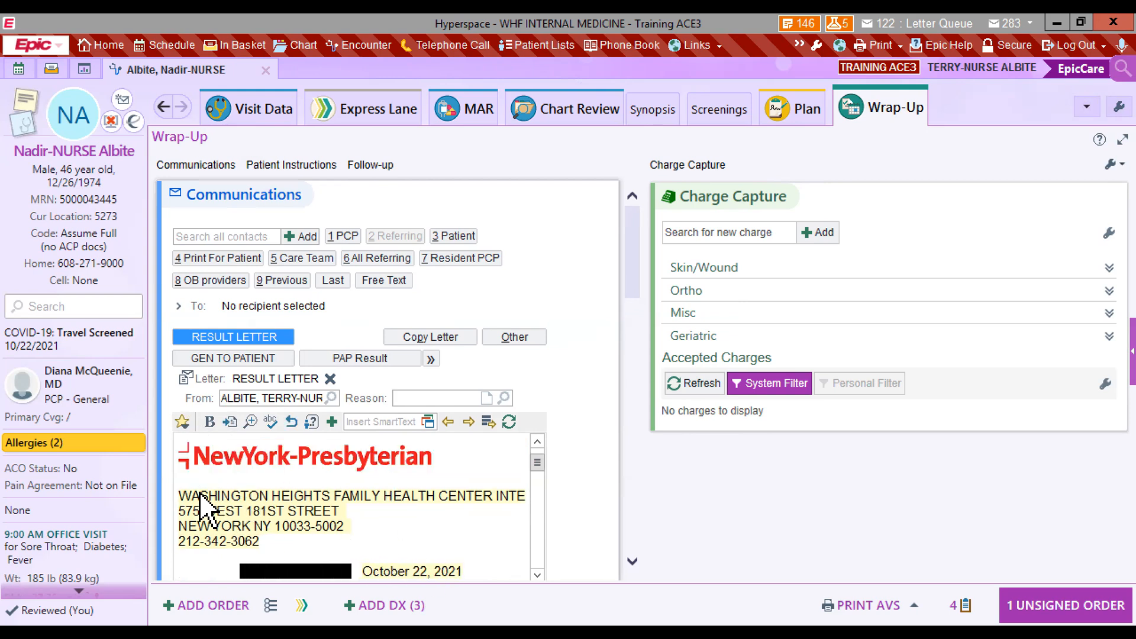
Check the SmartLink options for the department name in the letterhead and enter the test text "ioioyoo" near the letter's end.
scroll(292, 533, "up", 1)
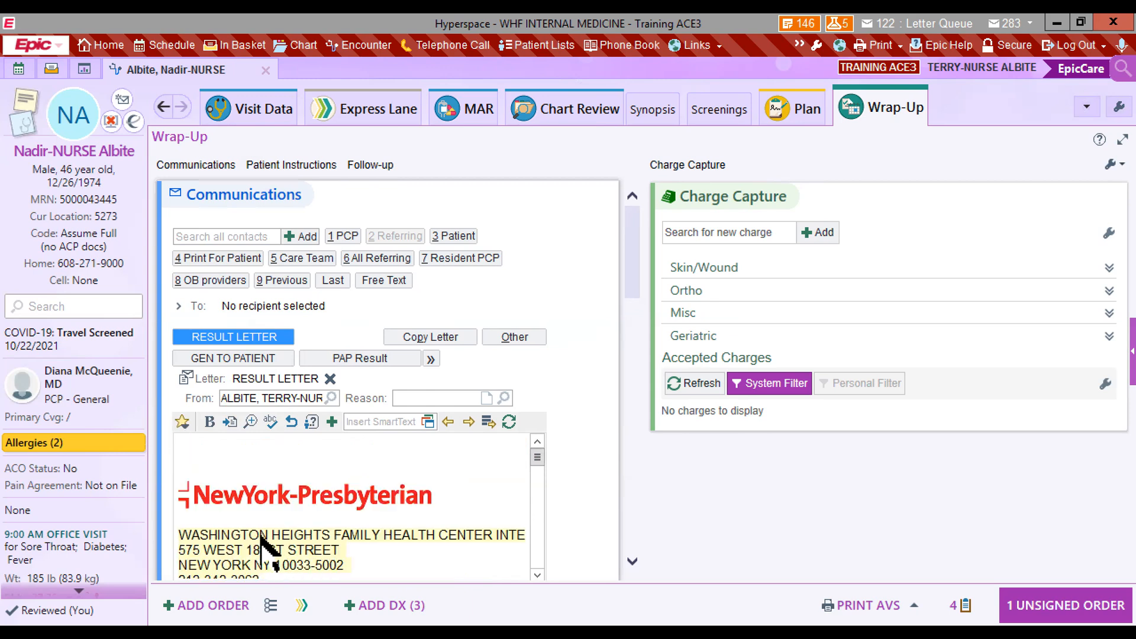
right_click(225, 491)
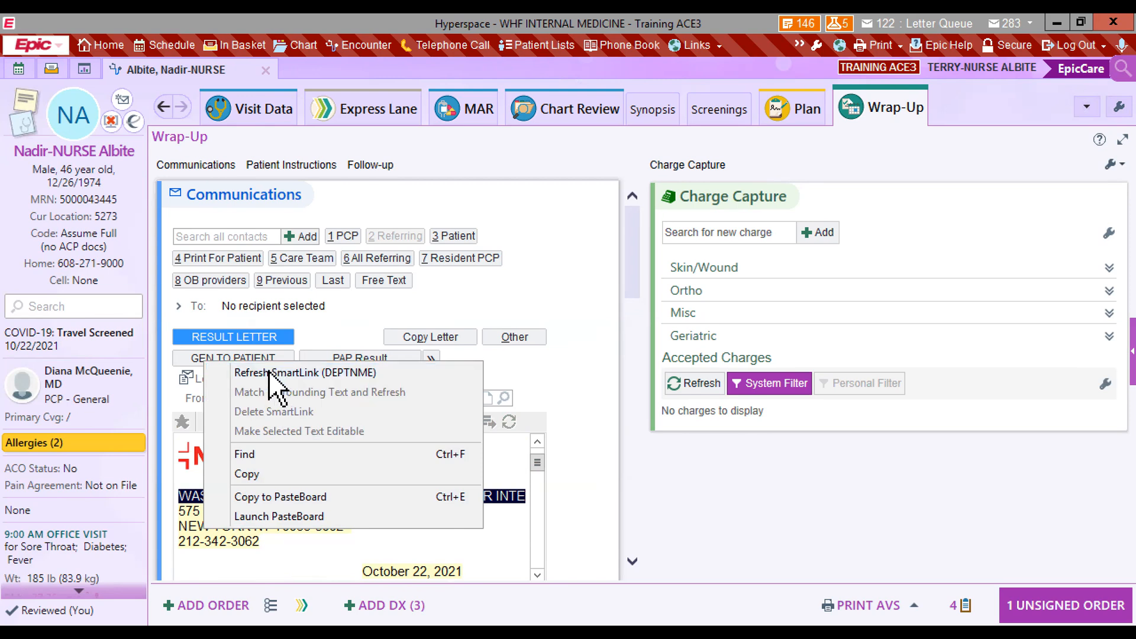
left_click(312, 570)
scroll(401, 544, "down", 5)
double_click(272, 536)
type("ioioyoo")
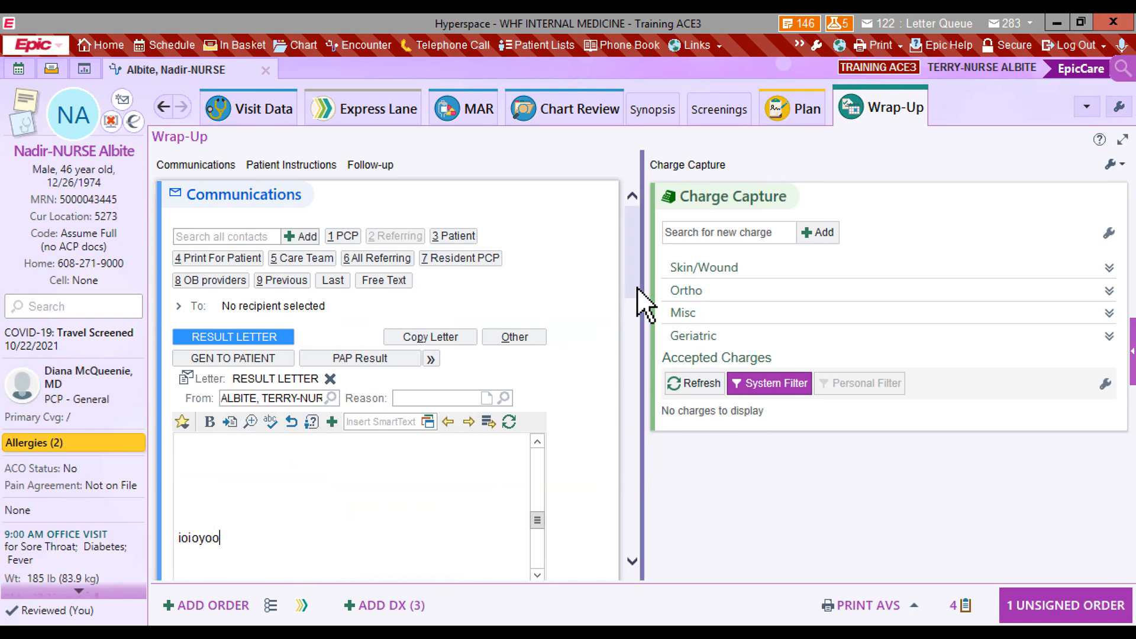
Cancel the result letter communication without saving the changes.
left_click_drag(636, 287, 638, 386)
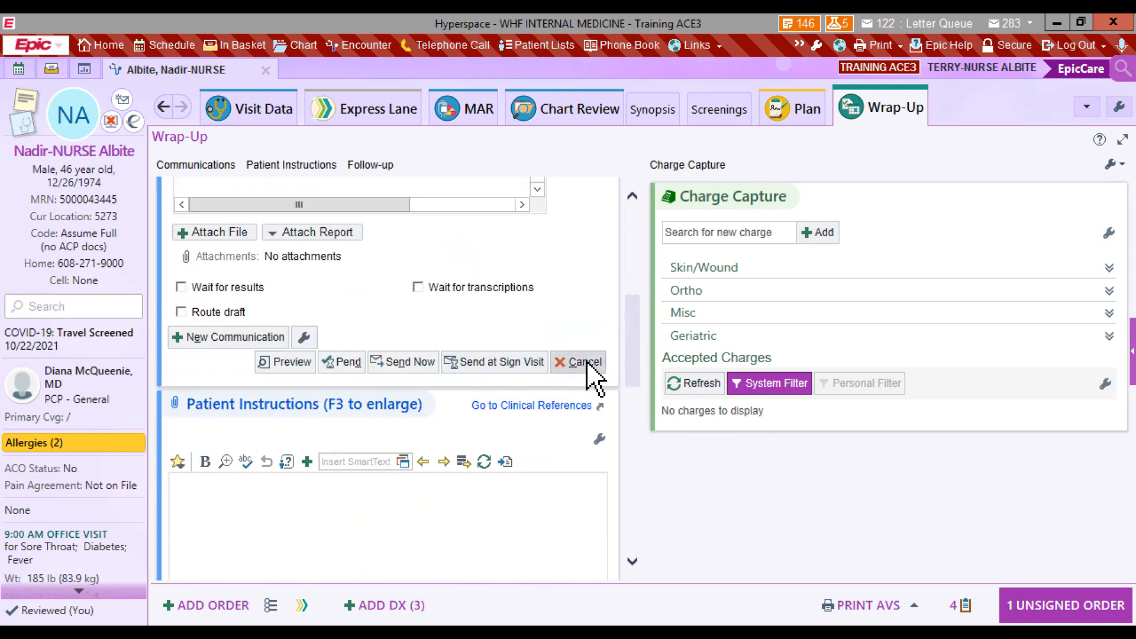
left_click(552, 361)
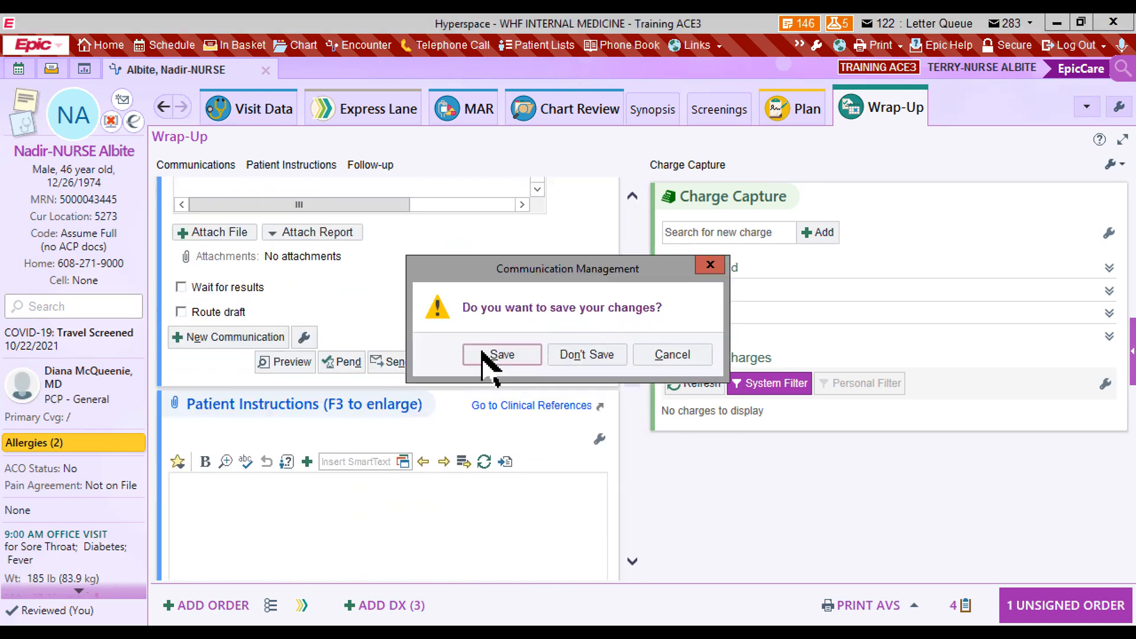
left_click(578, 356)
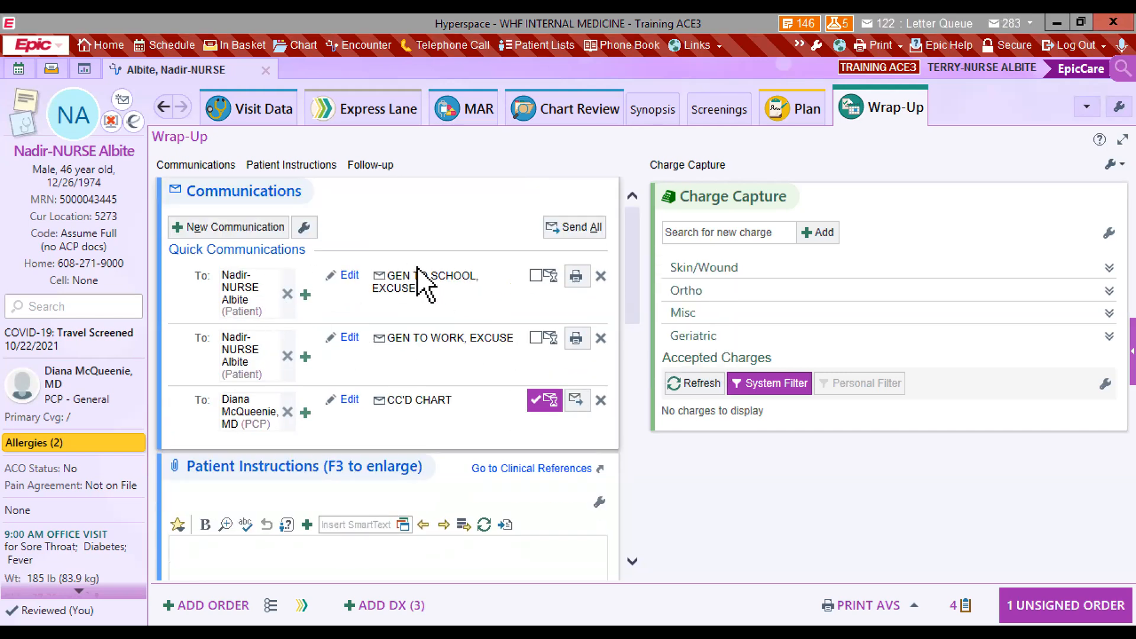
Look up "alcohol diabetes" in SmartText for the Patient Instructions and insert DIABETES: ALCOHOL (ENGLISH).
left_click(264, 166)
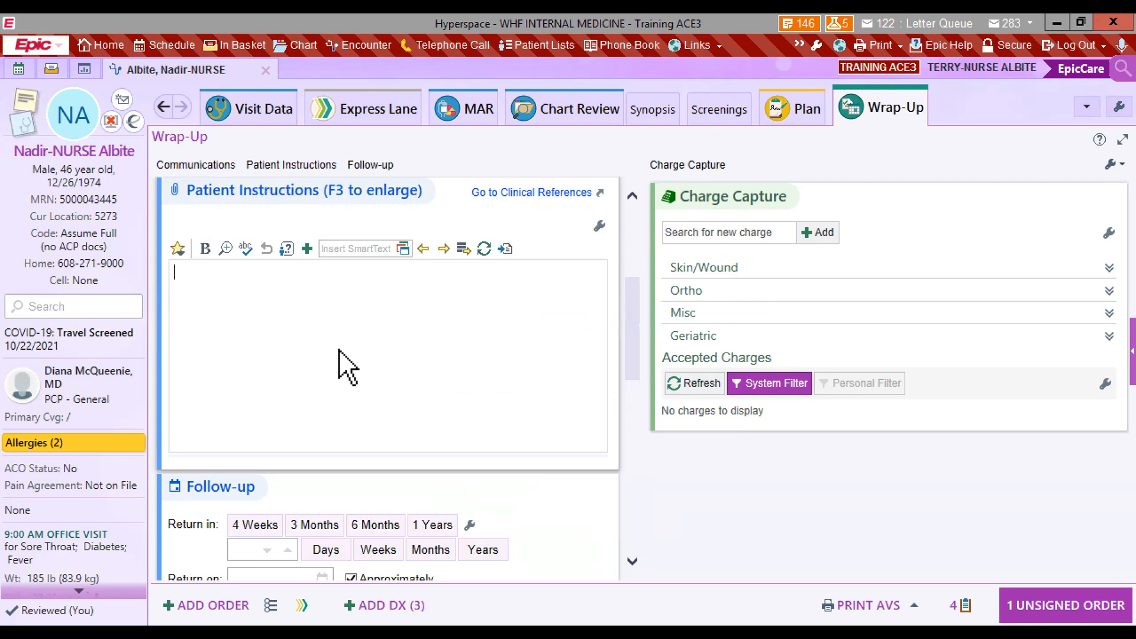
left_click(365, 249)
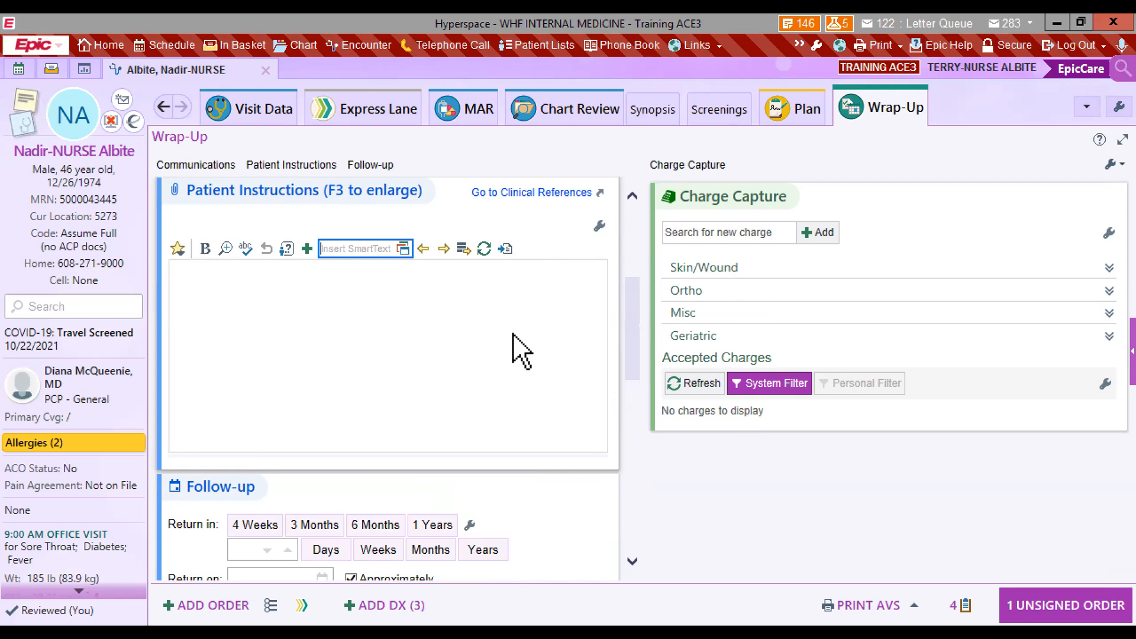
type("alcohol diabetes")
key("Return")
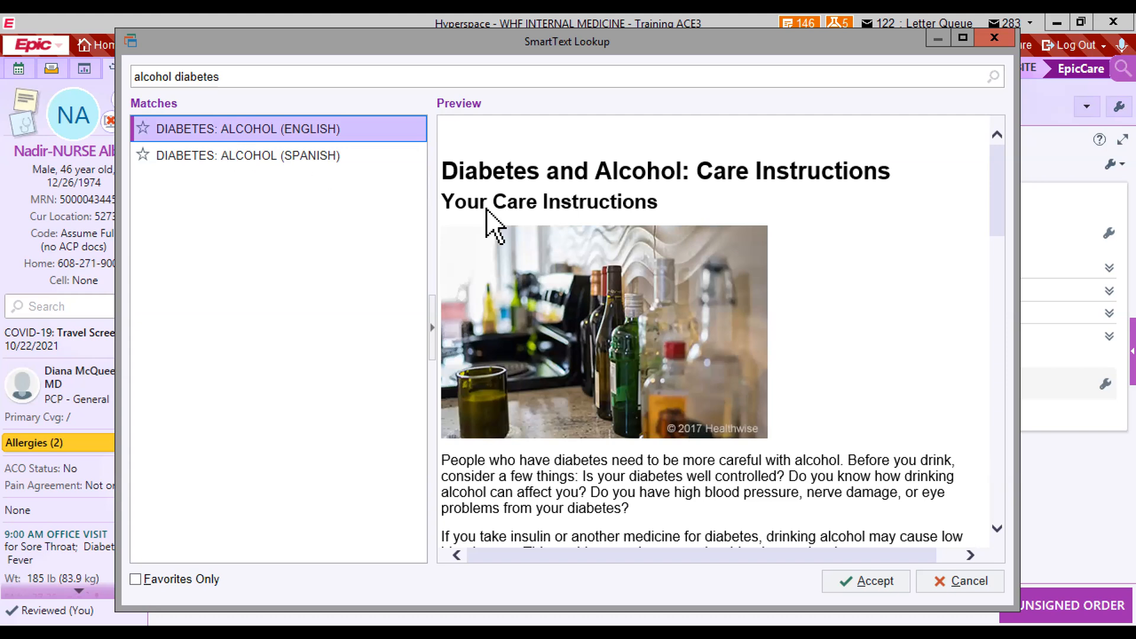
left_click(865, 583)
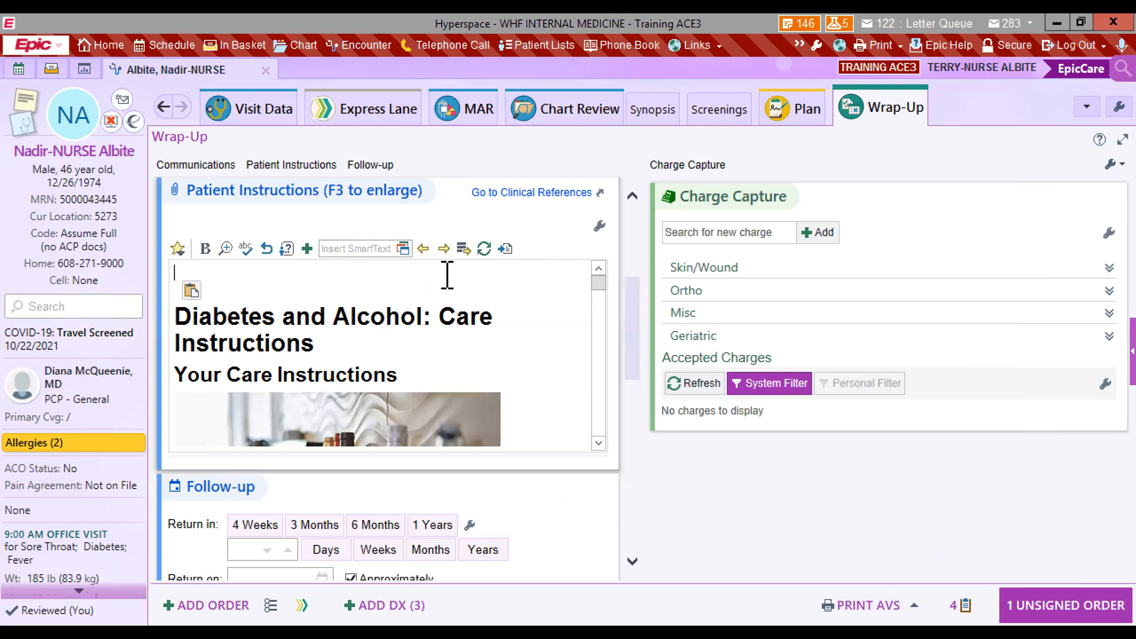
Add the diagnosis-related document Fever: General Info (ENGLISH) from Clinical References to the patient instructions.
left_click(529, 196)
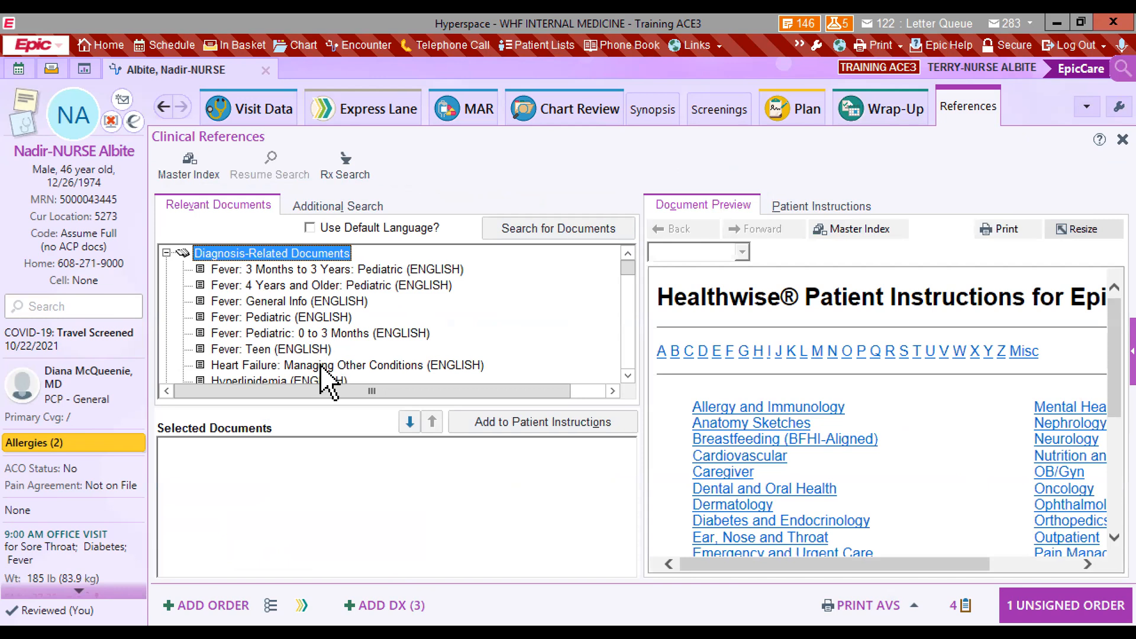
scroll(303, 374, "down", 2)
scroll(303, 374, "up", 2)
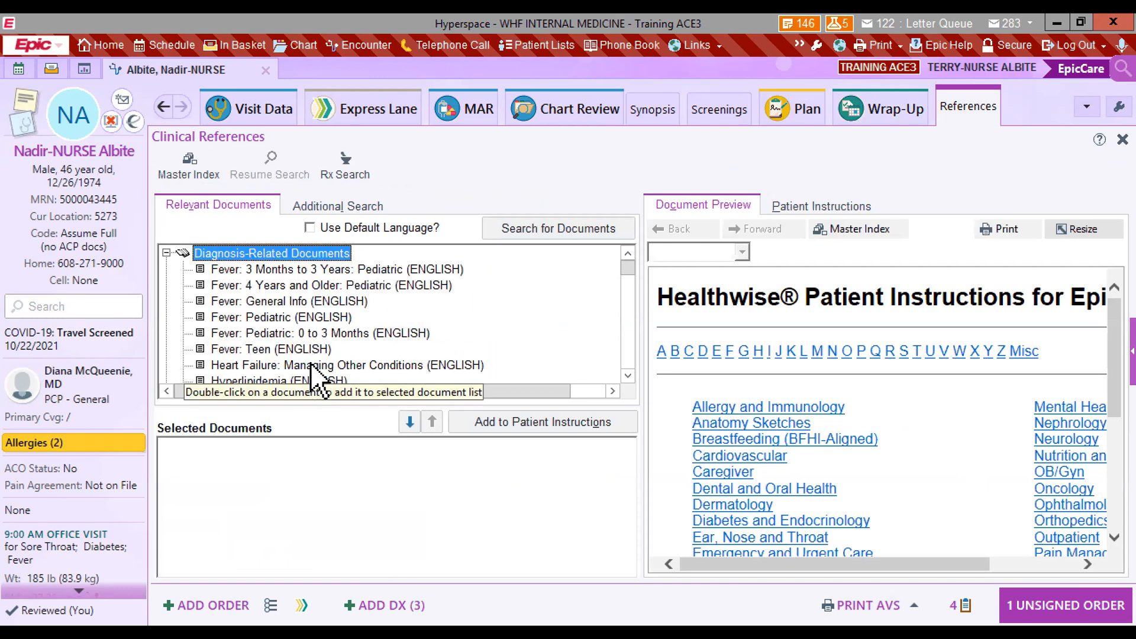
left_click(266, 302)
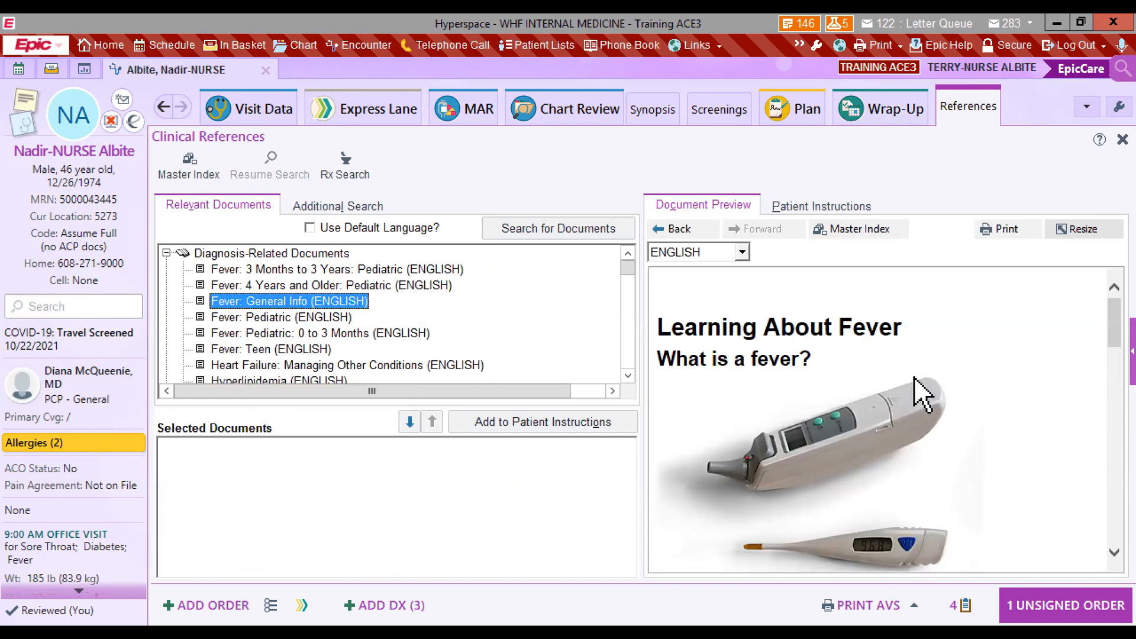
left_click(604, 422)
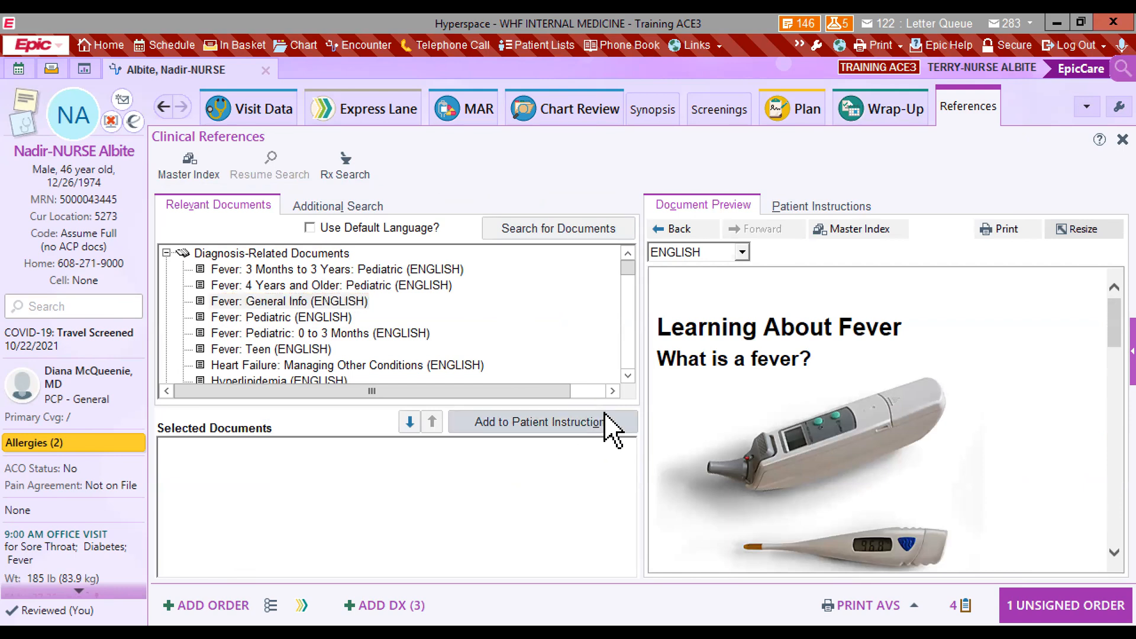
Add Hyperlipidemia: High Cholesterol: General Info (ENGLISH) to the patient instructions and close Clinical References.
left_click(628, 376)
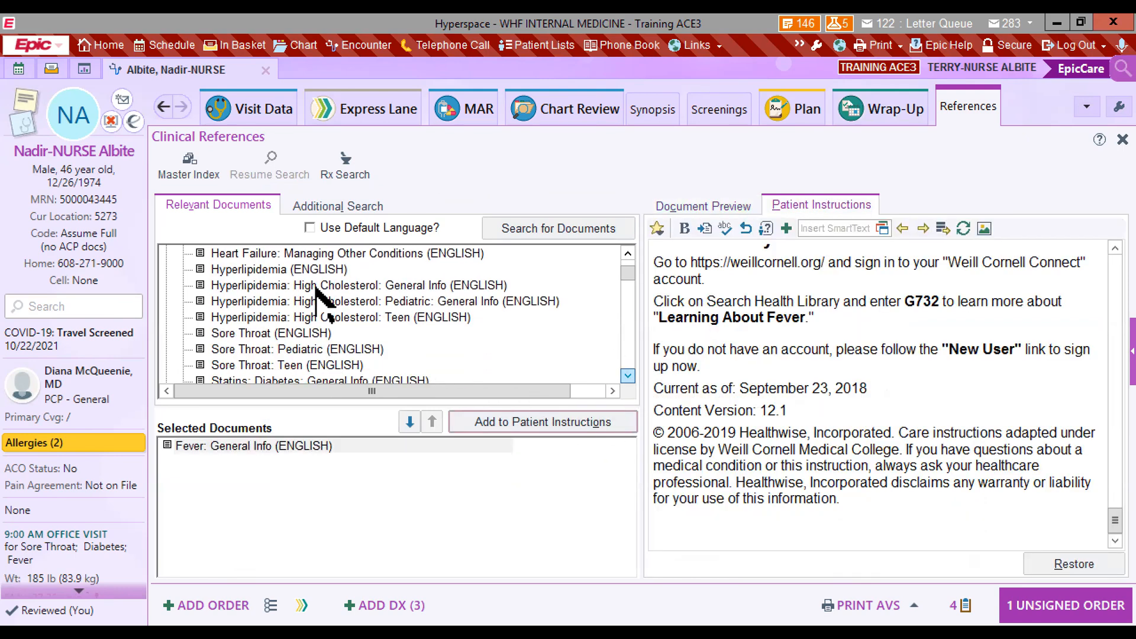
left_click(379, 285)
left_click(524, 423)
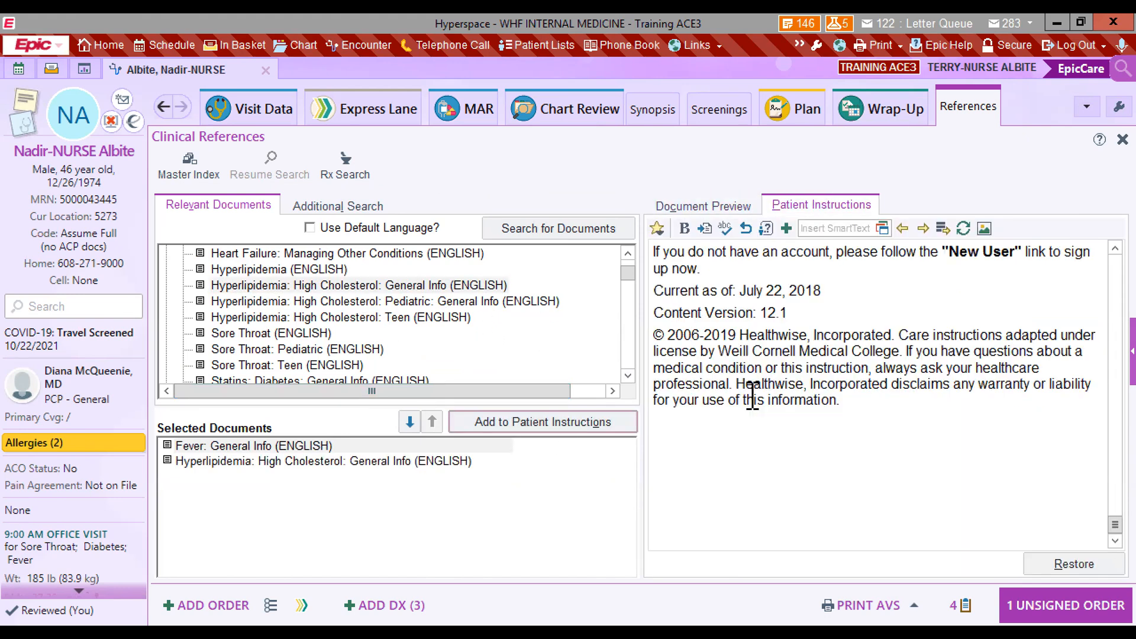
left_click(1123, 139)
Review the added education text in the Patient Instructions section of Wrap-Up.
scroll(405, 355, "up", 5)
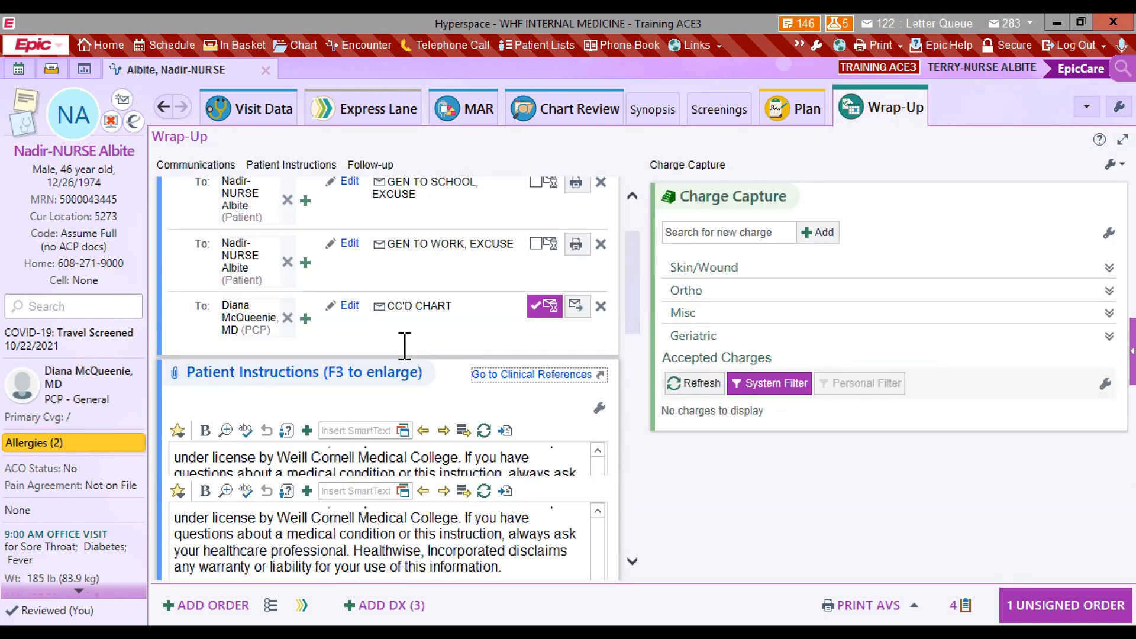
scroll(516, 495, "down", 3)
scroll(473, 444, "down", 5)
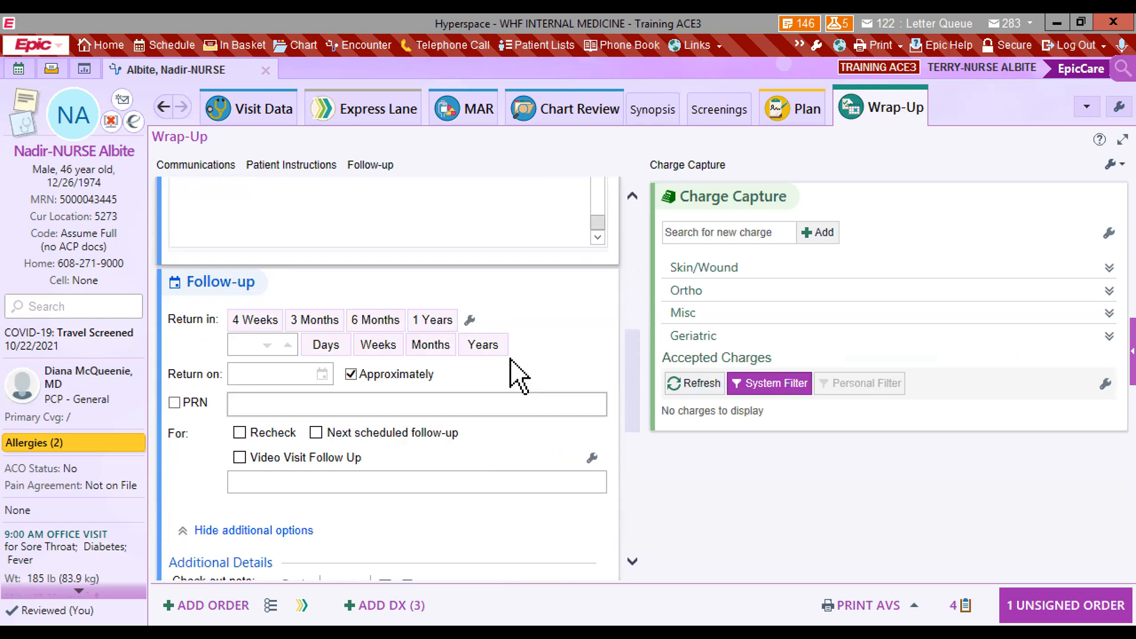
scroll(626, 331, "up", 3)
scroll(604, 415, "up", 3)
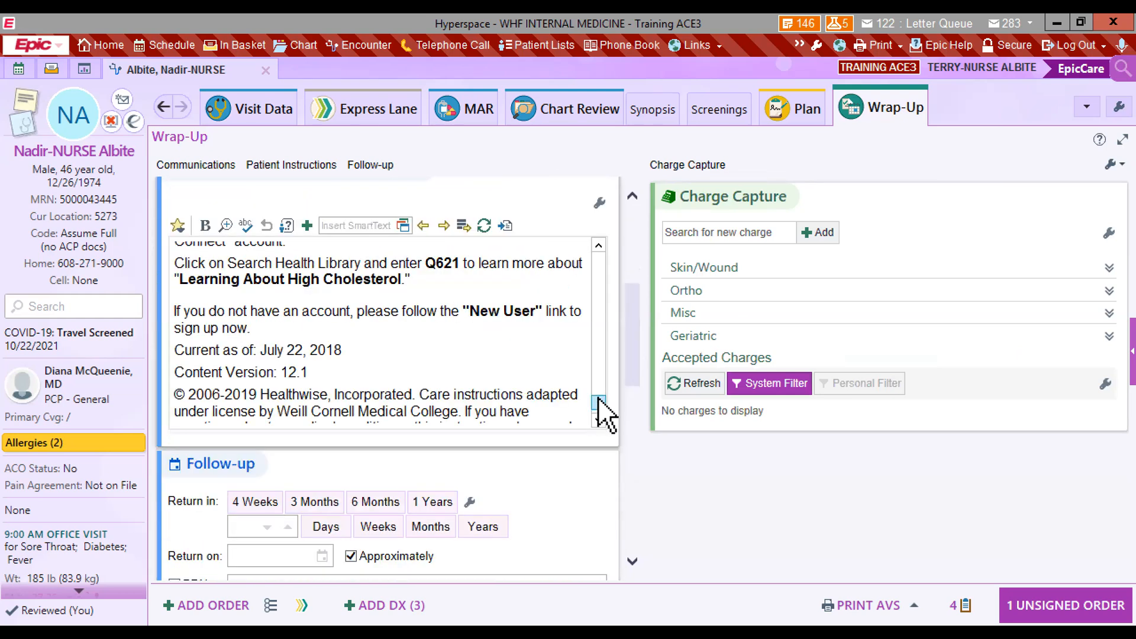
scroll(602, 362, "up", 3)
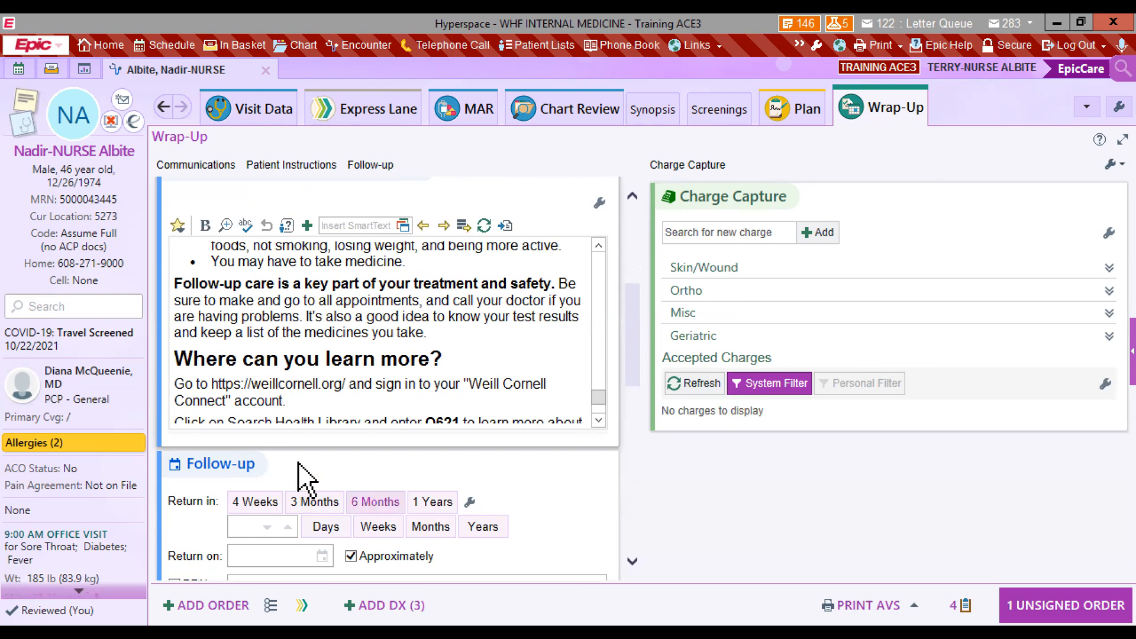
scroll(410, 449, "down", 5)
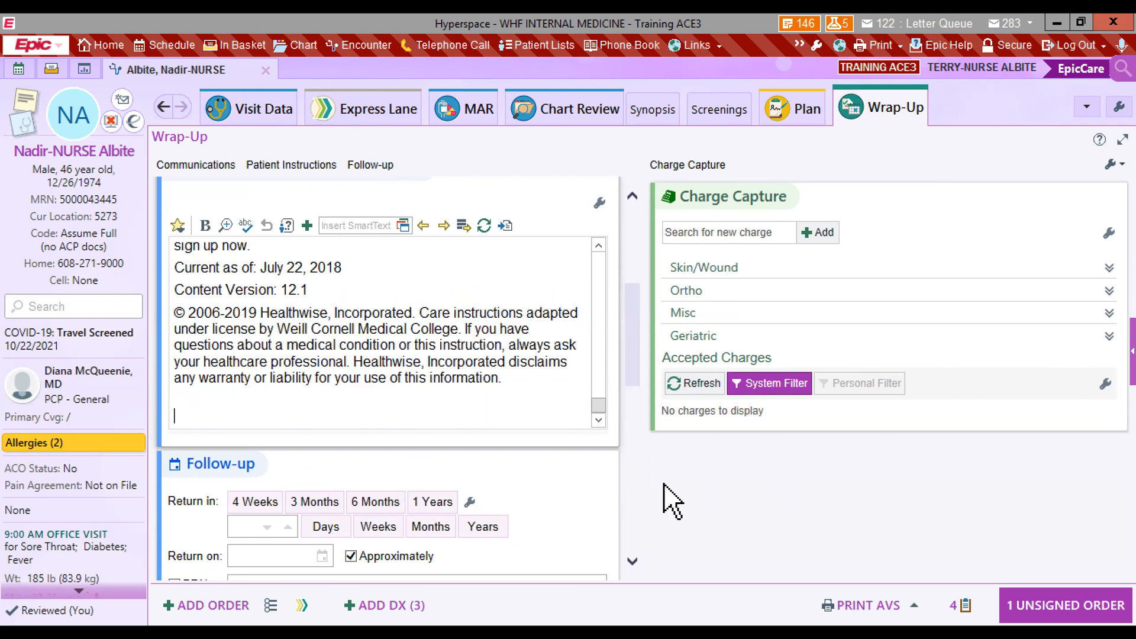
Set the follow-up return to 3 months, on 1/22/2022.
left_click_drag(629, 364, 629, 436)
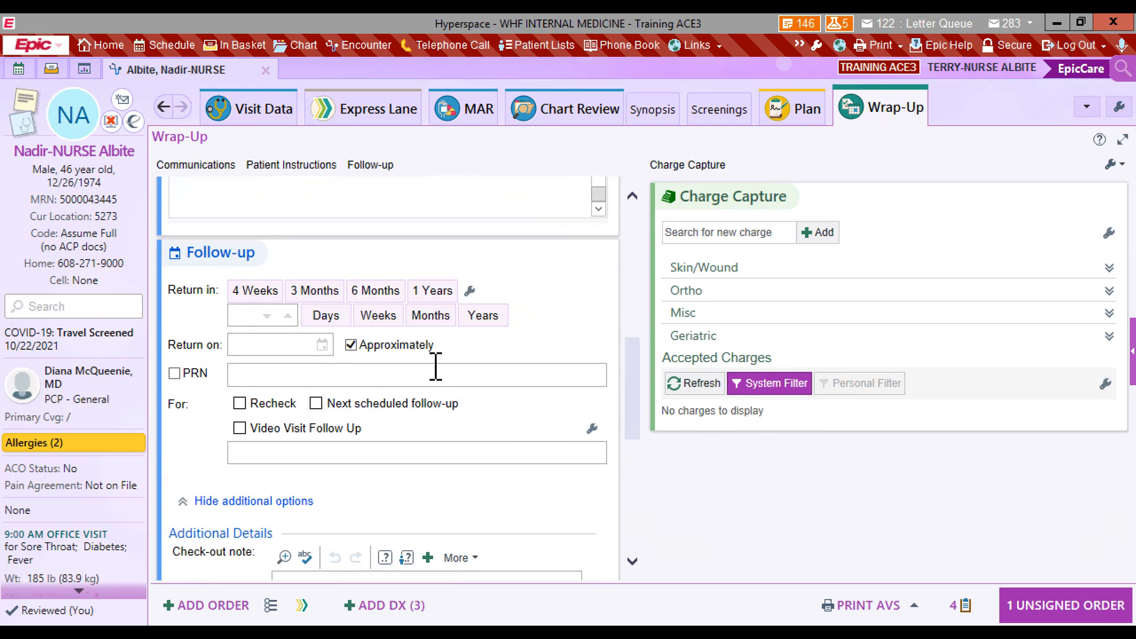
left_click(262, 347)
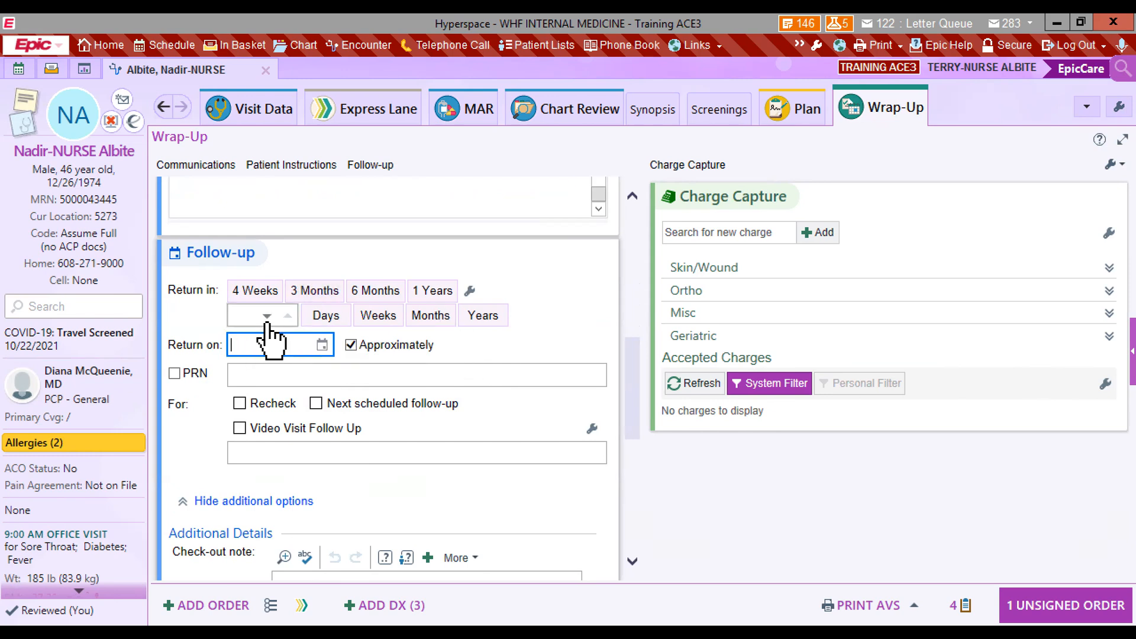
key("Return")
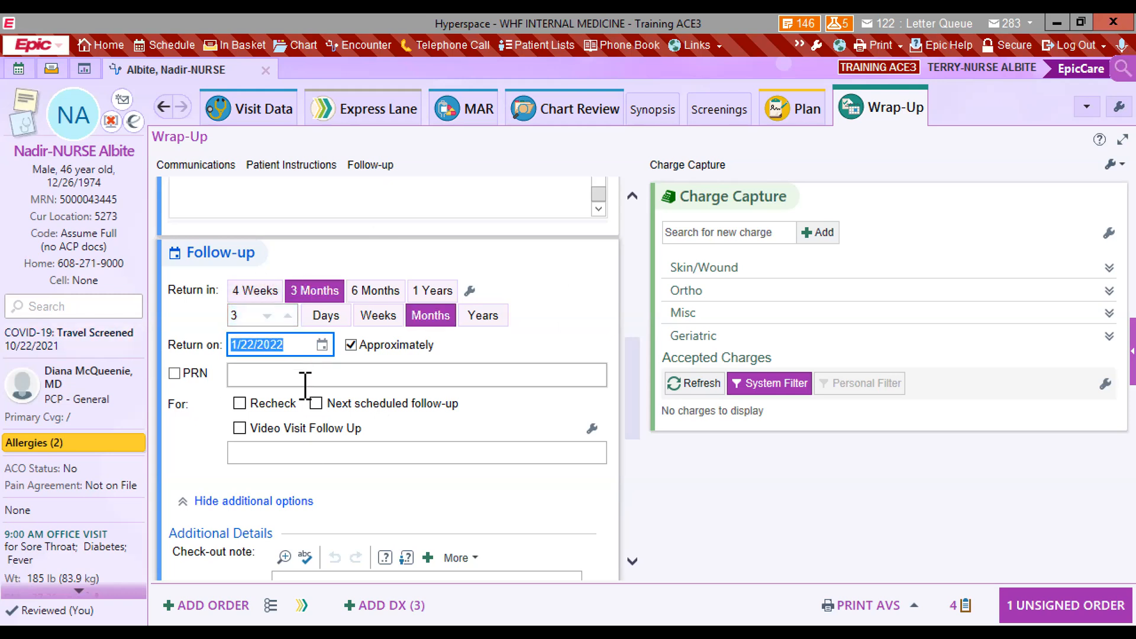
Examine the remaining follow-up options, including the check-out note, the reminder and the recipients for sending the chart upon closing.
scroll(313, 462, "down", 10)
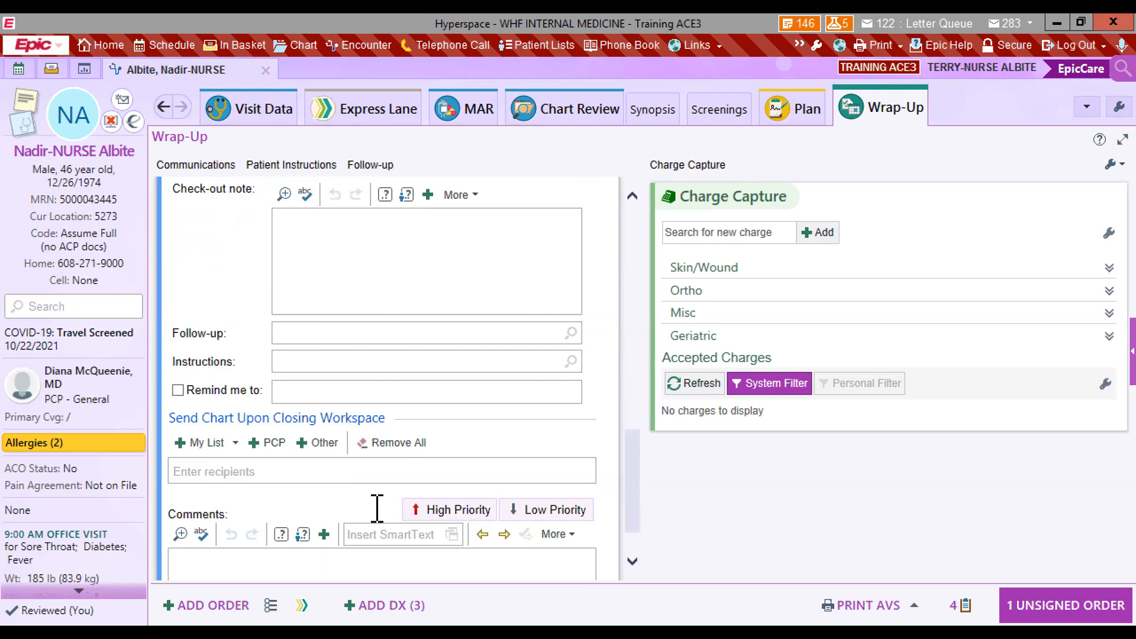
scroll(355, 402, "up", 4)
scroll(464, 367, "up", 2)
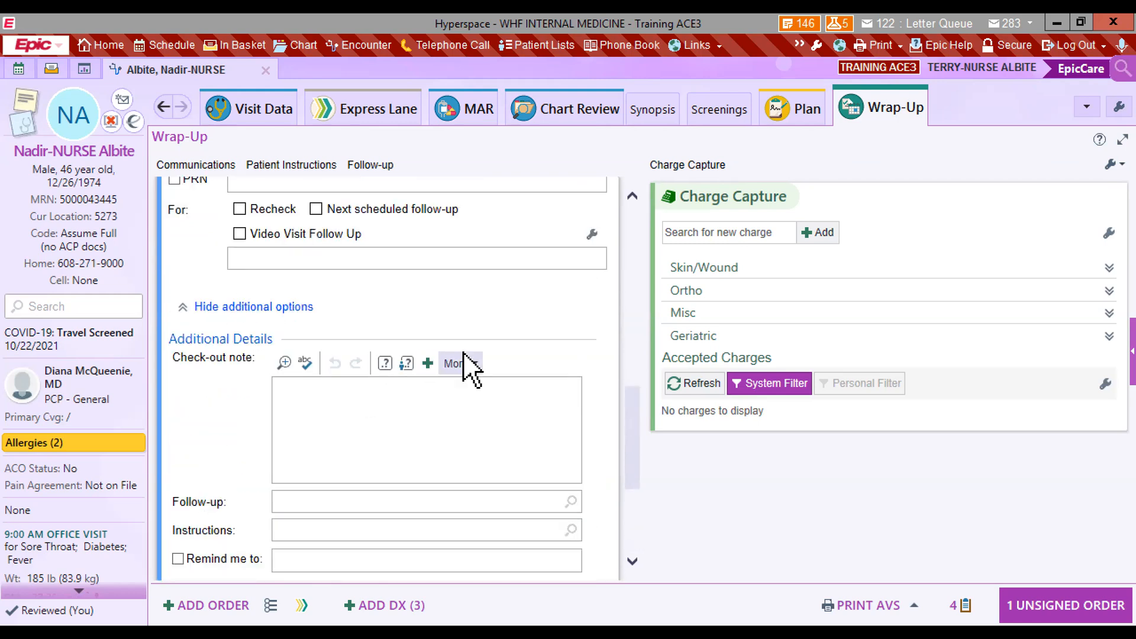
scroll(464, 355, "down", 5)
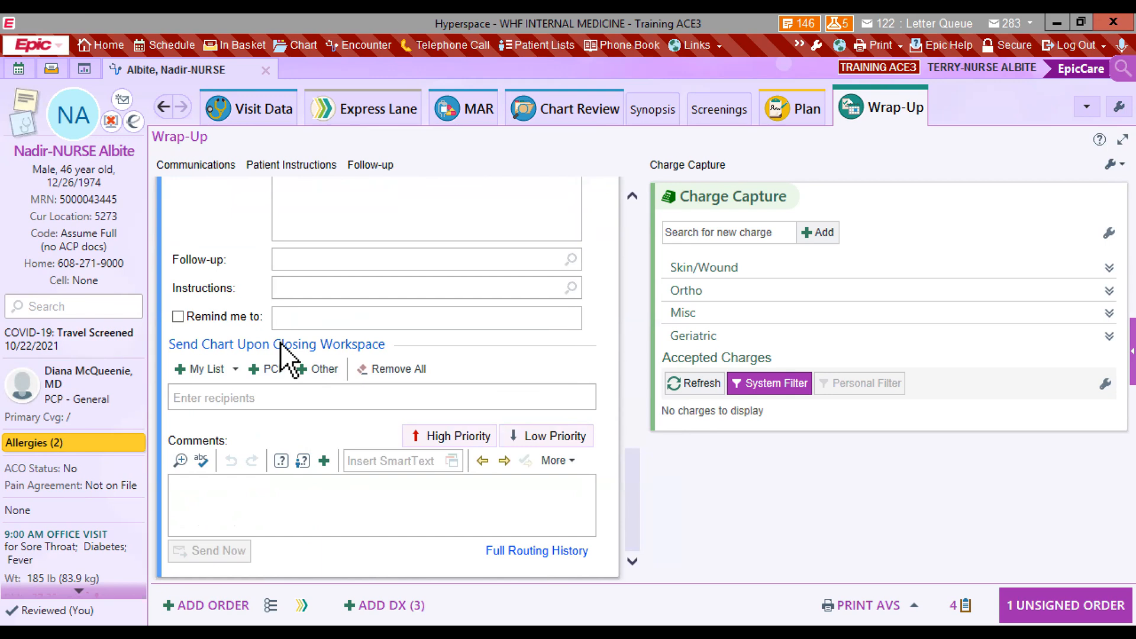
left_click(297, 398)
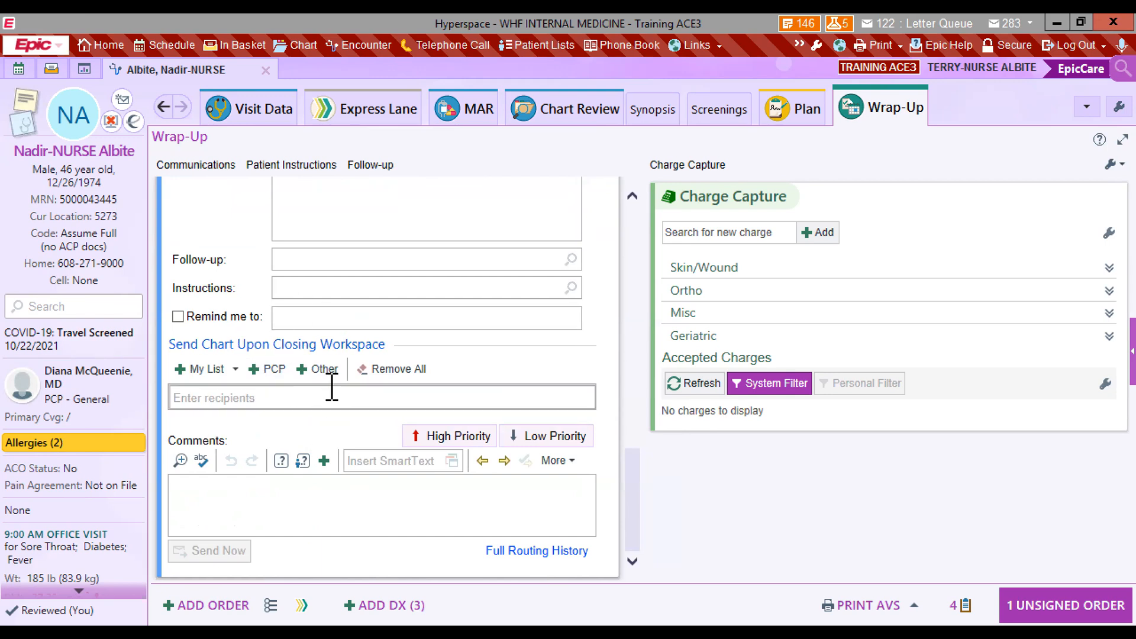
scroll(307, 379, "up", 10)
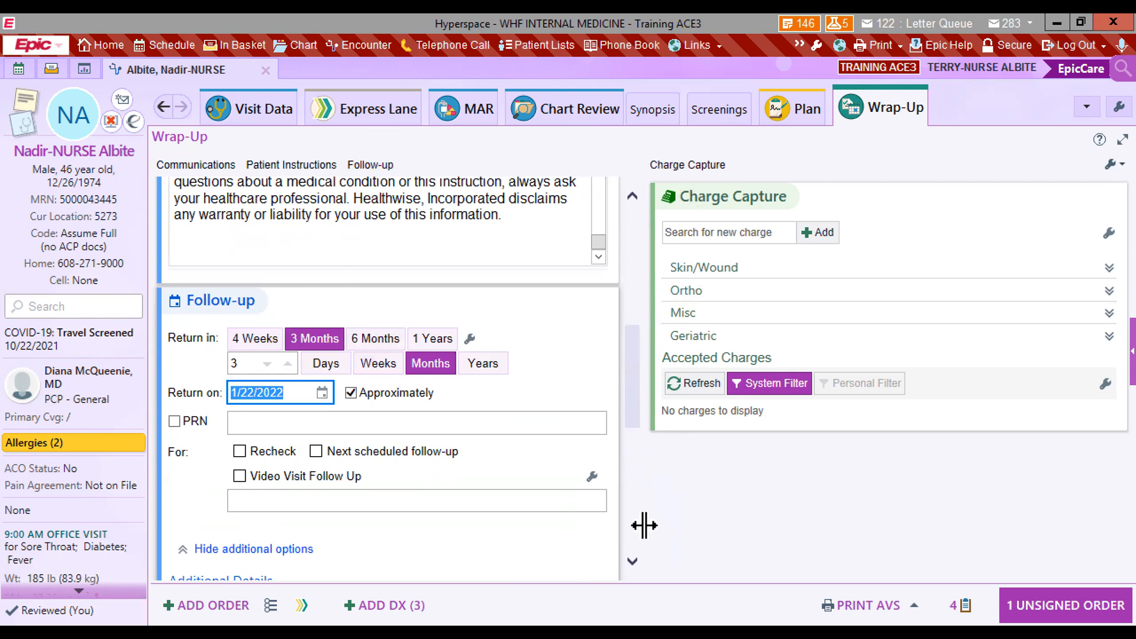
Go to the Charge Capture section and examine its new-charge search and charge groups such as Skin/Wound.
left_click(713, 167)
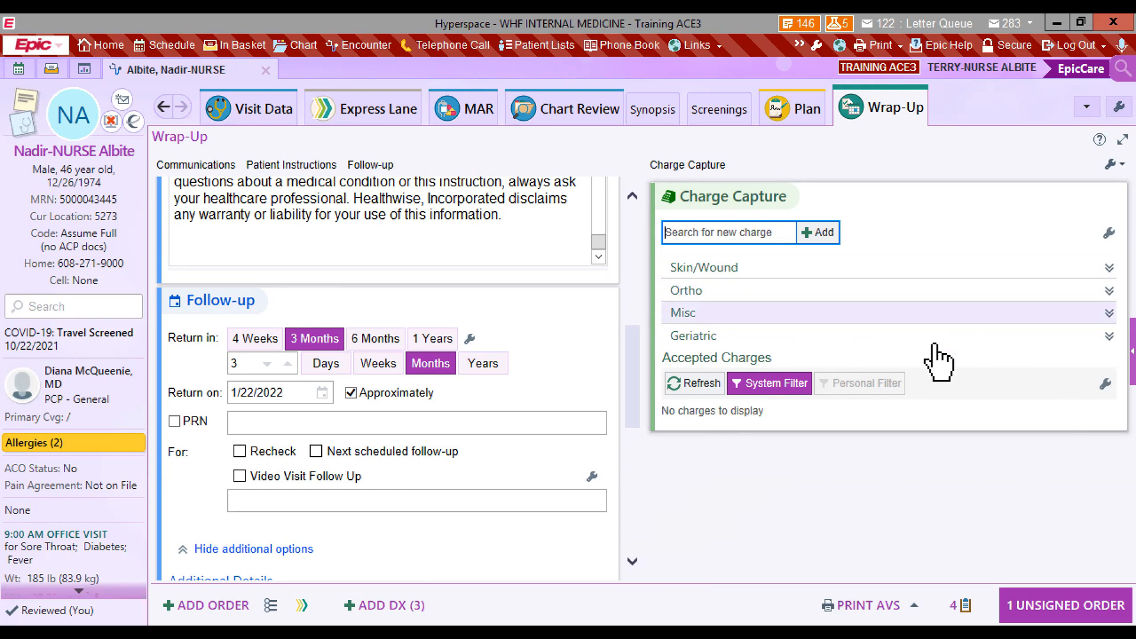
left_click(751, 234)
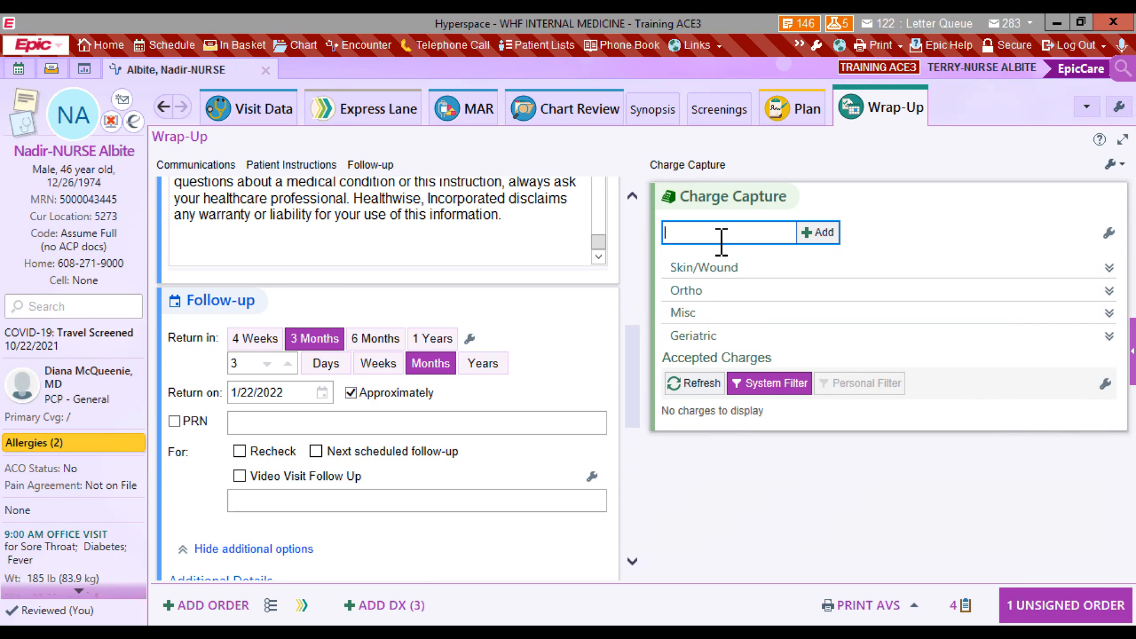
left_click(914, 266)
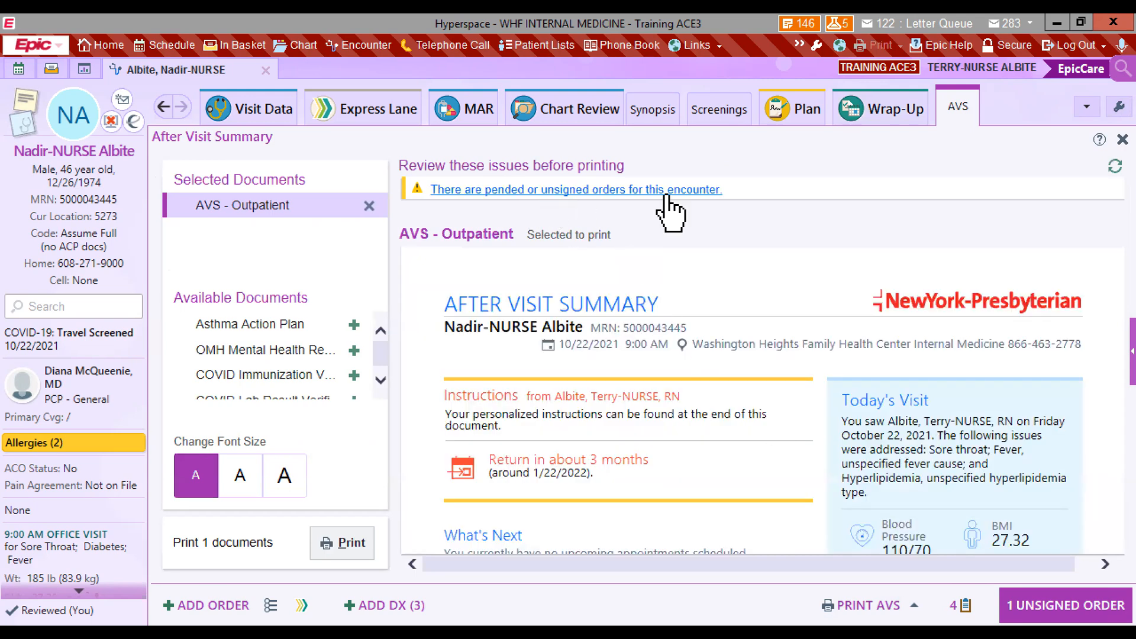
Review the outpatient After Visit Summary through the end of its education material and close the patient's chart.
scroll(680, 418, "down", 5)
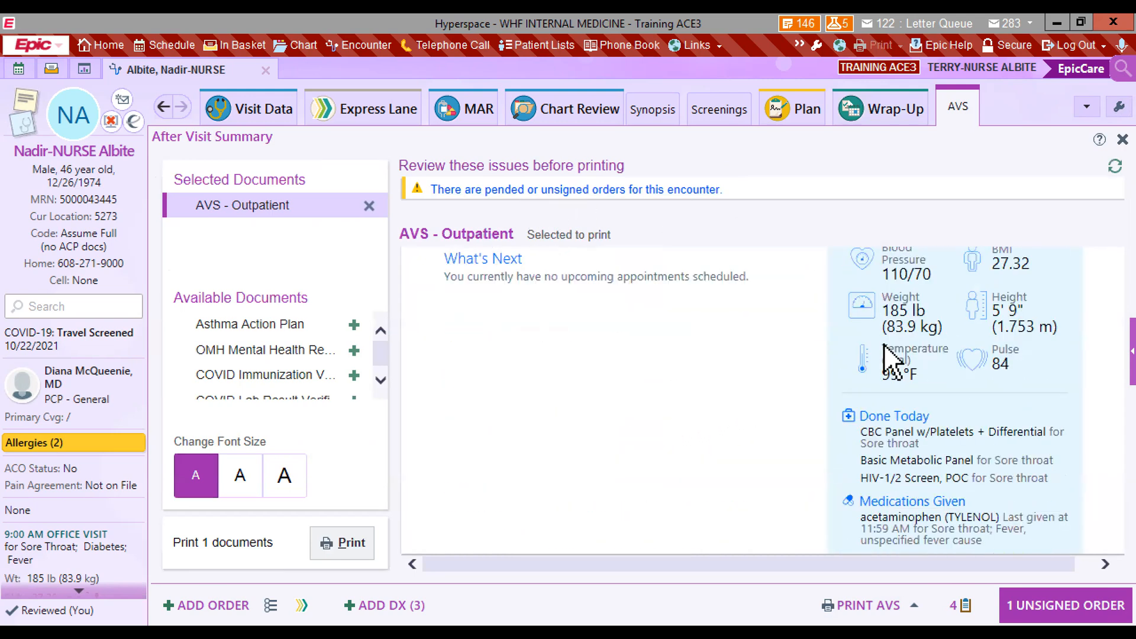
scroll(924, 367, "down", 3)
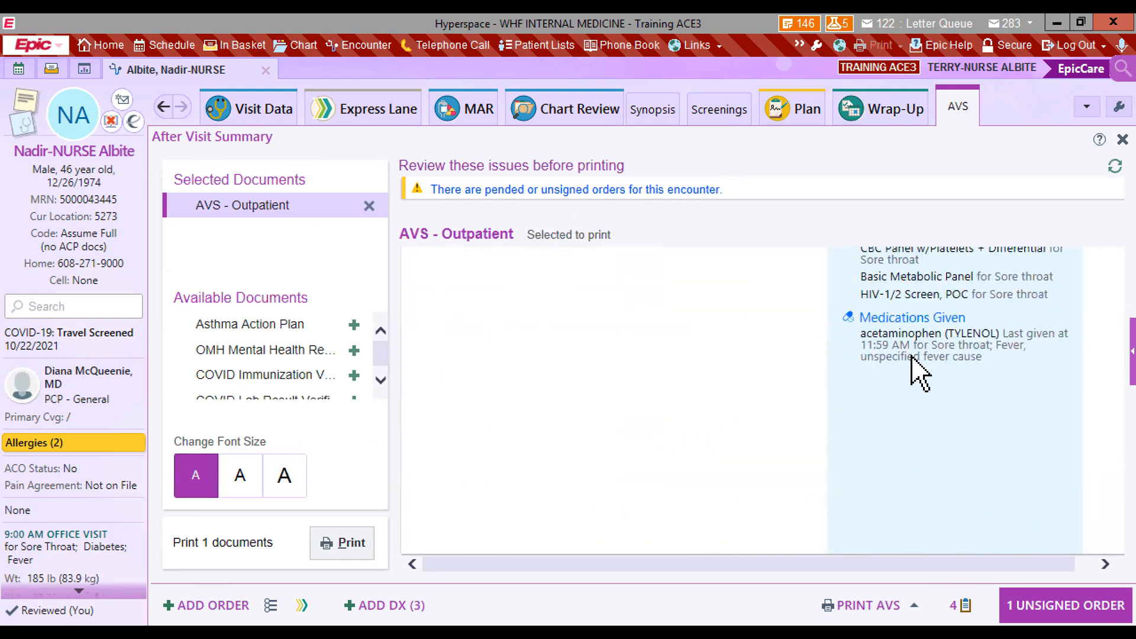
scroll(944, 368, "down", 6)
scroll(760, 404, "down", 8)
scroll(567, 423, "down", 20)
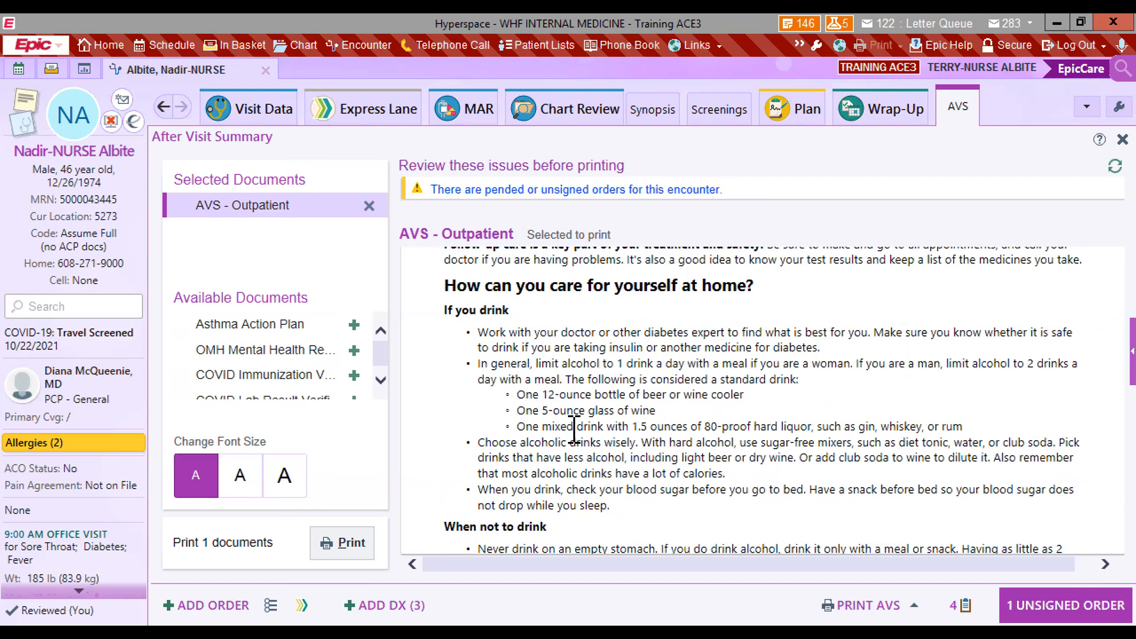
scroll(670, 437, "down", 15)
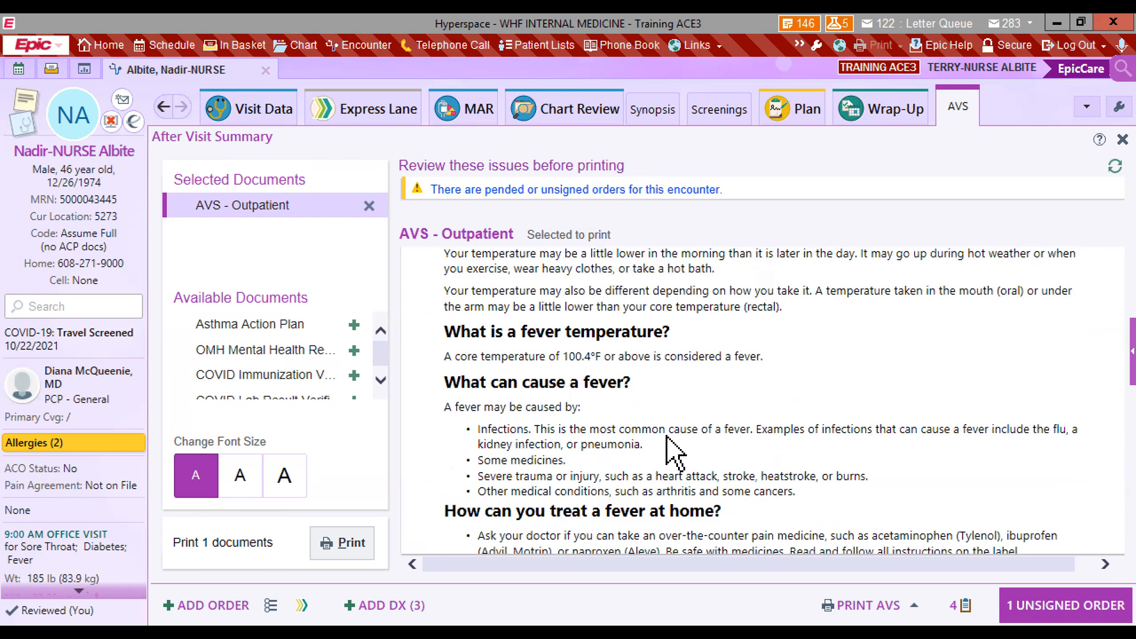
scroll(809, 406, "down", 10)
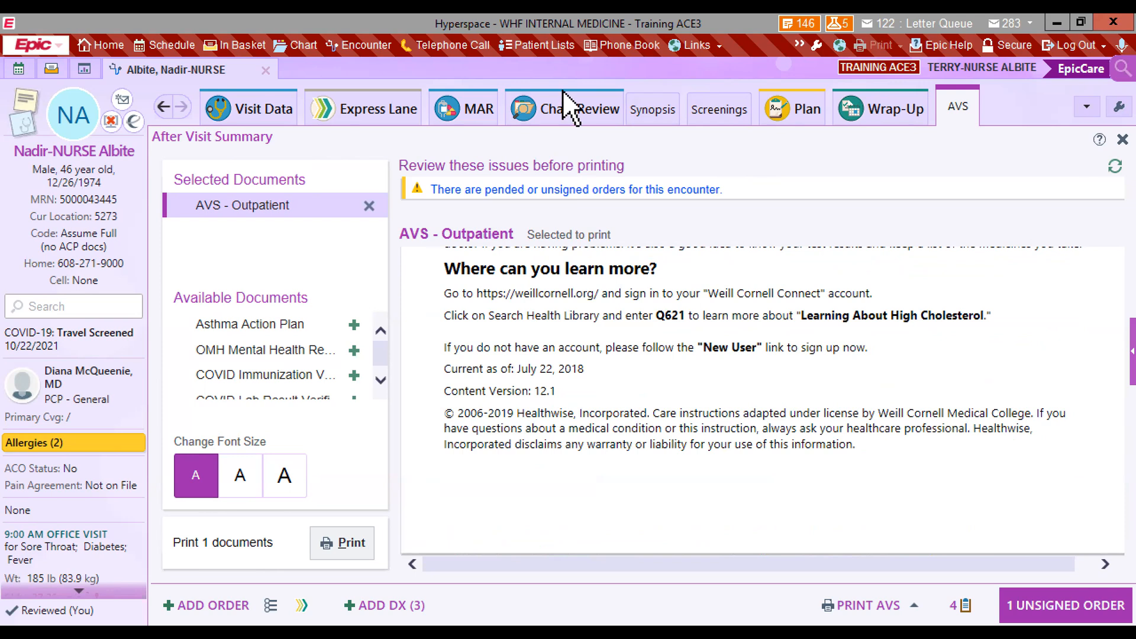
left_click(267, 72)
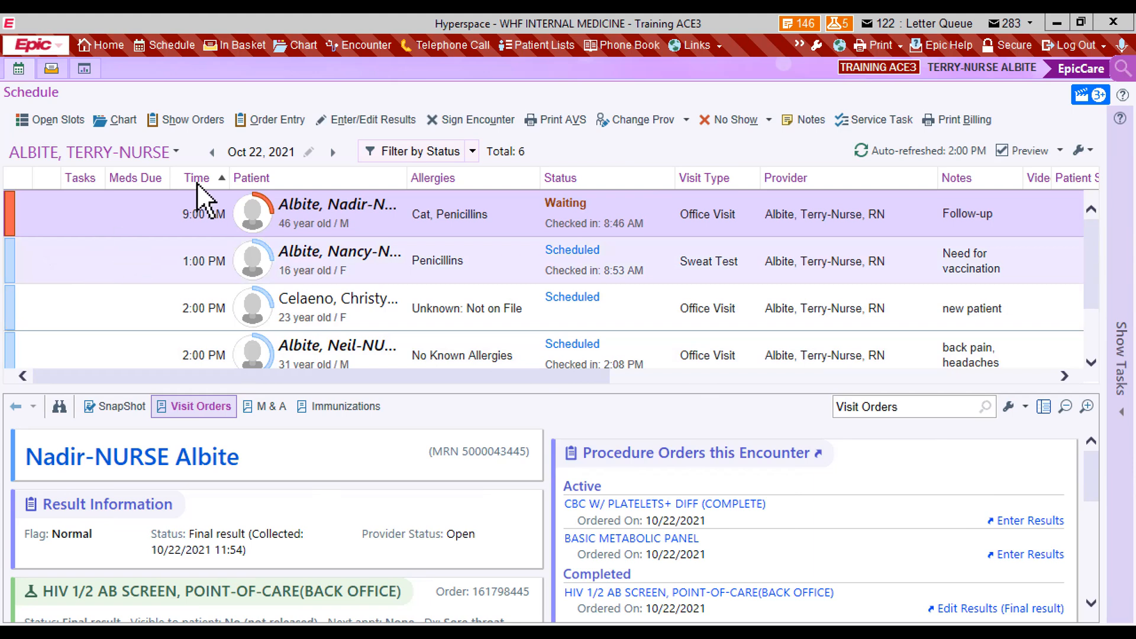
Open the In Basket and examine the new message types and the options for attaching other users' In Baskets.
left_click(51, 69)
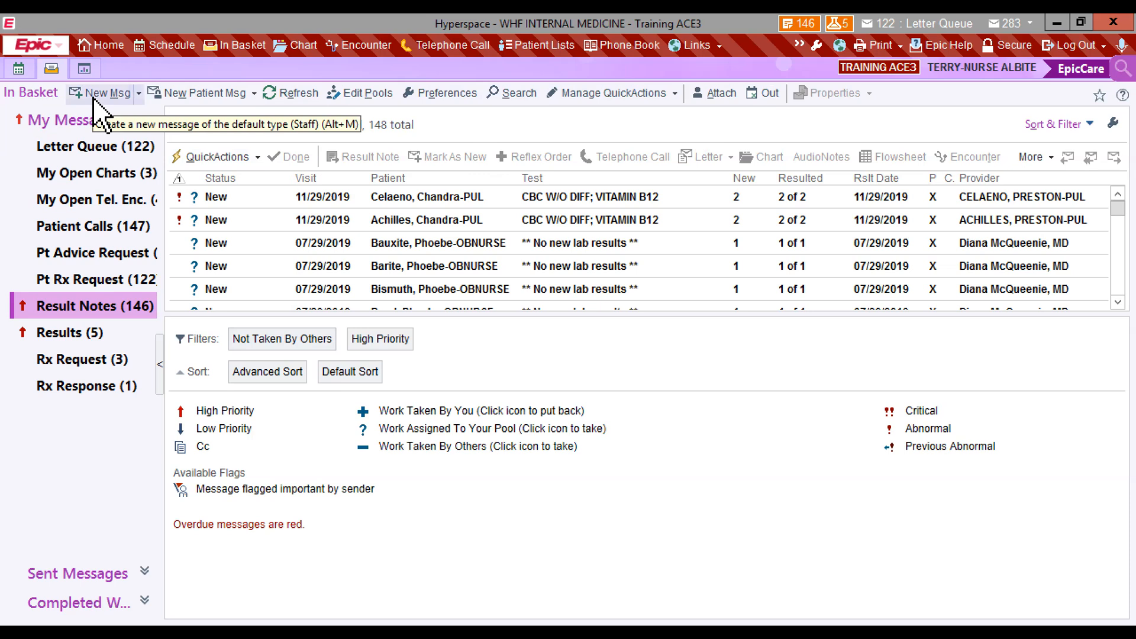
left_click(139, 95)
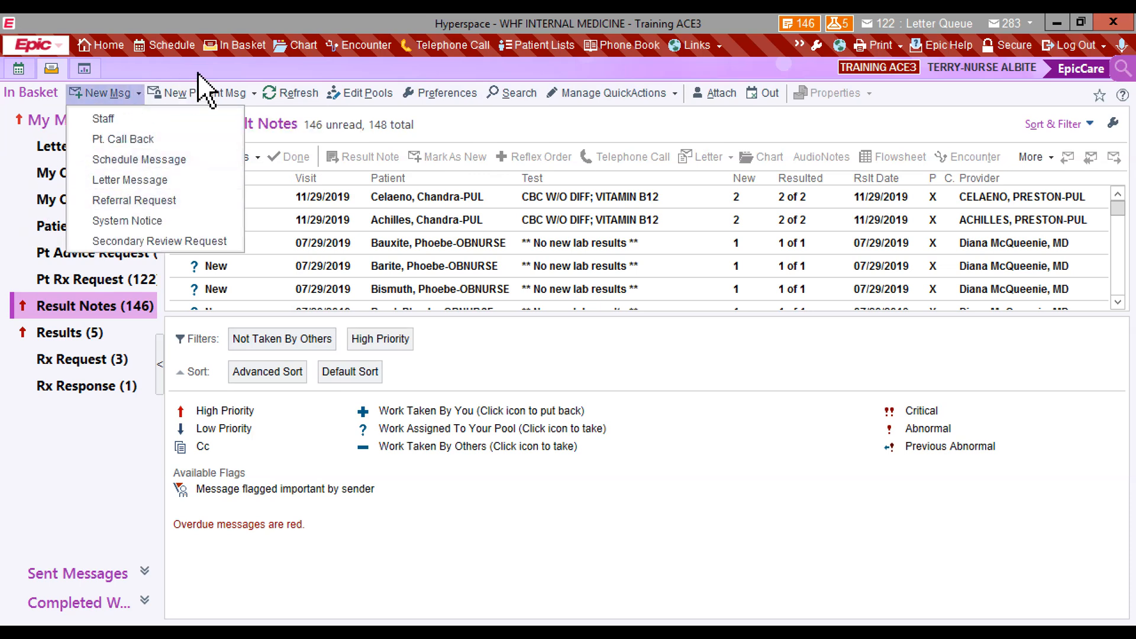
left_click(201, 100)
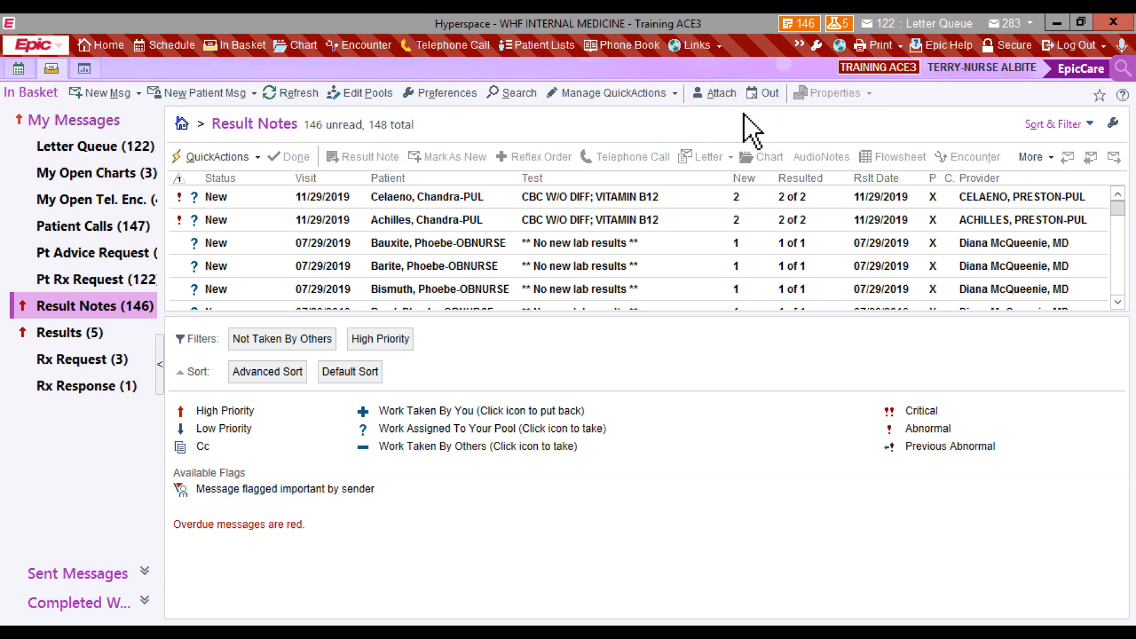
left_click(708, 95)
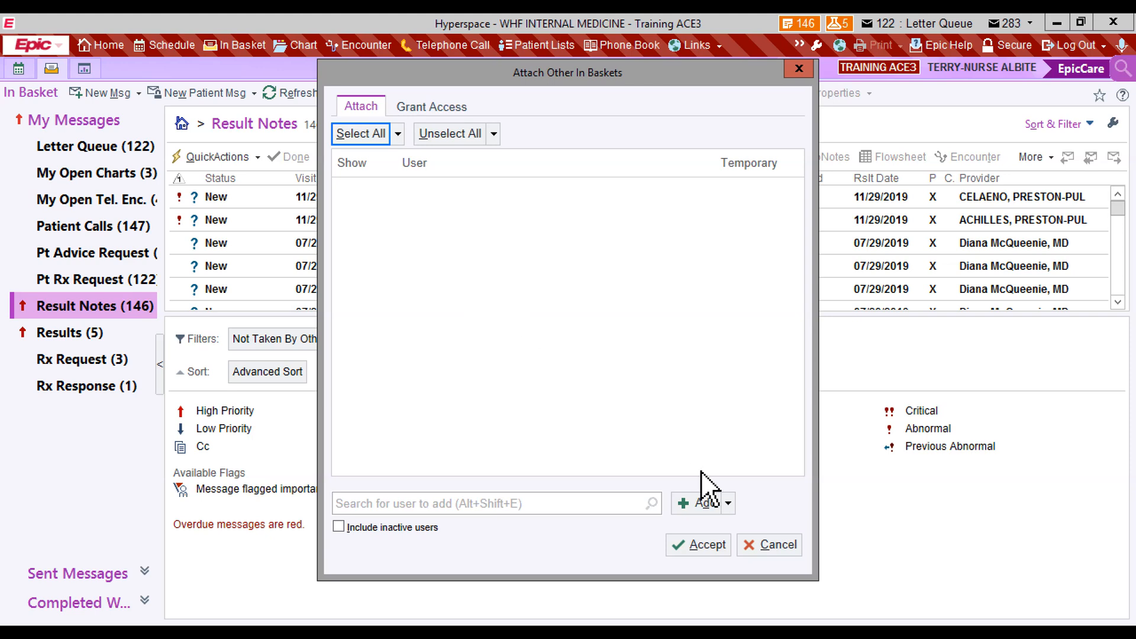
left_click(775, 545)
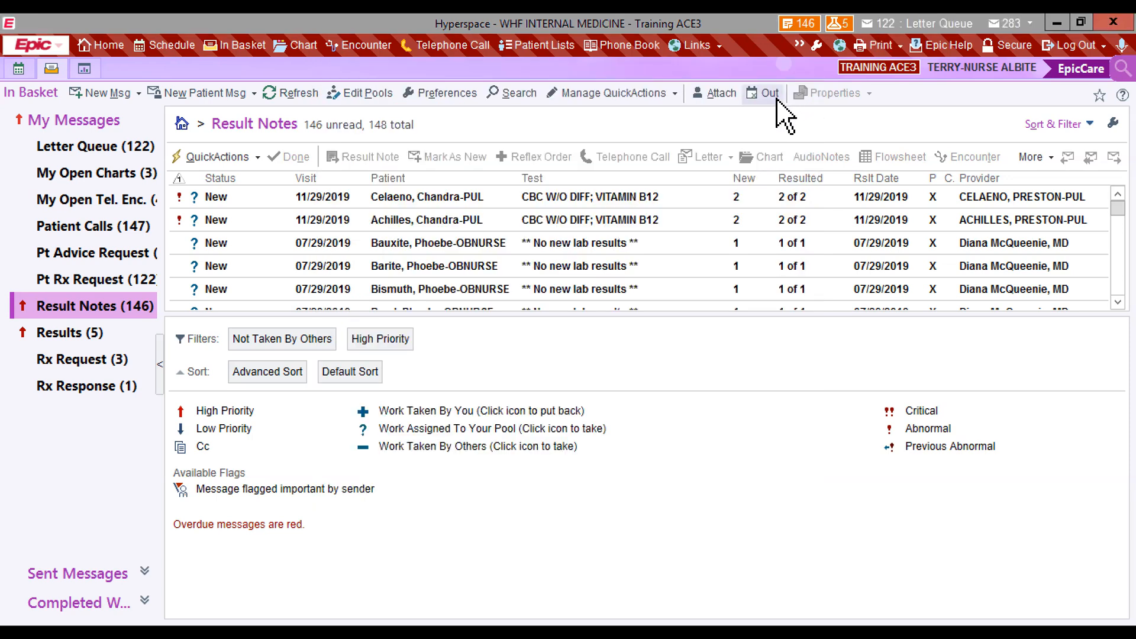
Examine the form for a new Out of Contact occasion without saving it, and return to the In Basket.
left_click(776, 100)
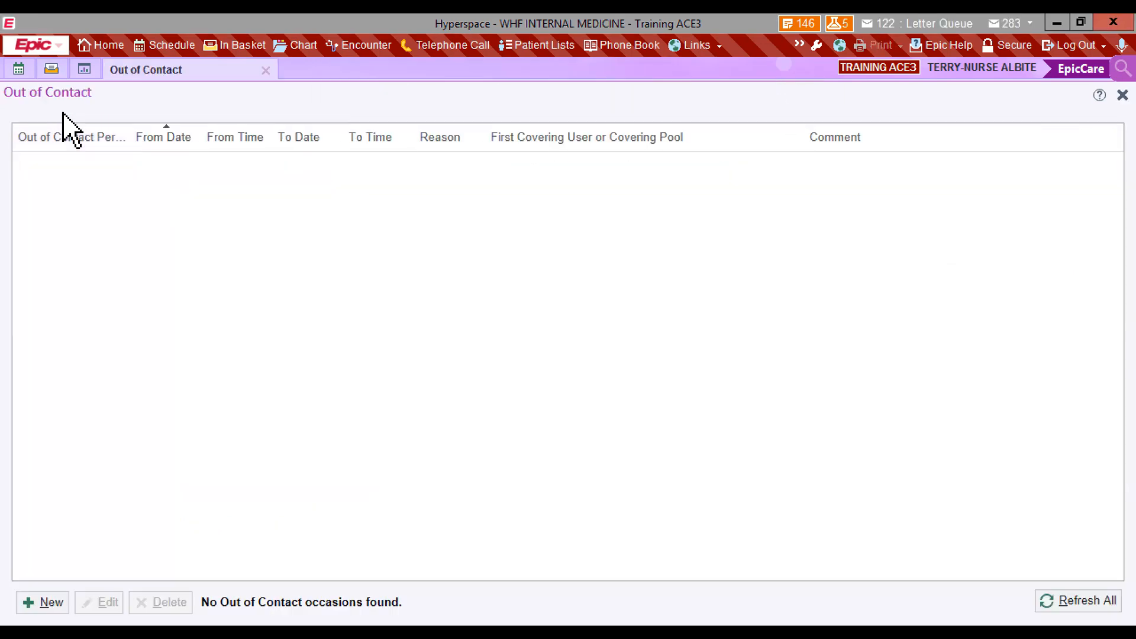
left_click(42, 603)
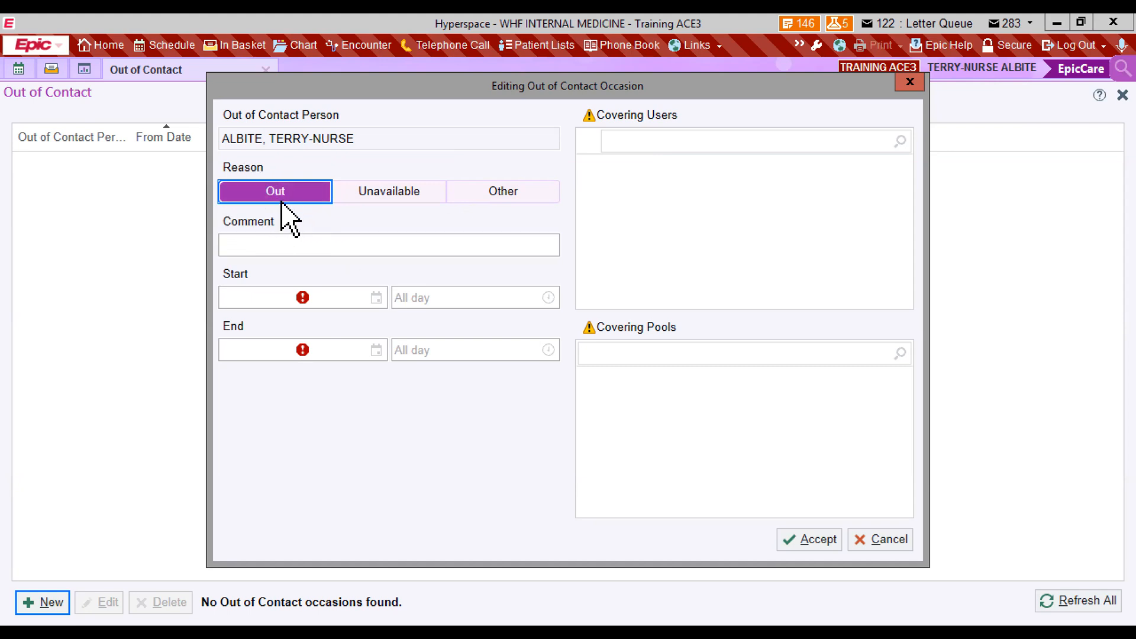
left_click(270, 245)
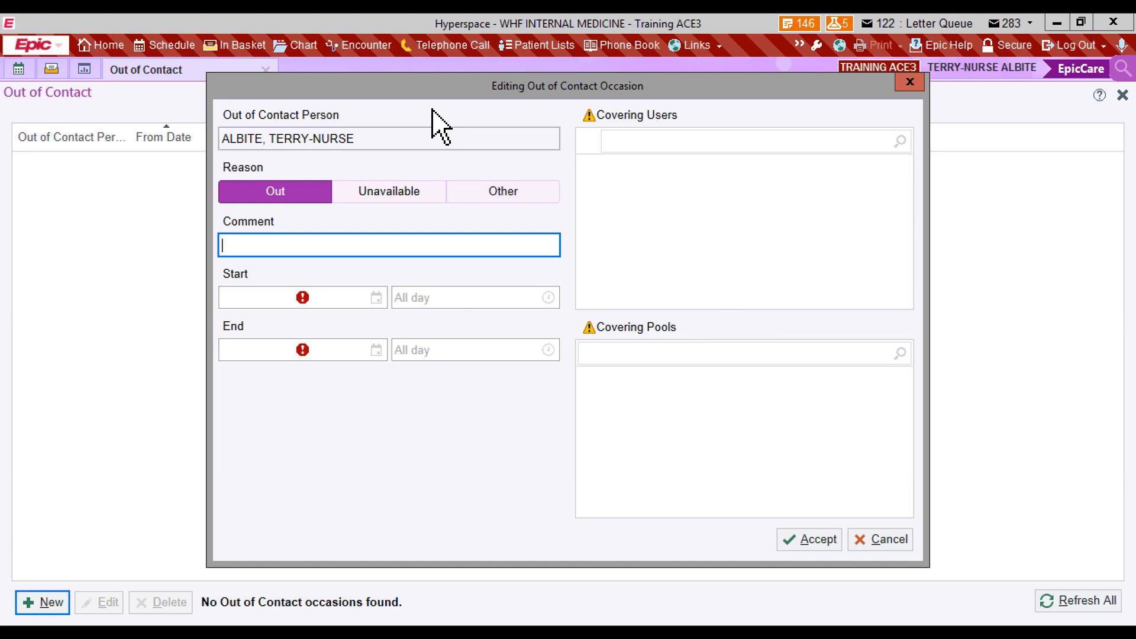
left_click_drag(424, 91, 416, 90)
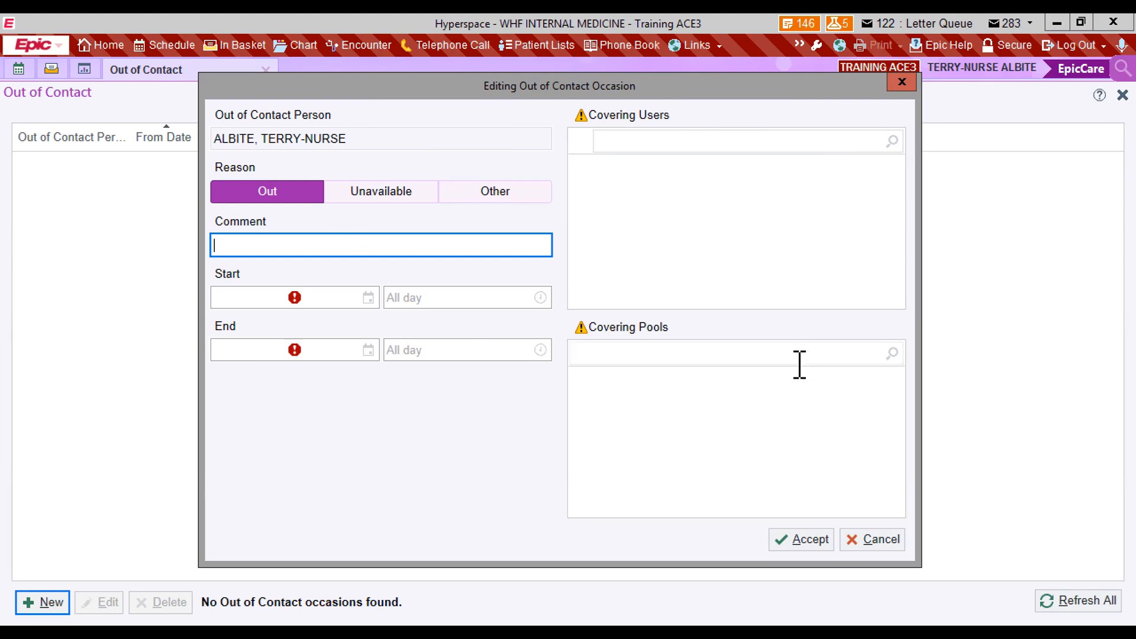
left_click(874, 540)
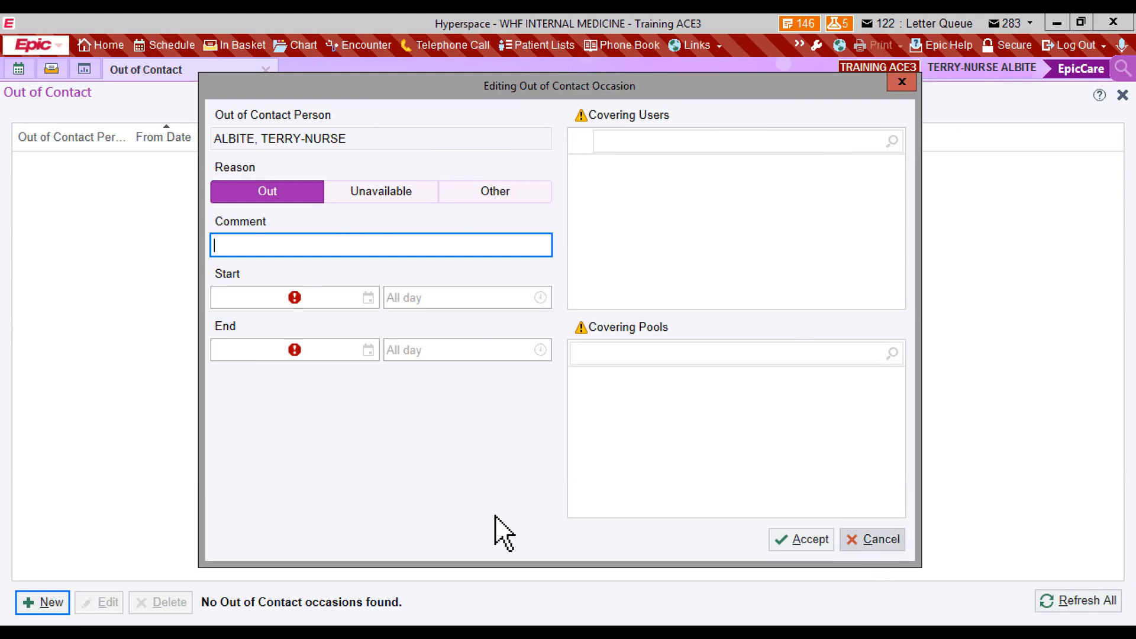
left_click(265, 70)
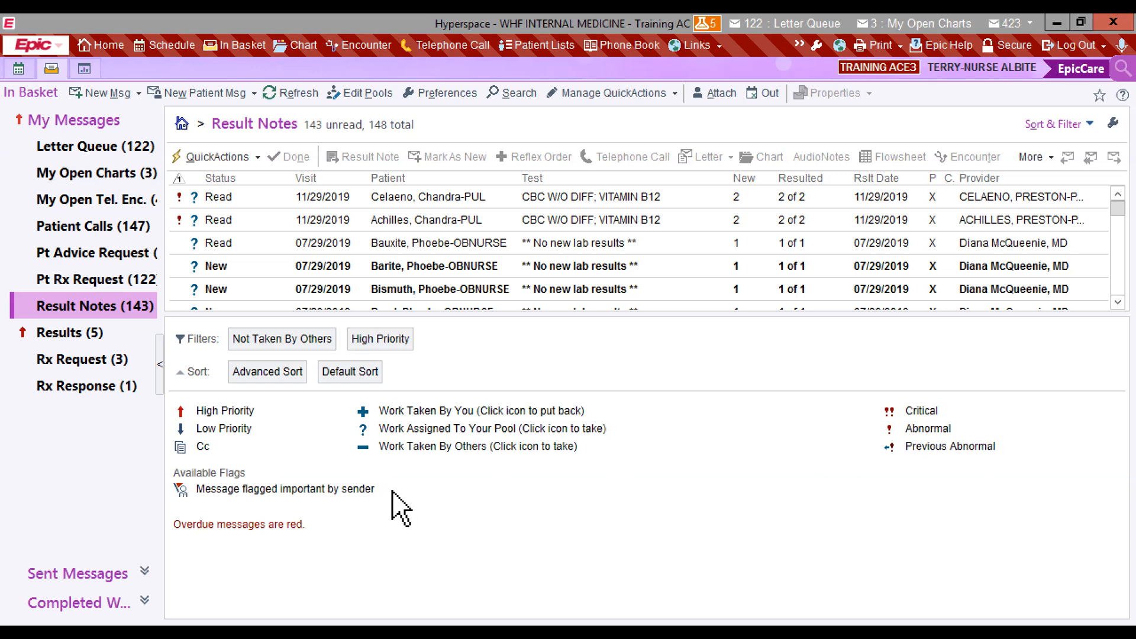
Take the first 07/29/2019 result note, put it back for the pool, and look over its message and patient summary.
left_click(192, 242)
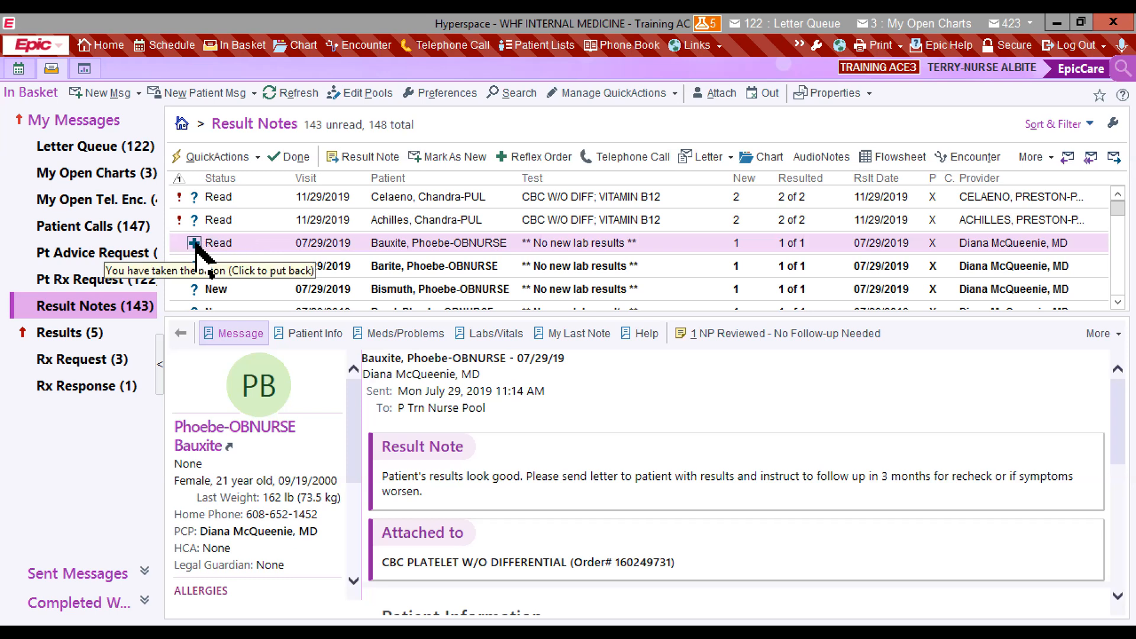
left_click(196, 245)
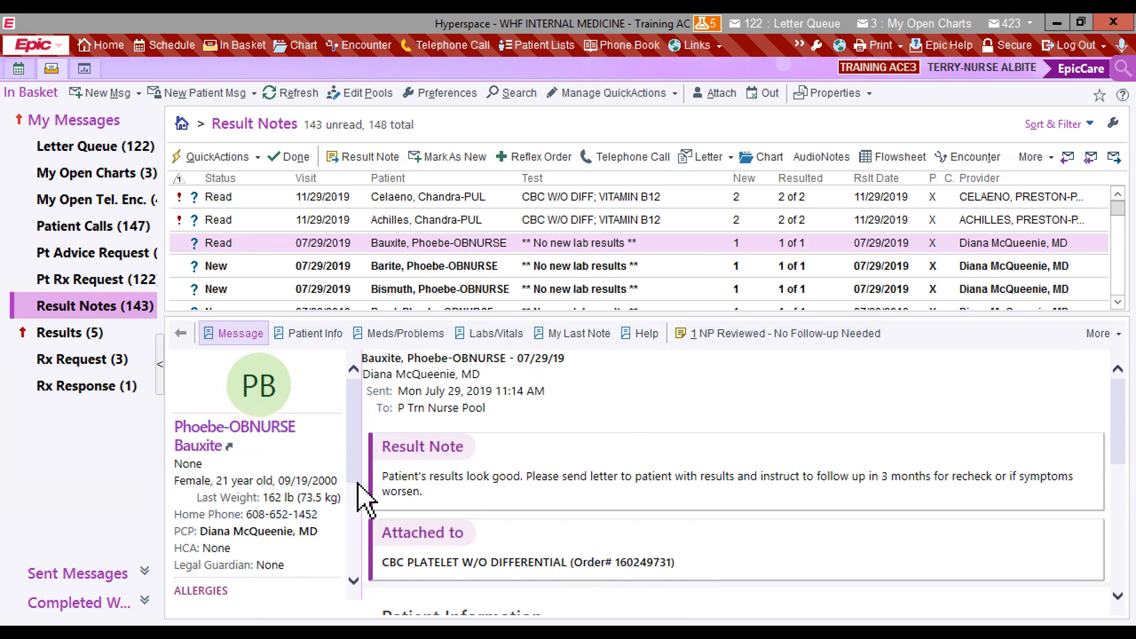
scroll(359, 521, "down", 3)
scroll(359, 562, "down", 3)
scroll(358, 503, "up", 6)
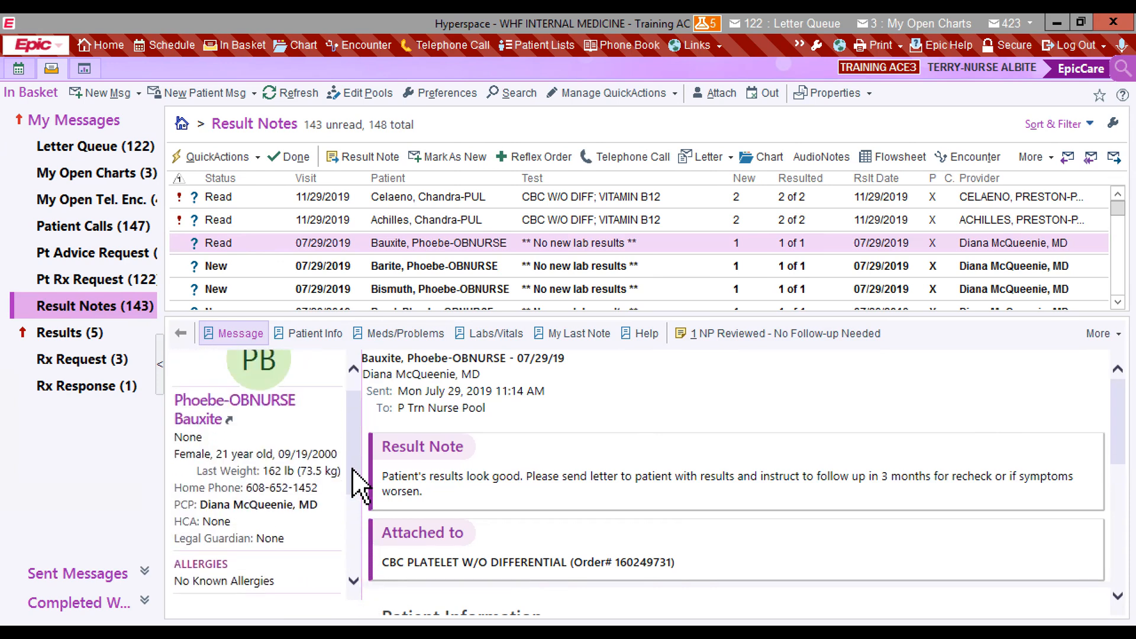
Examine the selected result note's Patient Info, Meds/Problems, Labs/Vitals and My Last Note reports and the additional QuickActions.
left_click(306, 334)
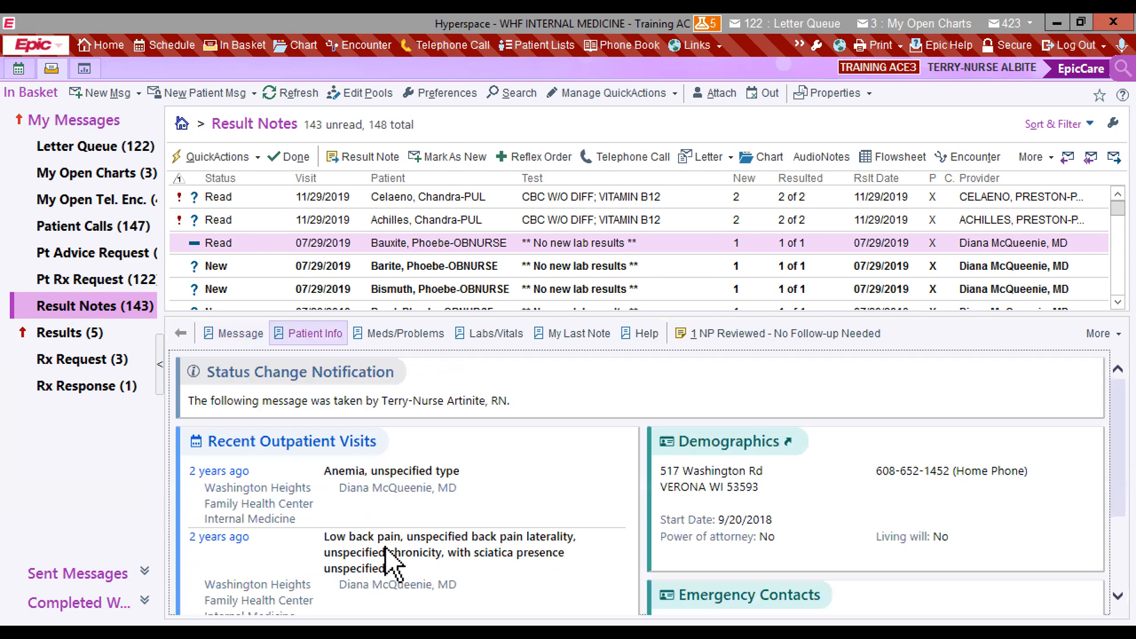
scroll(755, 509, "down", 3)
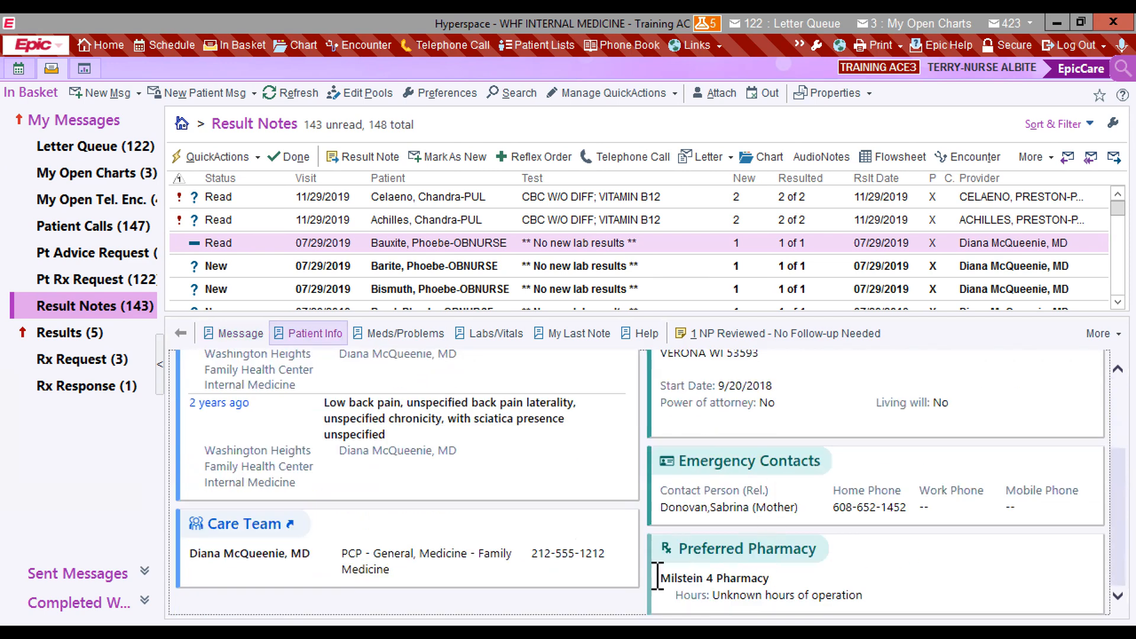
scroll(300, 482, "up", 5)
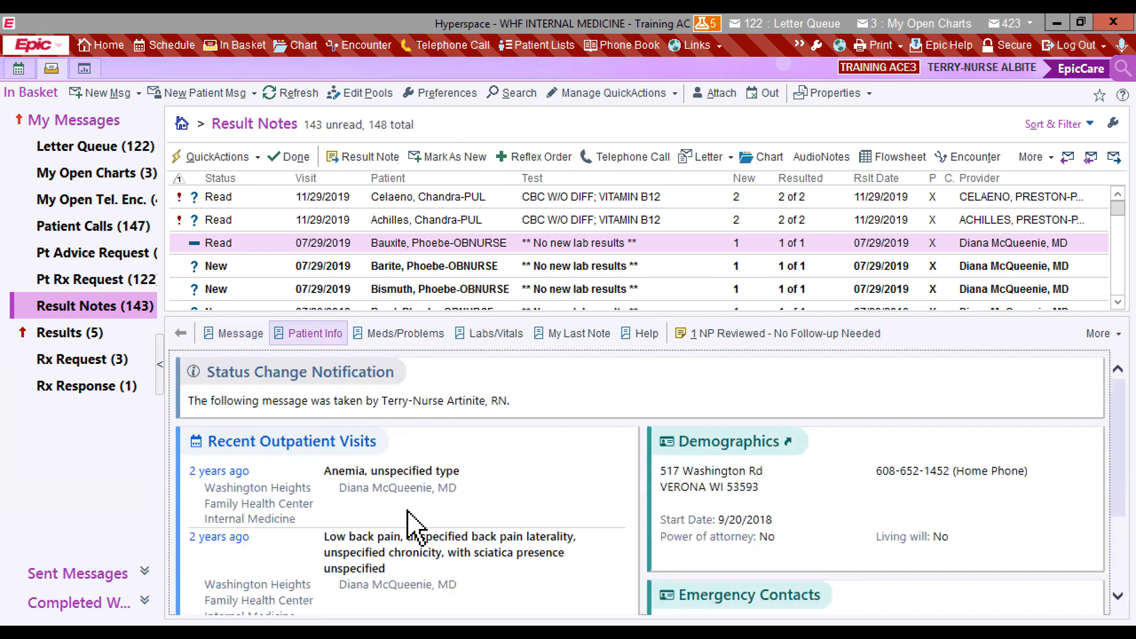
left_click(392, 333)
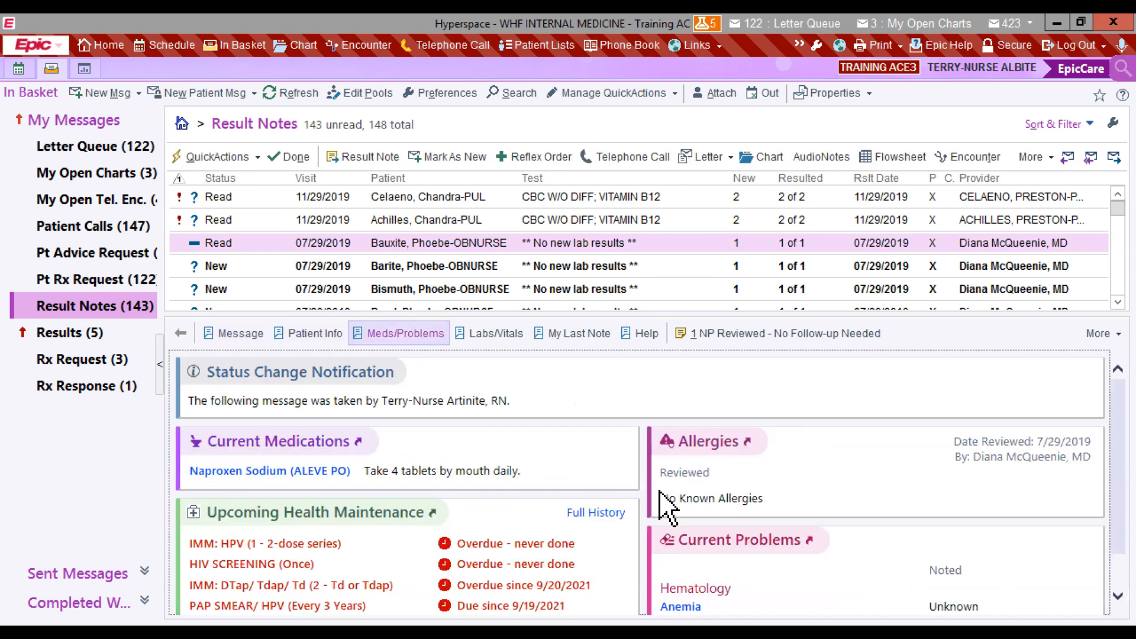
scroll(669, 503, "down", 1)
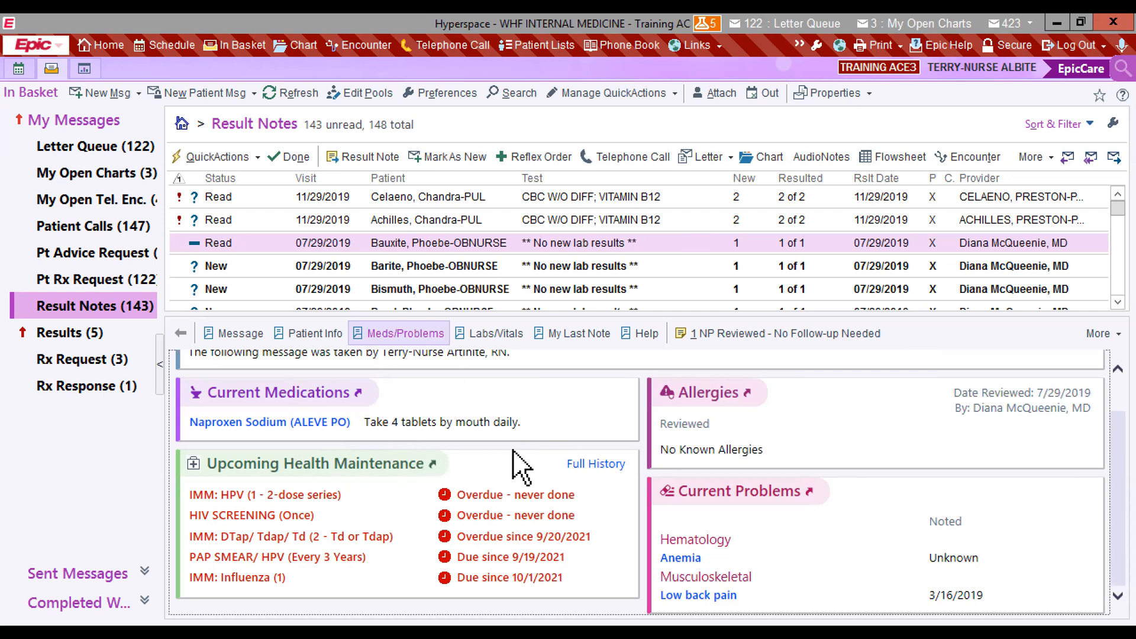
left_click(489, 334)
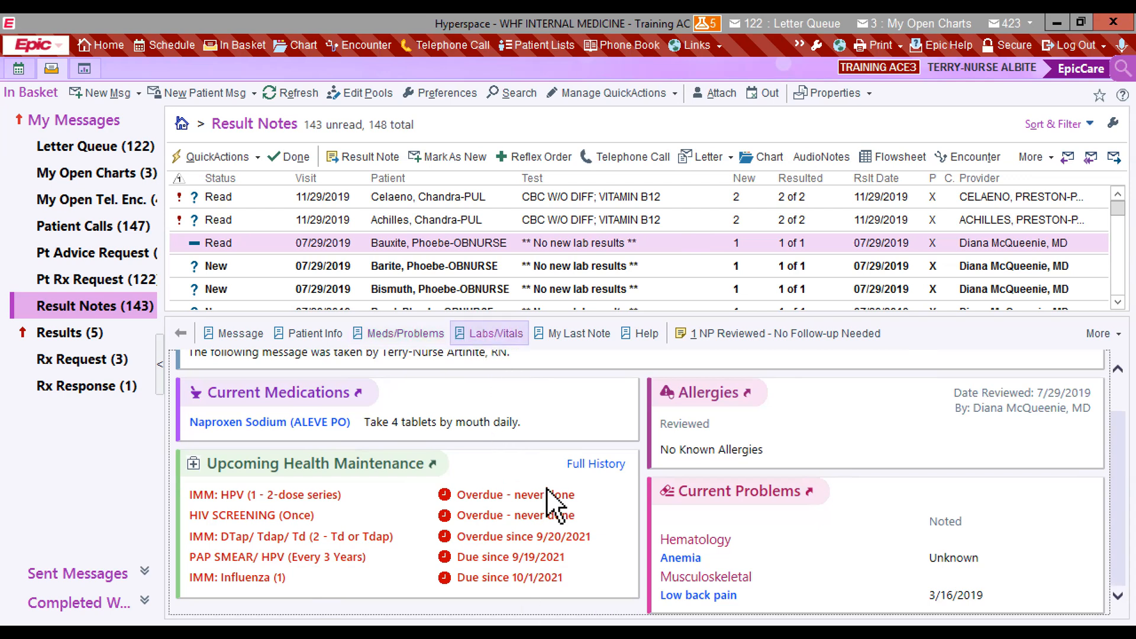
left_click(575, 334)
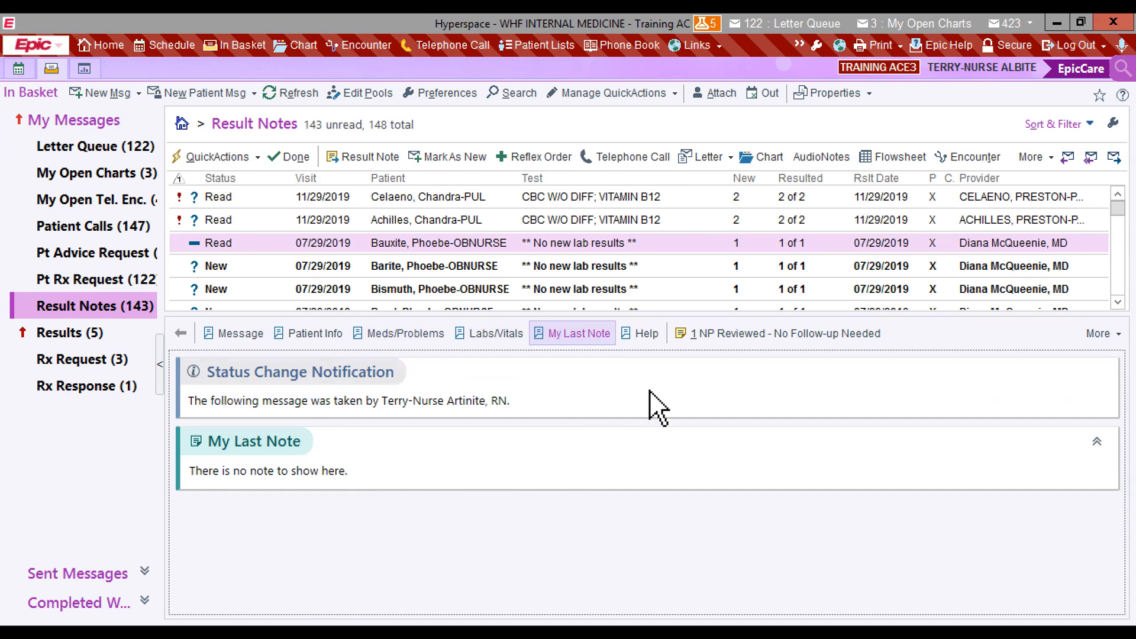
left_click(1100, 335)
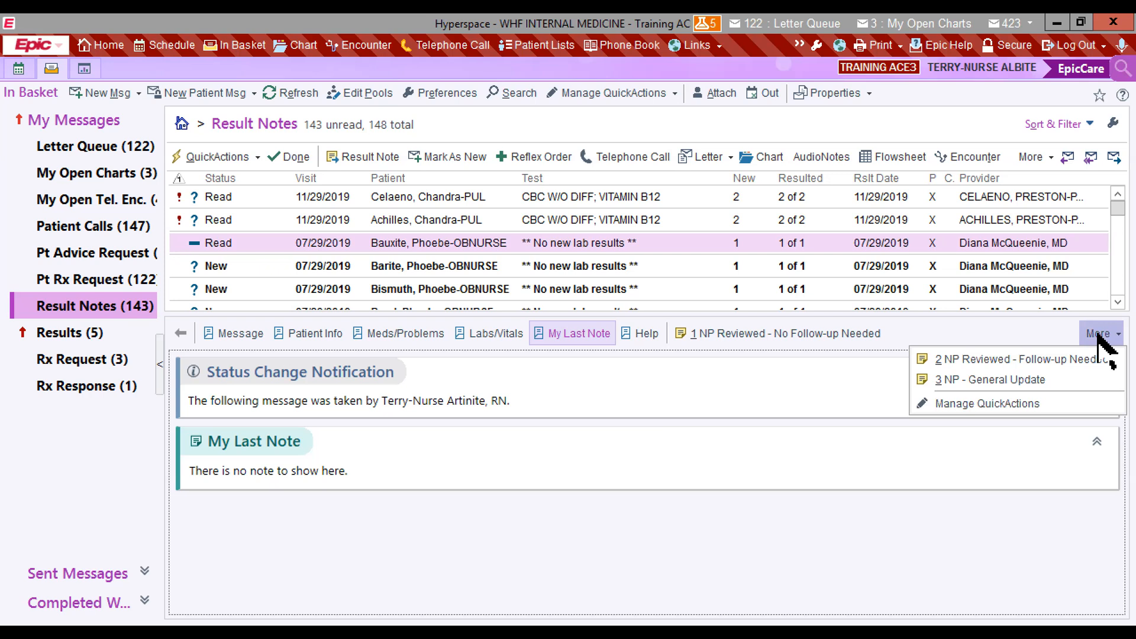
key("Escape")
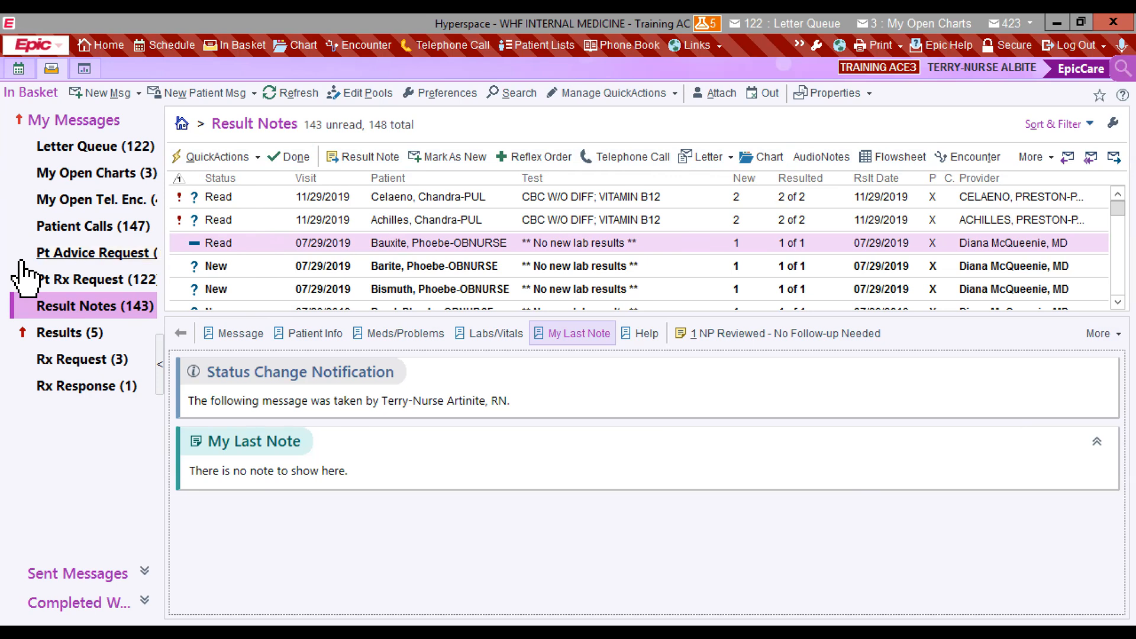
View the topmost abnormal 10/19/2021 result in the Results folder and open its Result Note window.
left_click(66, 335)
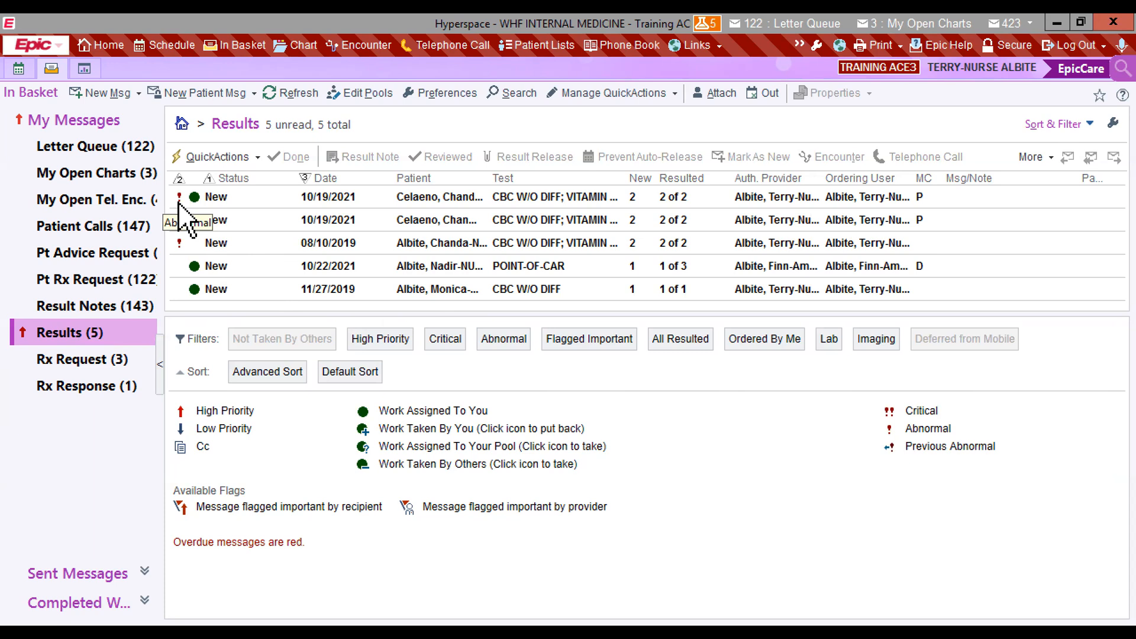
left_click(408, 198)
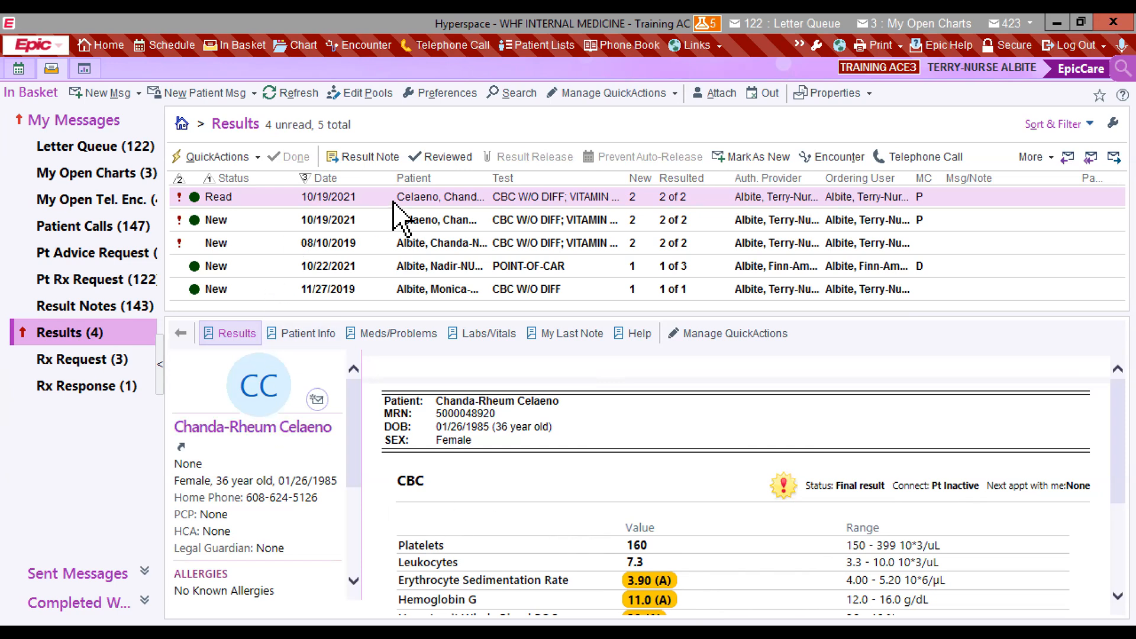
double_click(438, 203)
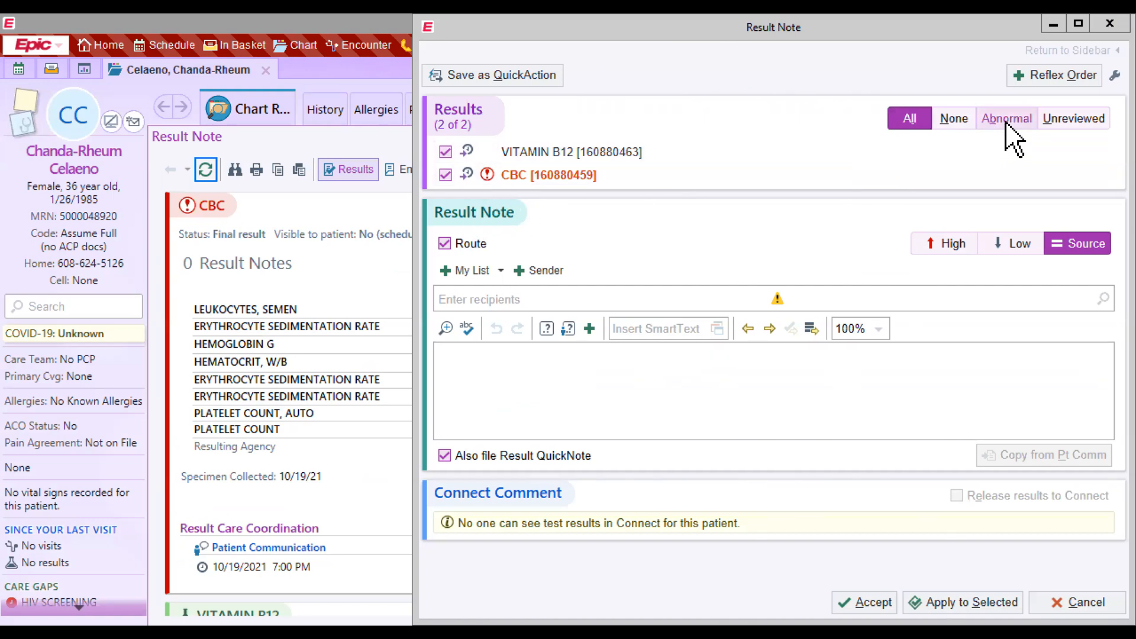
Include only the abnormal results in the Result Note and route it to the physician found under "ambm".
left_click(990, 123)
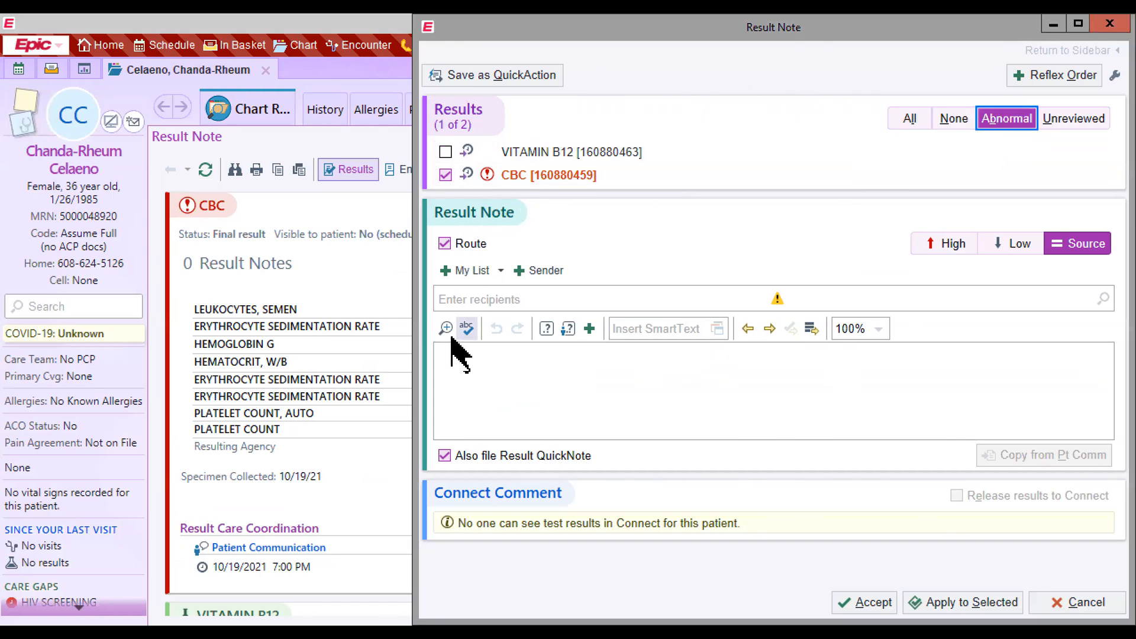
left_click(444, 243)
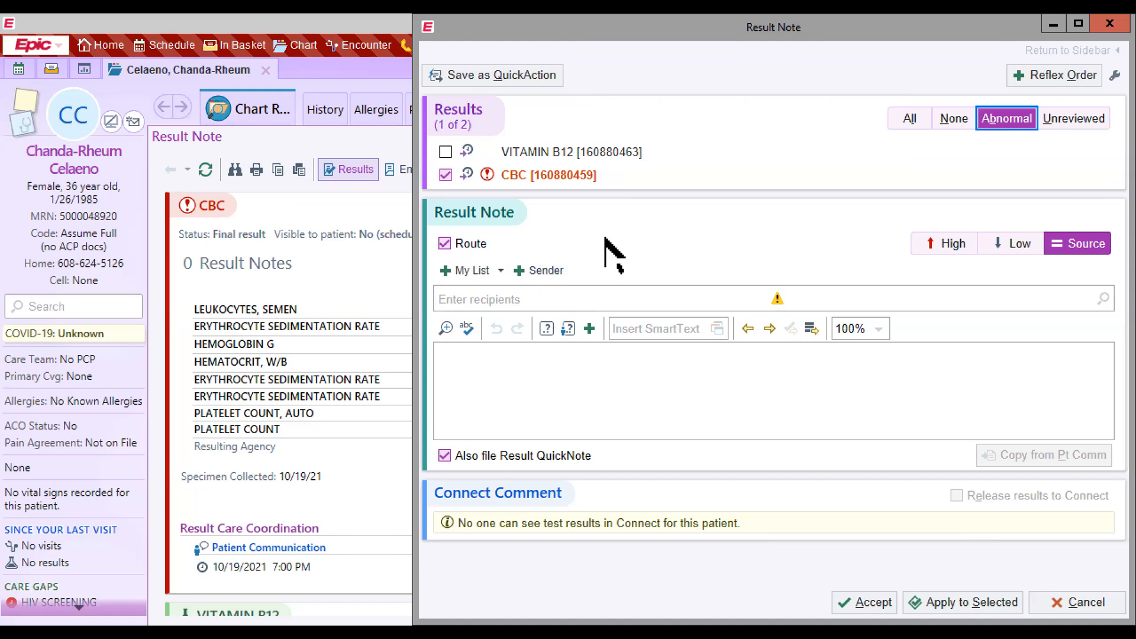
left_click(500, 300)
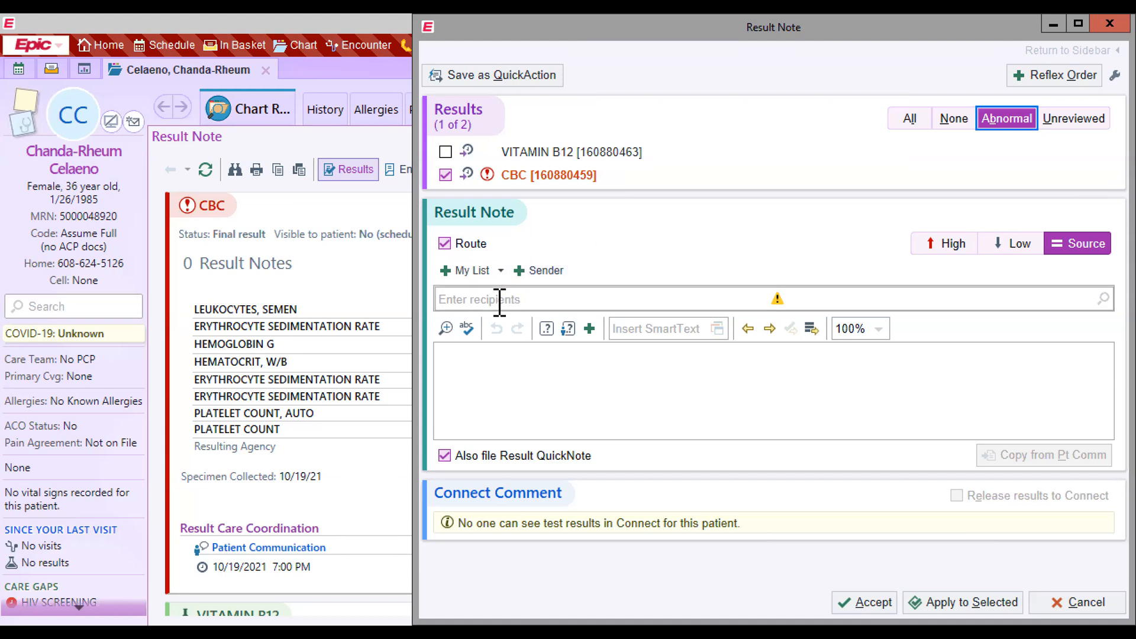
left_click(518, 300)
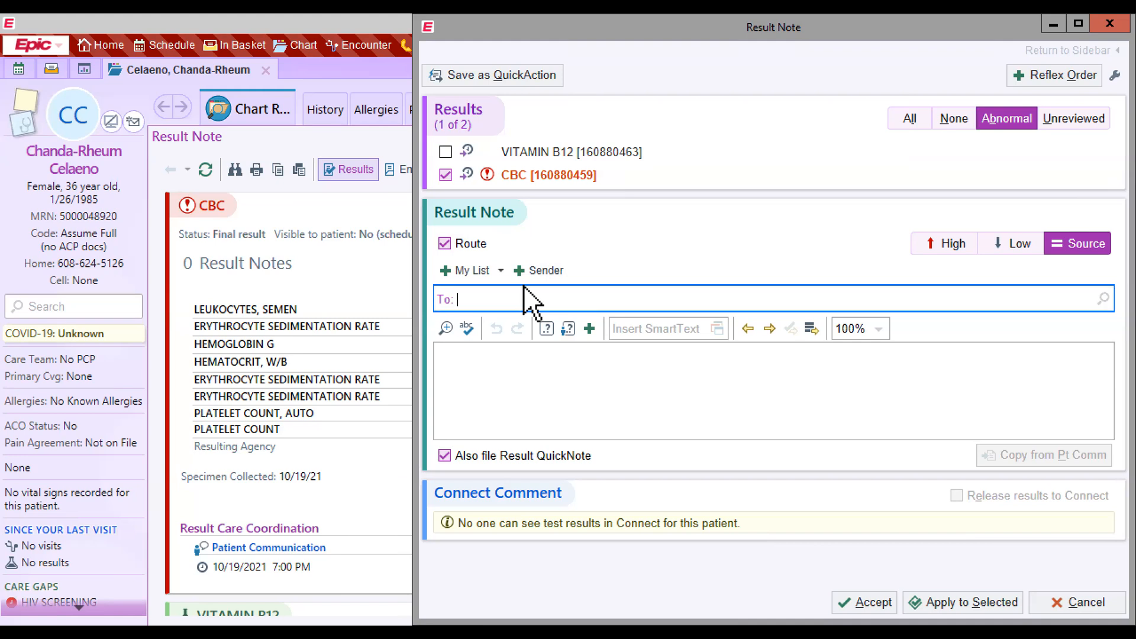
type("amb")
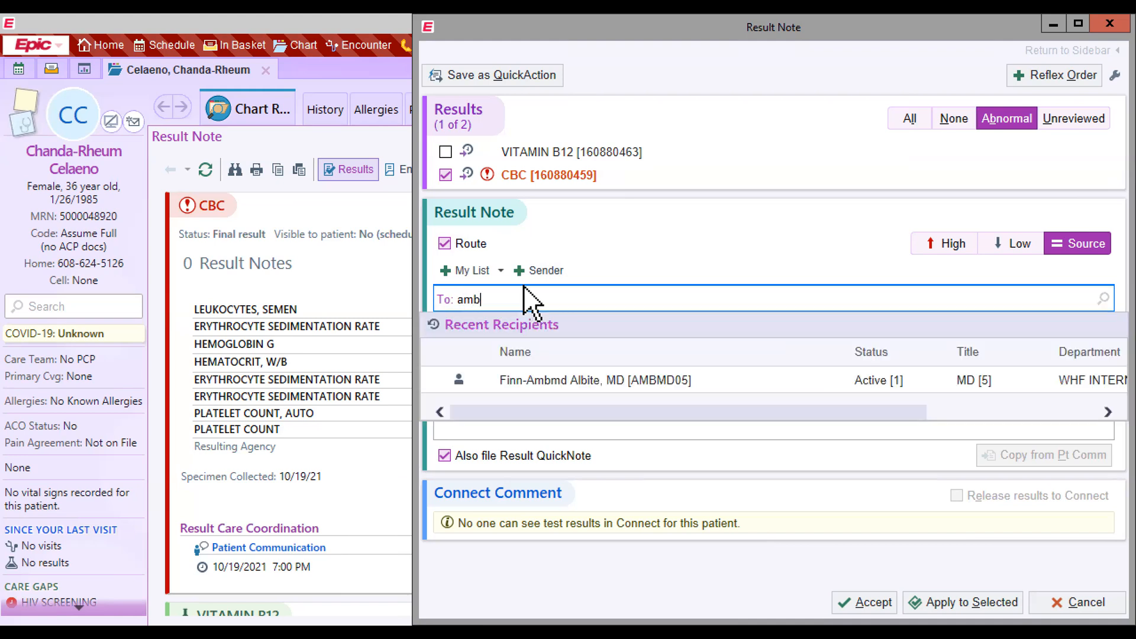
type("m")
key("Return")
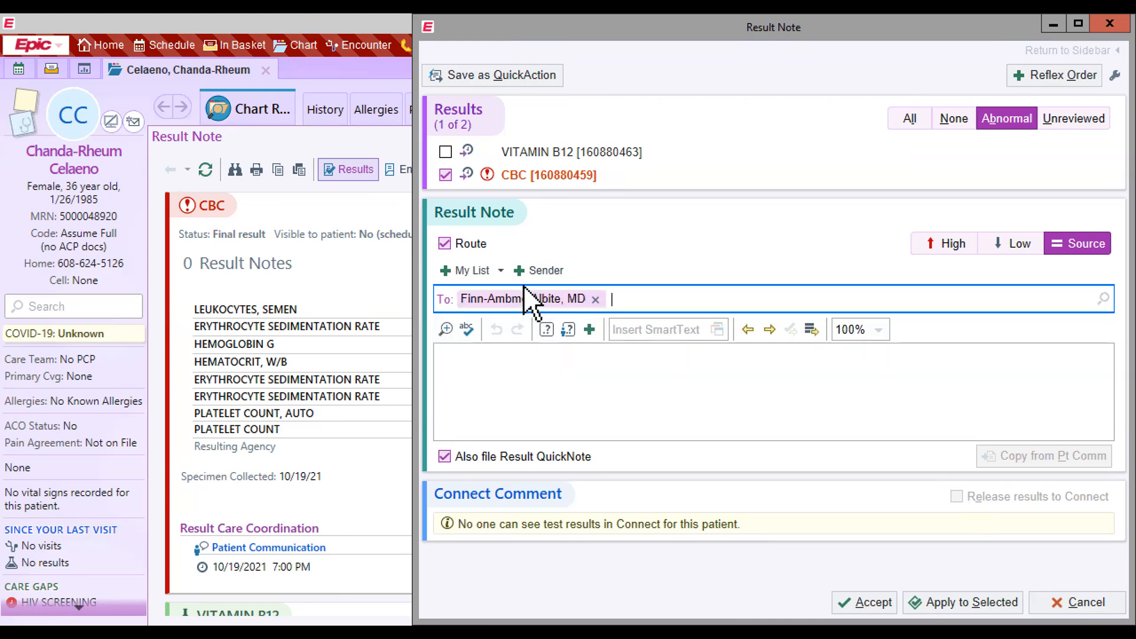
Write "Pt recalled as per Md's instruction" as the Result Note text.
left_click(513, 419)
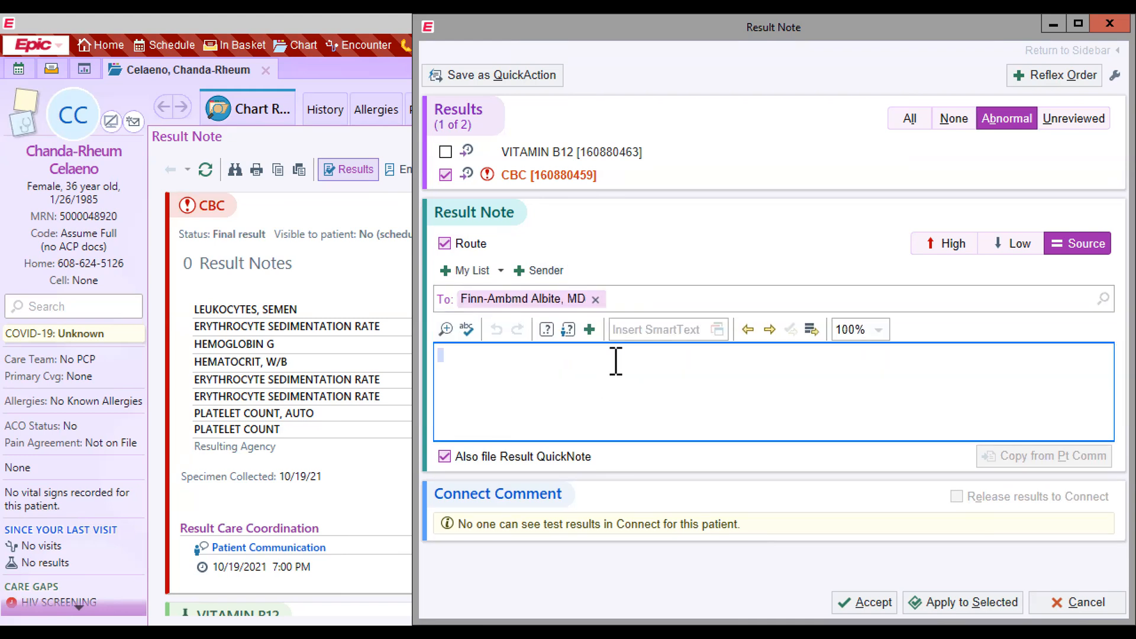
type("Pt recalled as per MD")
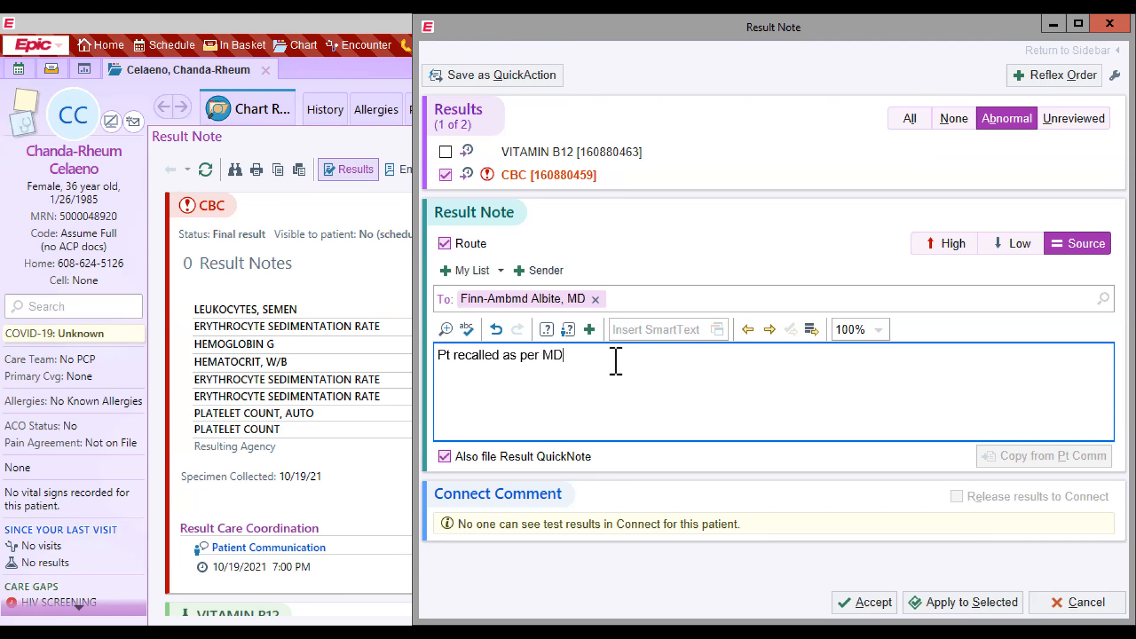
key("BackSpace")
type("d's instruction")
Create and accept a SmartPhrase named CLJRECALLABNORMALINST from the whole note text.
left_click_drag(643, 356, 436, 355)
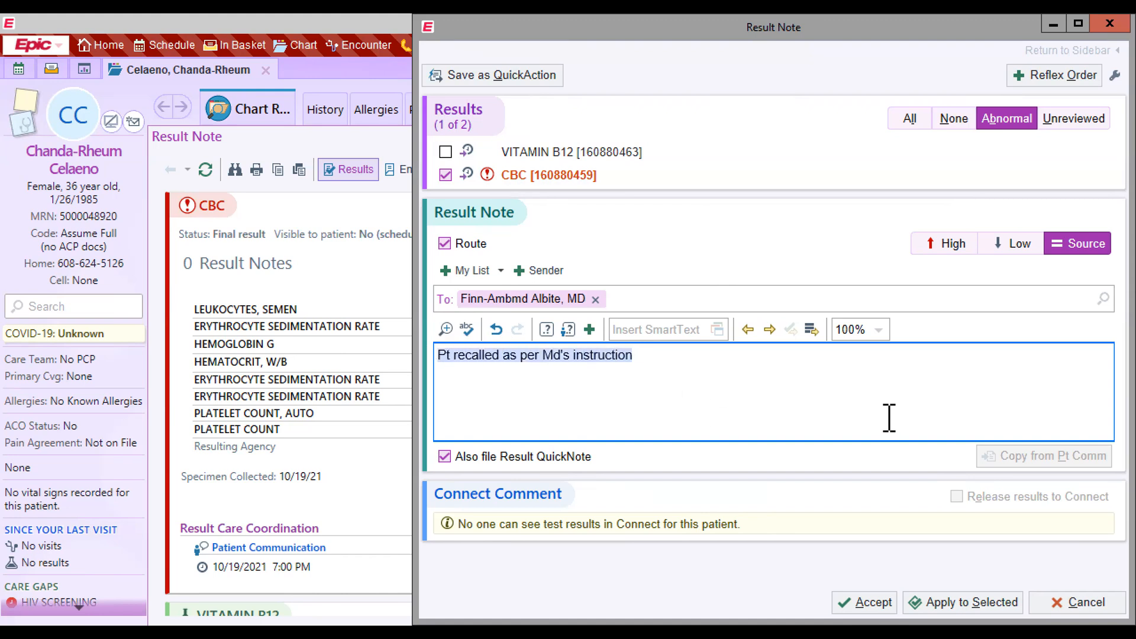
right_click(571, 358)
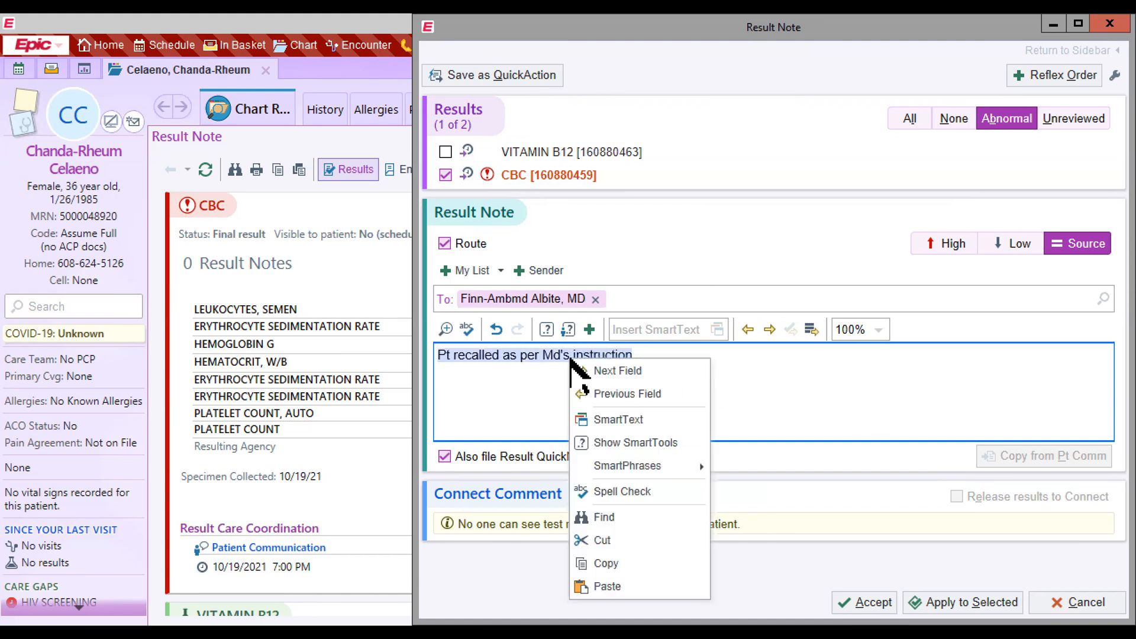
mouse_move(649, 470)
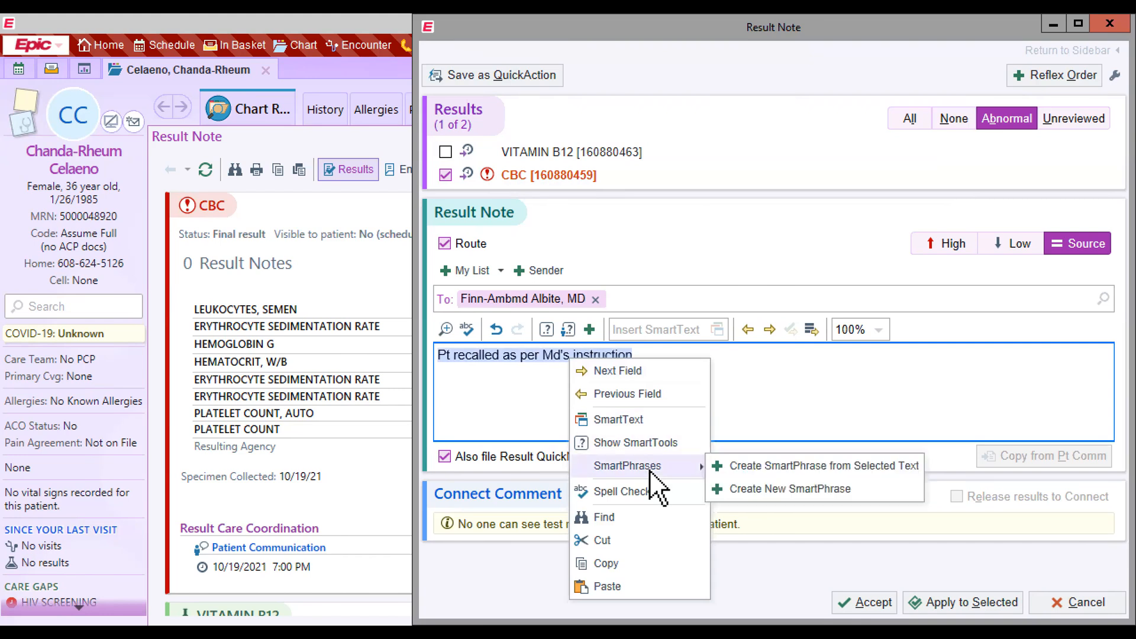
right_click(467, 356)
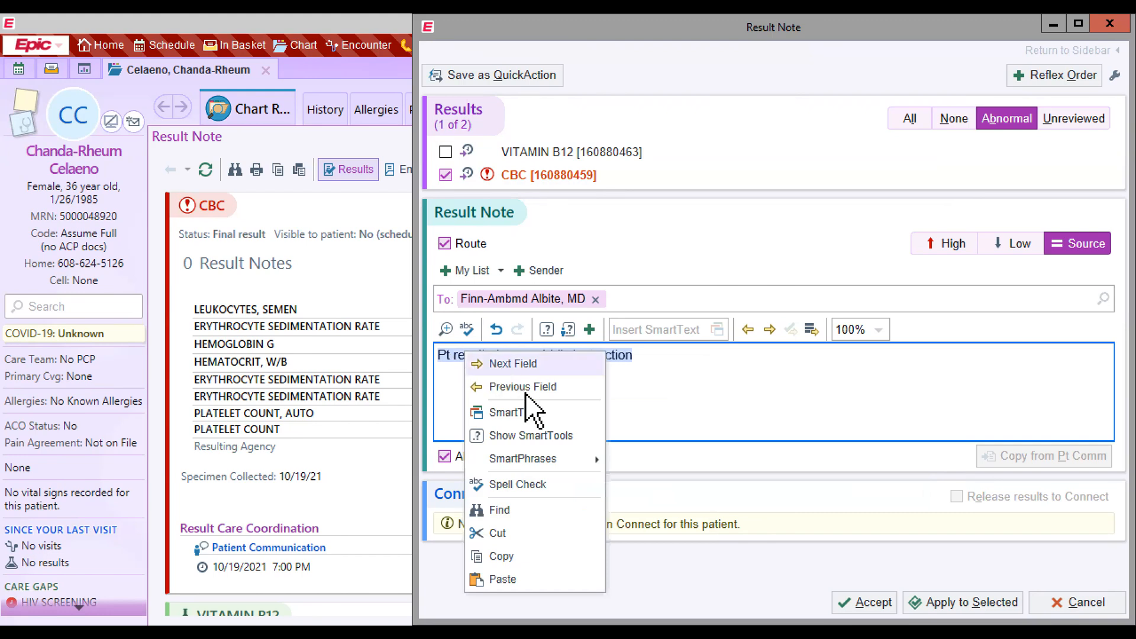
mouse_move(546, 463)
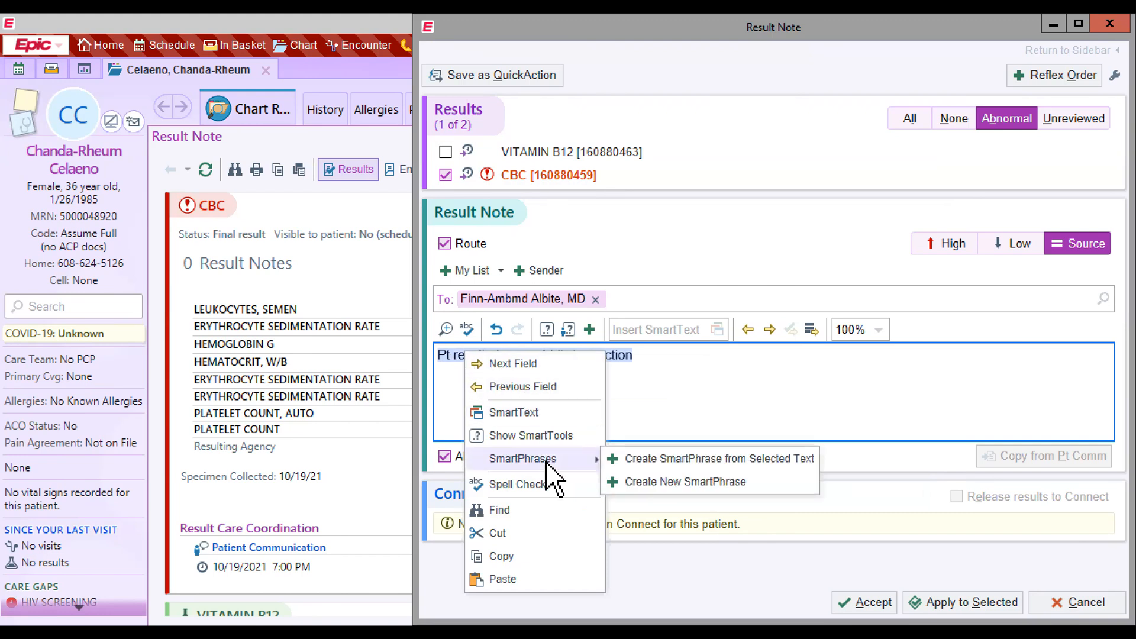
left_click(764, 460)
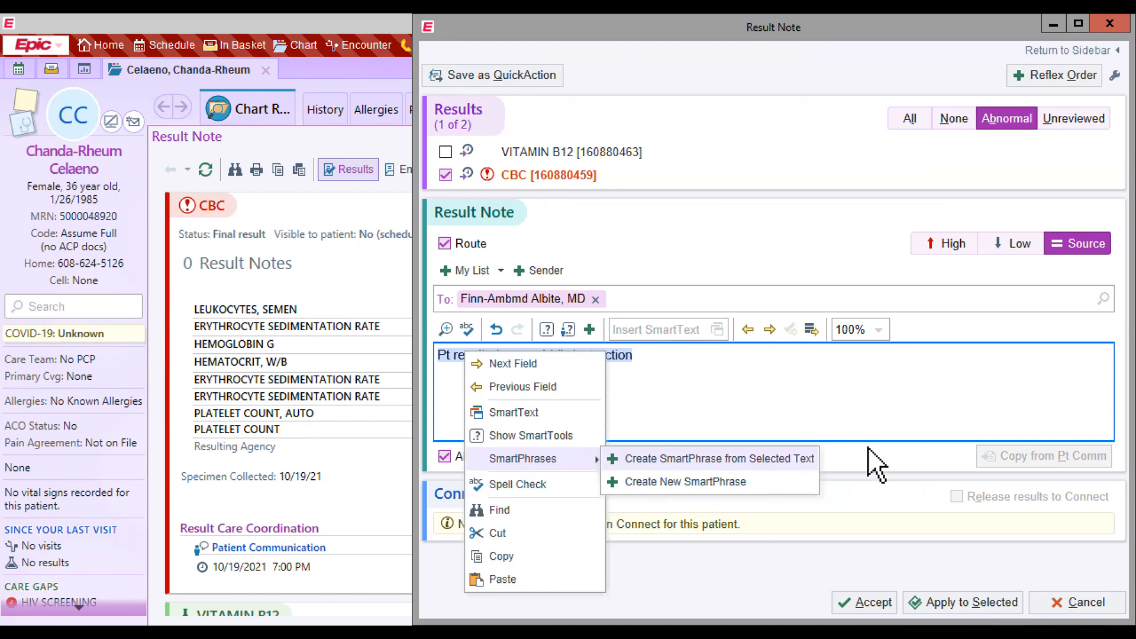
left_click(681, 403)
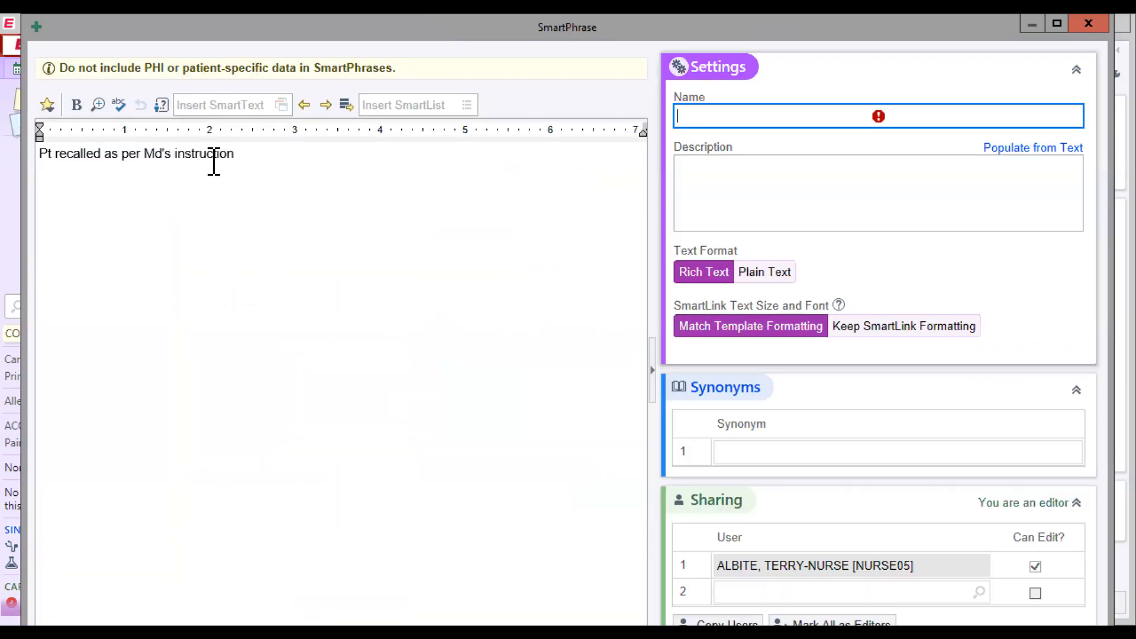
type("CLJ")
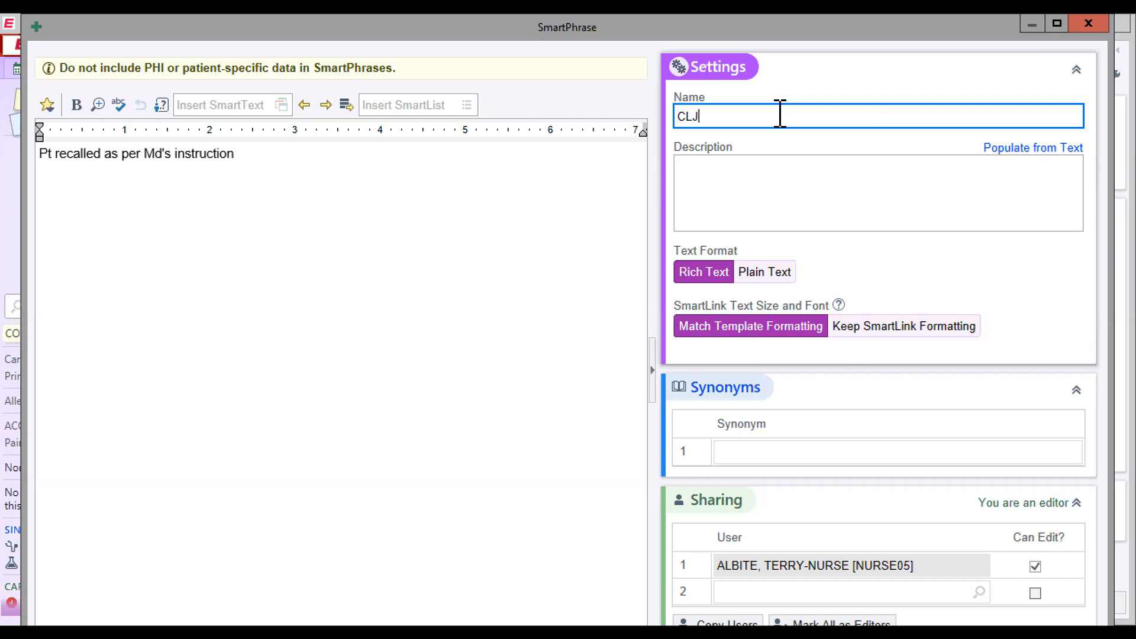
type("RECALLABNORMALINST")
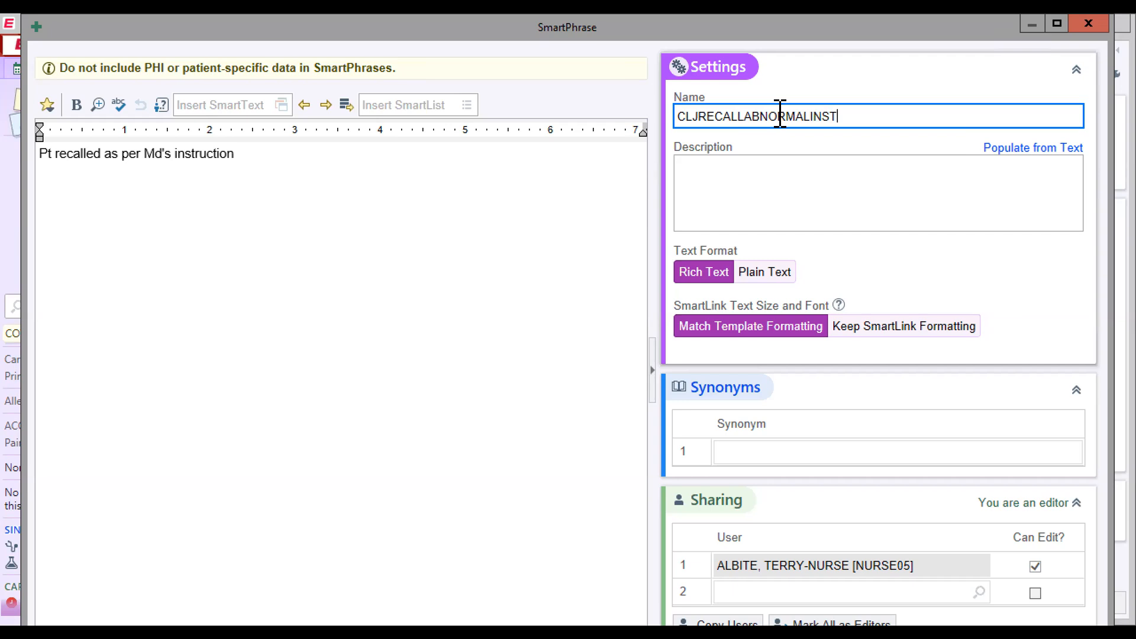
double_click(780, 116)
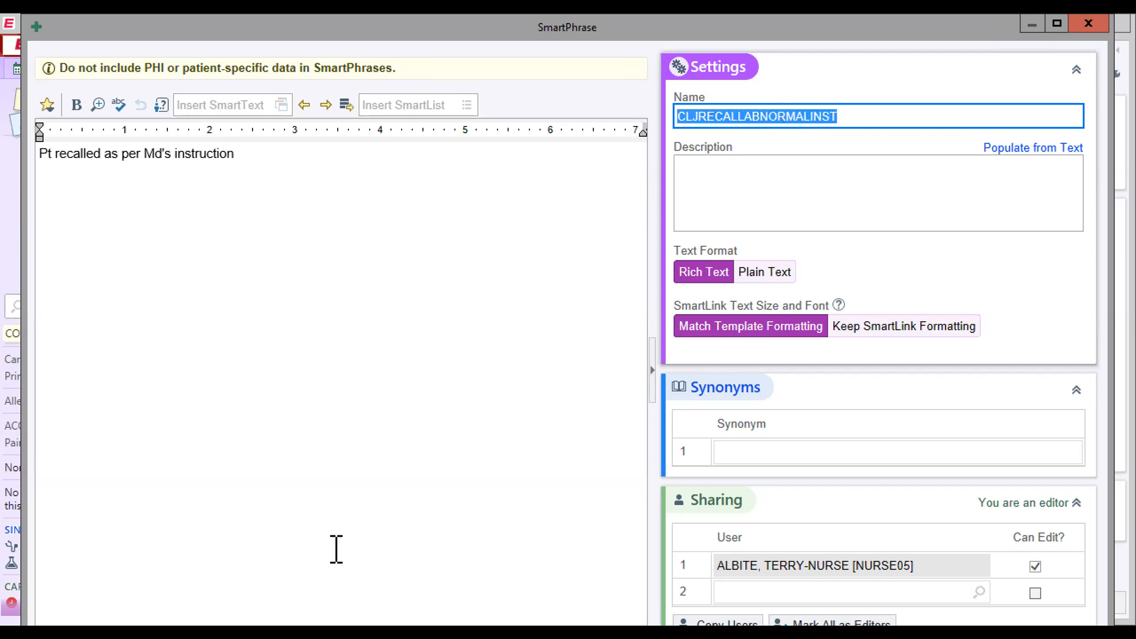
left_click(1040, 548)
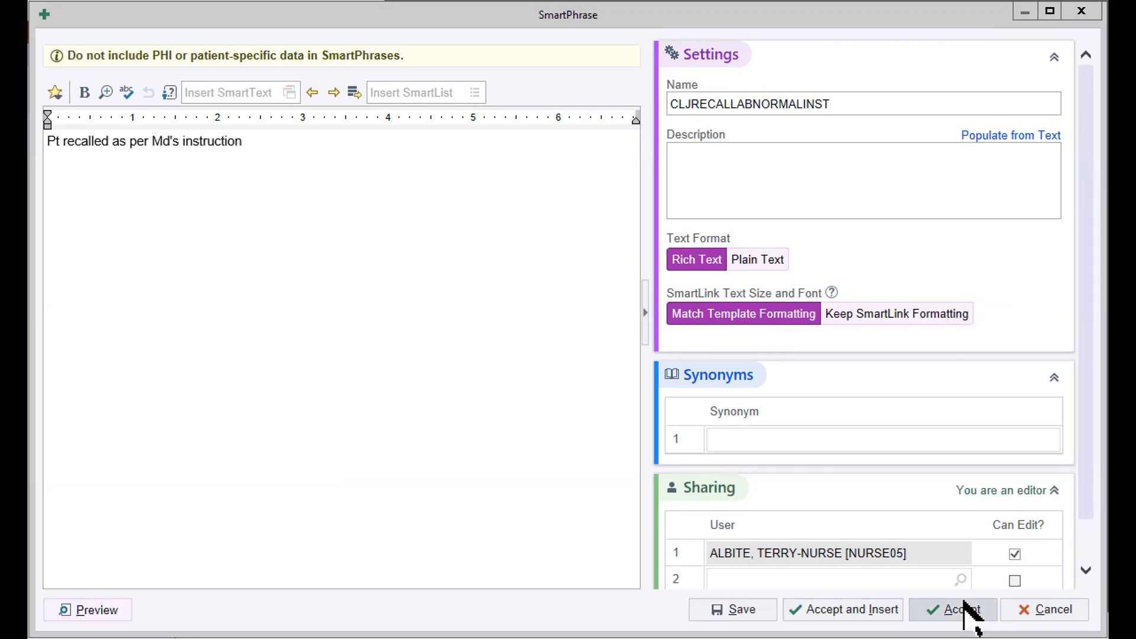
left_click(971, 612)
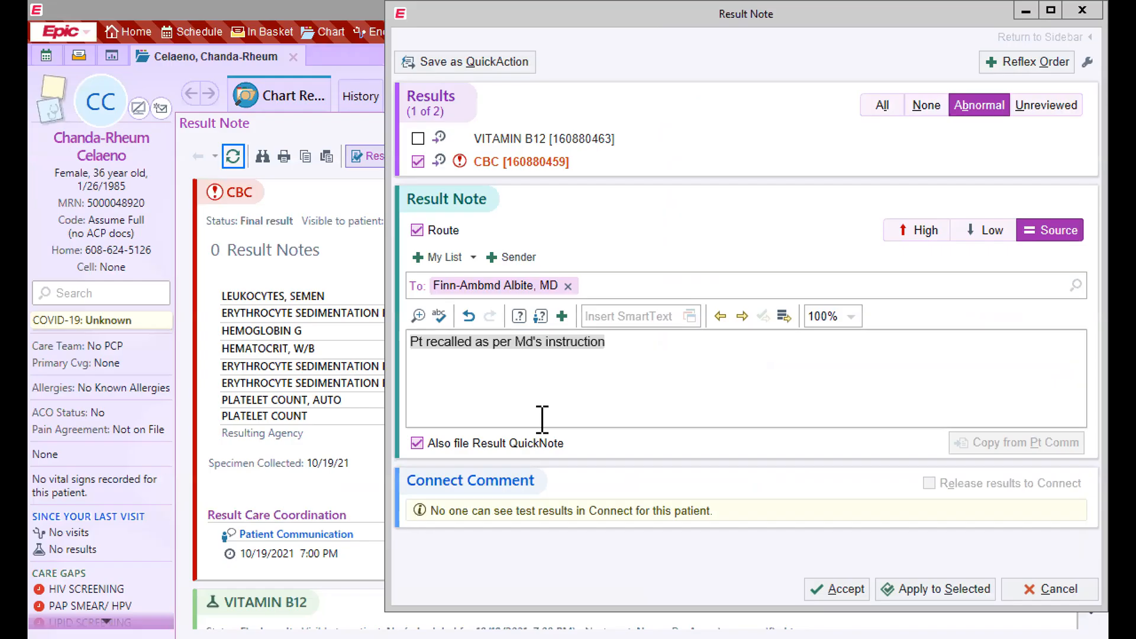
Look over the personal SmartPhrases available for the note without inserting one.
left_click(653, 379)
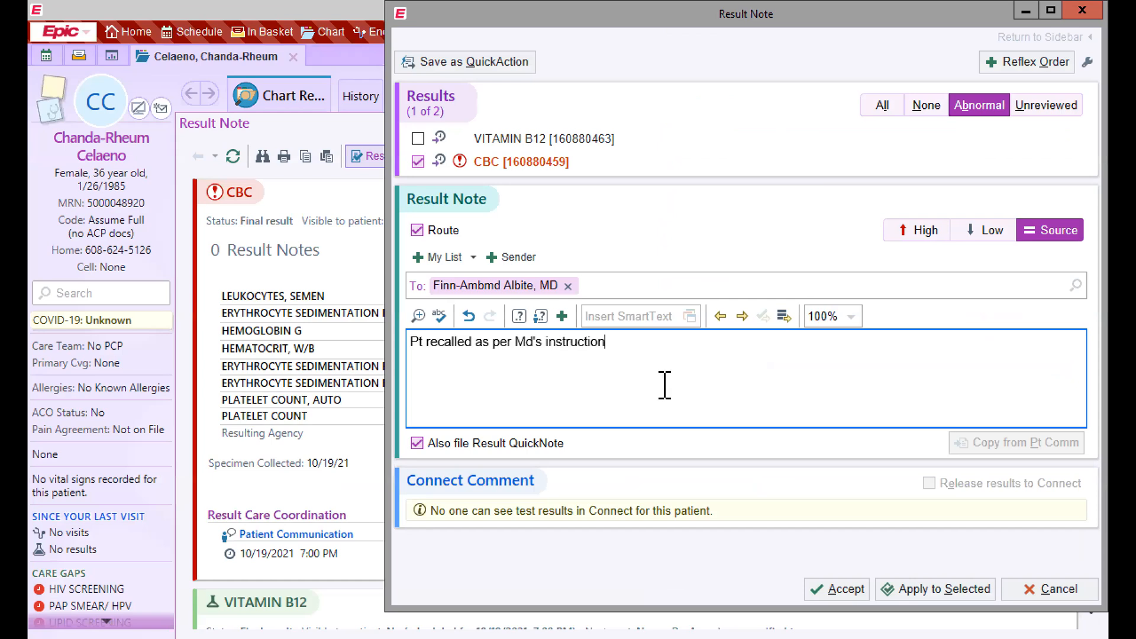
left_click(541, 317)
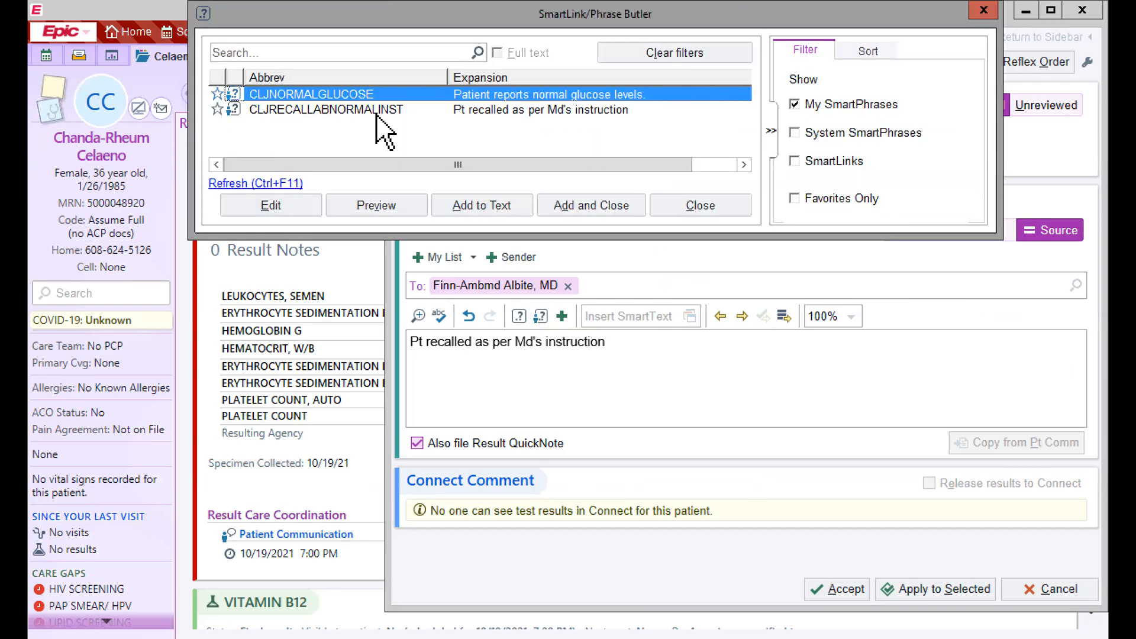
left_click(693, 205)
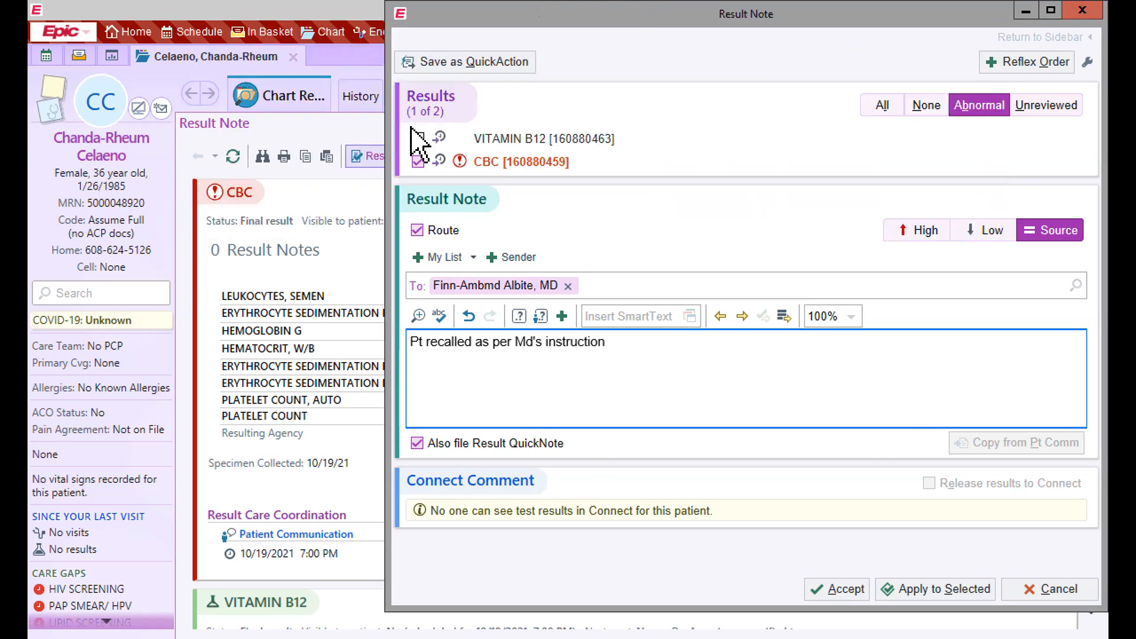
left_click(694, 148)
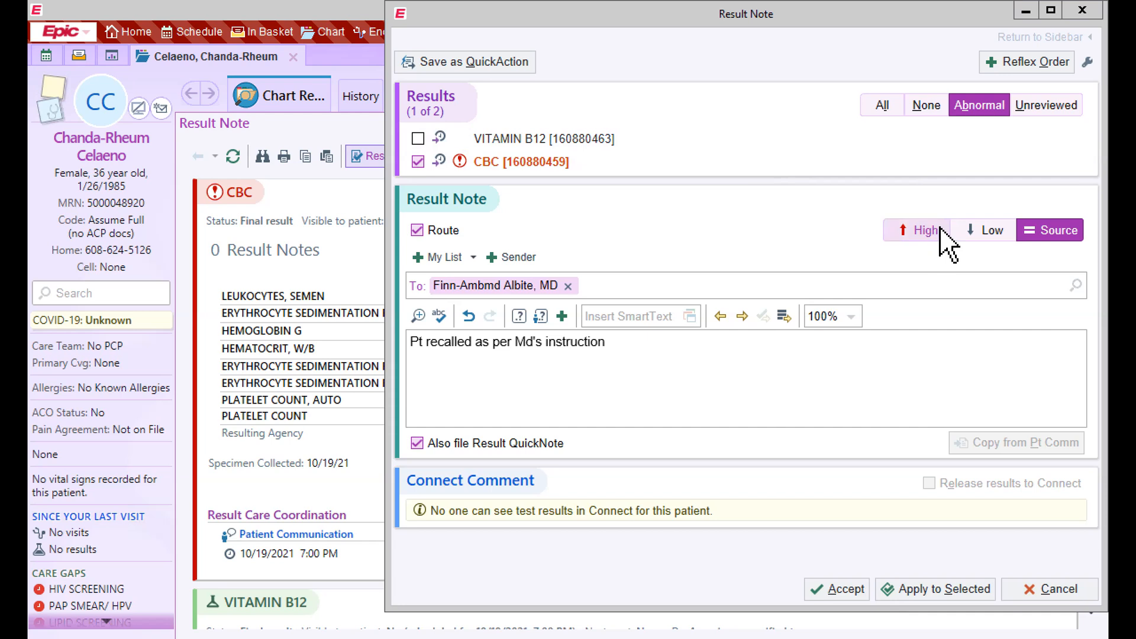
Set the note's priority to High and save it as a QuickAction named "clj abnormal recall", including its text with a closing period.
left_click(924, 233)
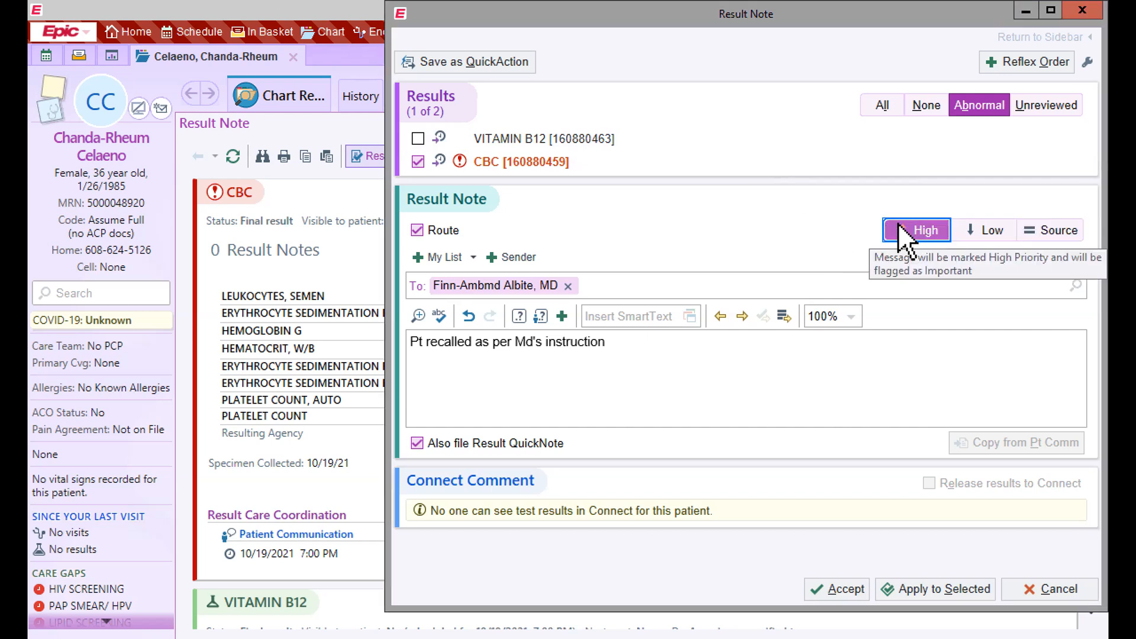
left_click(503, 66)
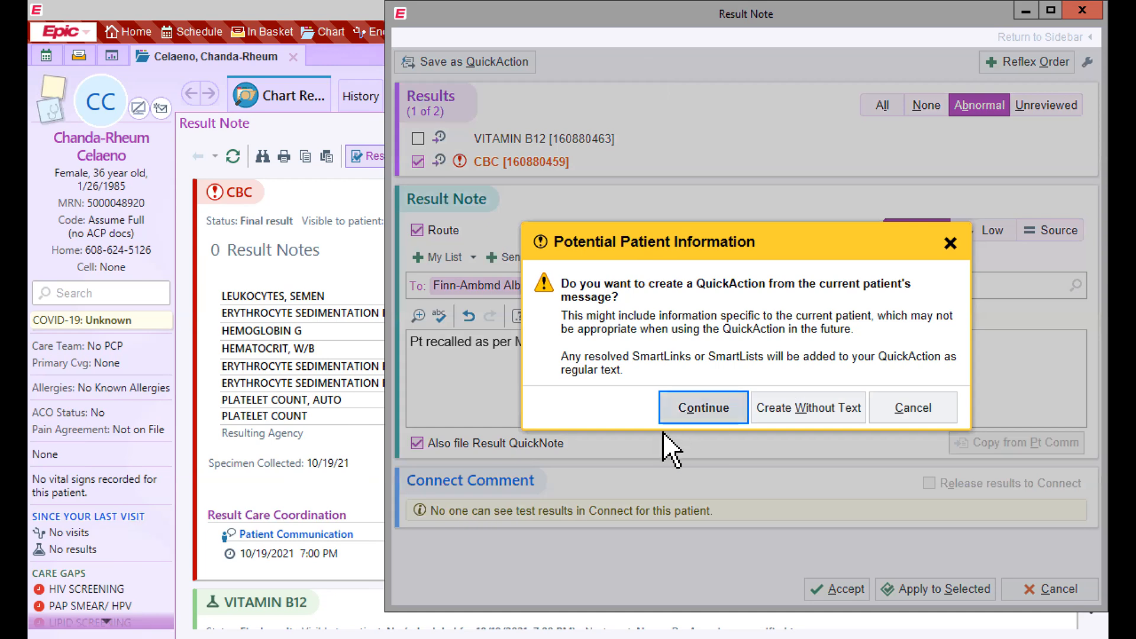
left_click(683, 417)
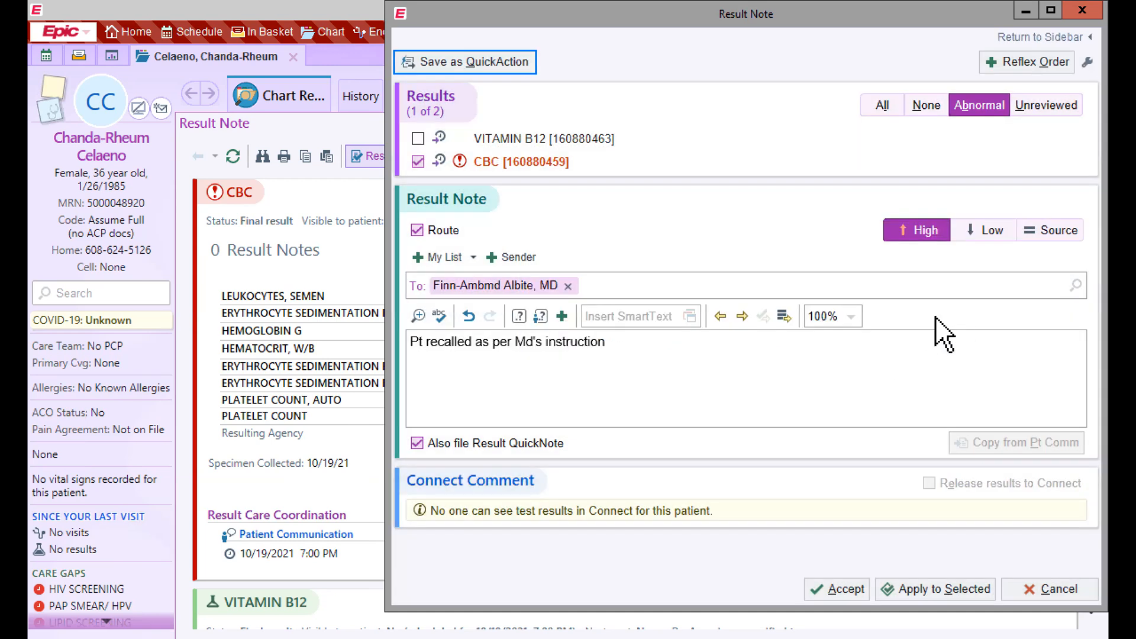
type("clj abn")
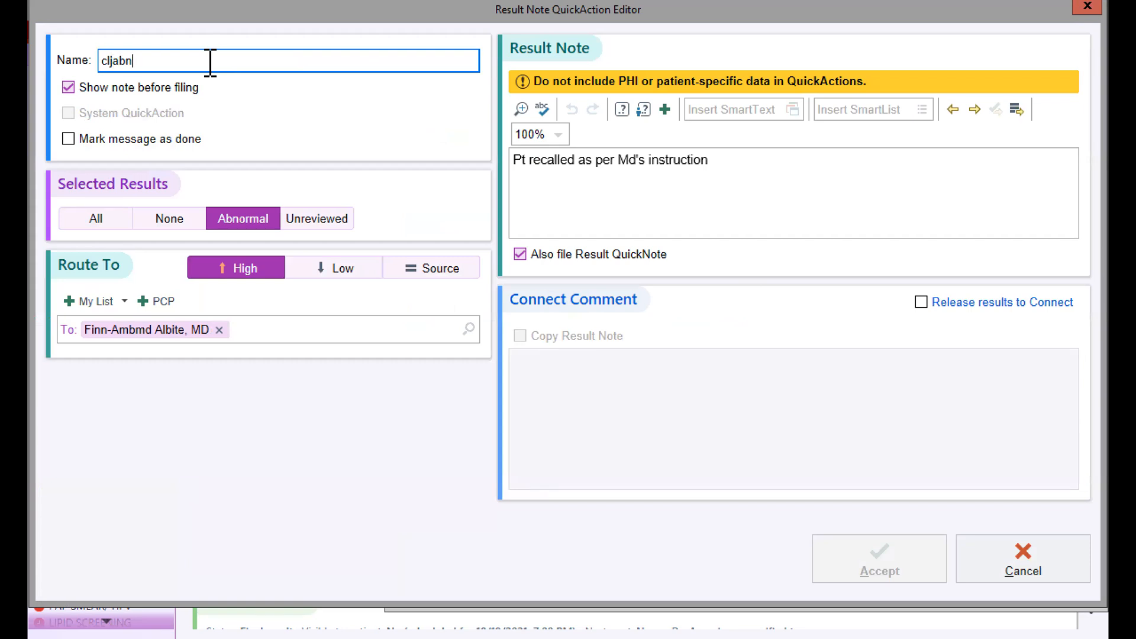
type("ormal recall")
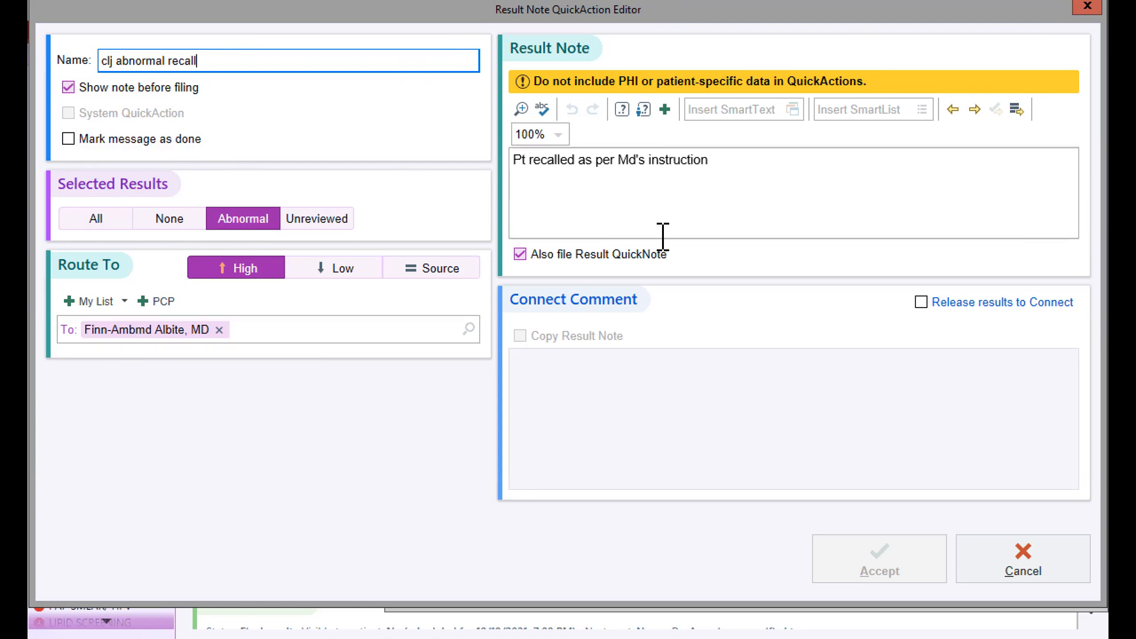
left_click(732, 171)
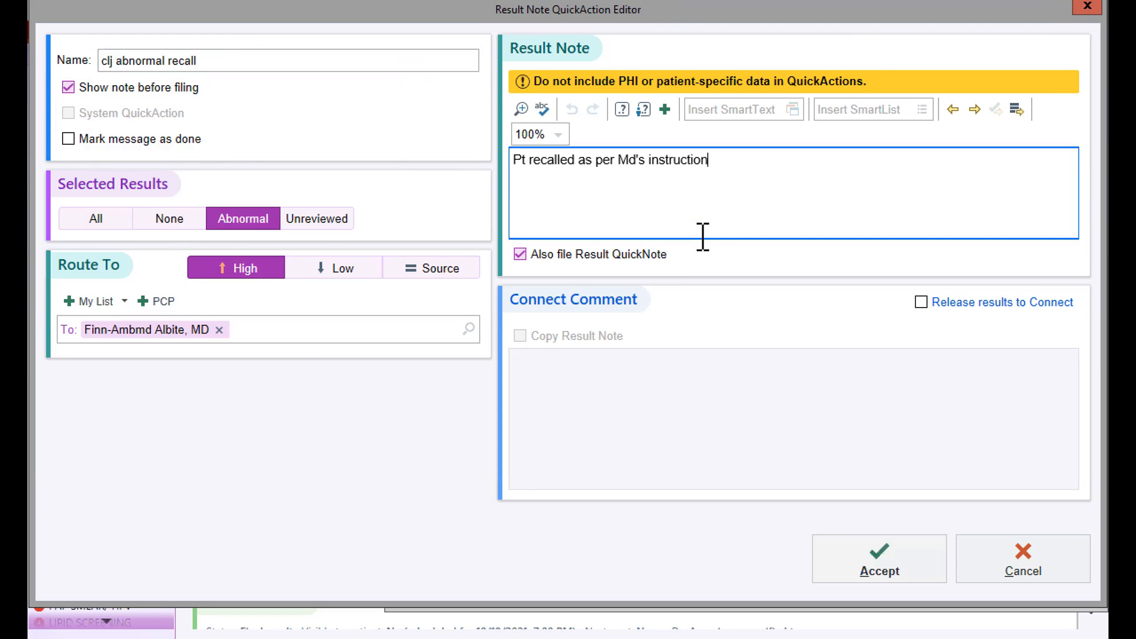
type(".")
left_click(888, 571)
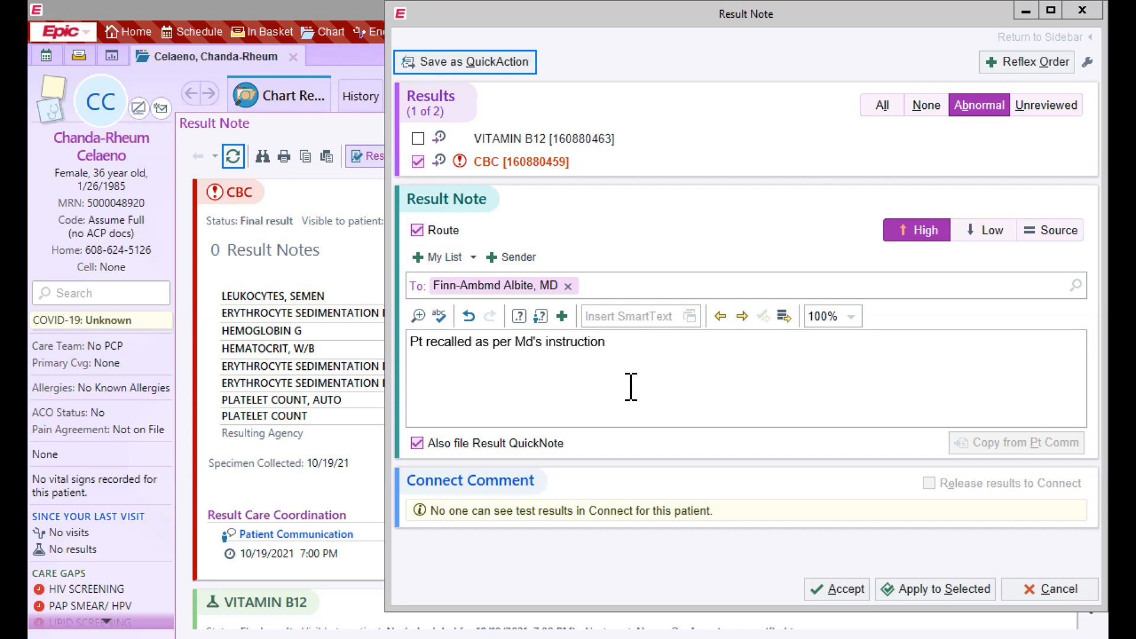
File the Result Note and look it over in the patient's CBC result report.
left_click(834, 594)
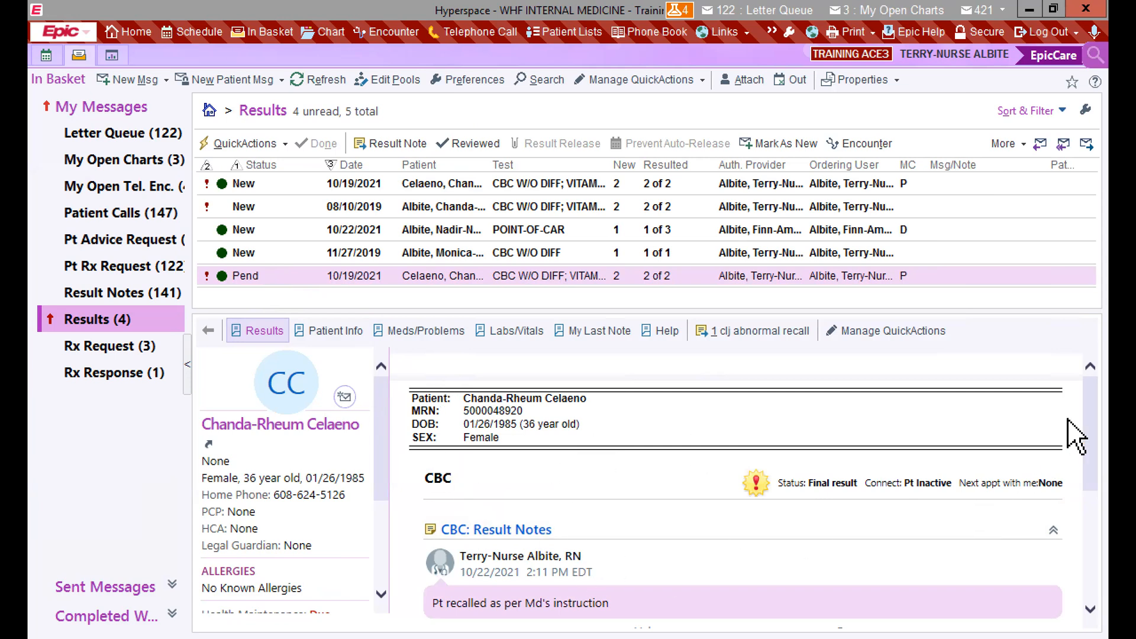
scroll(1093, 414, "down", 3)
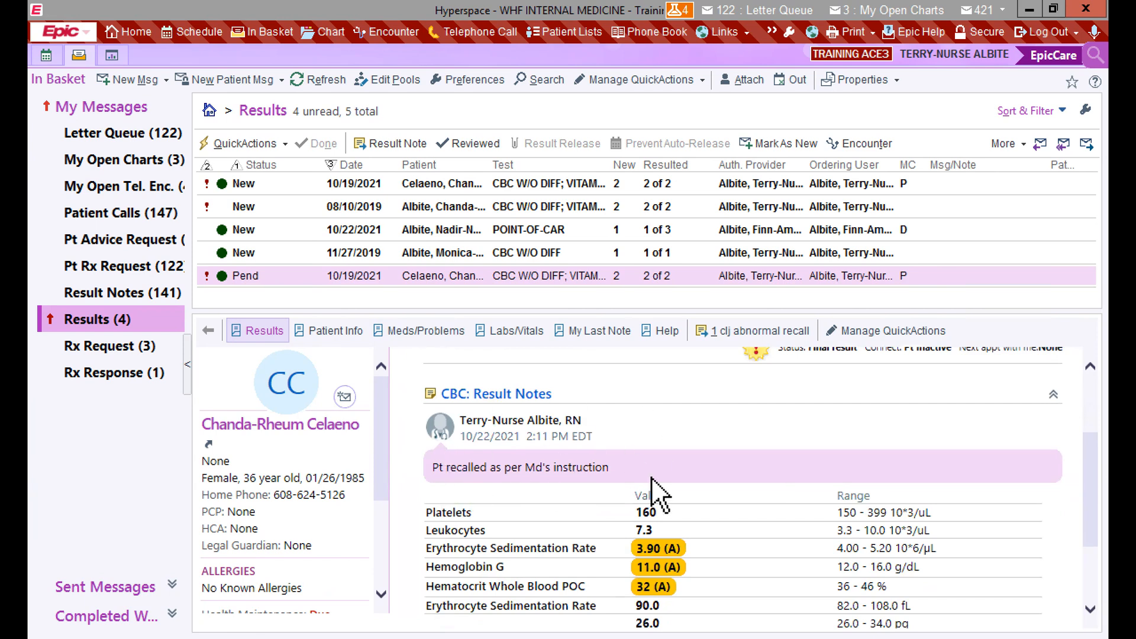
scroll(674, 482, "up", 3)
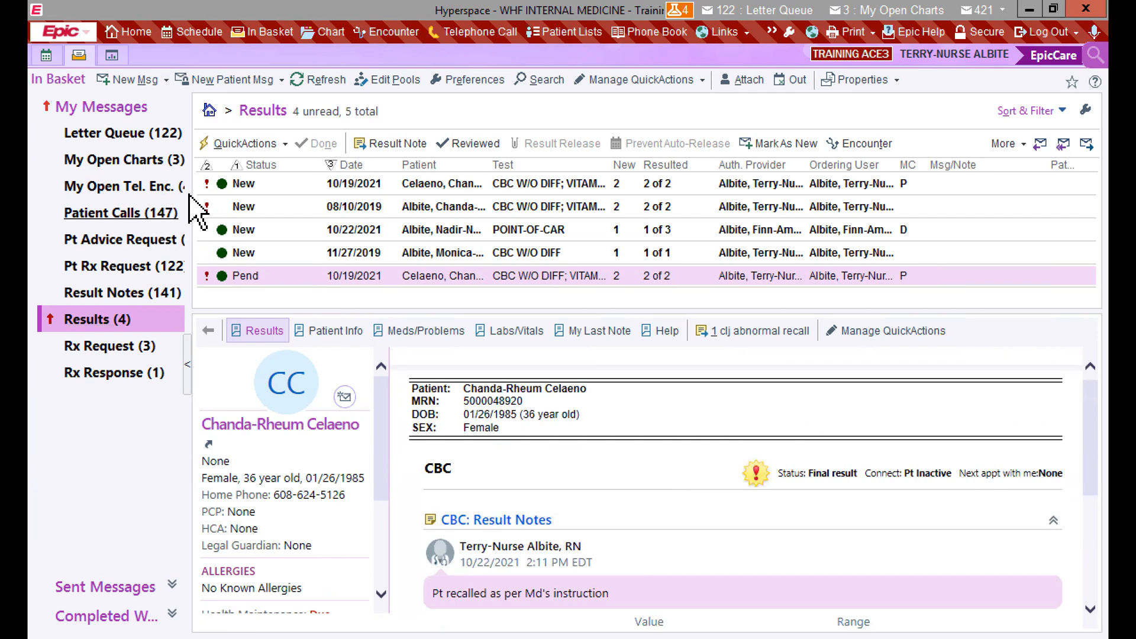
Apply the "clj abnormal recall" QuickAction to the first 10/19/2021 CBC result and accept its Result Note.
left_click(261, 184)
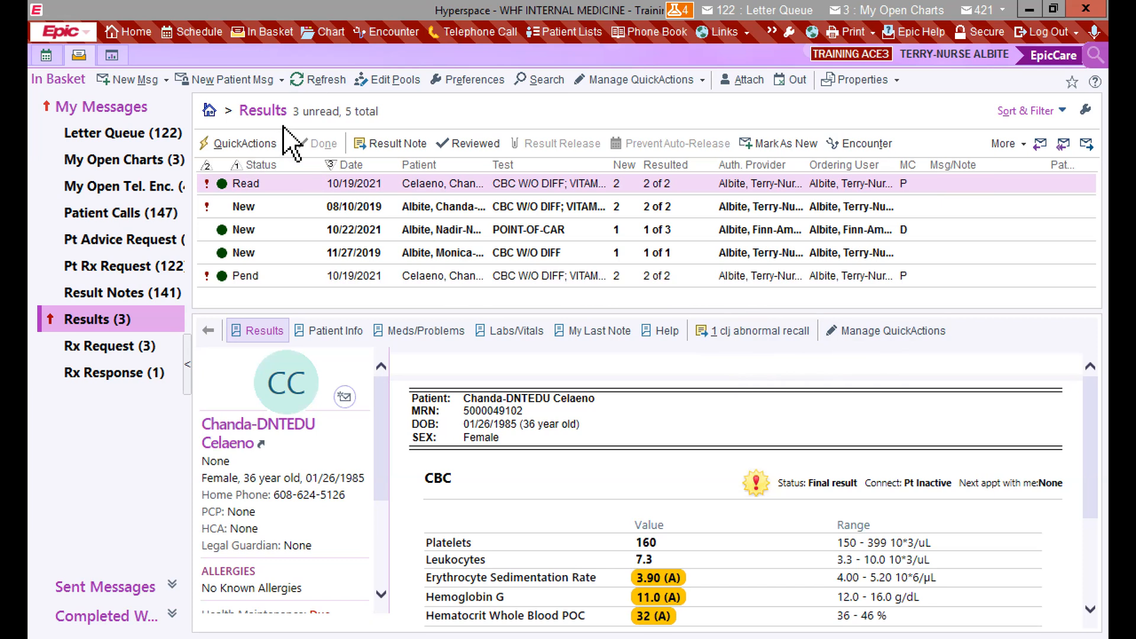
left_click(284, 145)
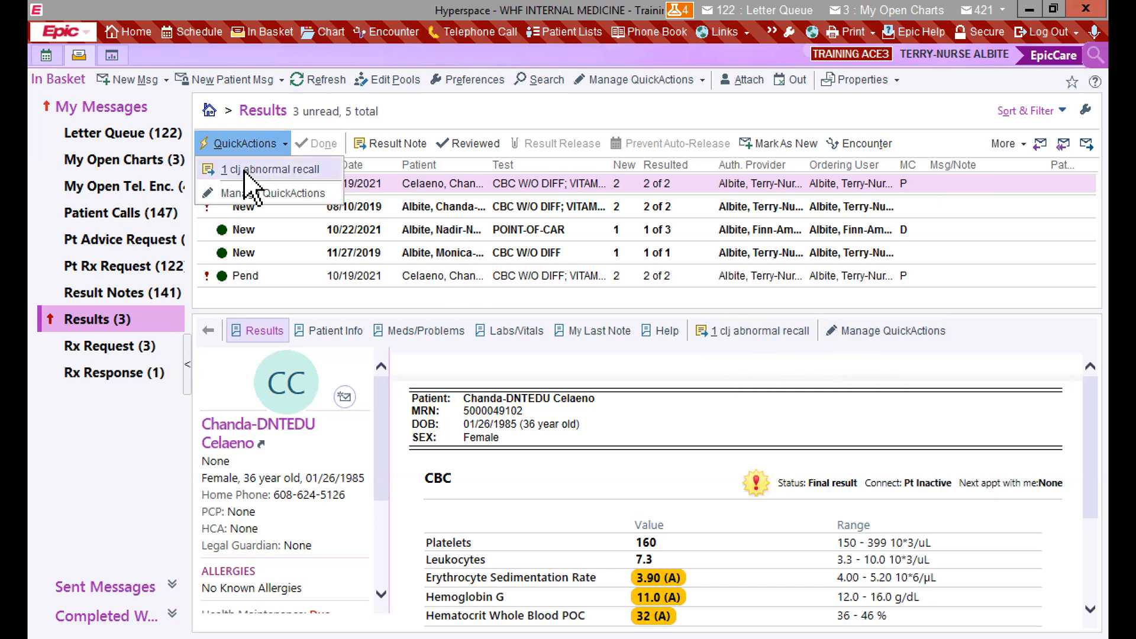
left_click(251, 171)
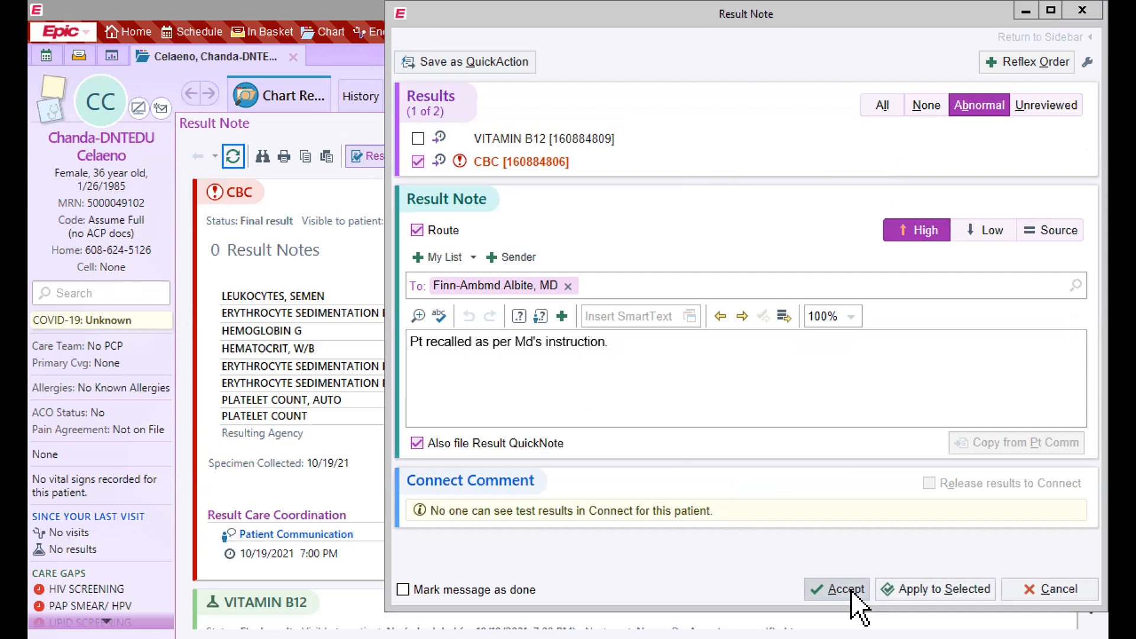
key("alt+a")
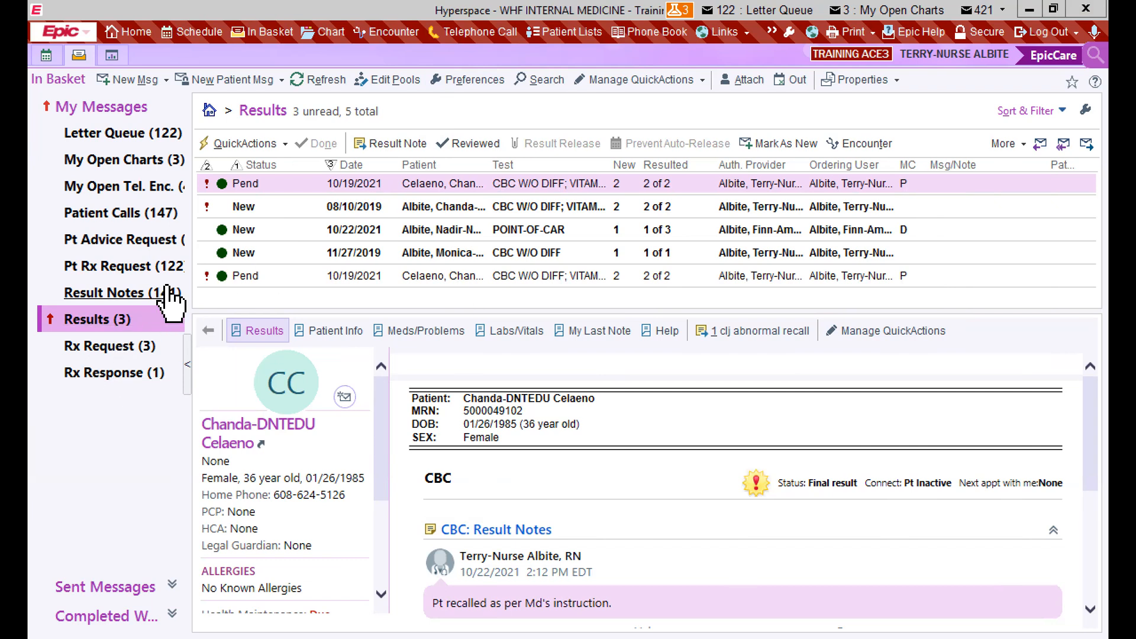
Look over the messages in the Pt Advice Request and Patient Calls folders.
left_click(132, 240)
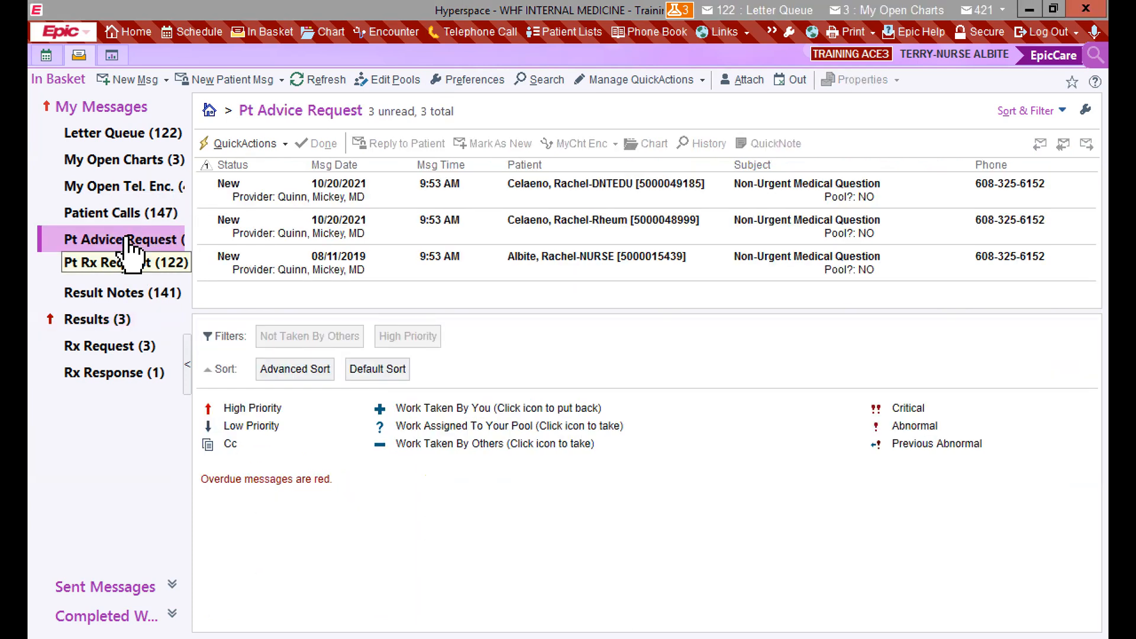
left_click(127, 218)
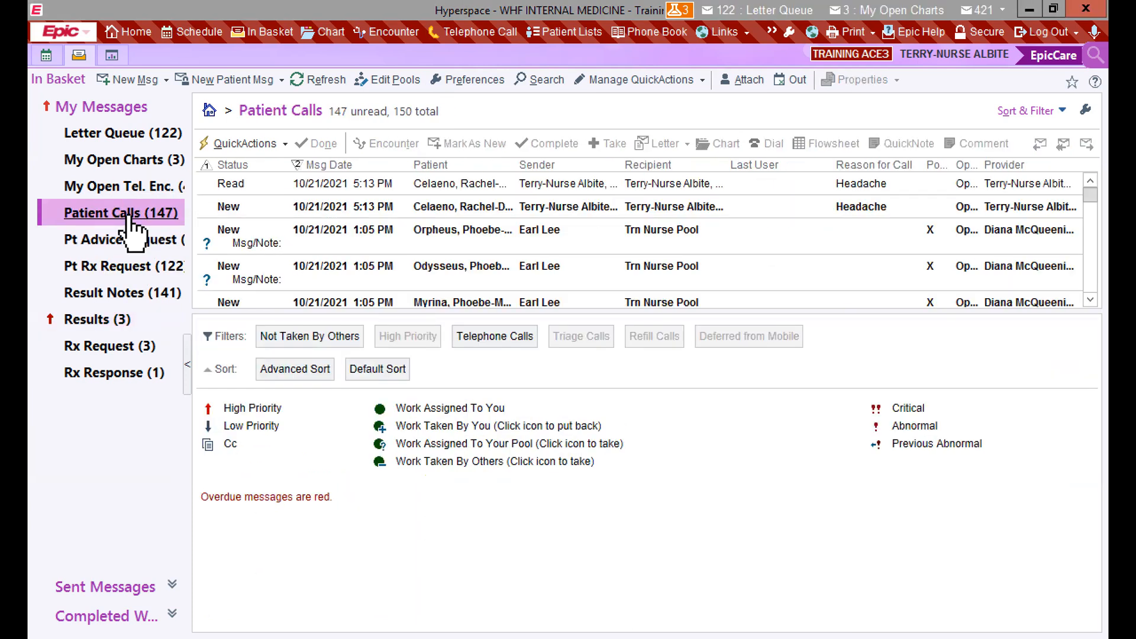
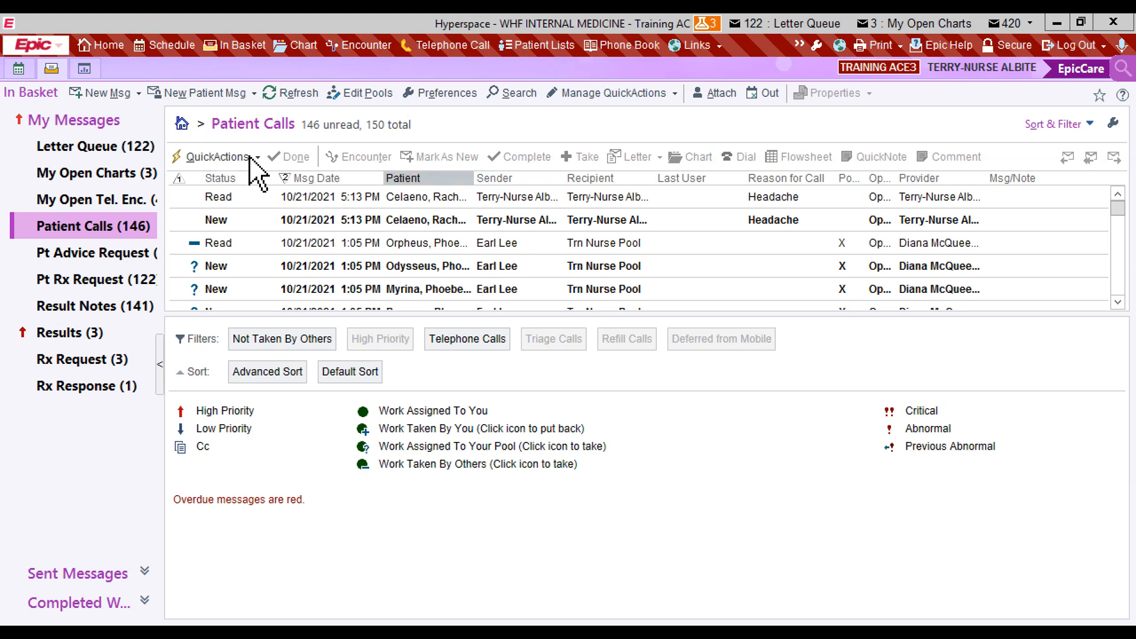
Start a Telephone Call encounter for the 19-year-old female patient among the recent patients.
left_click(59, 50)
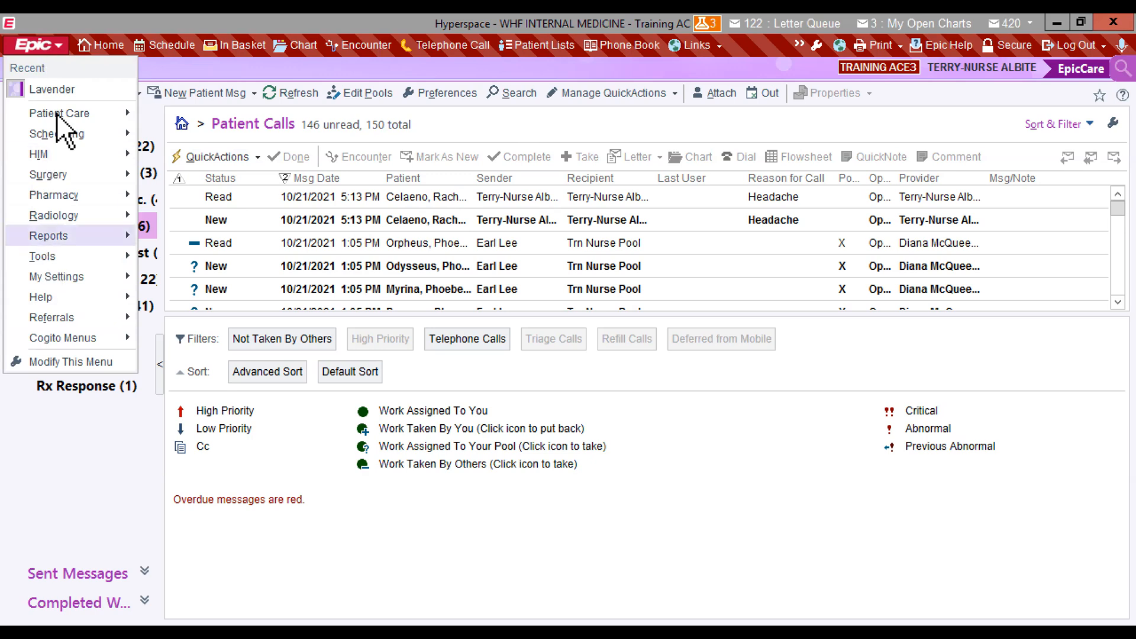
mouse_move(55, 112)
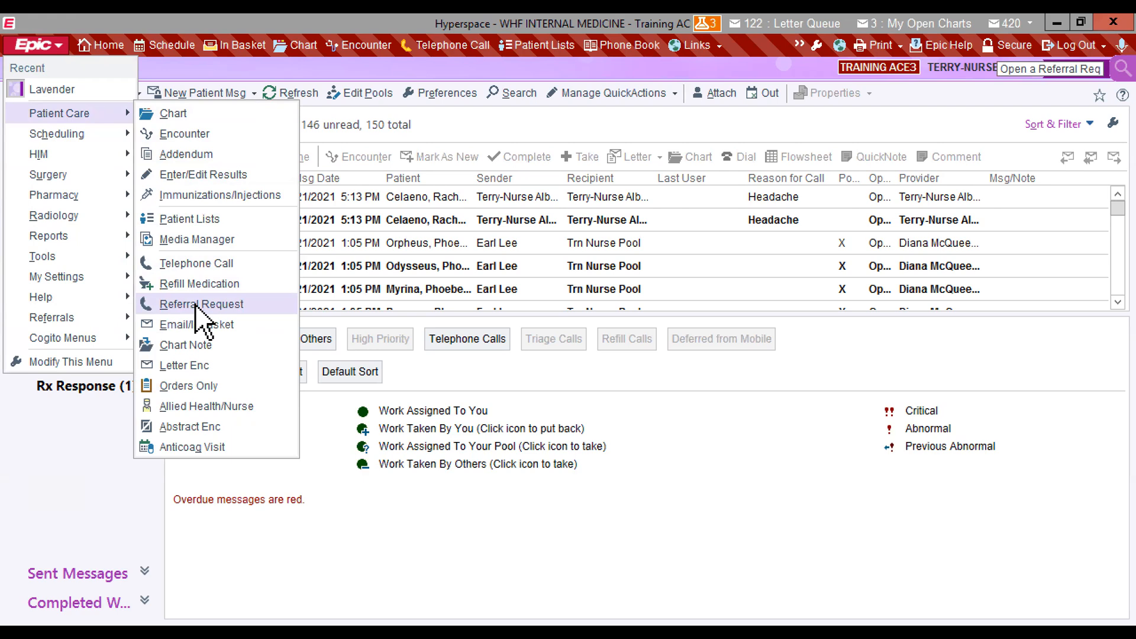
left_click(202, 268)
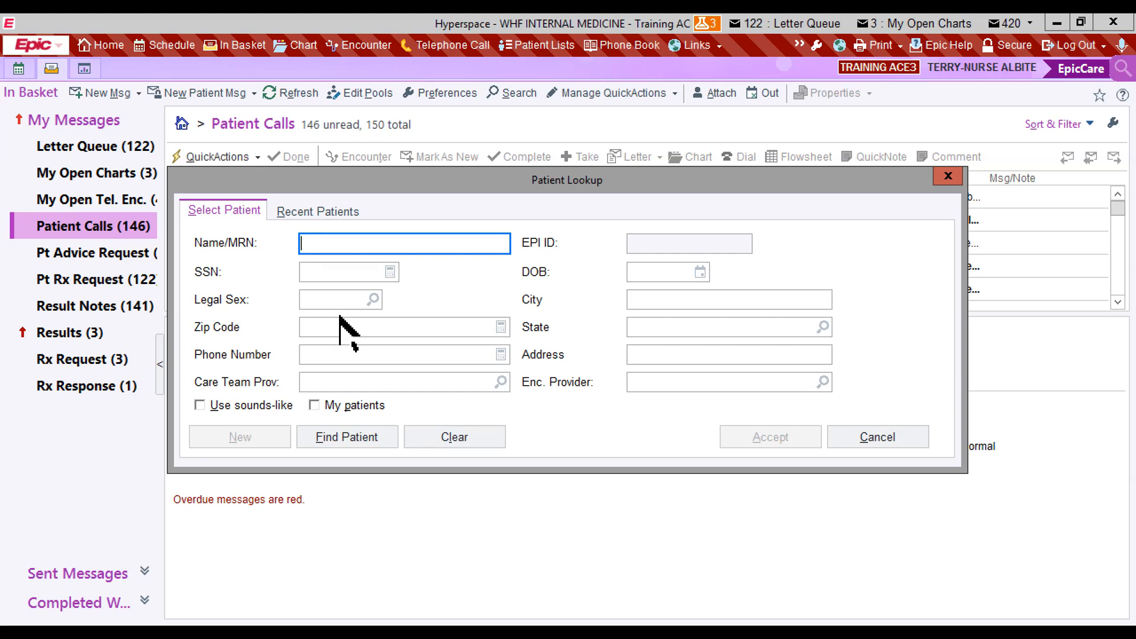
left_click(301, 213)
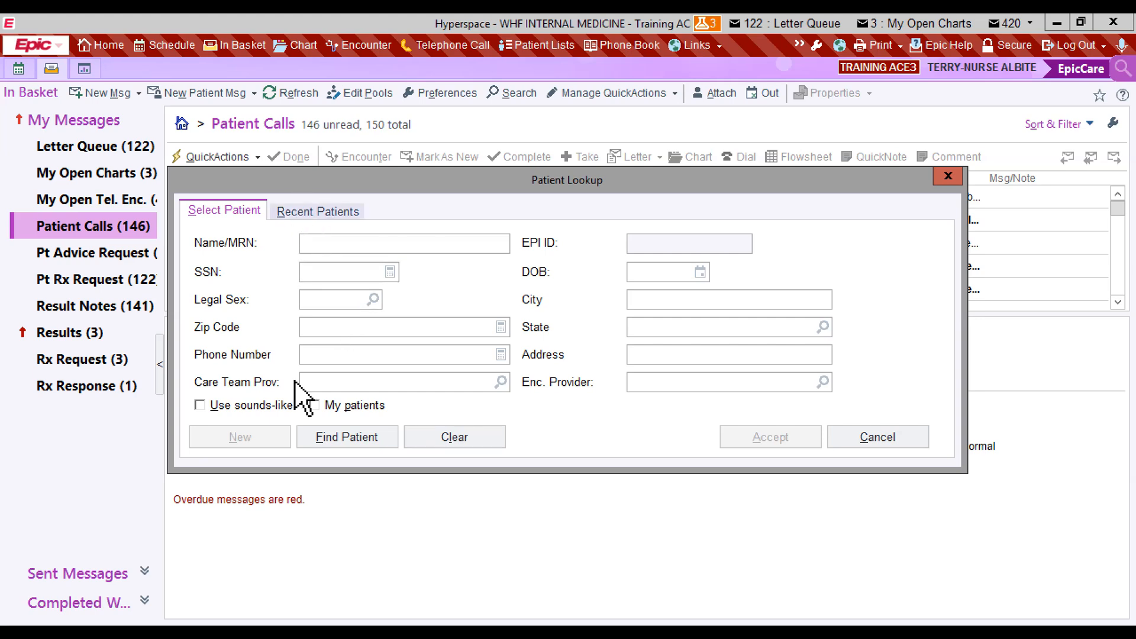
left_click(257, 317)
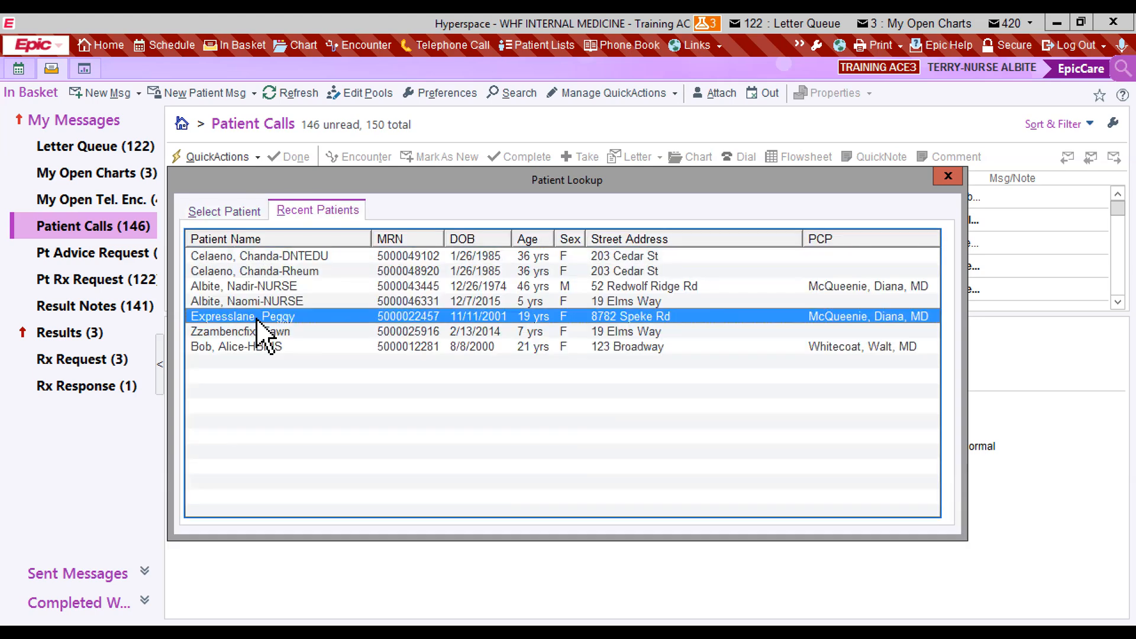
double_click(367, 329)
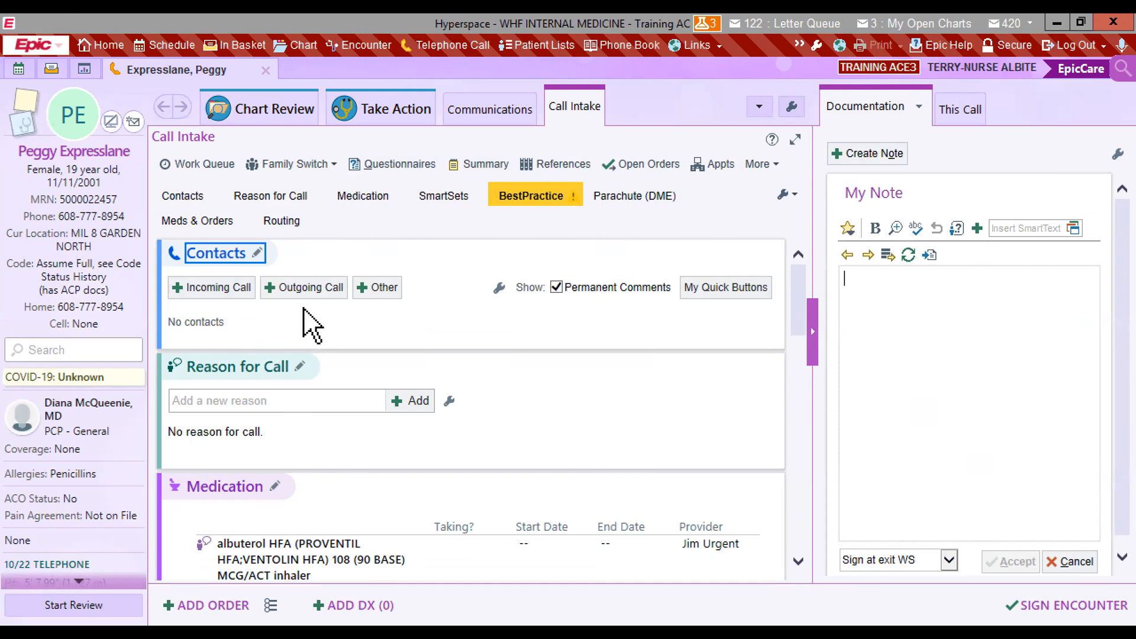
Record an incoming call contact with the relationship Self and the patient's home phone number, and accept it.
left_click(215, 293)
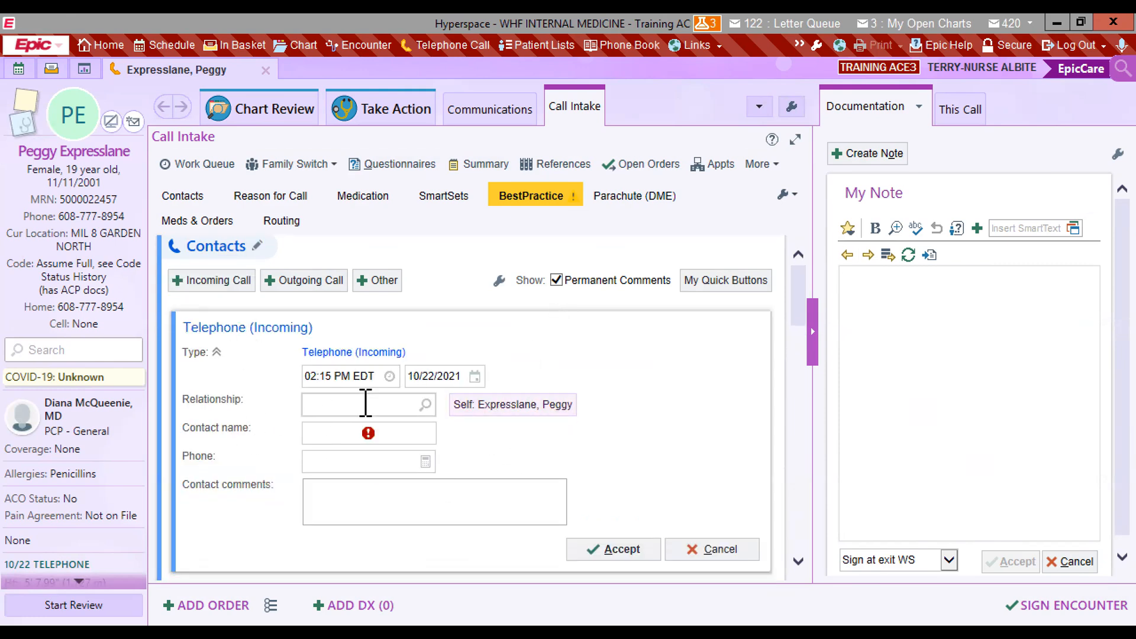
left_click(491, 410)
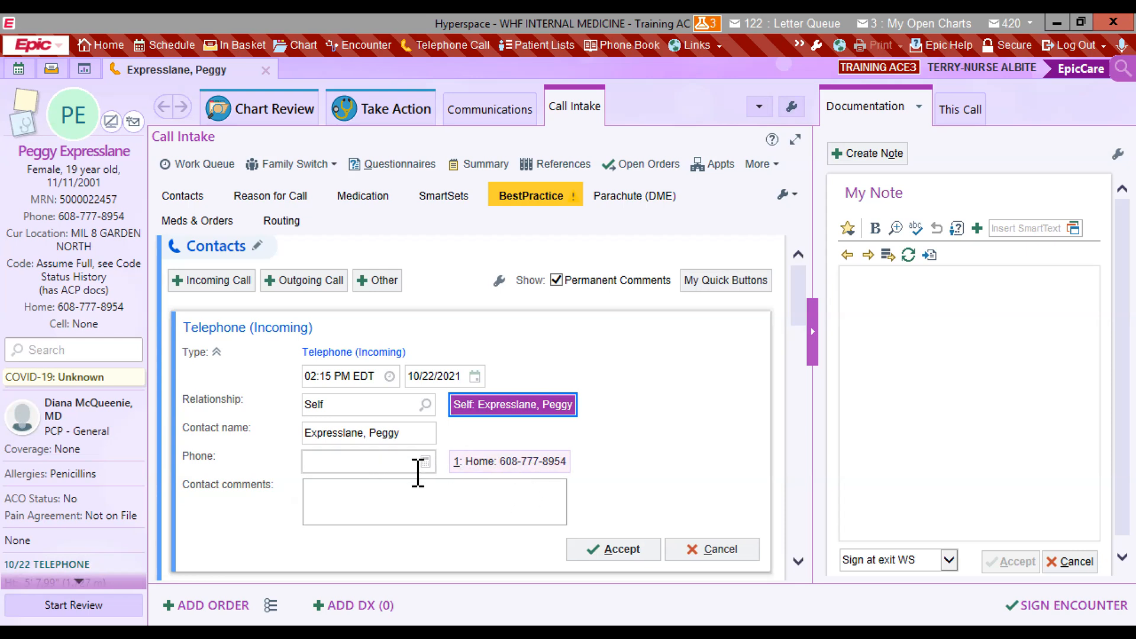
left_click(509, 461)
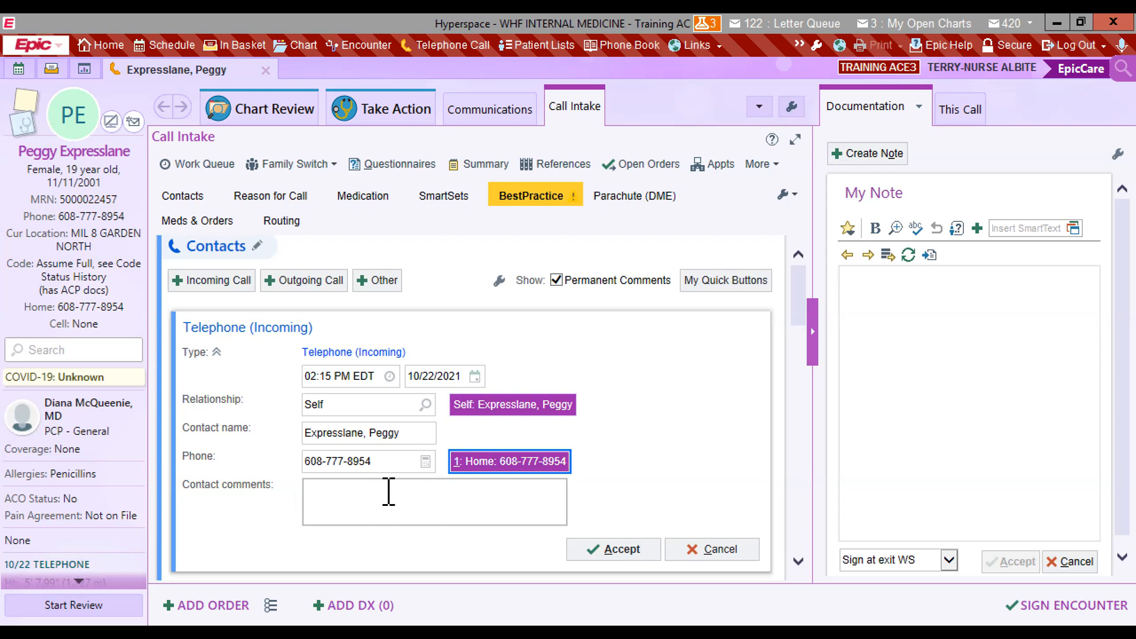
scroll(389, 491, "down", 1)
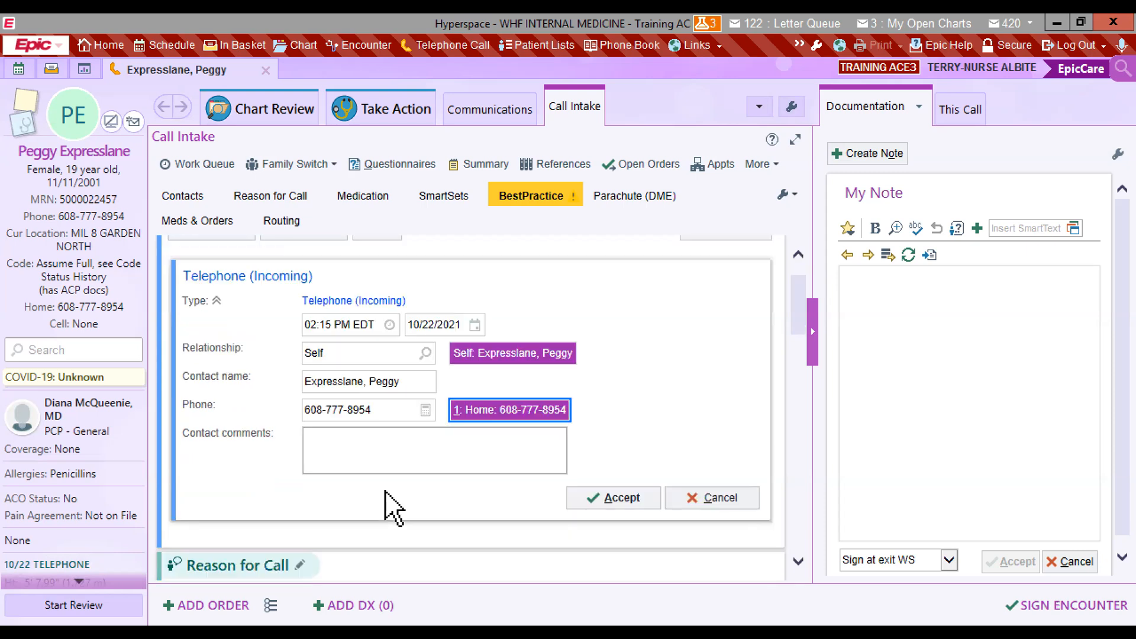
left_click(624, 507)
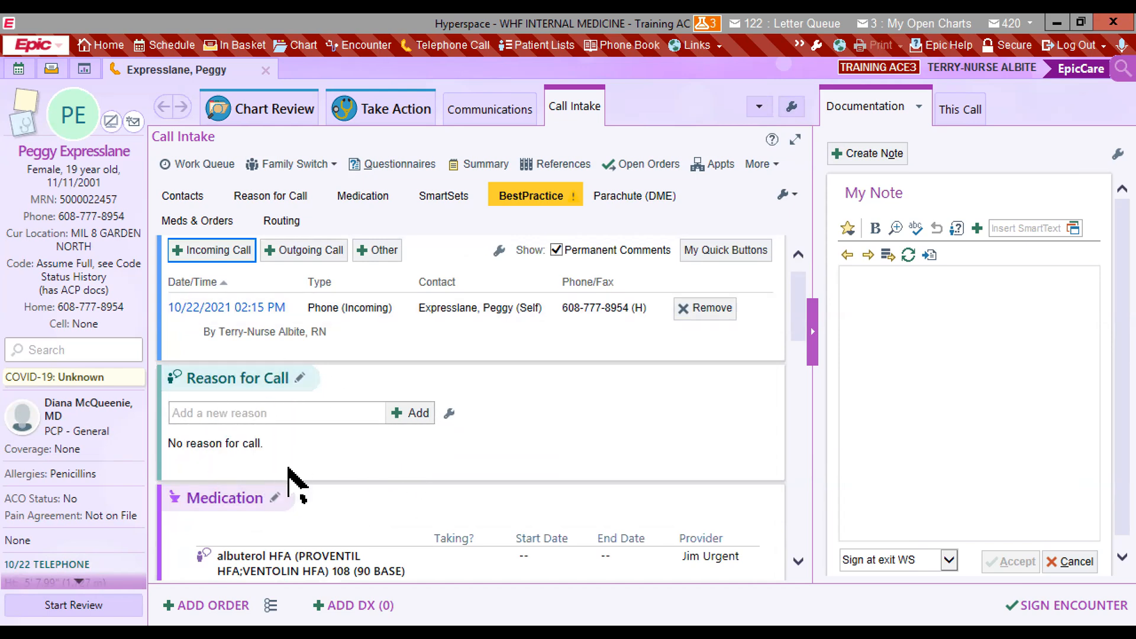
Add Headache as the reason for call.
left_click(223, 416)
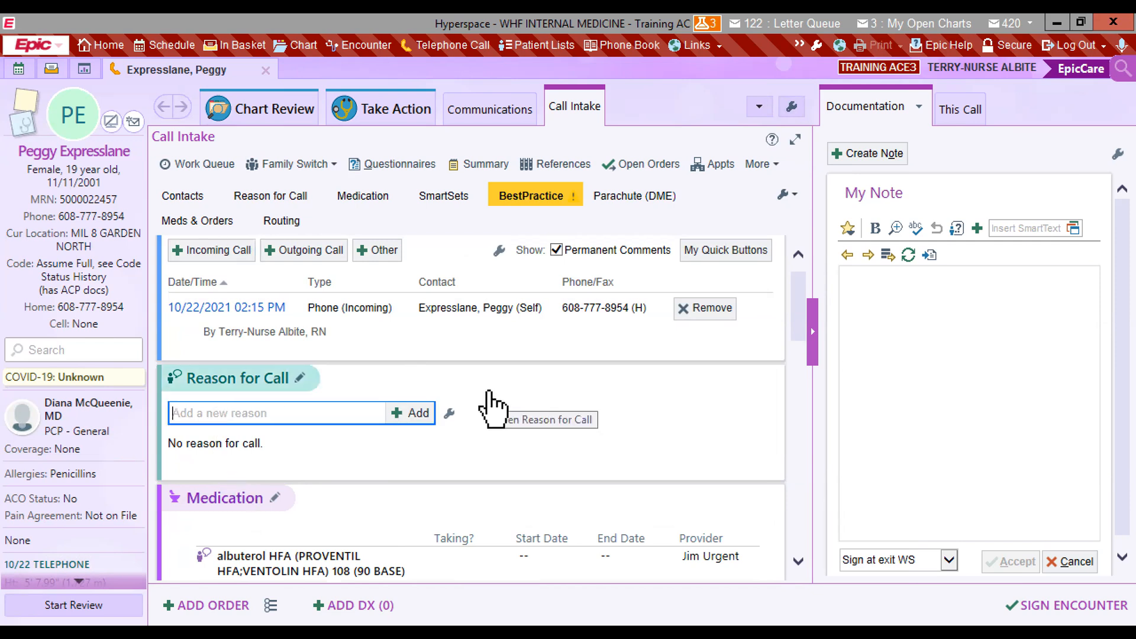
type("hea")
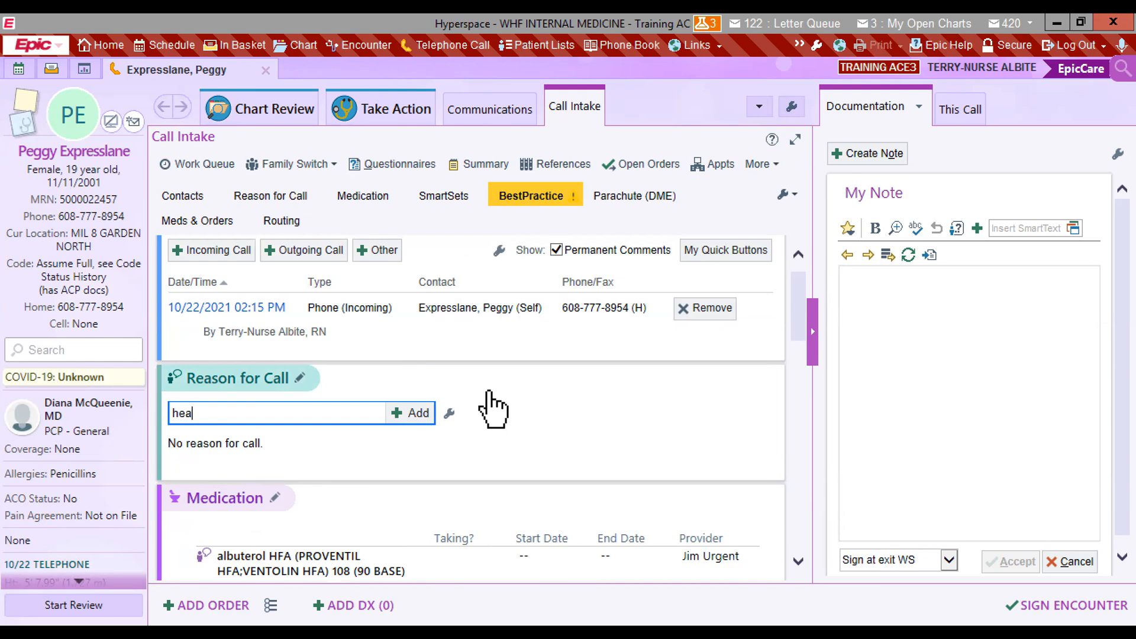
type("dache")
key("Return")
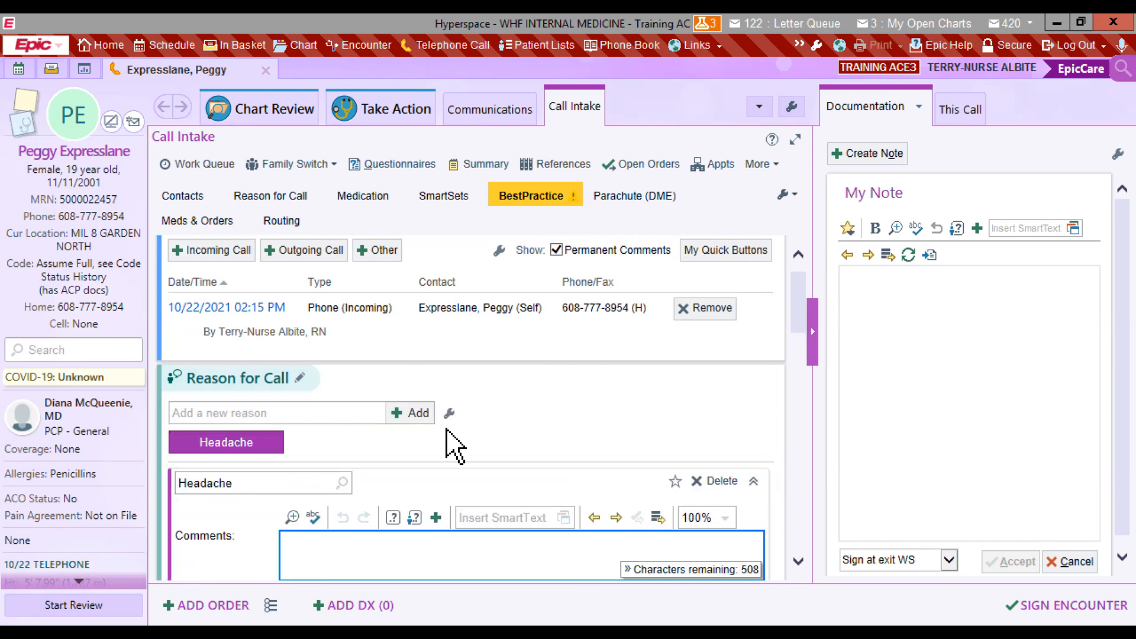
Enter the Headache comment "Patient states having a headache. She wants to know if she can take Tylenol?".
scroll(540, 431, "down", 3)
type("Patient states having an")
key("BackSpace")
type("headac")
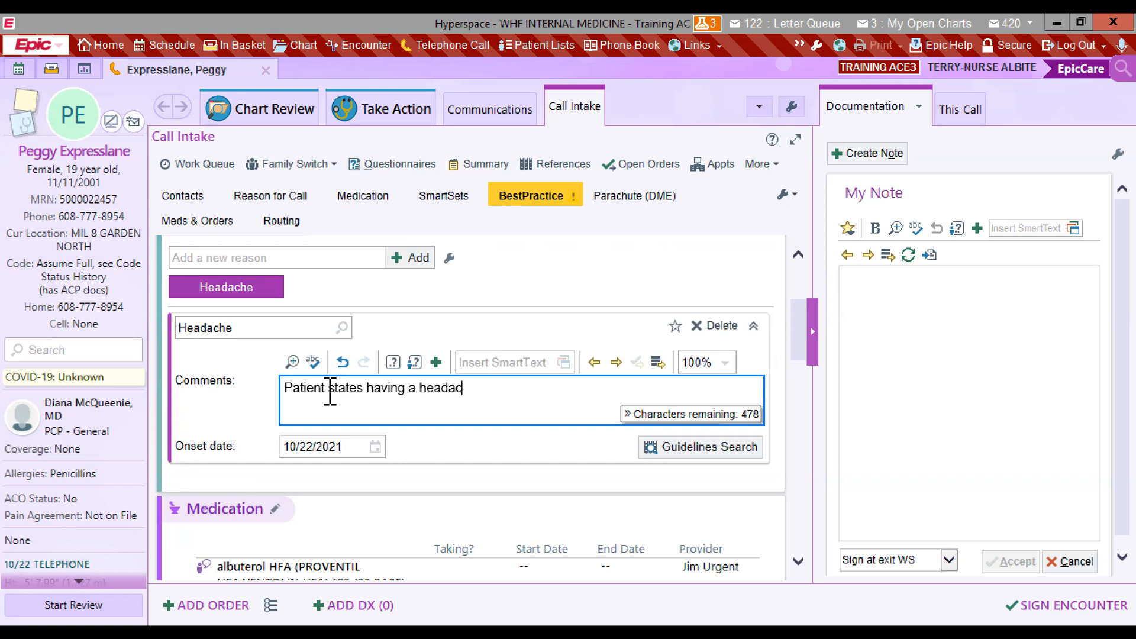
type("he. She wants to know if")
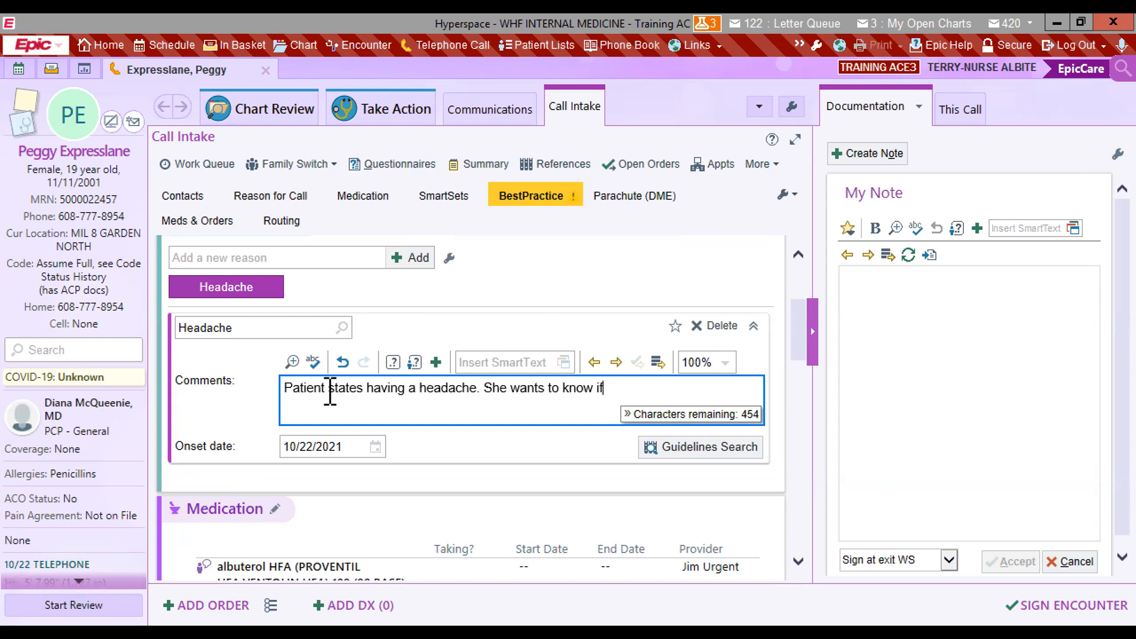
type(" she can take Tylenol?")
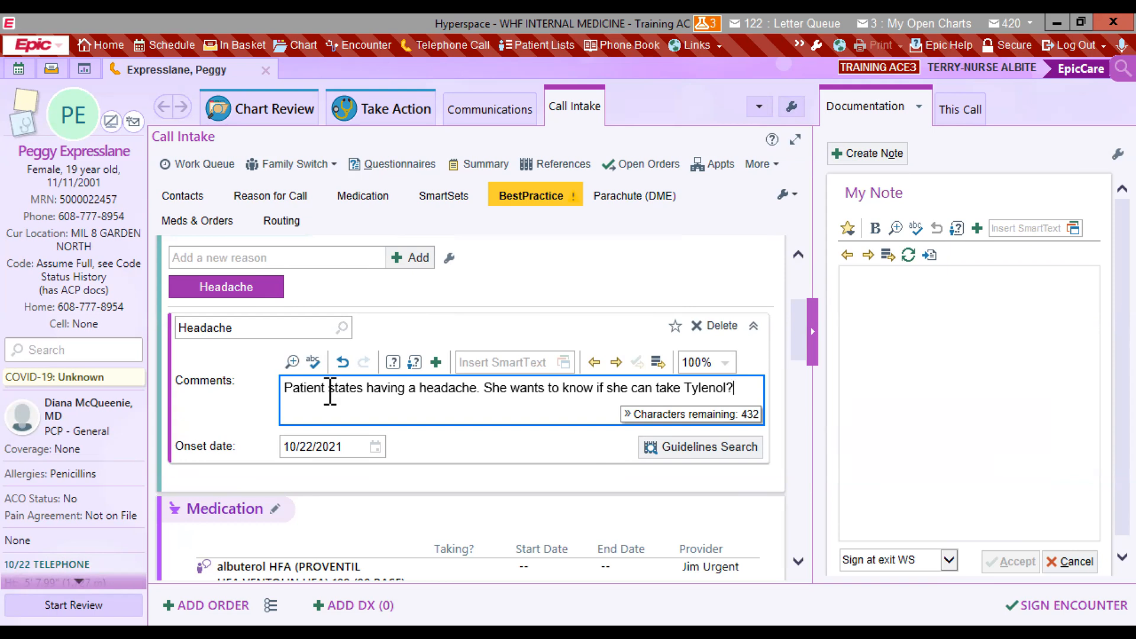
left_click(350, 432)
scroll(532, 469, "down", 2)
scroll(534, 453, "up", 2)
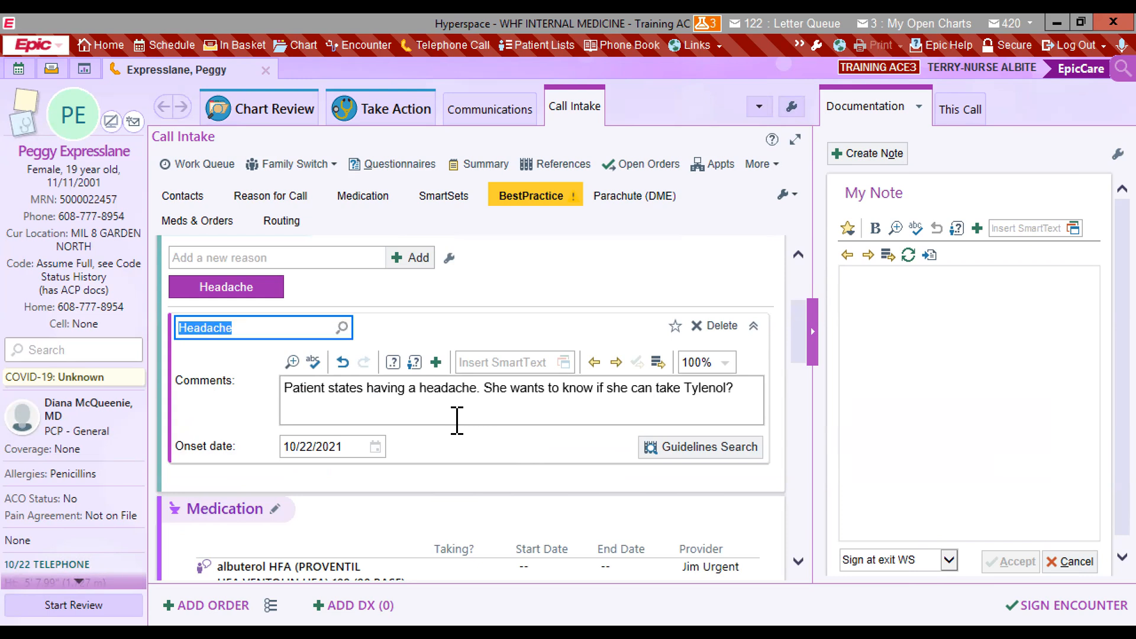
key("Tab")
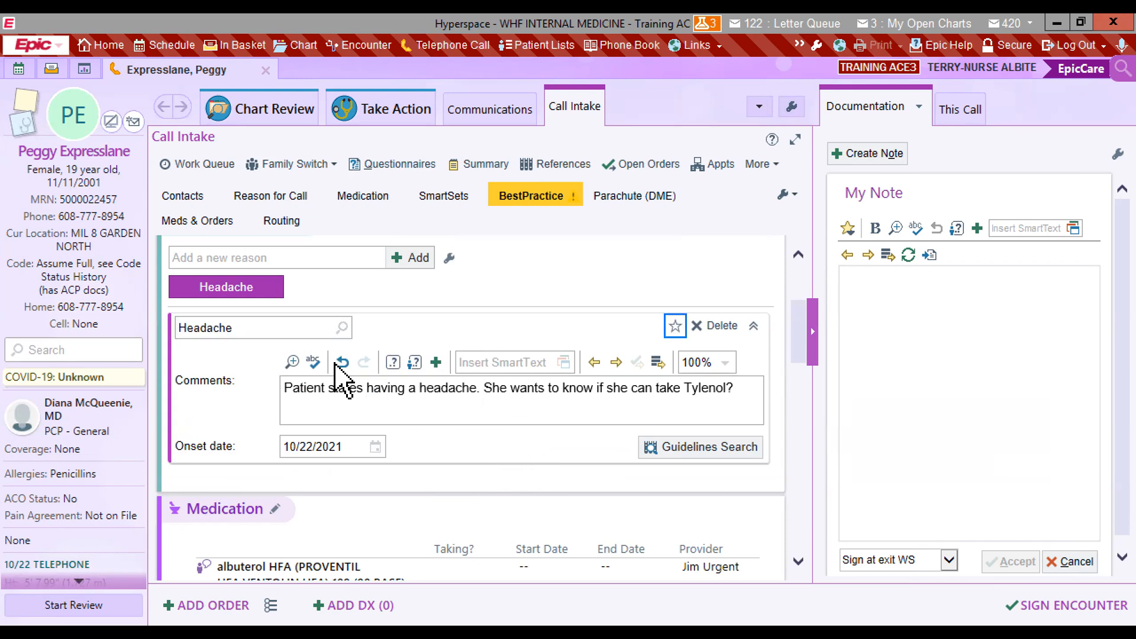
scroll(510, 457, "down", 1)
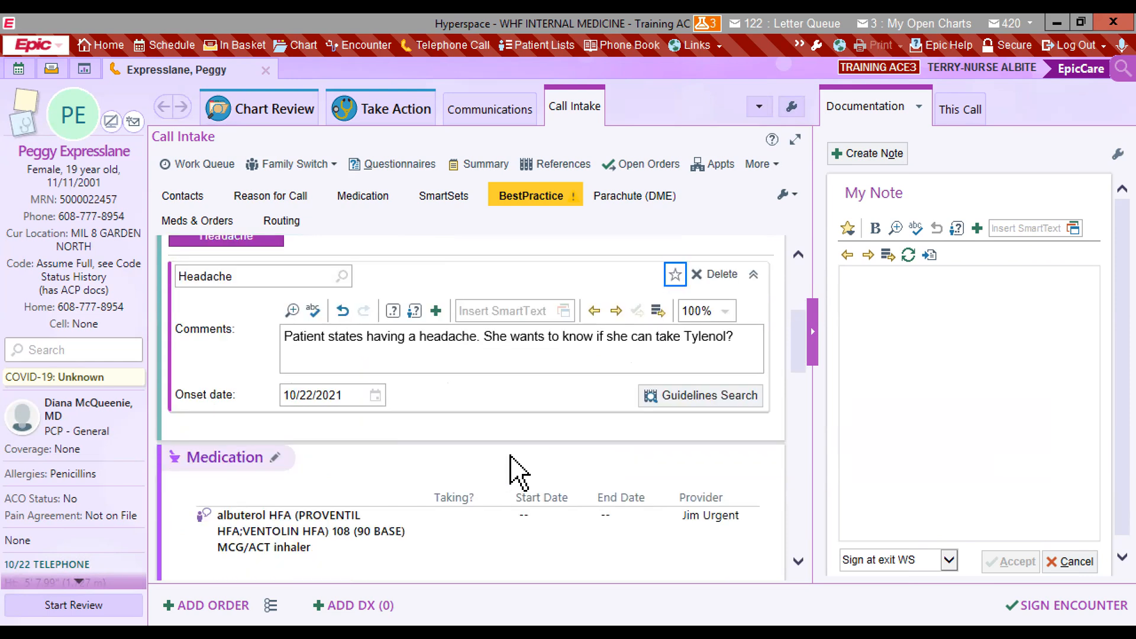
scroll(518, 472, "down", 2)
scroll(459, 452, "up", 3)
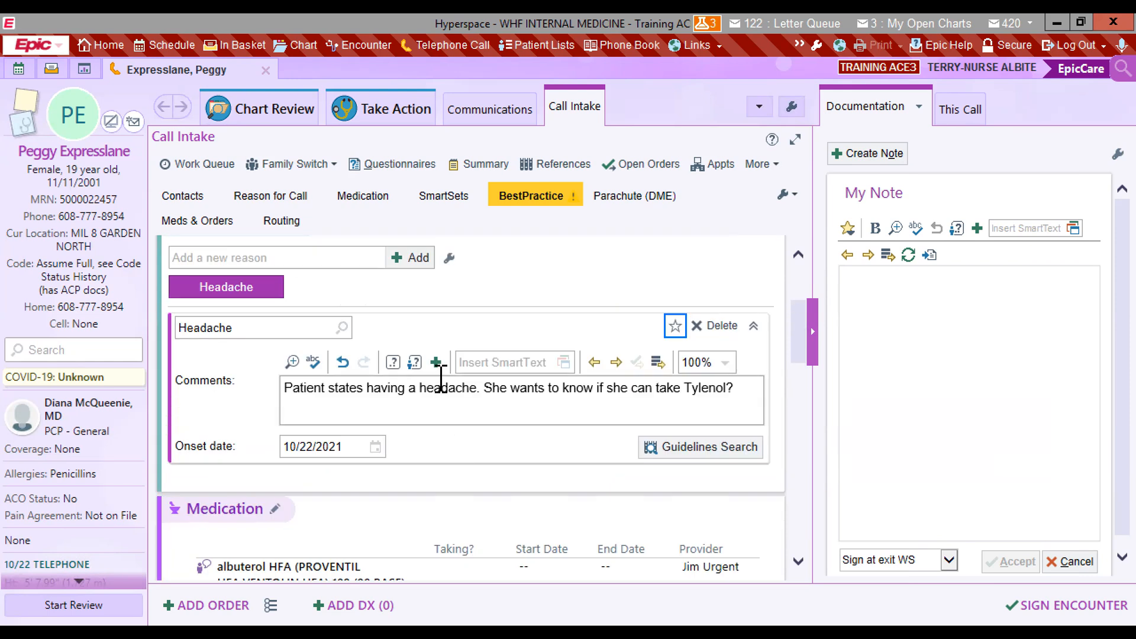
scroll(538, 436, "down", 2)
Write "Patient would like to make an appointment." in the call's documentation note.
left_click(870, 355)
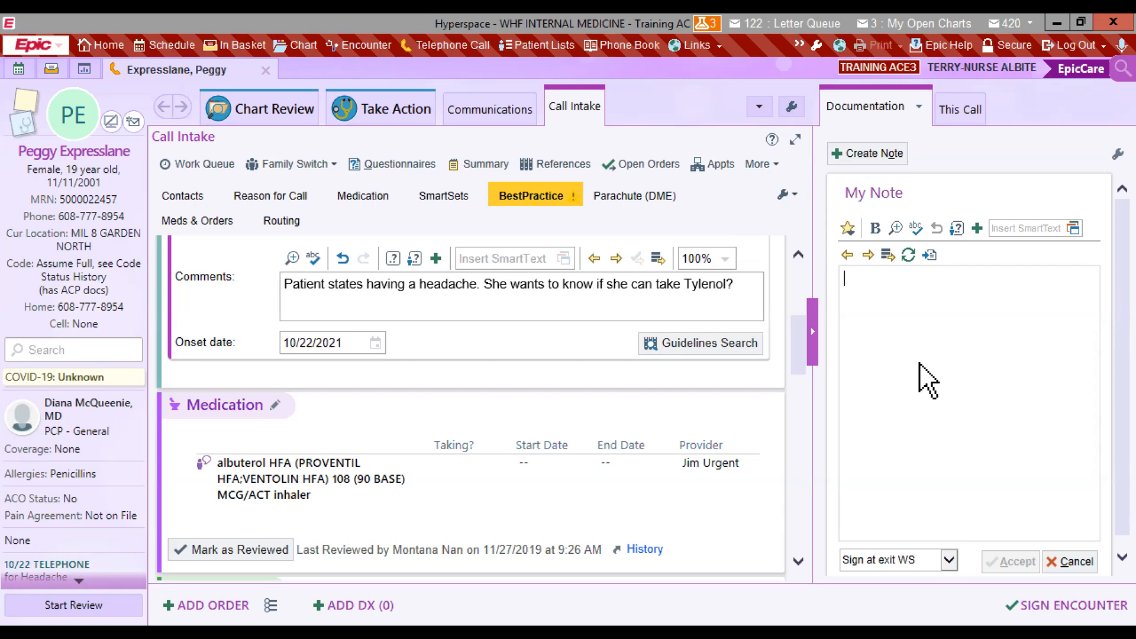
type("Paient woiu")
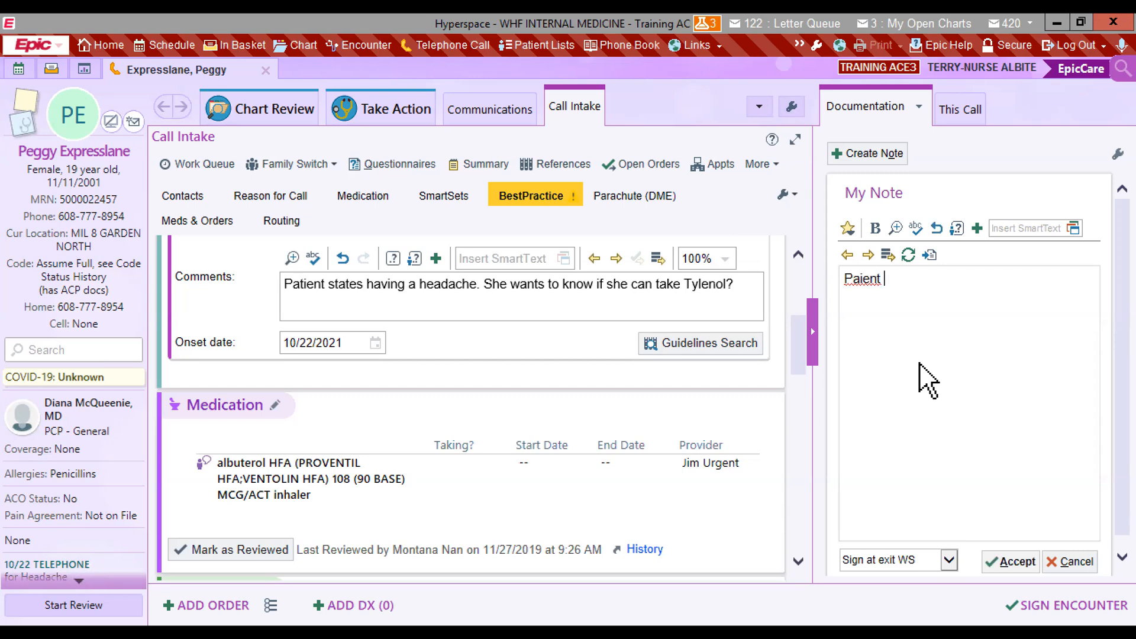
key("BackSpace")
key("BackSpace")
key("BackSpace")
key("BackSpace")
key("BackSpace")
key("BackSpace")
key("BackSpace")
key("BackSpace")
key("BackSpace")
type("tient would like to ma")
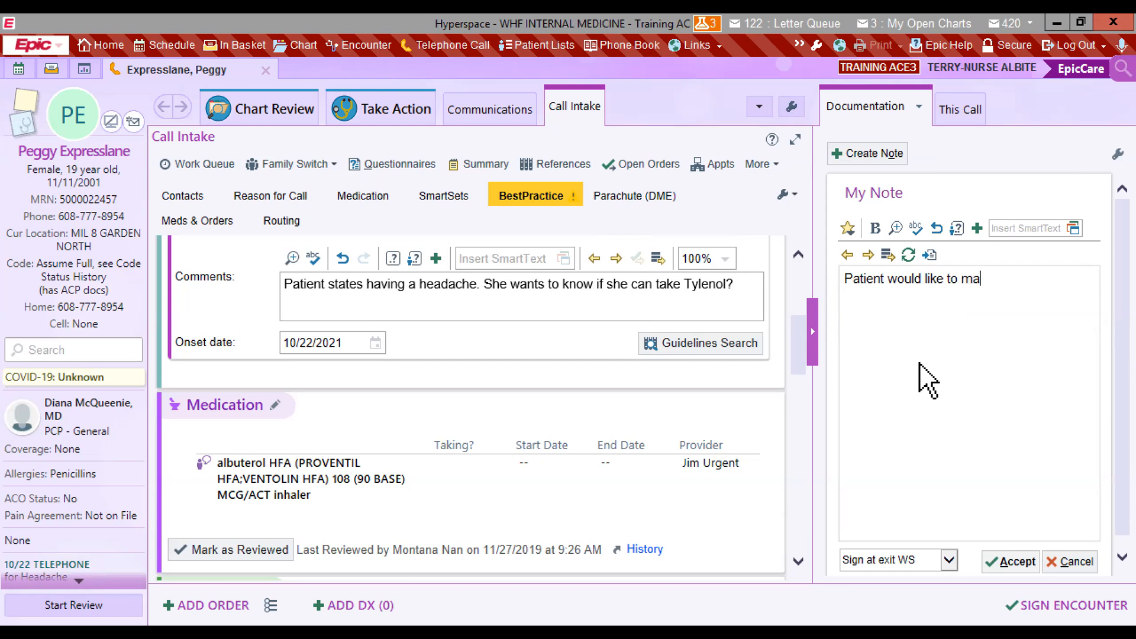
type("ke an appointment.")
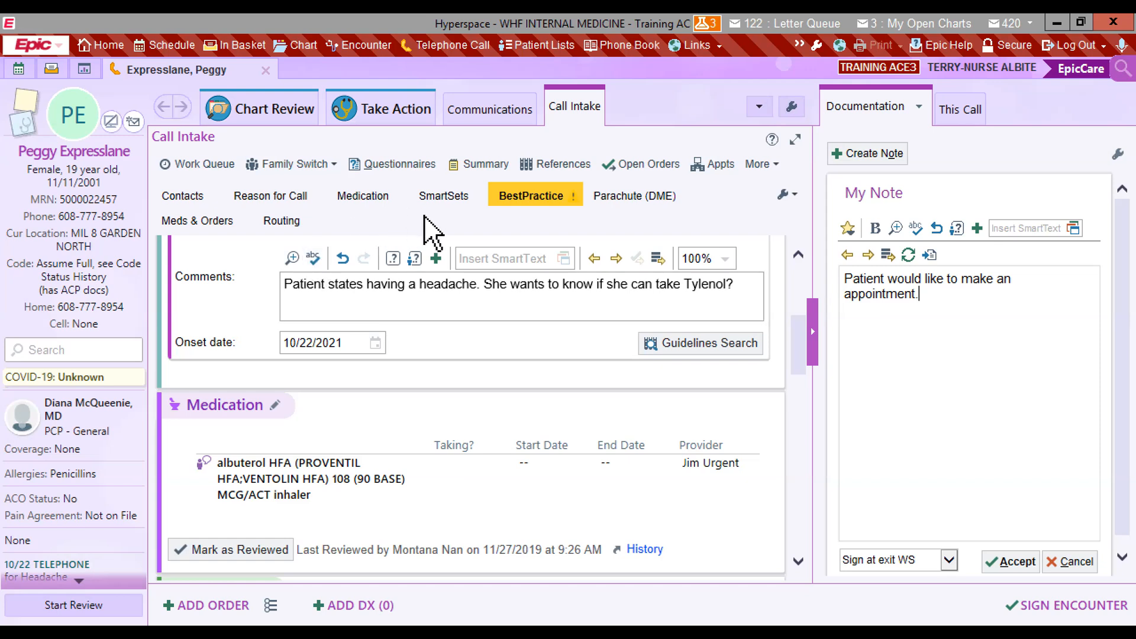
Load the patient's current medications and reorder the albuterol HFA inhaler, leaving the order details unfilled.
left_click(194, 224)
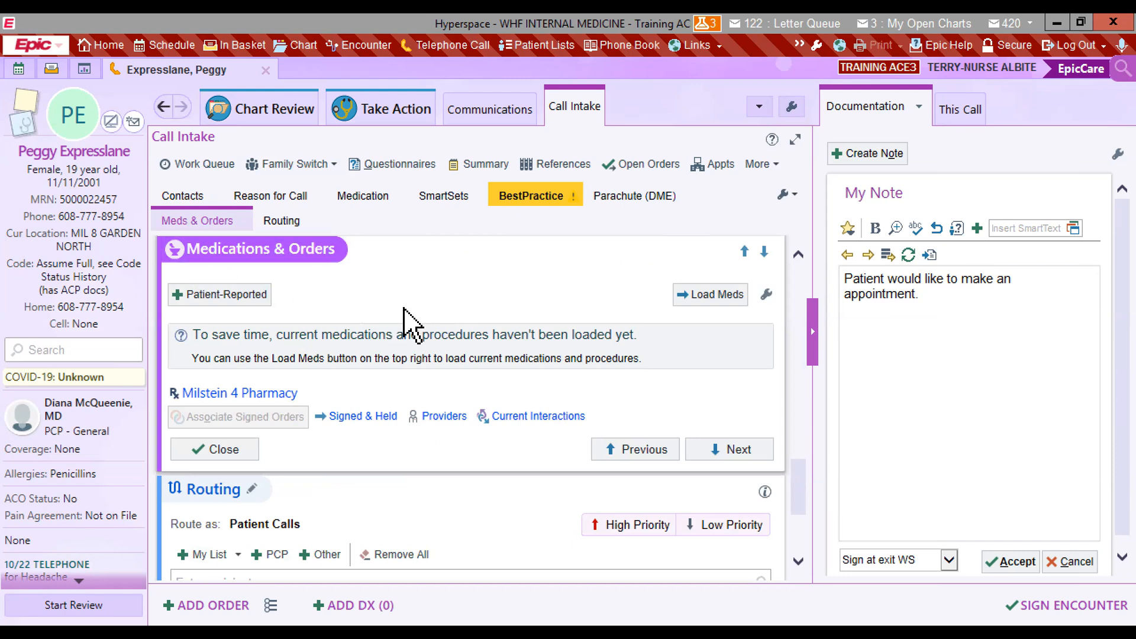
left_click(704, 294)
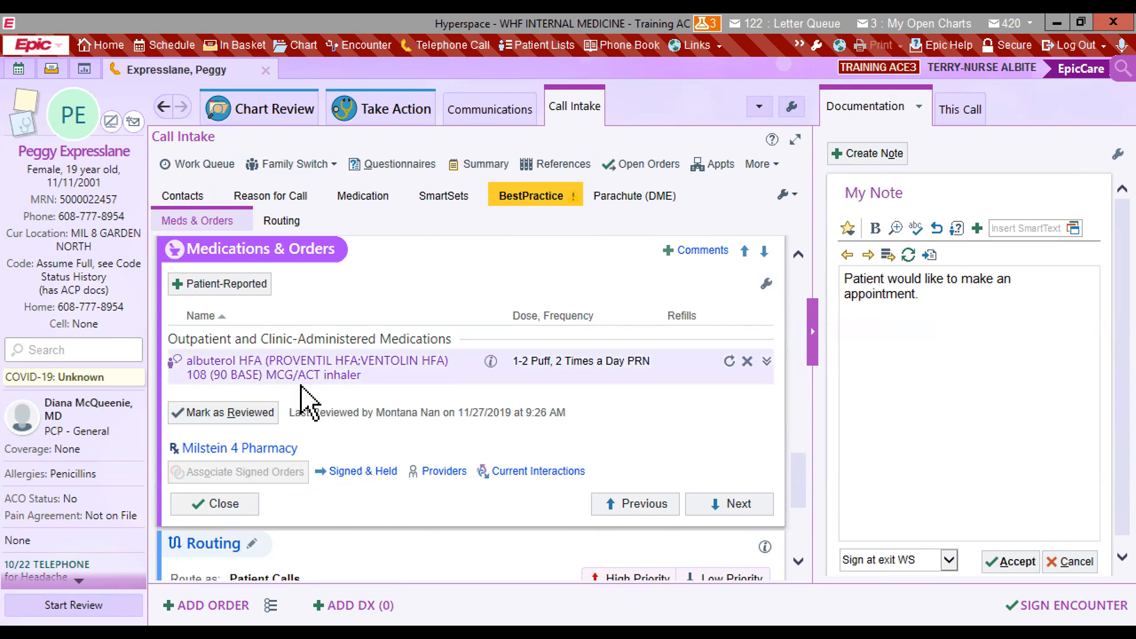
left_click(730, 361)
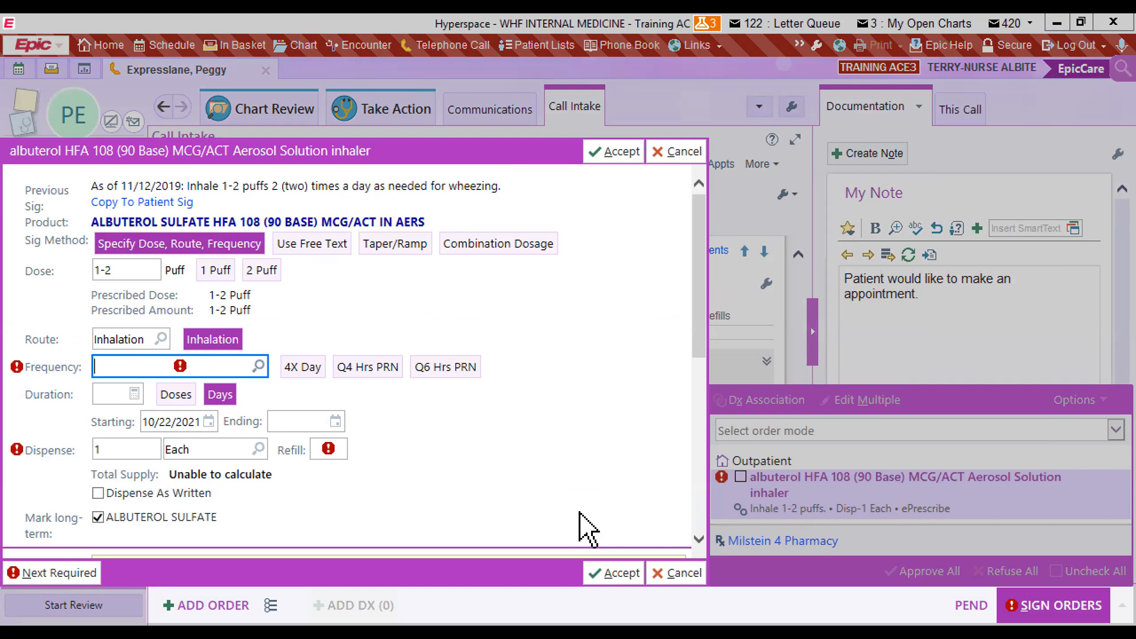
left_click(926, 521)
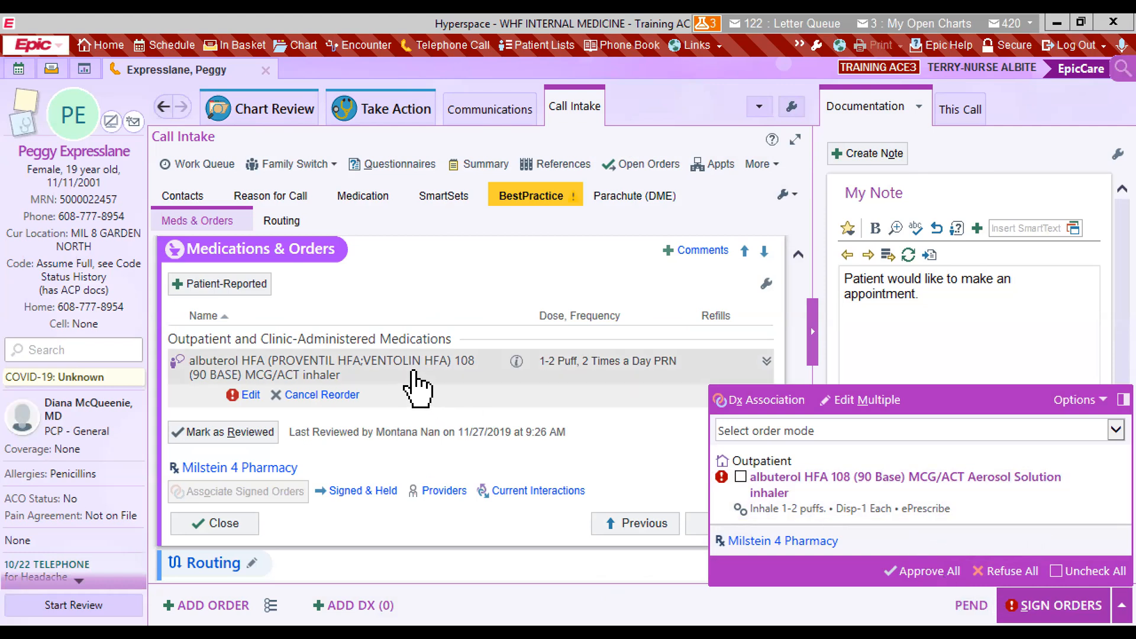
Add the physician as the routing recipient by entering the provider's user ID.
left_click(281, 222)
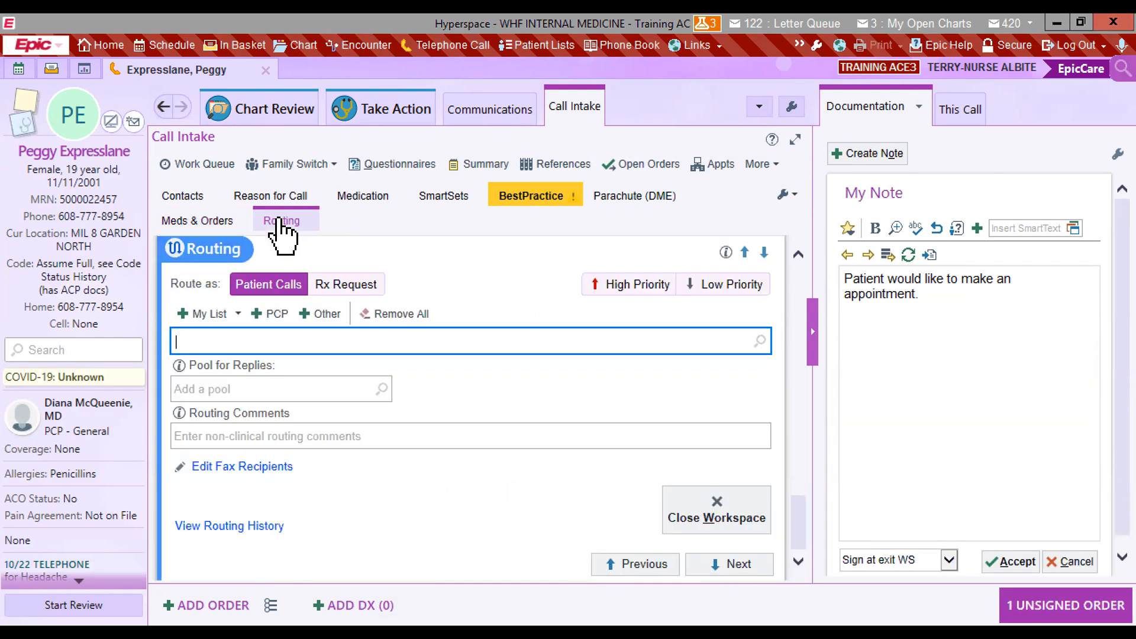
type("a")
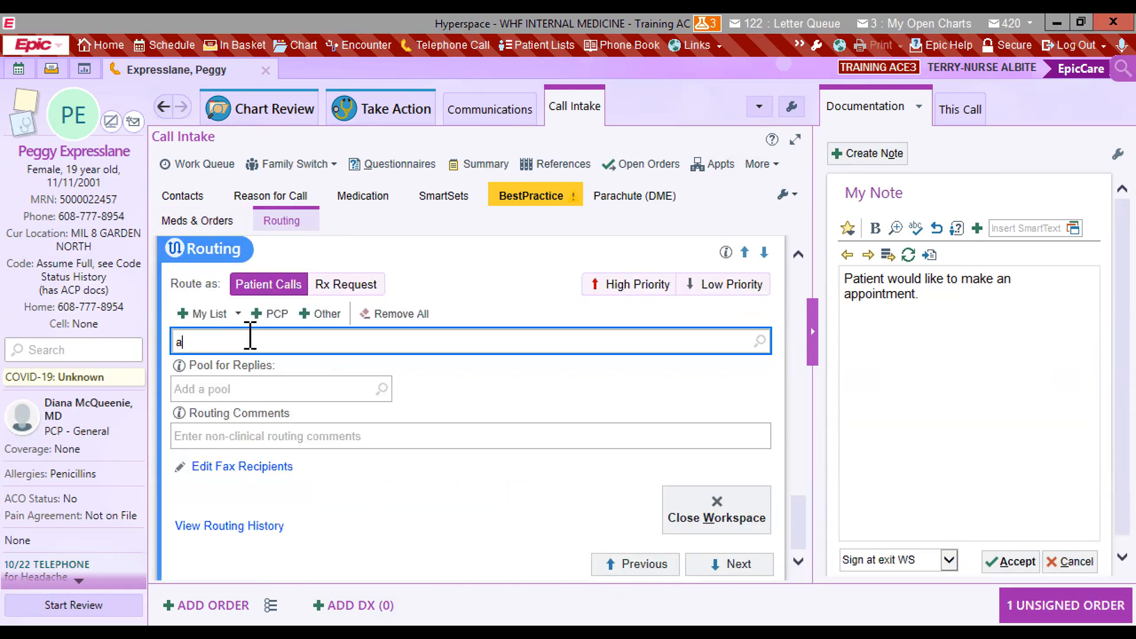
type("mbmd85")
key("Return")
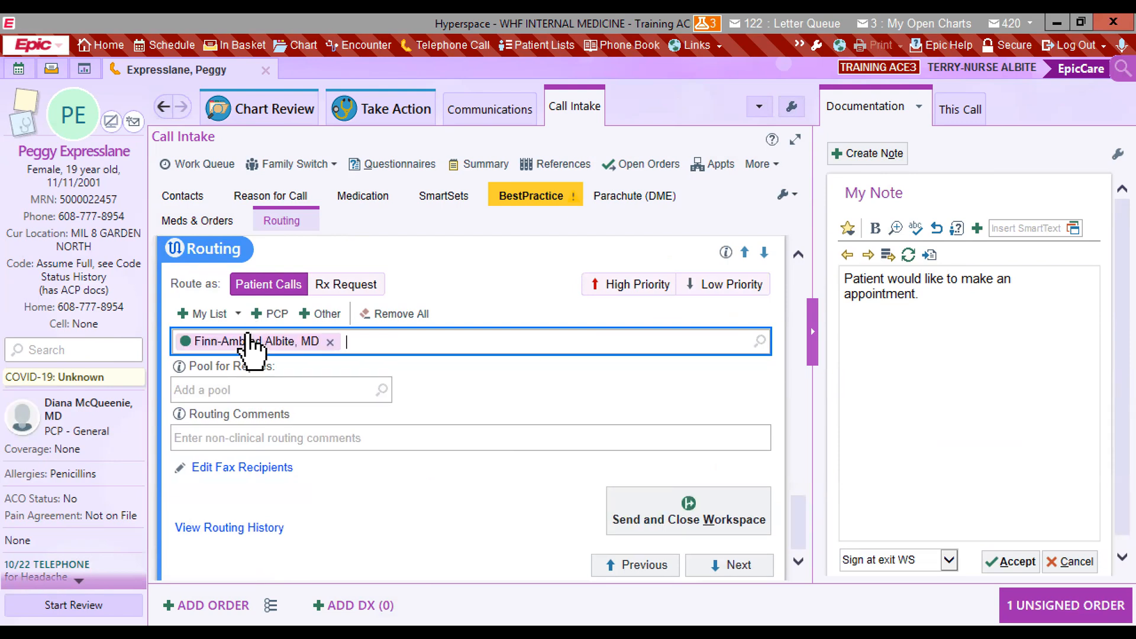
Enter the routing comment "Patient states need refill on Proventil. Going on vacation for 6 months out of the country.".
left_click(234, 441)
type("Pa")
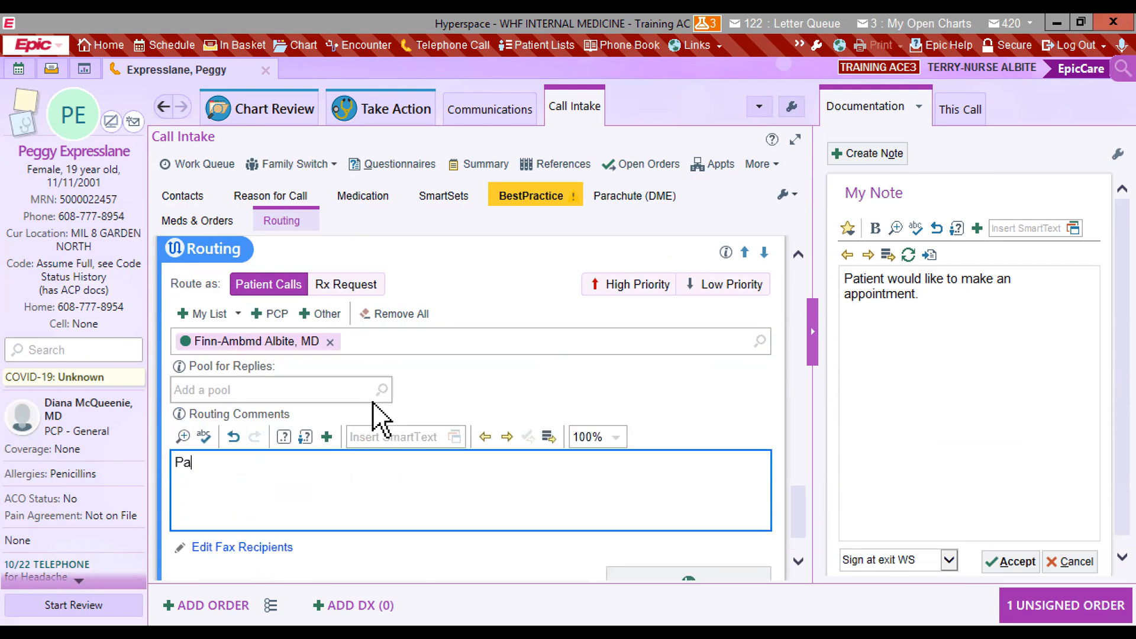
type("tient states need refill ")
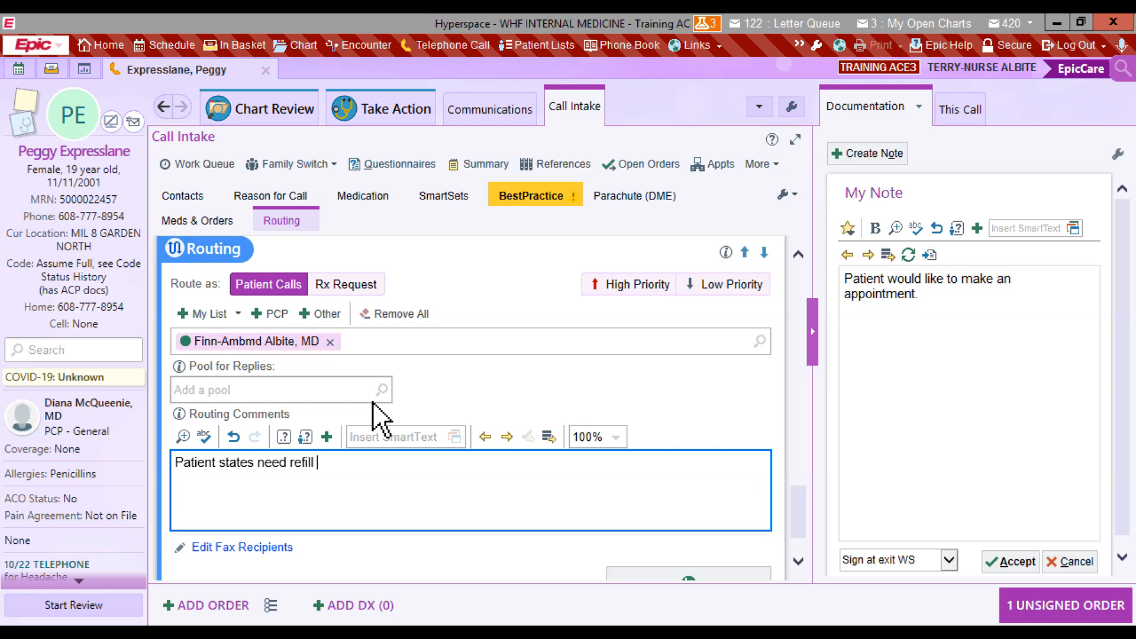
type("on Proventil. Going on vacation for 6 months out of the country.")
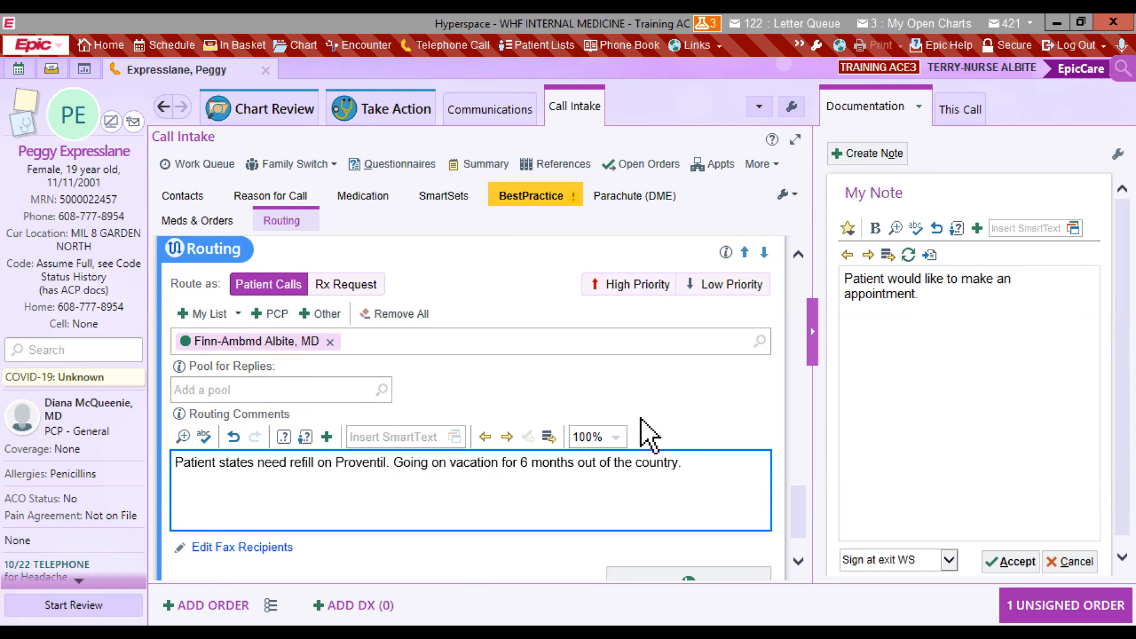
scroll(644, 418, "down", 3)
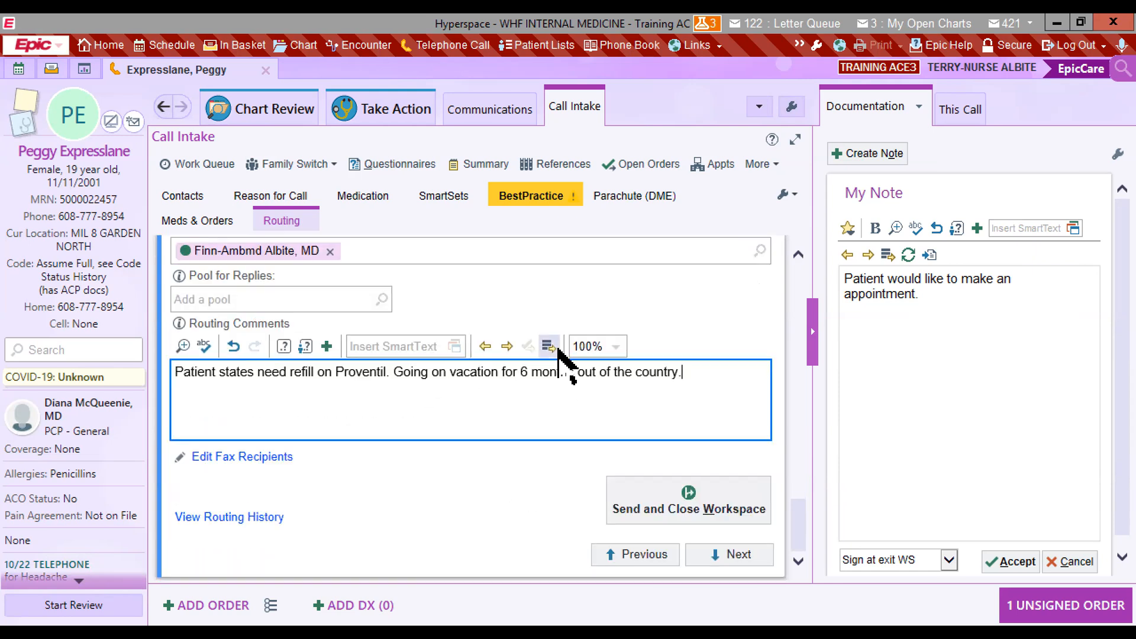
Set the call to route as an Rx Request and accept the documentation note.
scroll(406, 393, "up", 7)
left_click(353, 403)
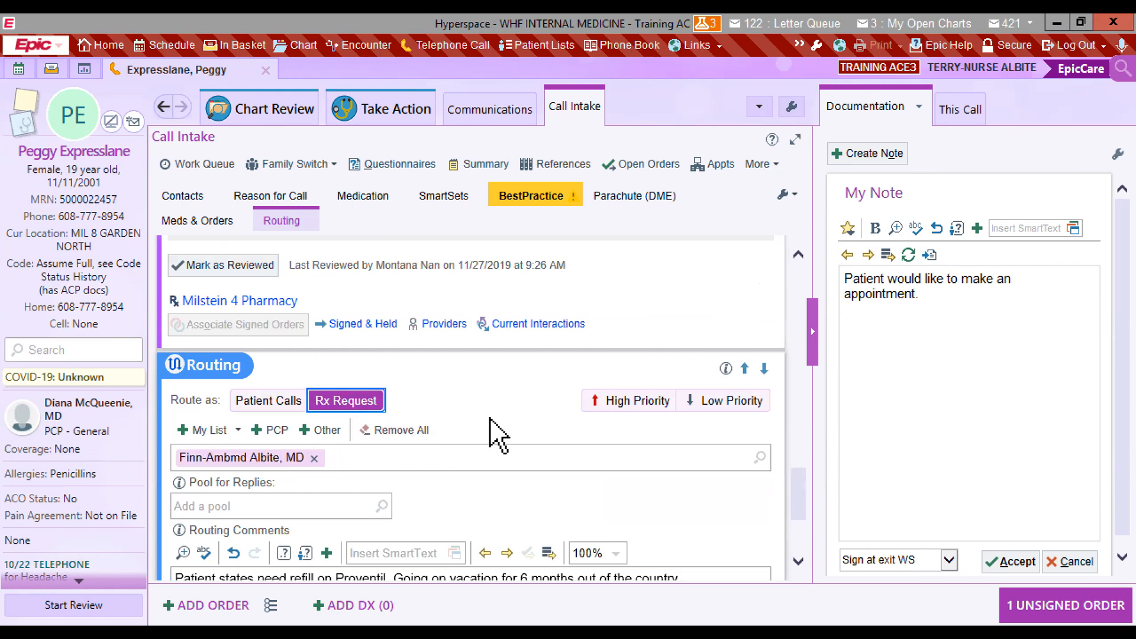
scroll(496, 435, "down", 7)
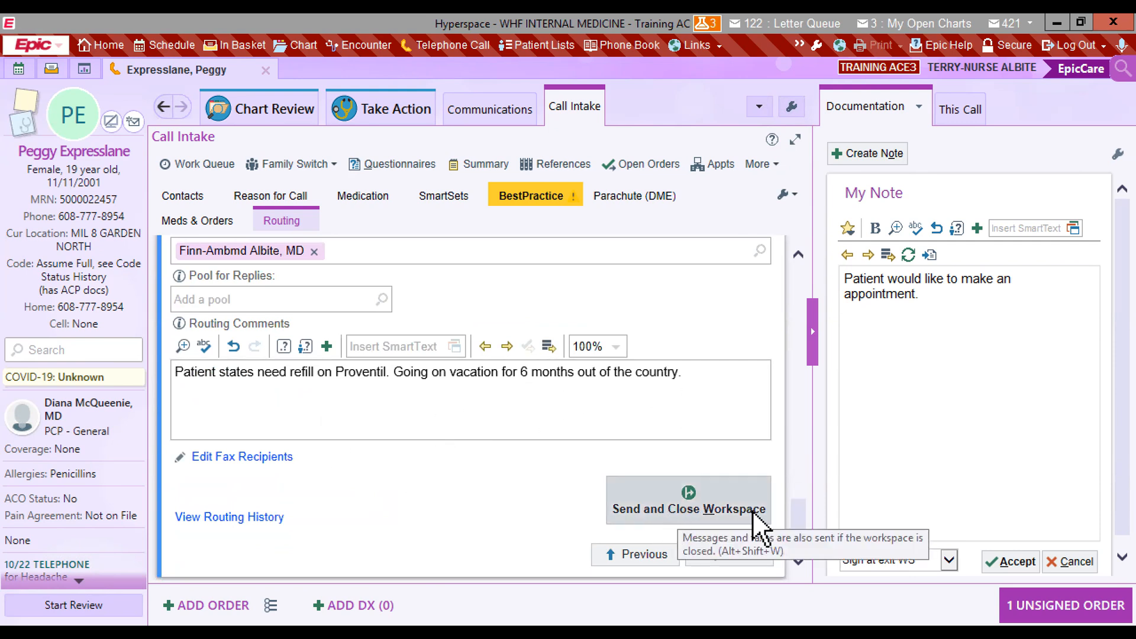
left_click(1006, 563)
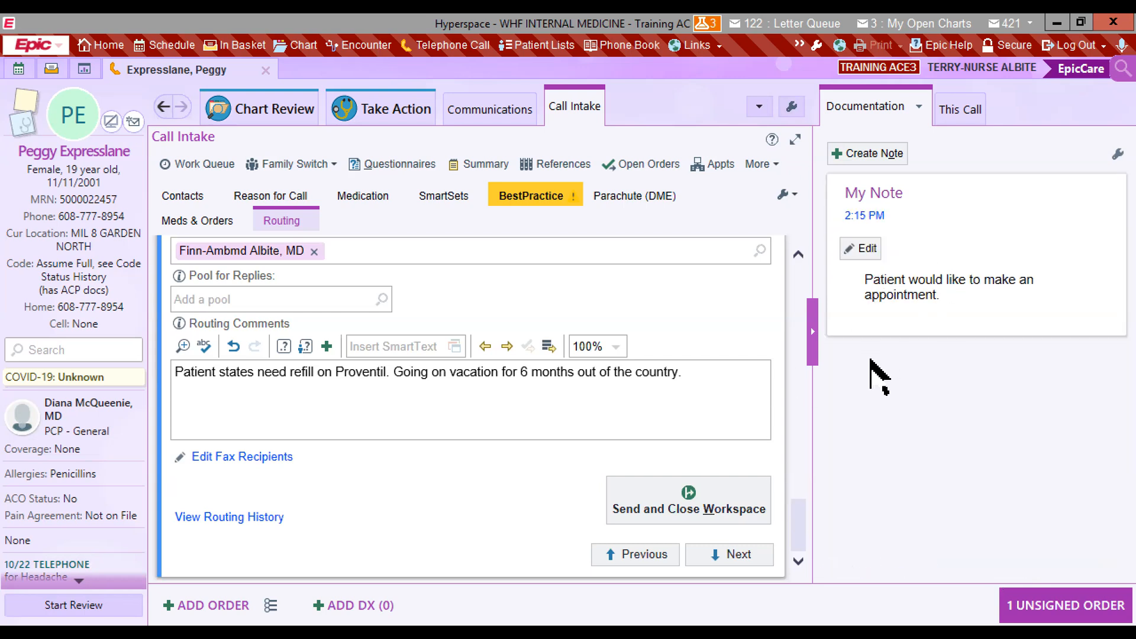
Send the request and close the workspace, and open the In Basket folder of open telephone encounters.
left_click(678, 514)
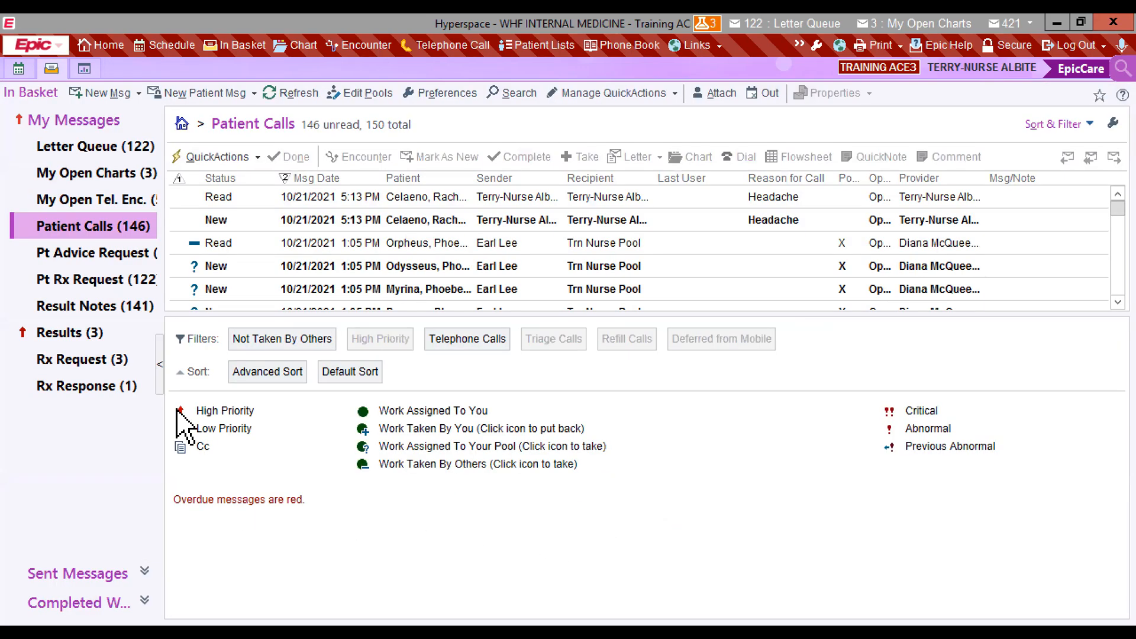
left_click(101, 202)
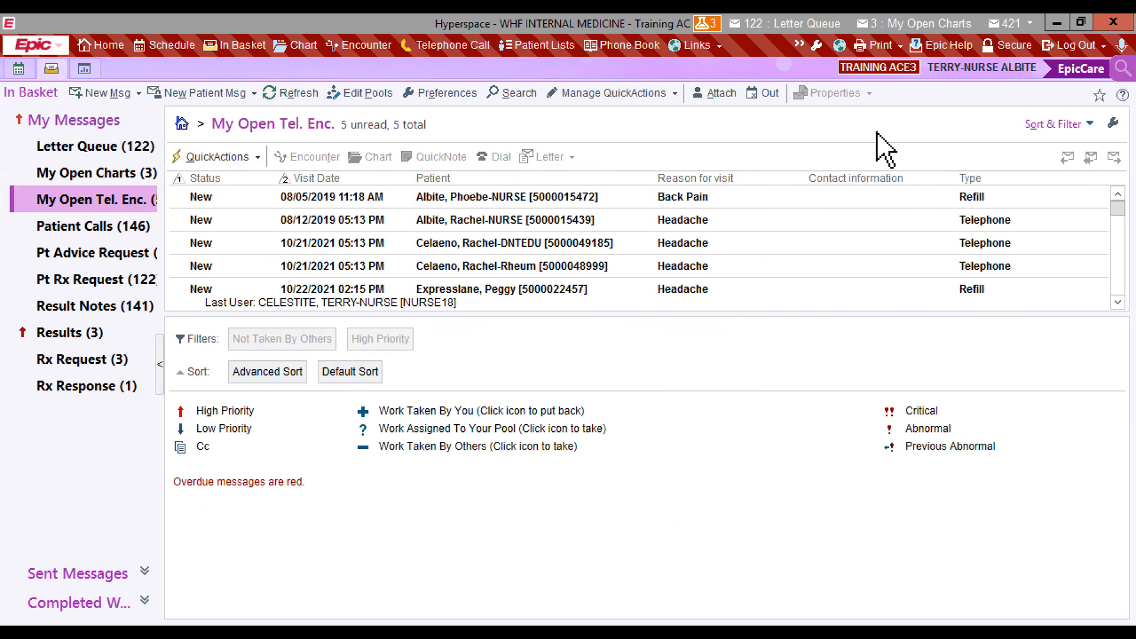
Secure the nurse's session, log in with the physician's user ID and password, and dismiss the What's New and Sign In windows.
left_click(1016, 47)
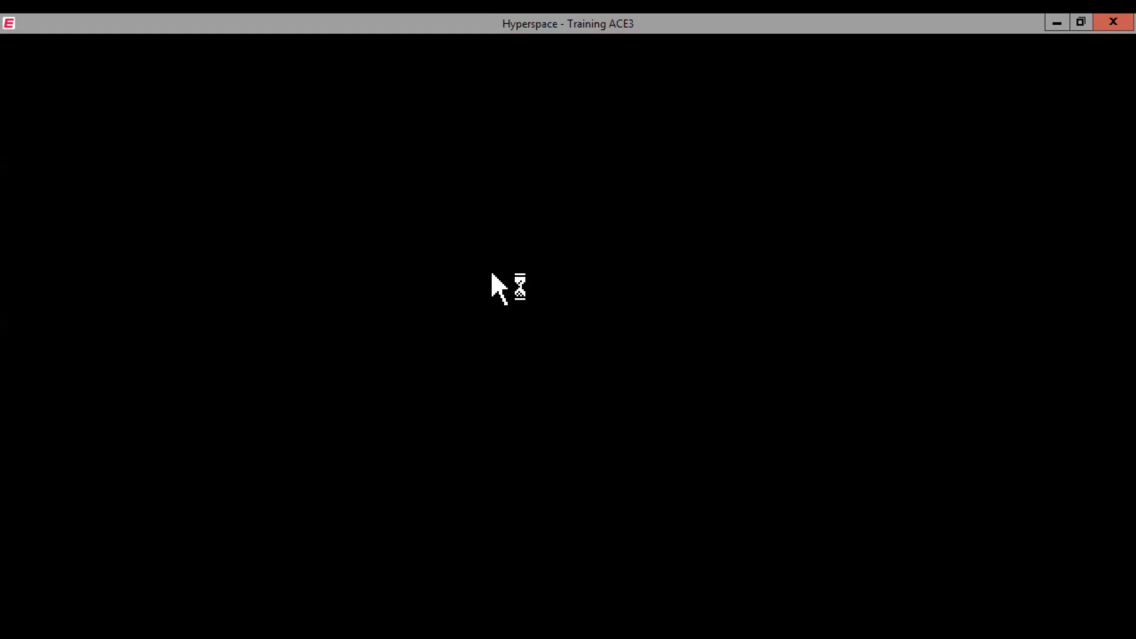
type("ambmd05")
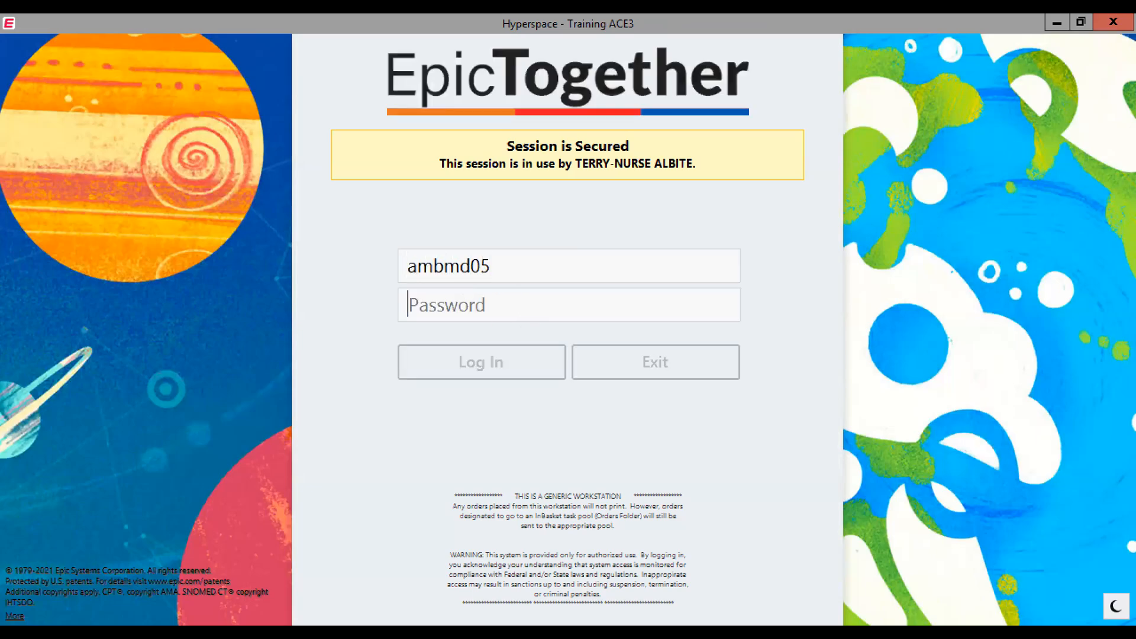
type("•")
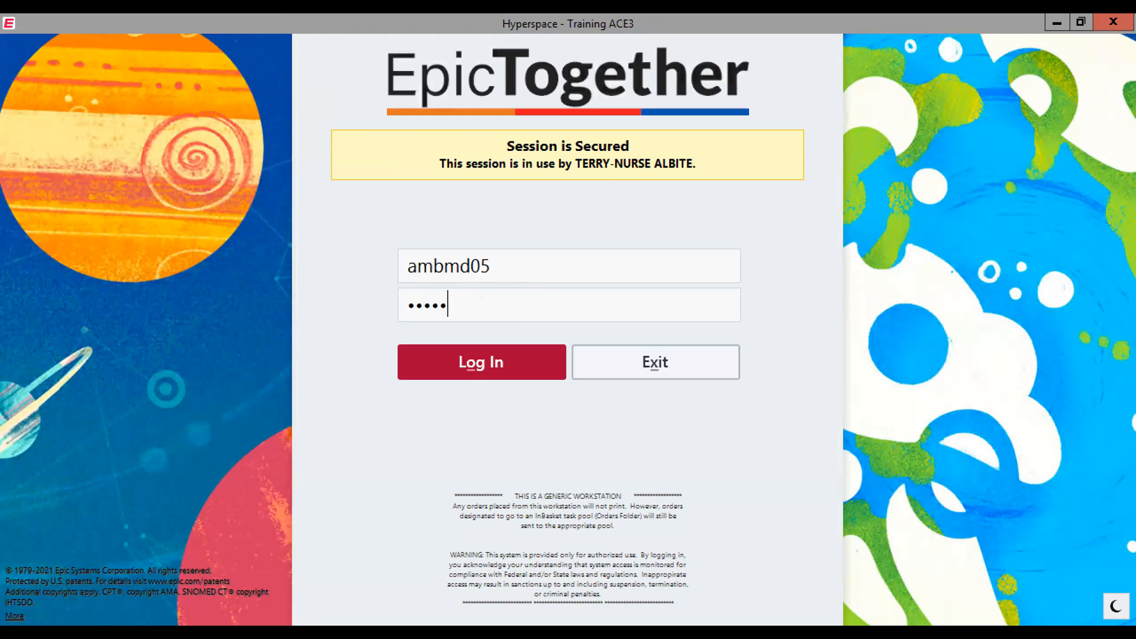
key("Return")
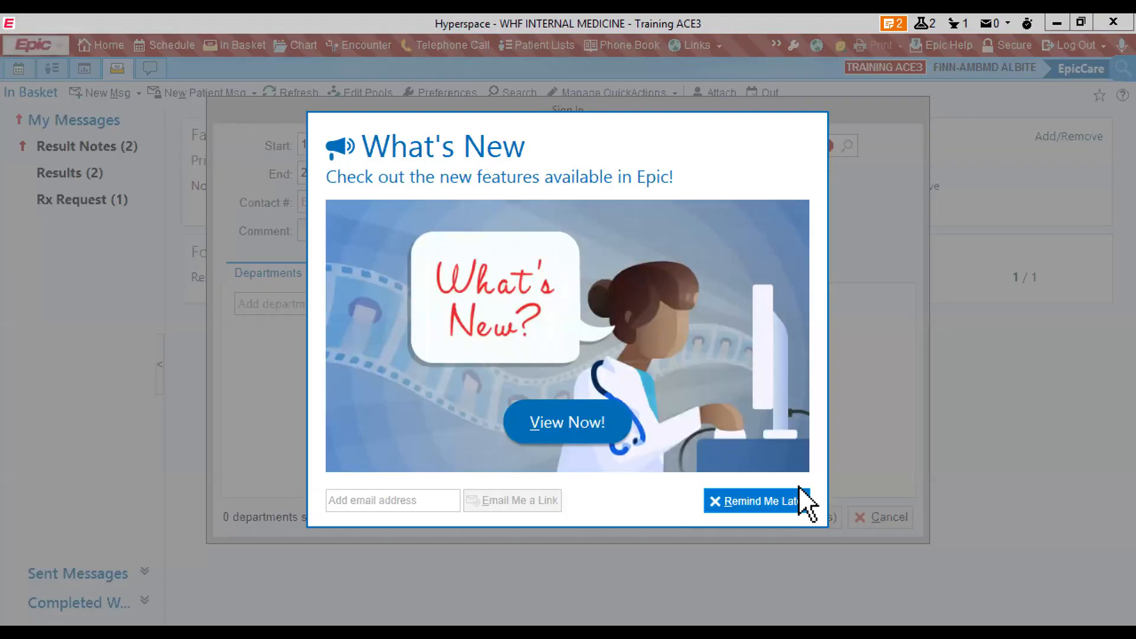
left_click(797, 491)
left_click(881, 518)
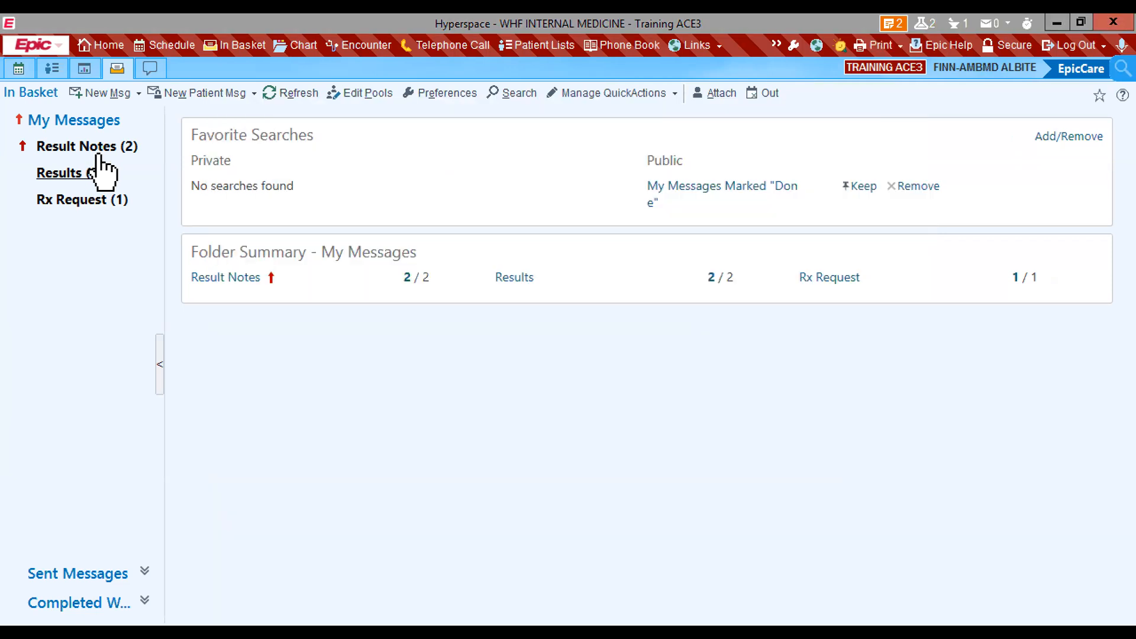
Open the albuterol refill message in the Rx Request folder and review the routing comment, requested prescription and headache documentation.
left_click(97, 202)
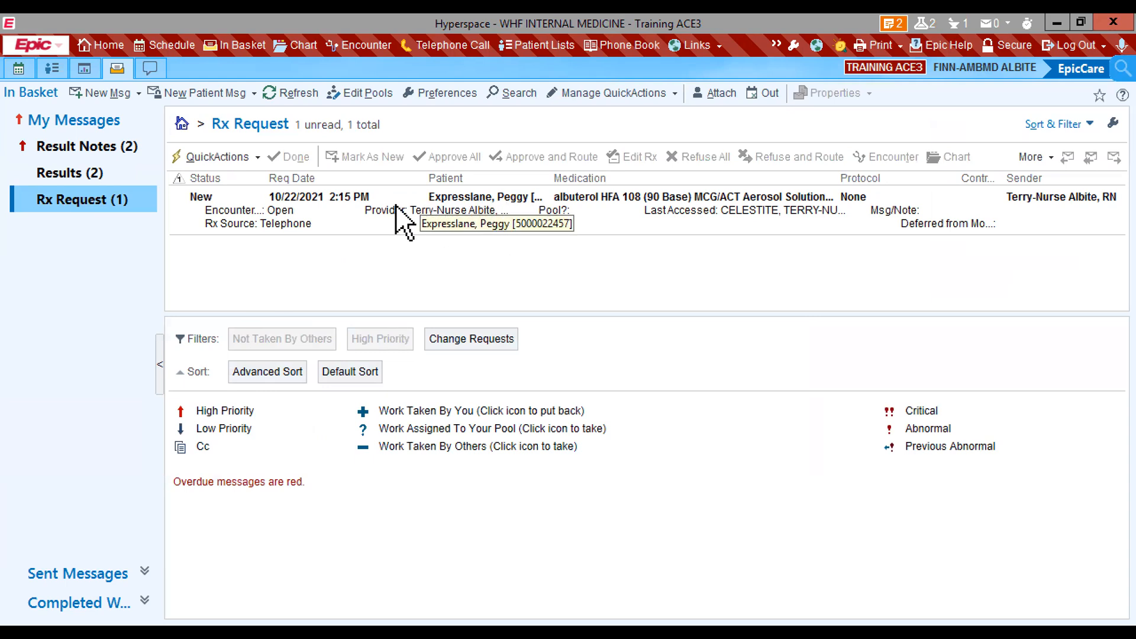
left_click(687, 222)
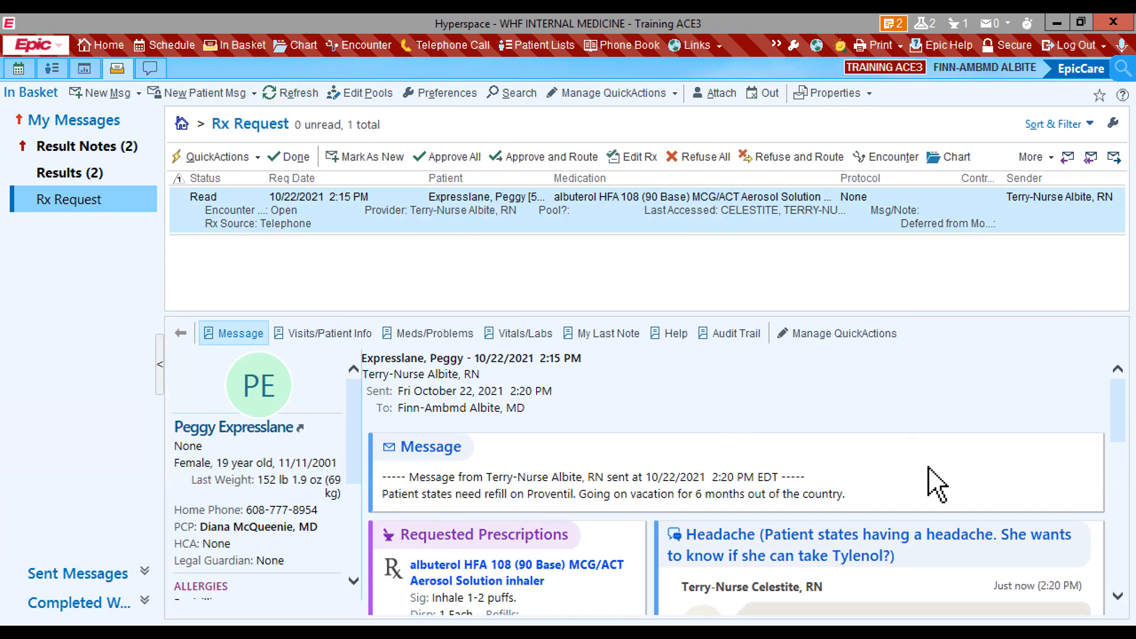
scroll(1102, 444, "down", 3)
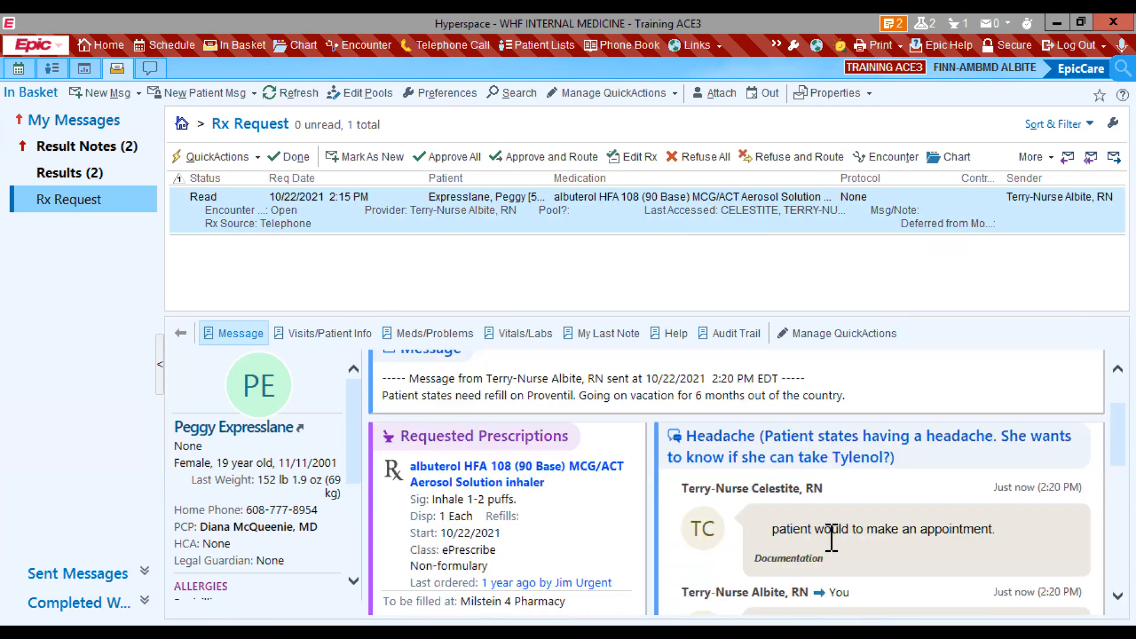
scroll(592, 506, "down", 3)
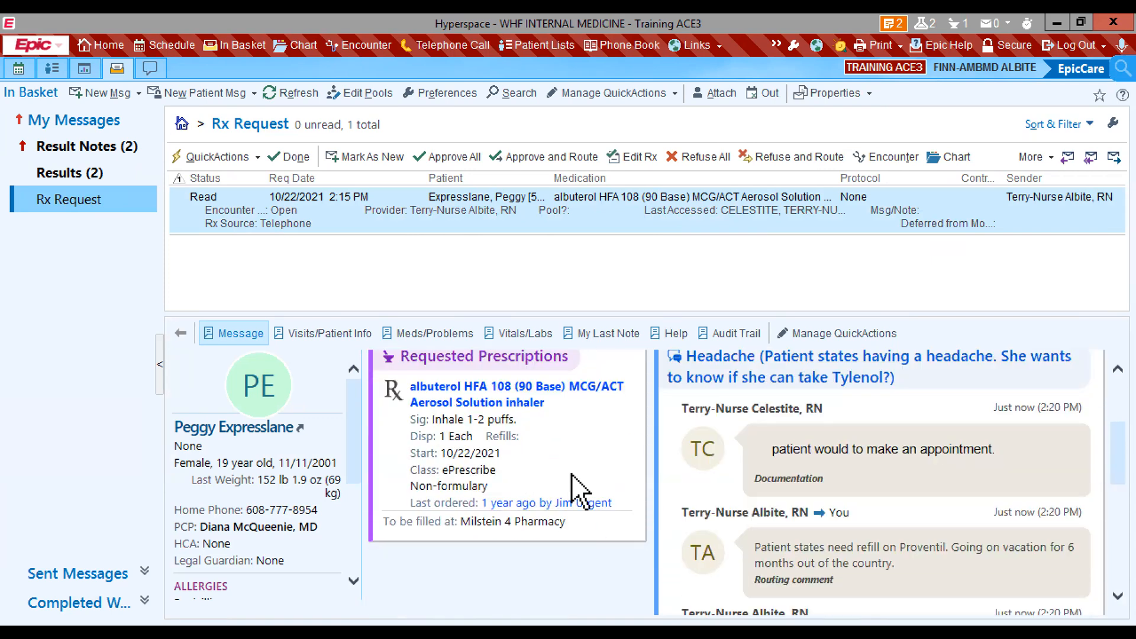
scroll(769, 465, "up", 3)
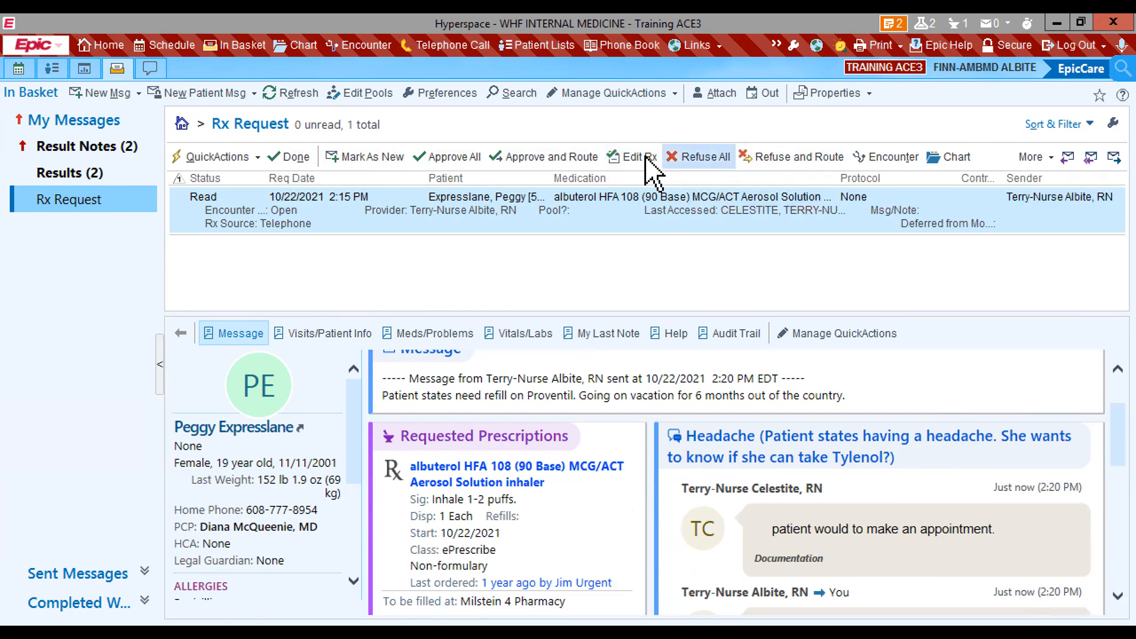
Begin approving the albuterol request, setting the frequency to 4 Times a Day and the refills to 3.
left_click(438, 163)
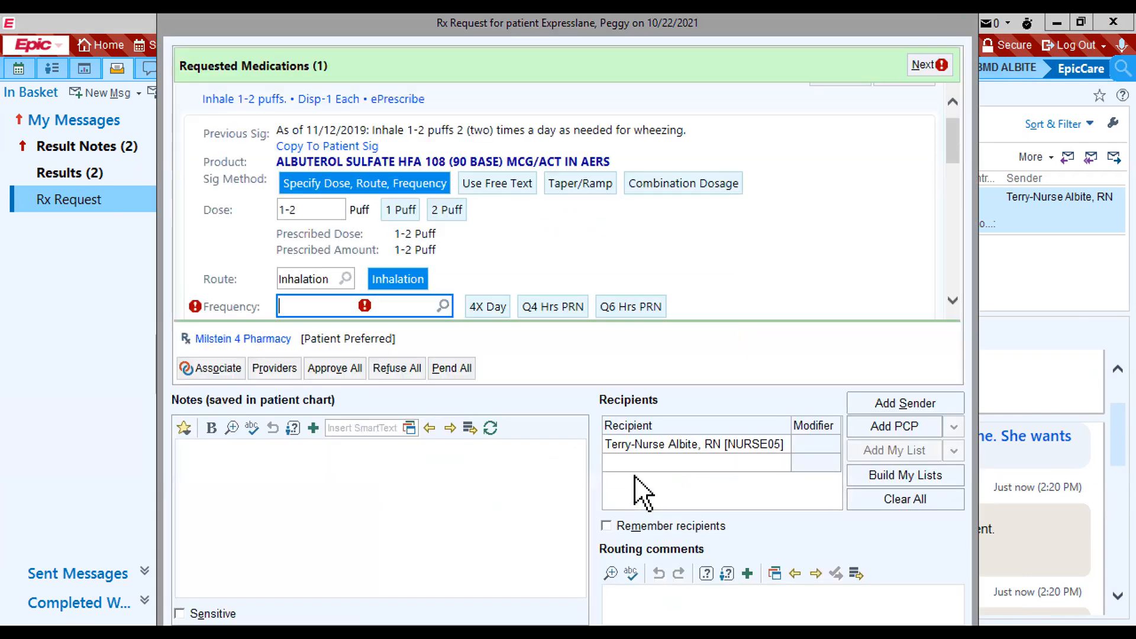
left_click(490, 307)
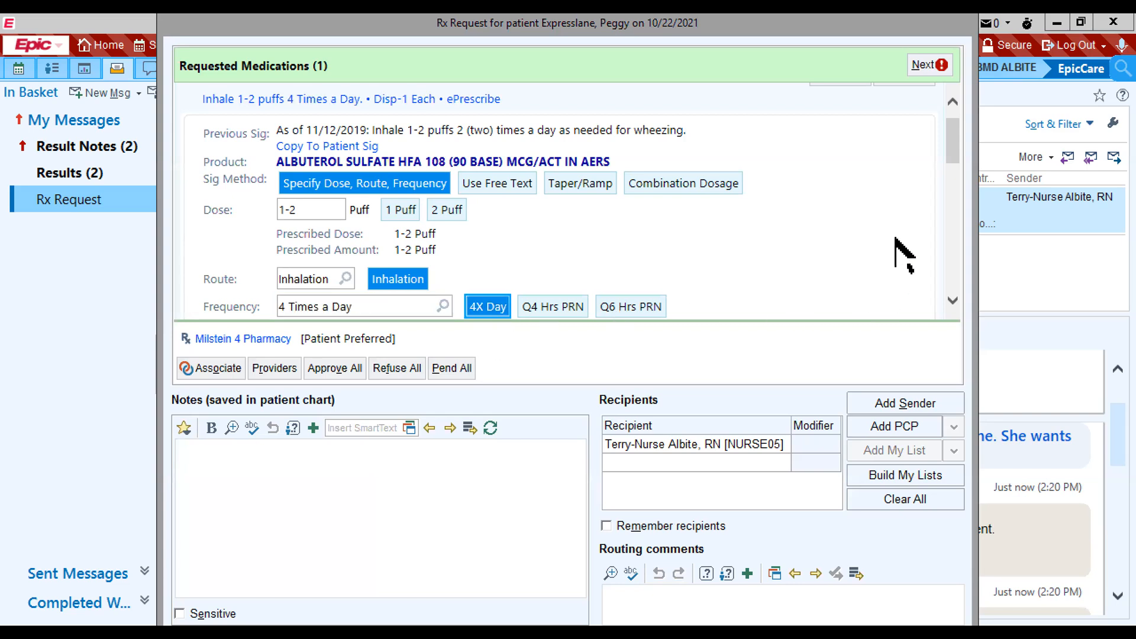
left_click_drag(954, 149, 958, 201)
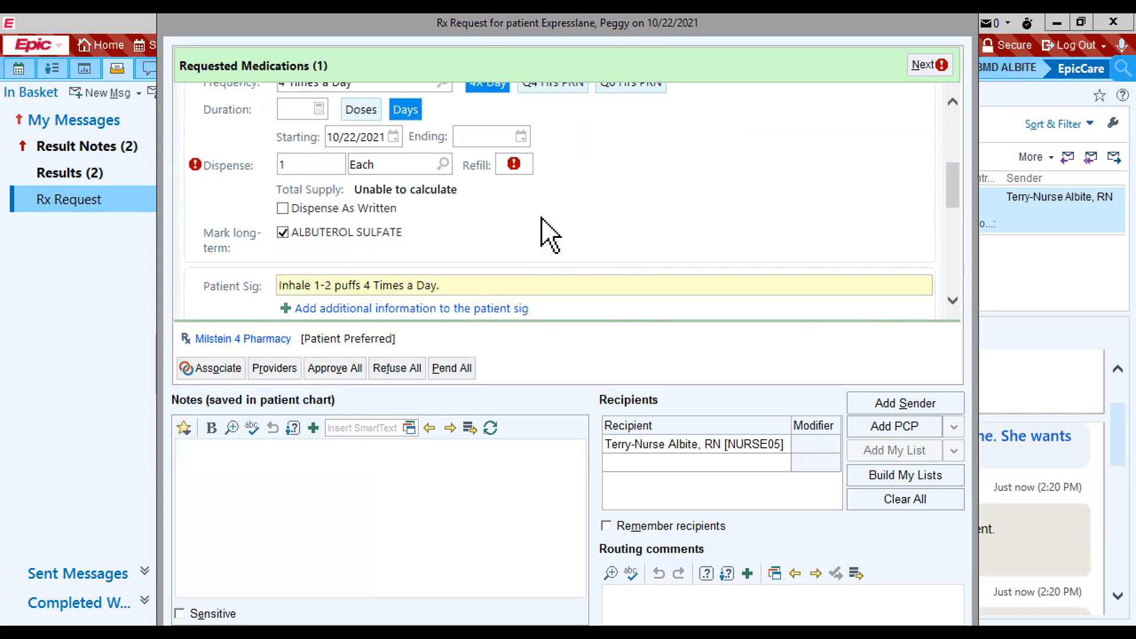
left_click(514, 164)
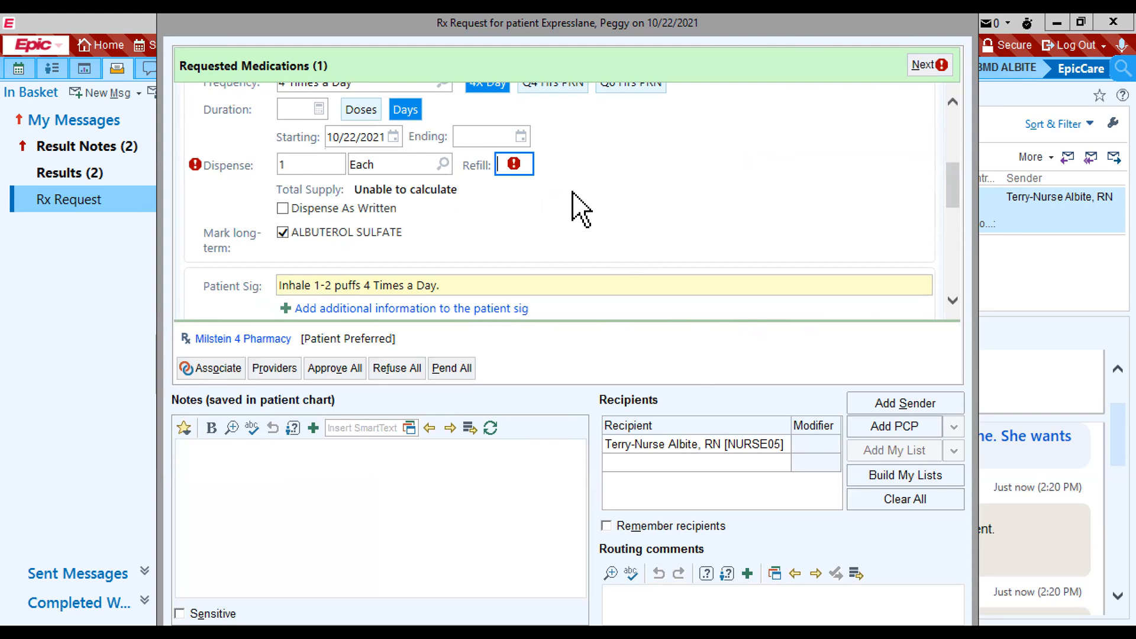
type("3")
key("Tab")
Mark Asthma as the indication for the albuterol prescription and accept the completed order details.
scroll(628, 249, "down", 3)
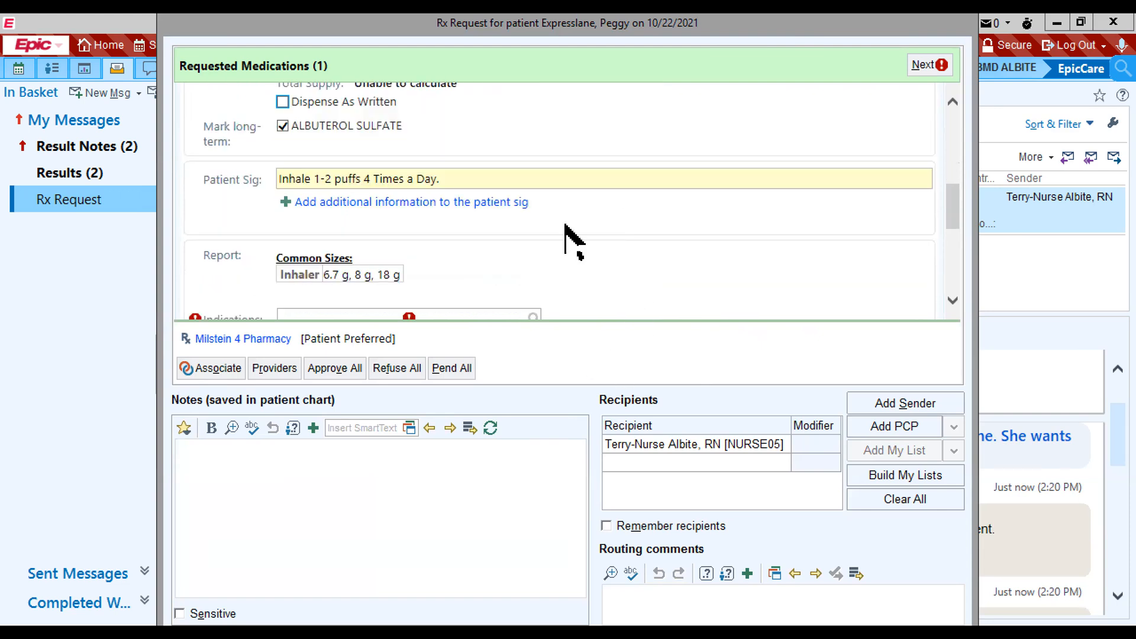
scroll(571, 240, "down", 3)
left_click(282, 241)
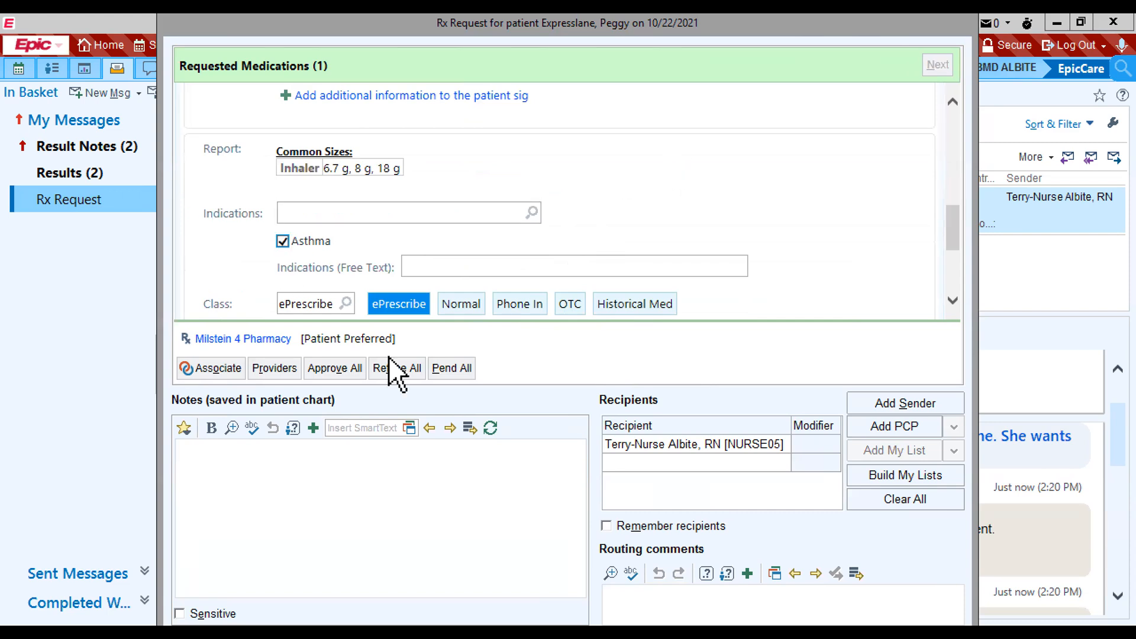
scroll(681, 216, "down", 5)
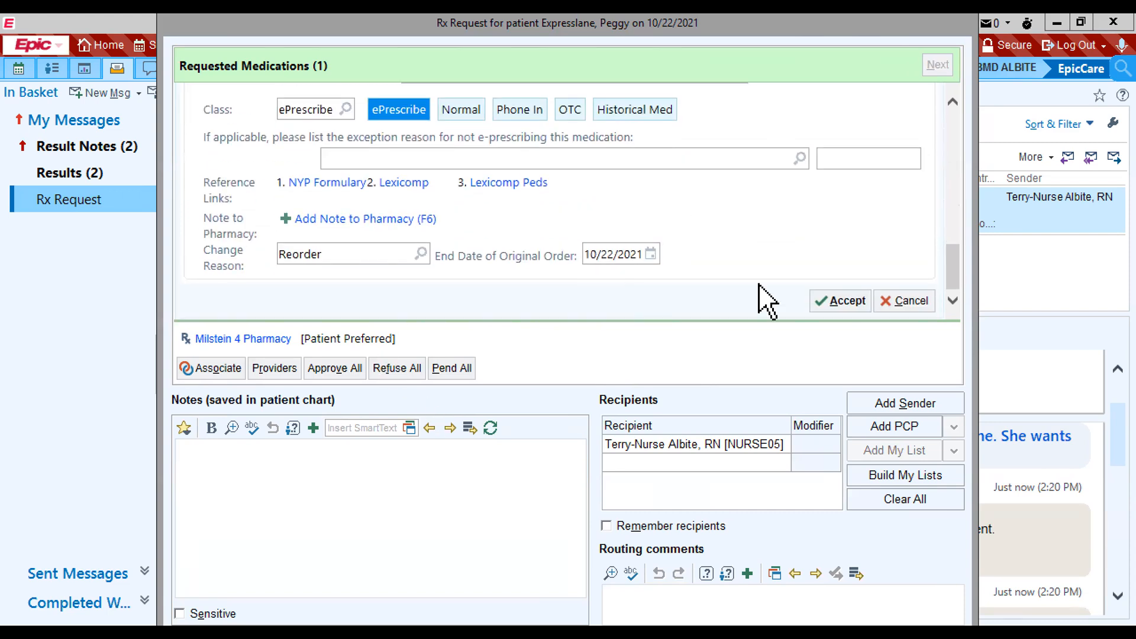
left_click(841, 301)
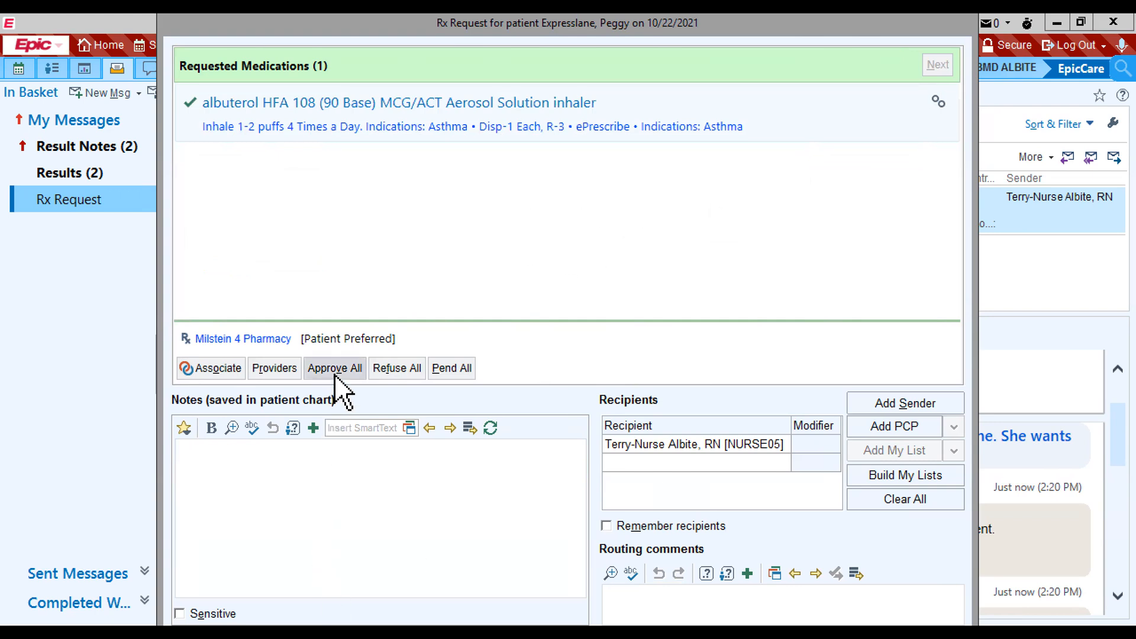
Approve the requested medication with the routing comment "Have patient see neurologist for headache." and sign and route the encounter to the requesting nurse.
left_click(290, 498)
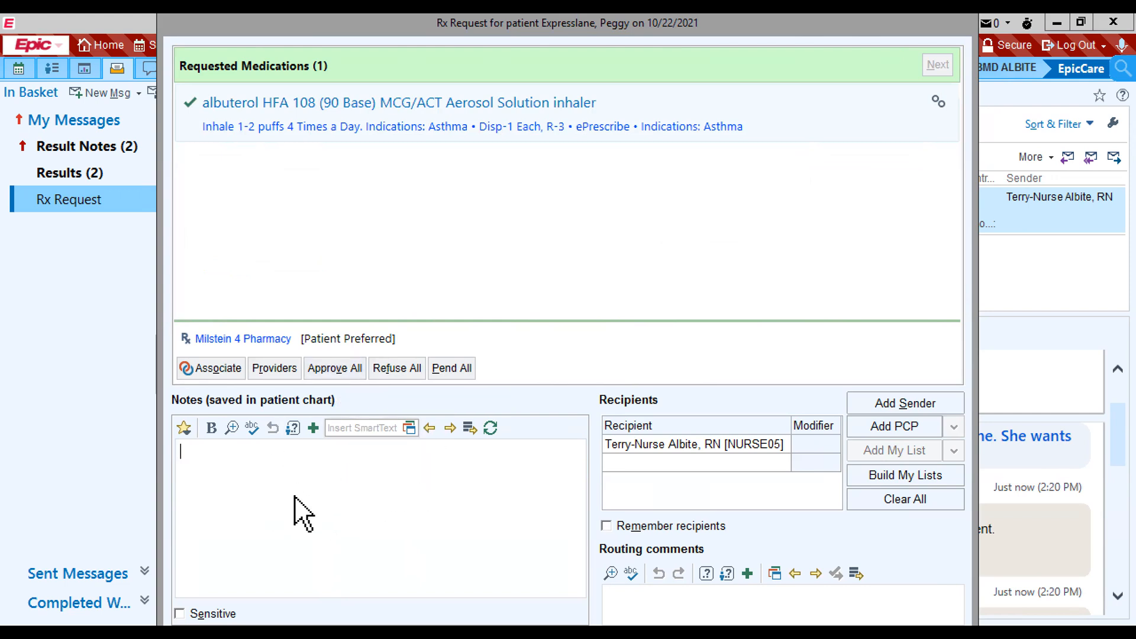
left_click(340, 371)
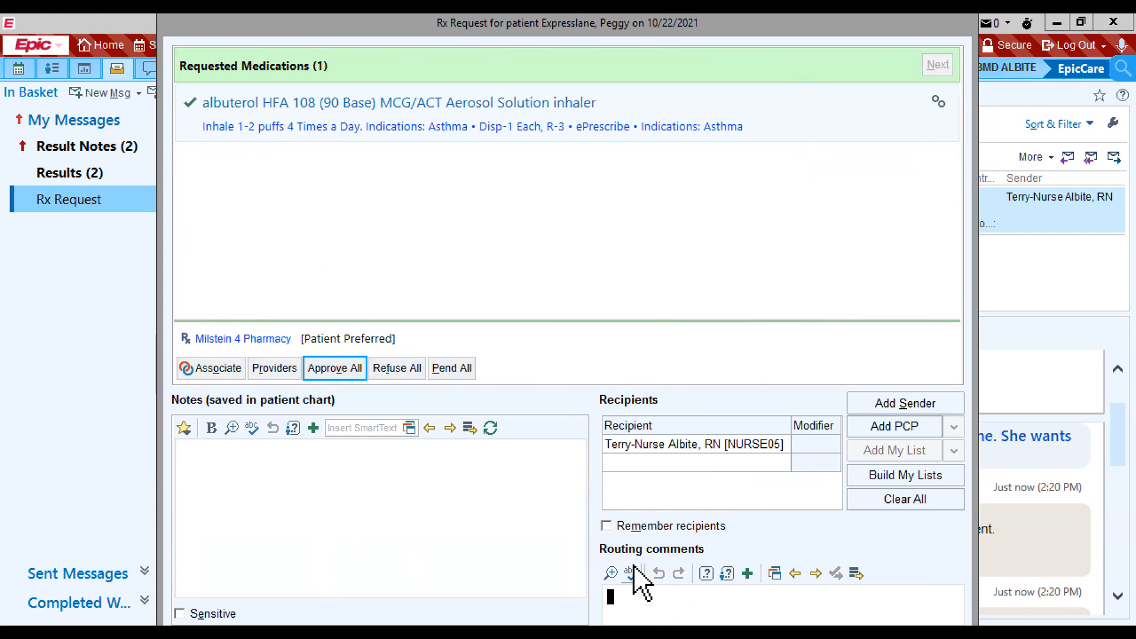
type("Have patient")
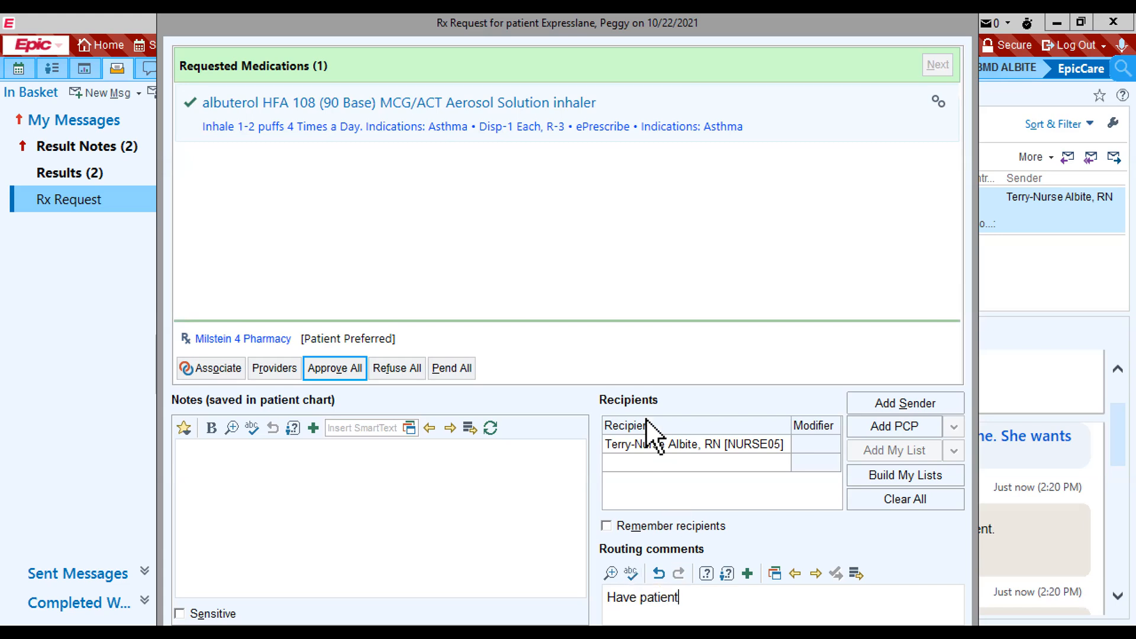
type(" see neurologist for headach")
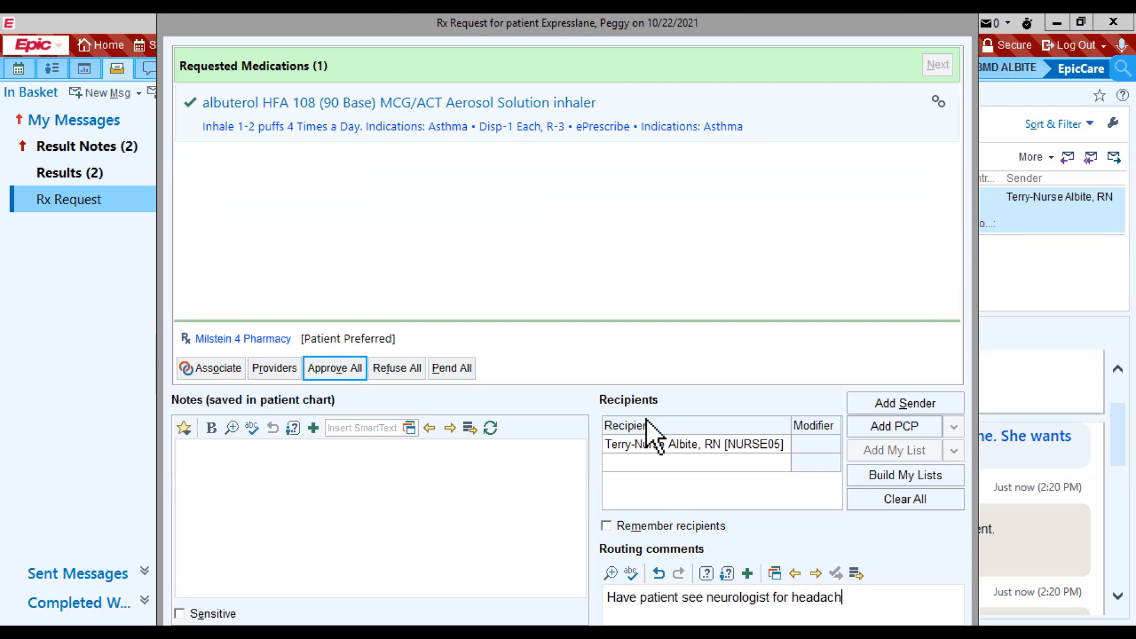
type(".")
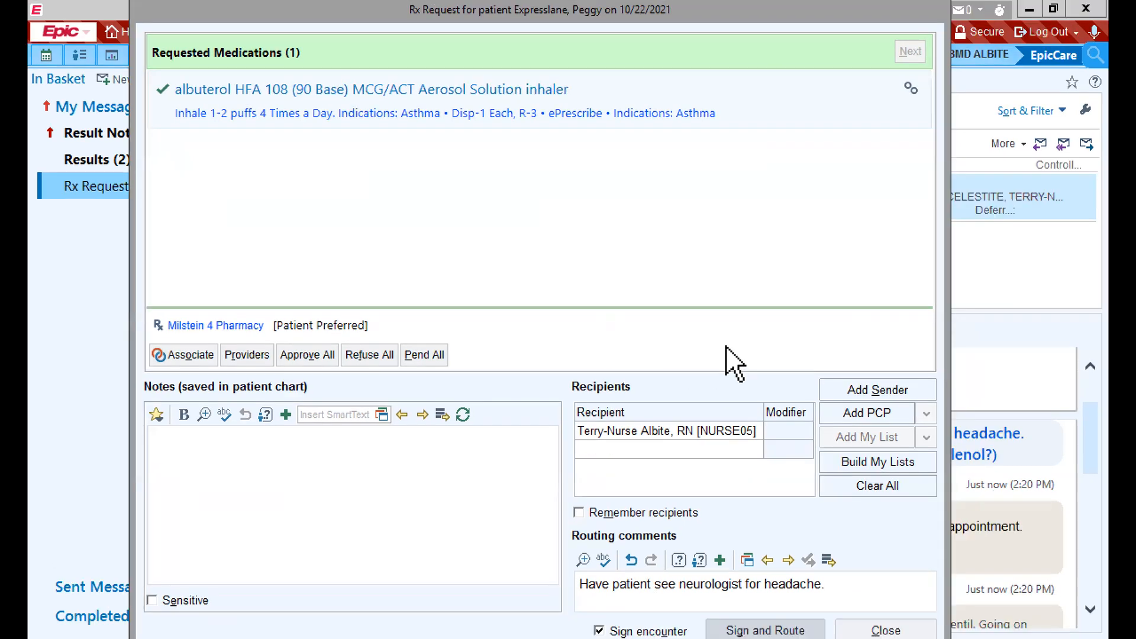
key("alt+s")
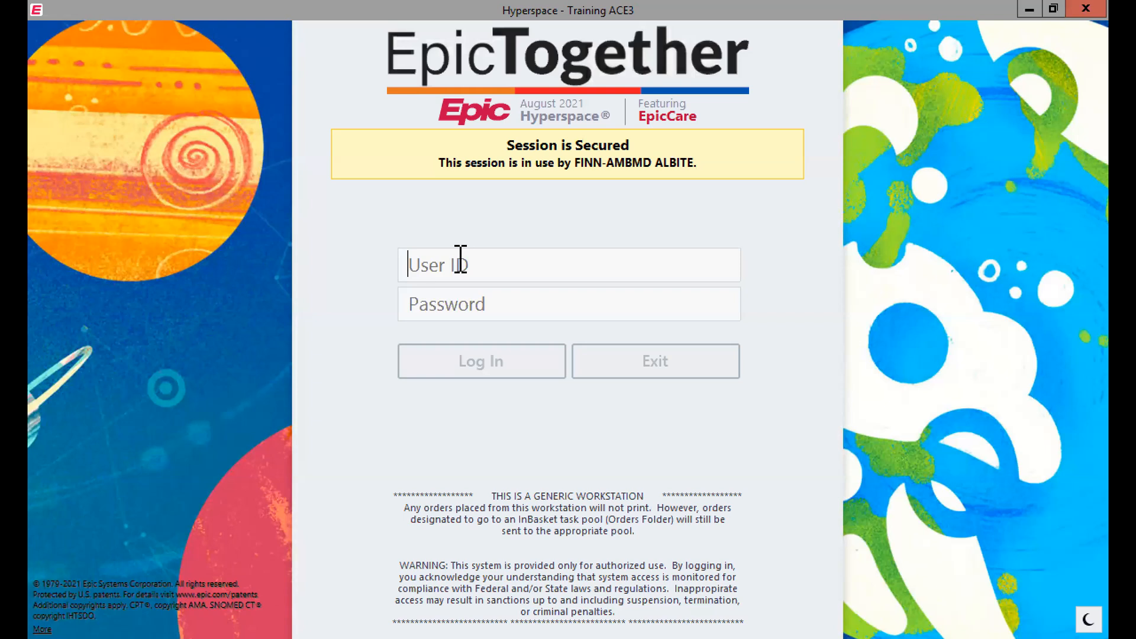
Log in to the secured session with the nurse's user ID and password.
type("nurse05")
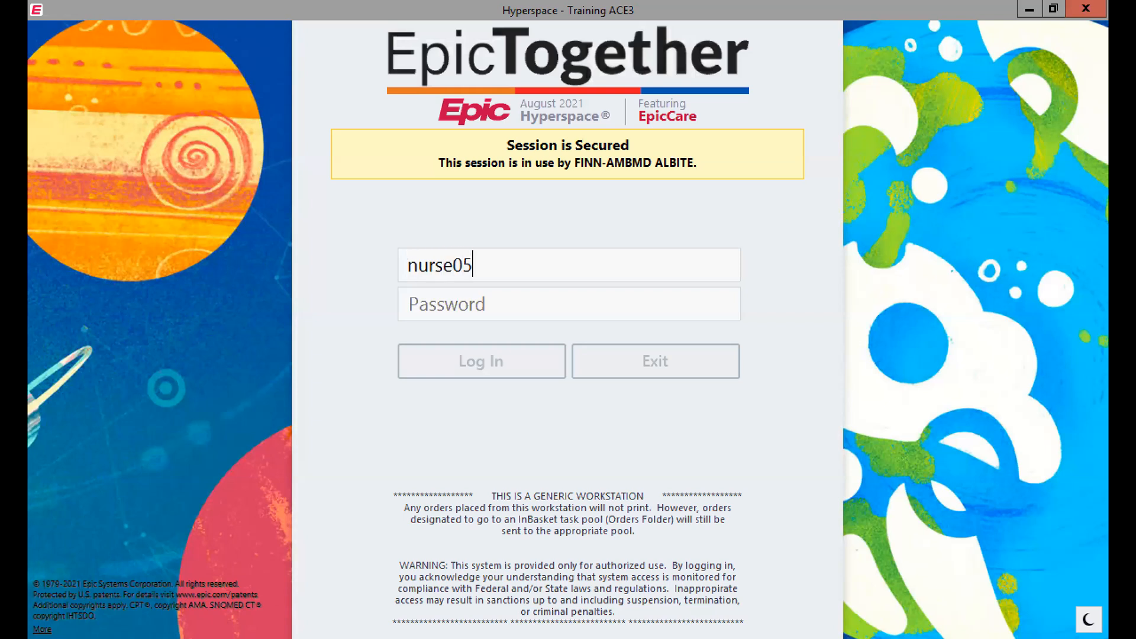
type("••")
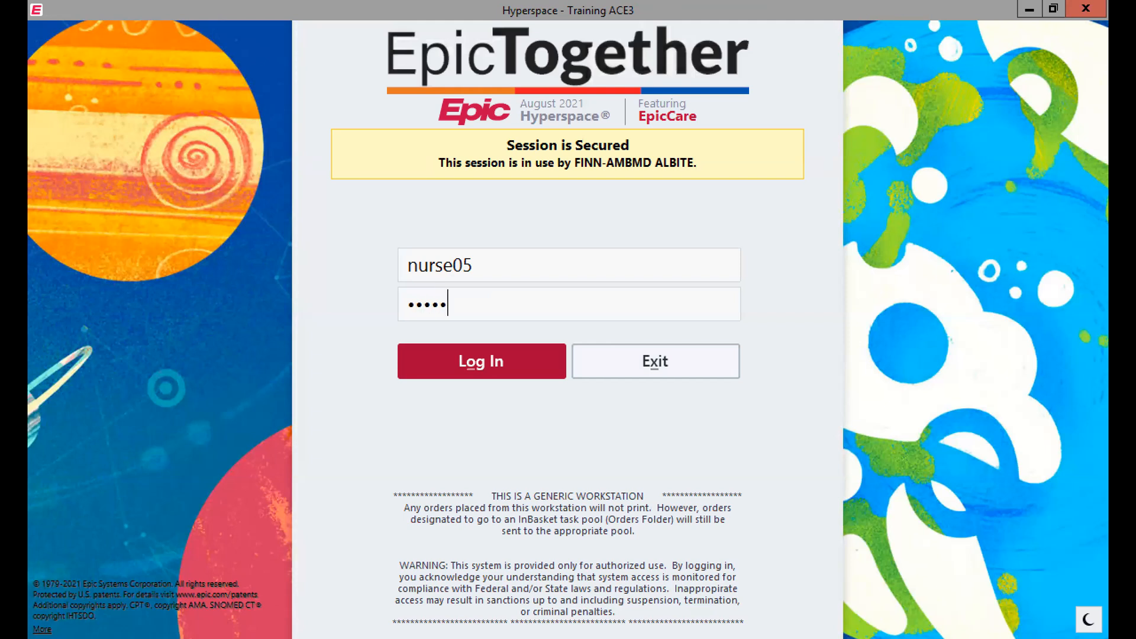
key("Return")
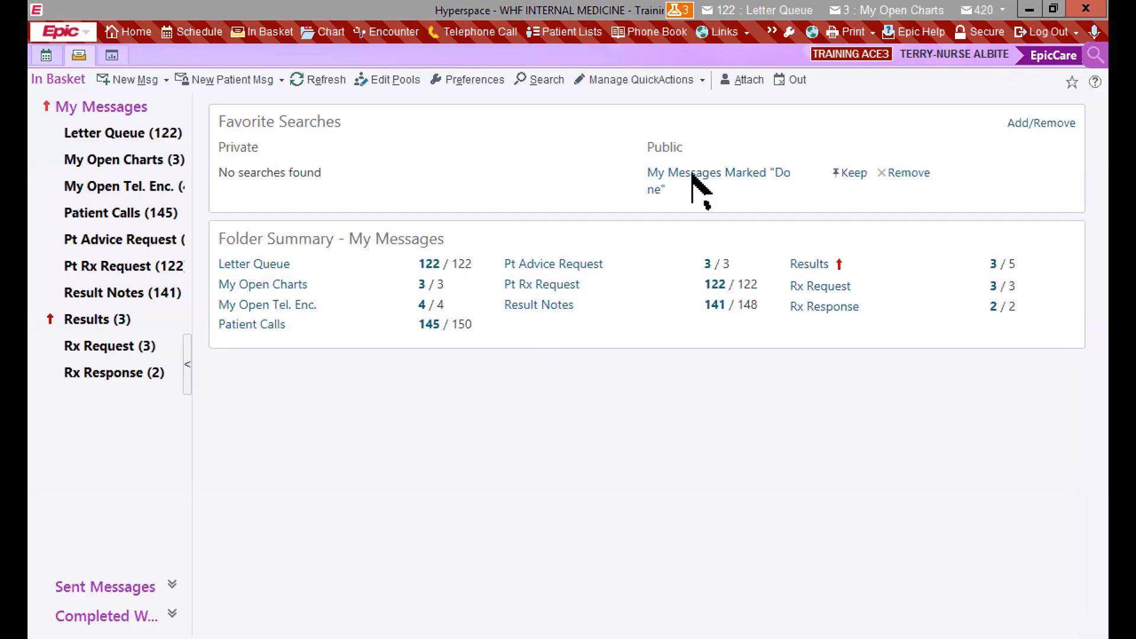
Open the My Open Tel. Enc. folder, widen the folder list and look through the open telephone encounters.
left_click(113, 188)
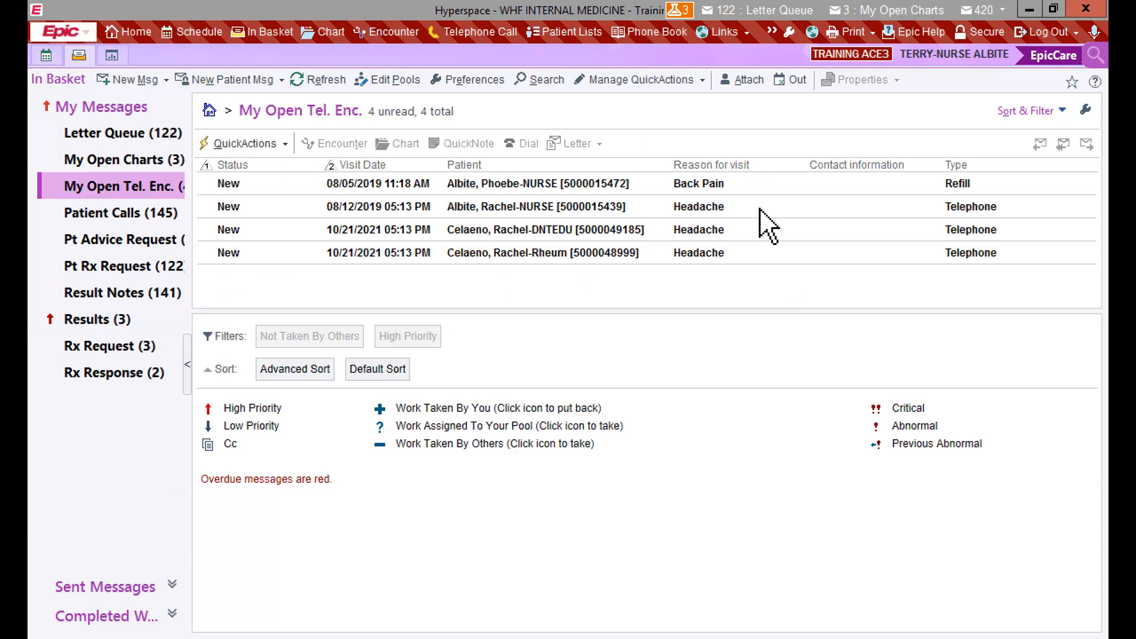
left_click_drag(193, 261, 367, 256)
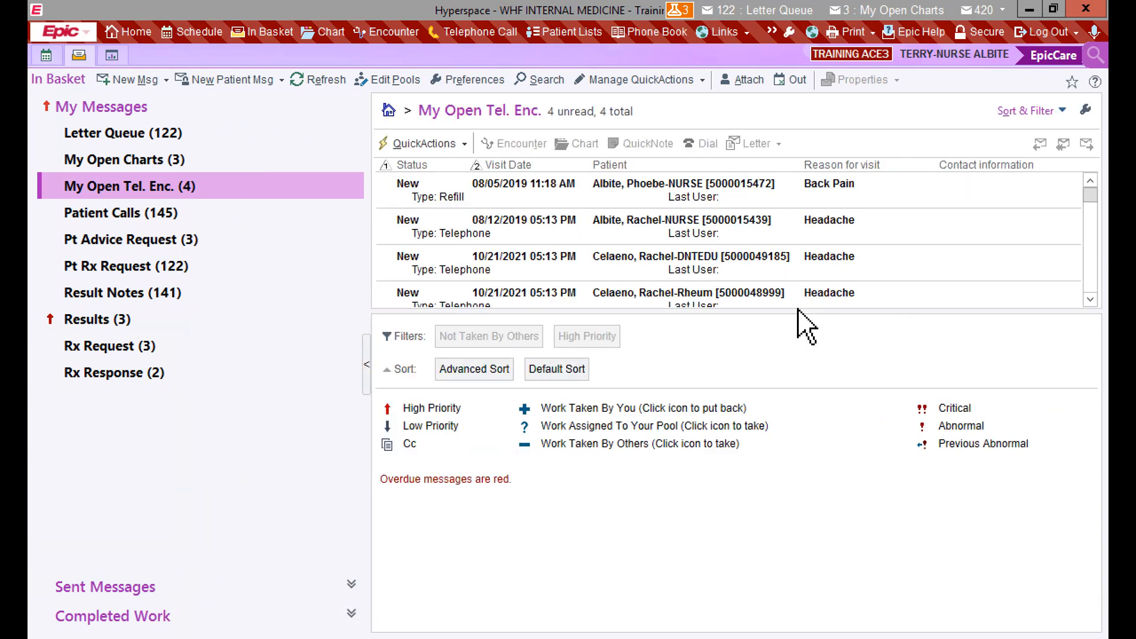
scroll(601, 263, "down", 1)
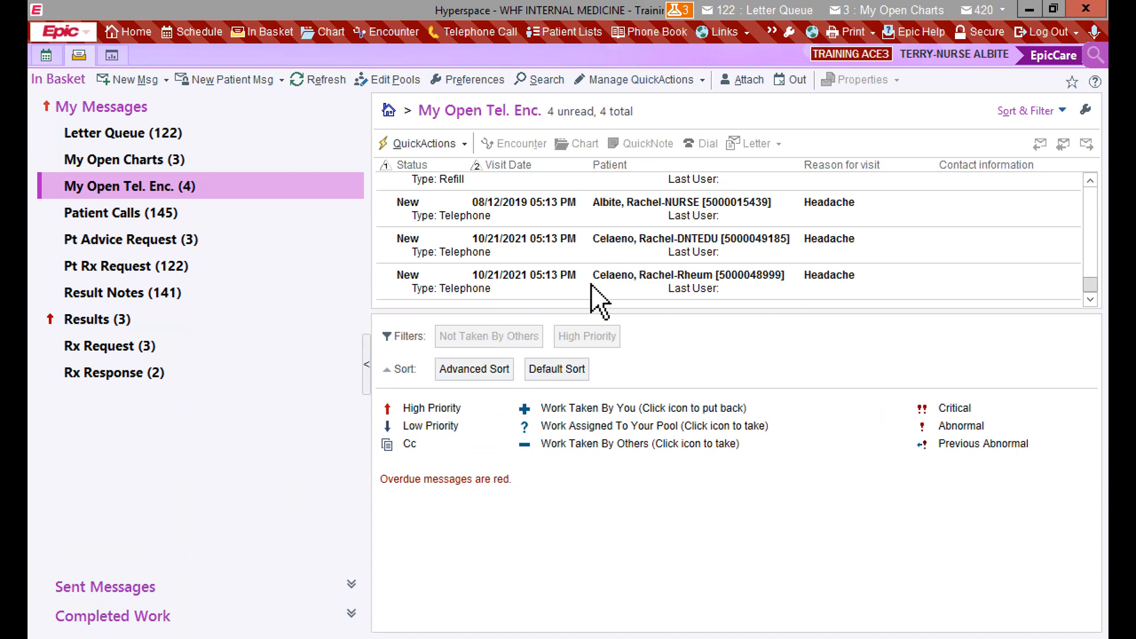
scroll(591, 283, "up", 1)
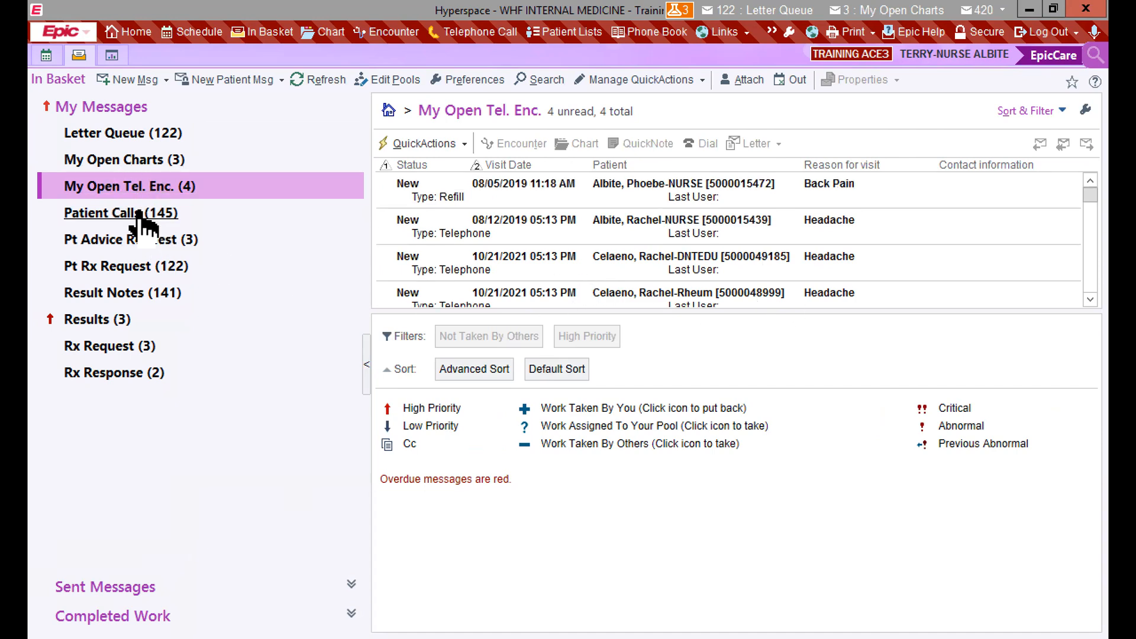
Open the albuterol message in the Rx Response folder and review the physician's comment, the prescription details and the telephone contact summary.
left_click(102, 373)
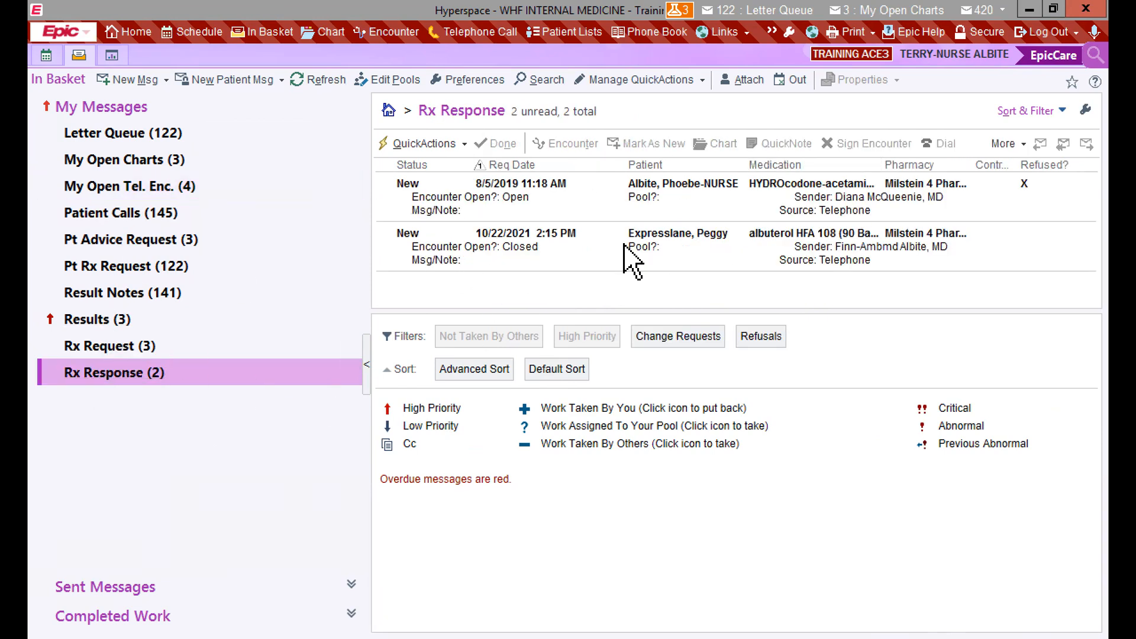
left_click(559, 257)
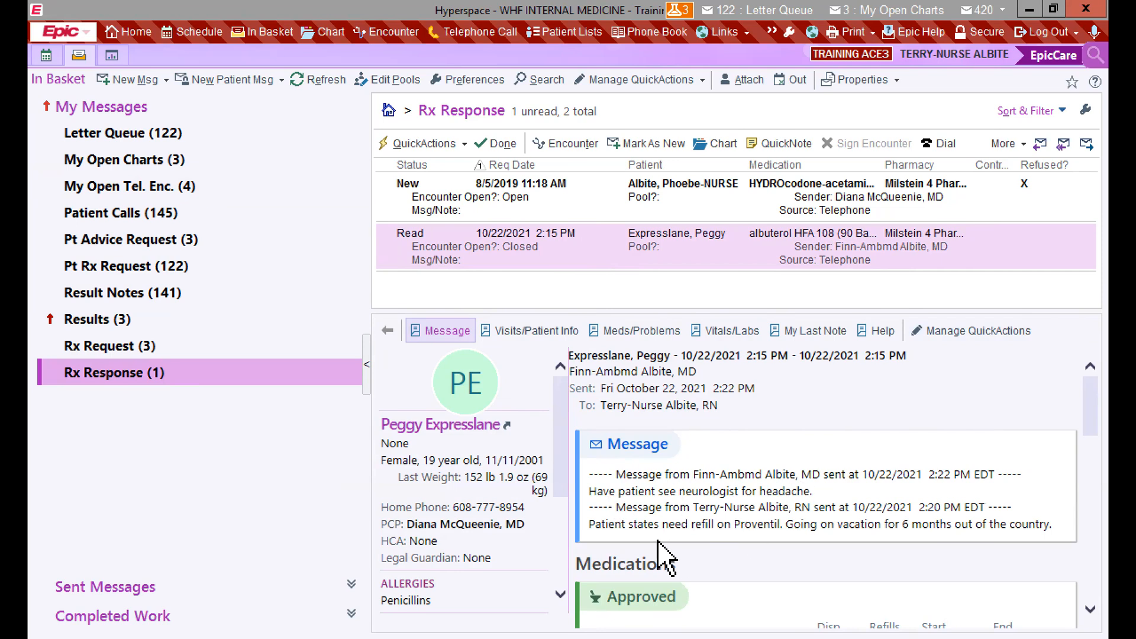
scroll(1089, 432, "down", 5)
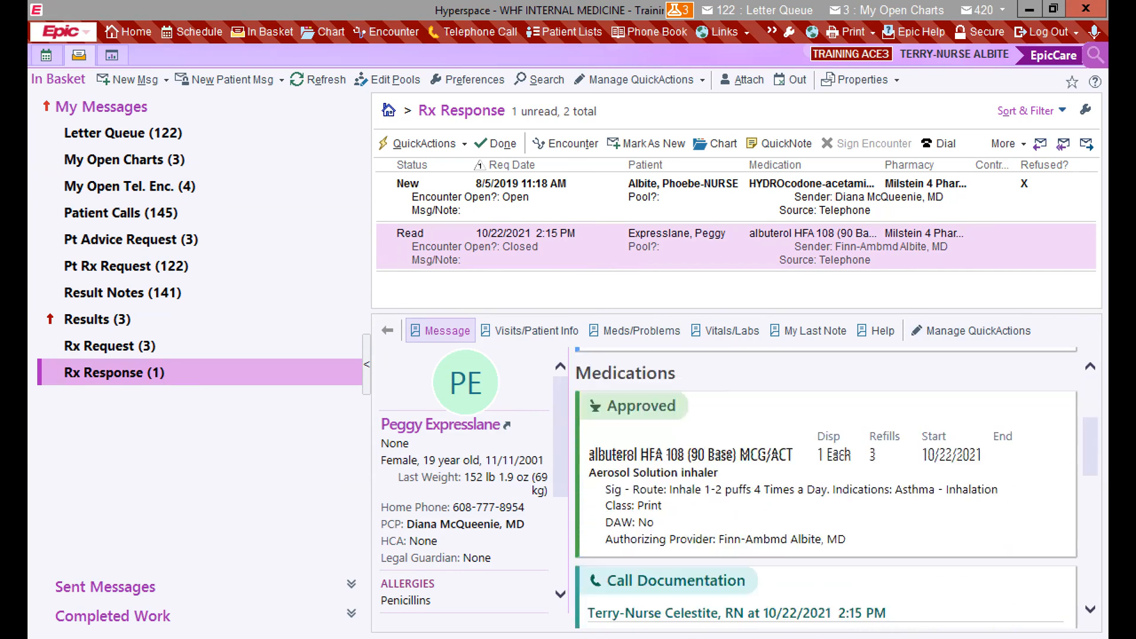
scroll(1095, 551, "down", 10)
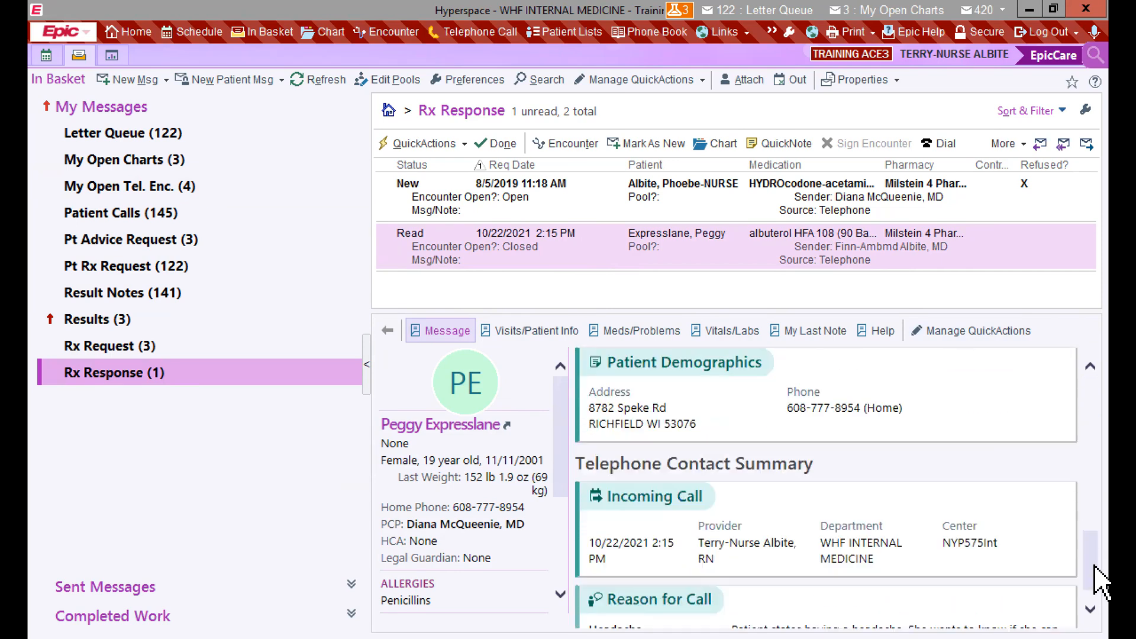
left_click(1090, 609)
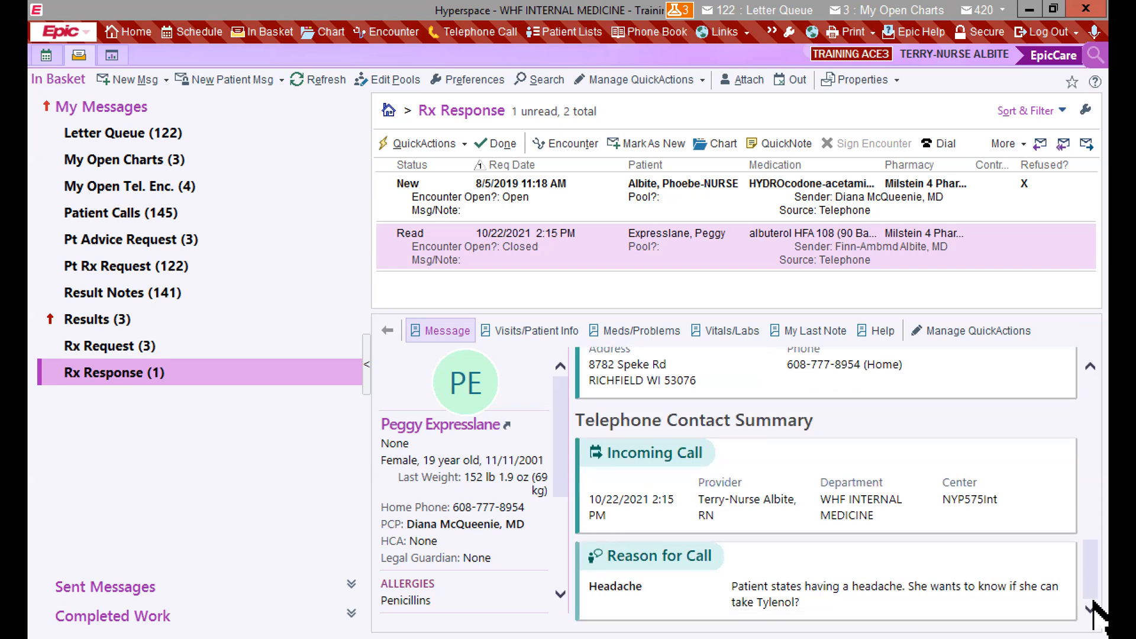
left_click_drag(1091, 568, 1094, 415)
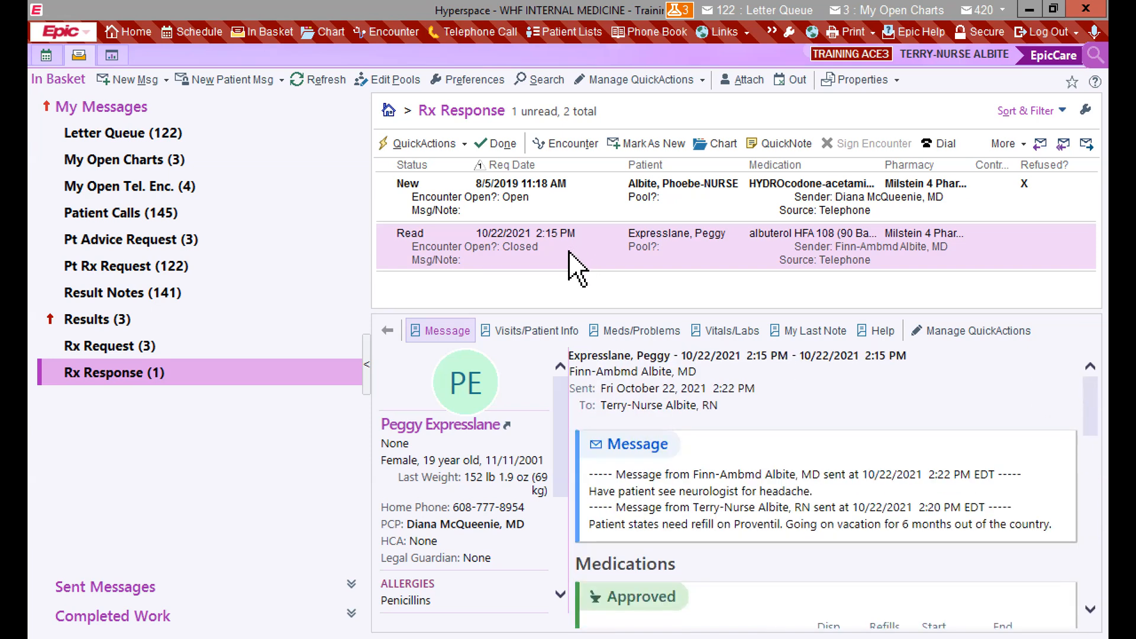
Open the signed telephone encounter from the albuterol response as an addendum, and switch to the schedule.
double_click(562, 256)
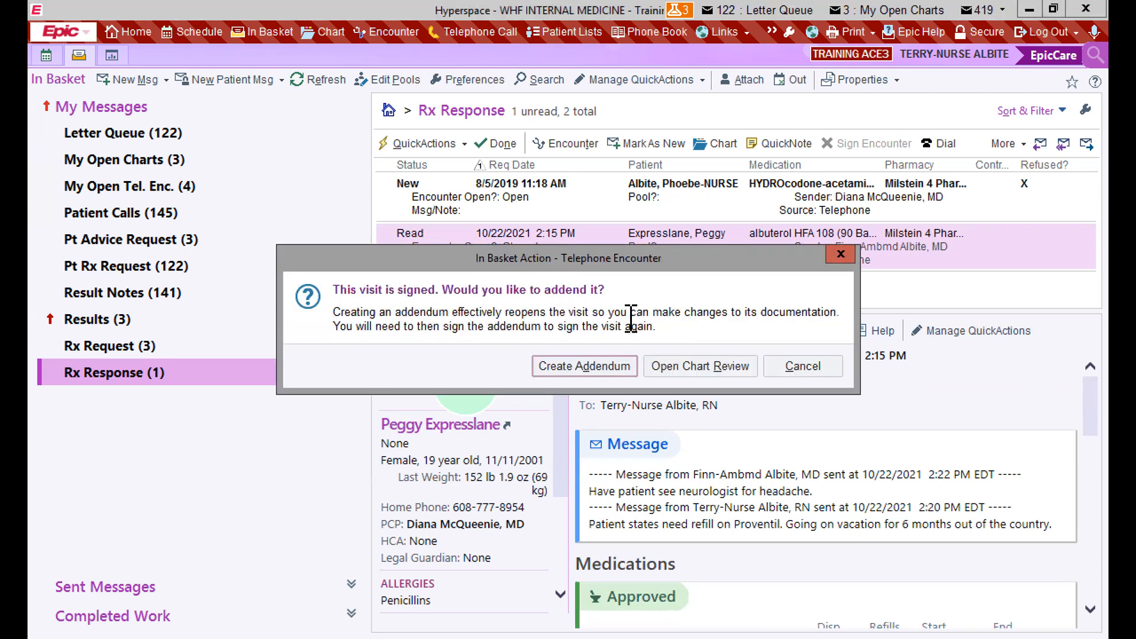
left_click(588, 368)
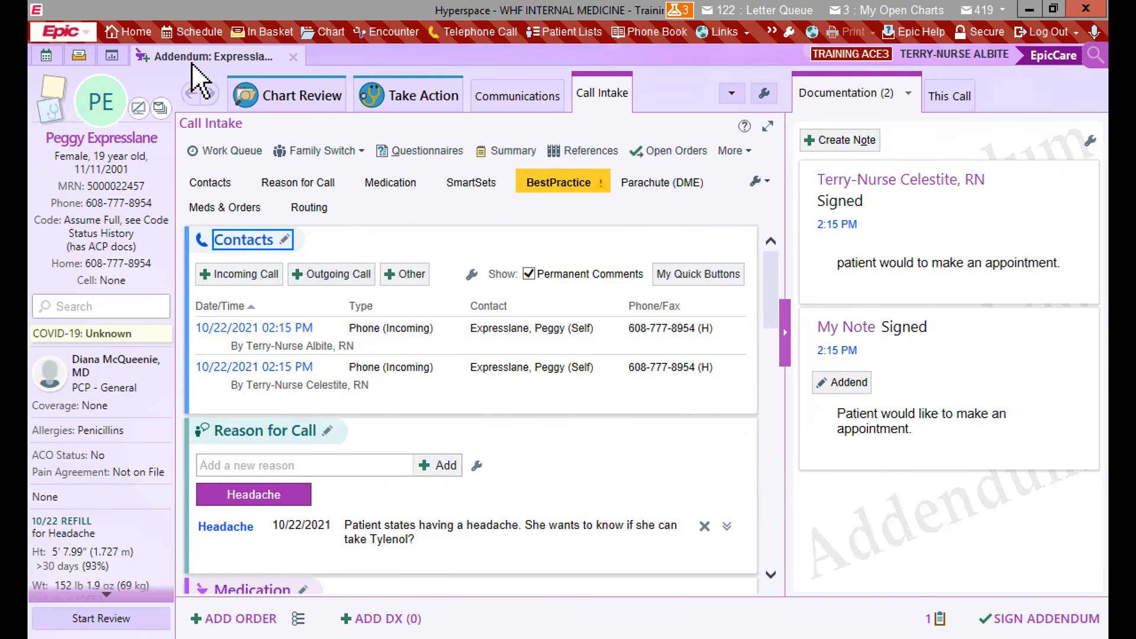
left_click(49, 58)
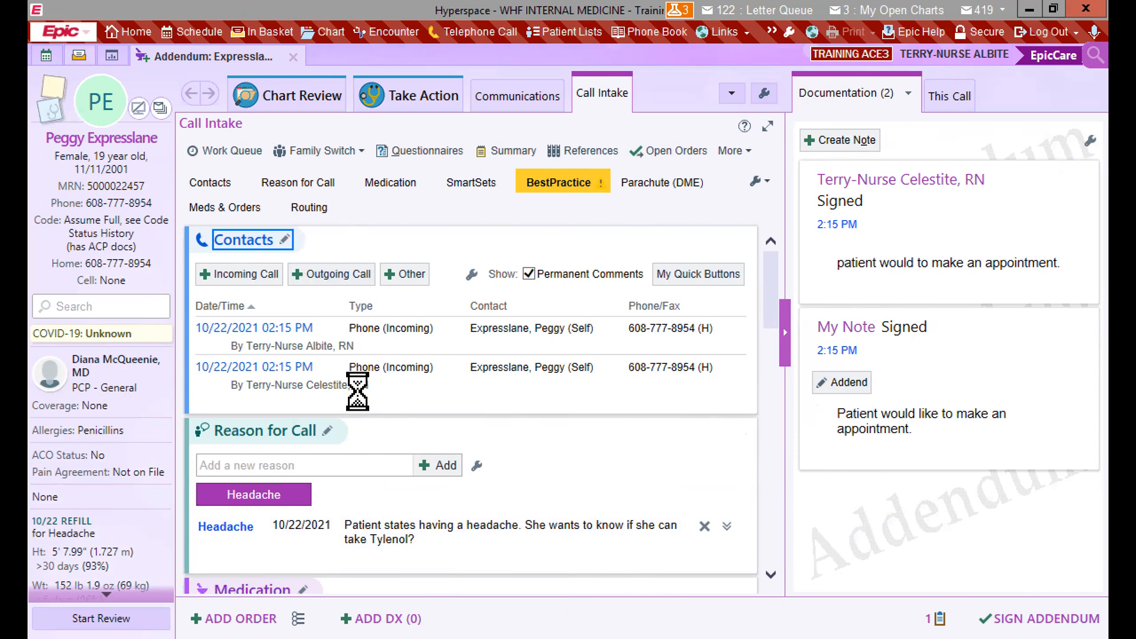